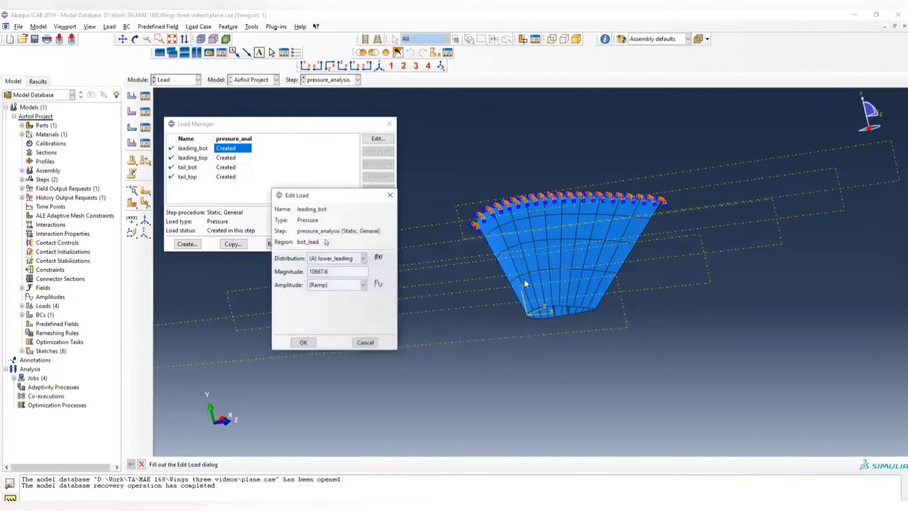
left_click_drag(482, 227, 505, 183, "ctrl+alt")
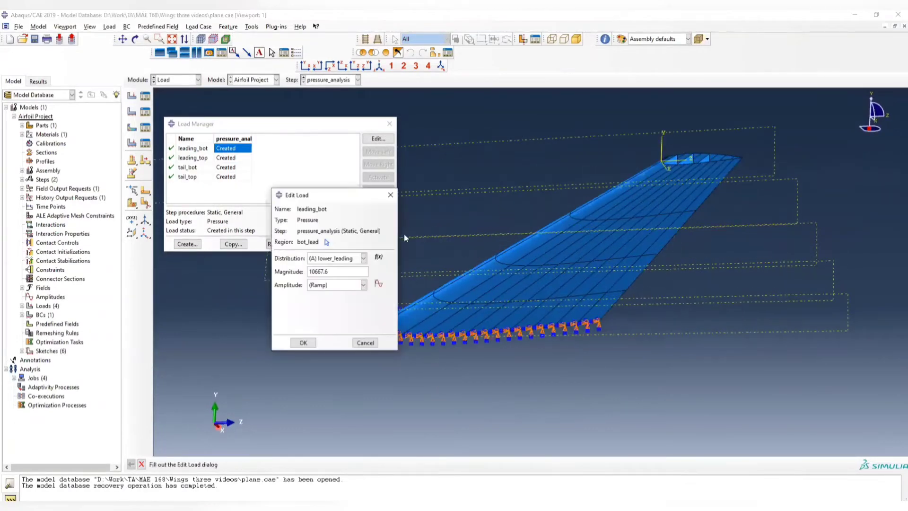
left_click(327, 243)
left_click_drag(550, 208, 537, 233, "ctrl+alt")
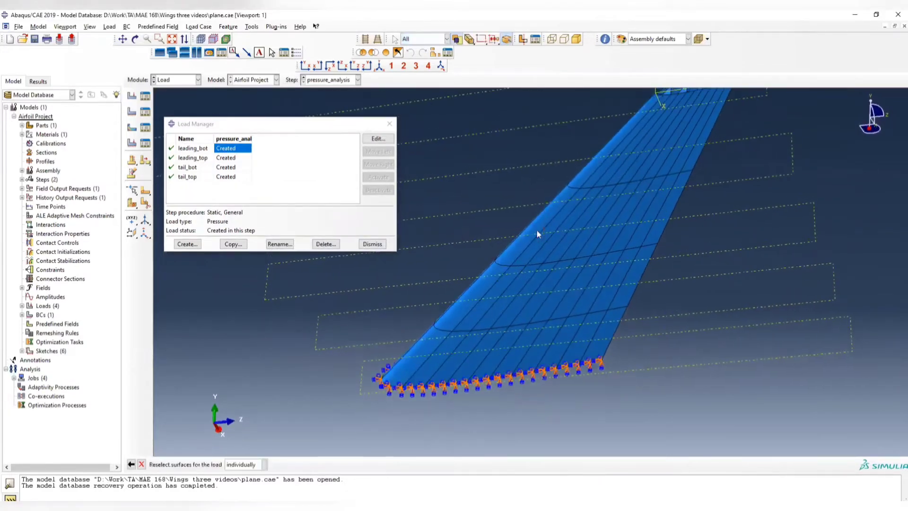
left_click(142, 465)
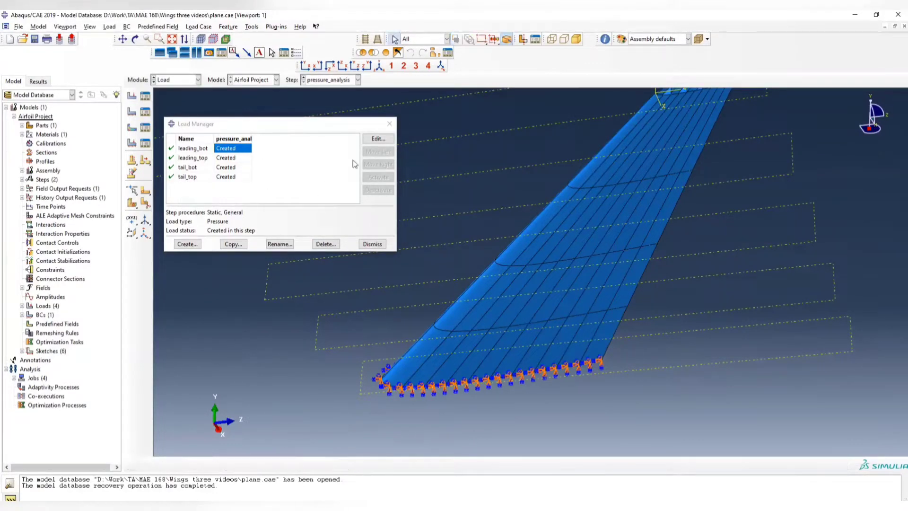
- Open the leading_bot load despite its missing set and redefine its region as a new surface named leading_bot
left_click(378, 138)
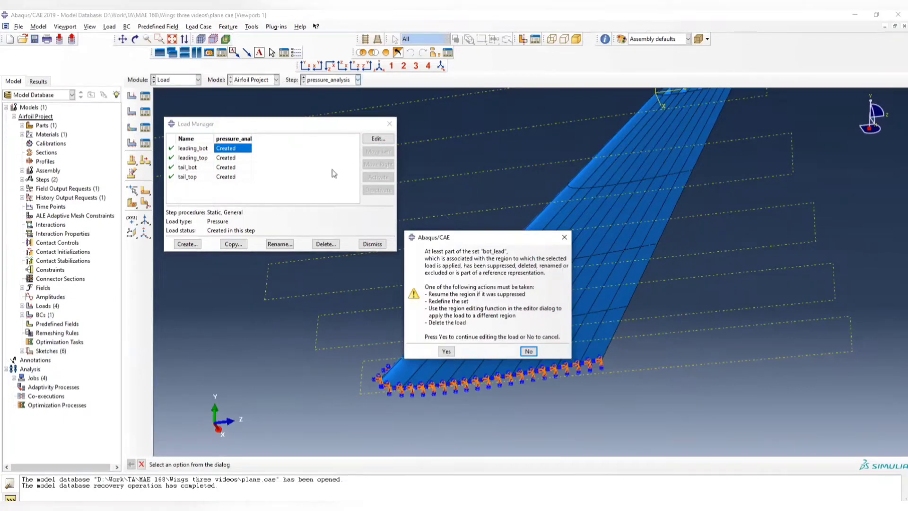
left_click(447, 351)
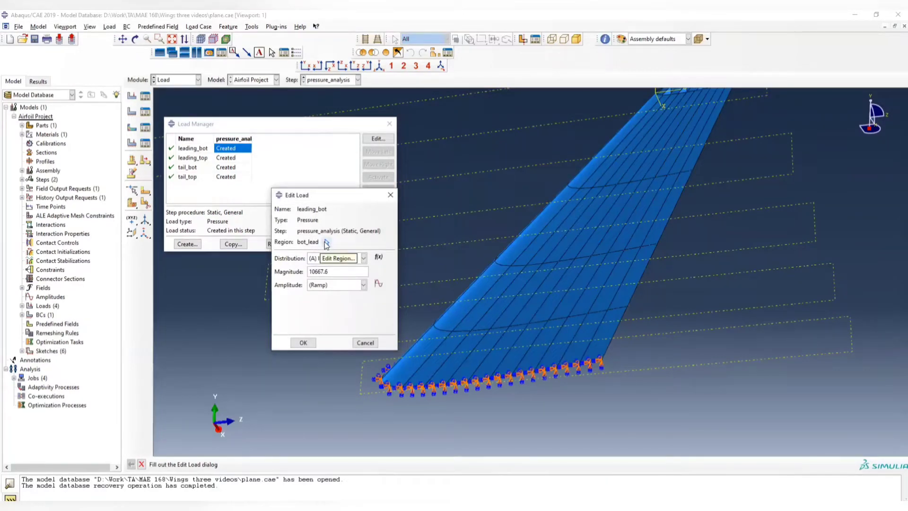
left_click(326, 244)
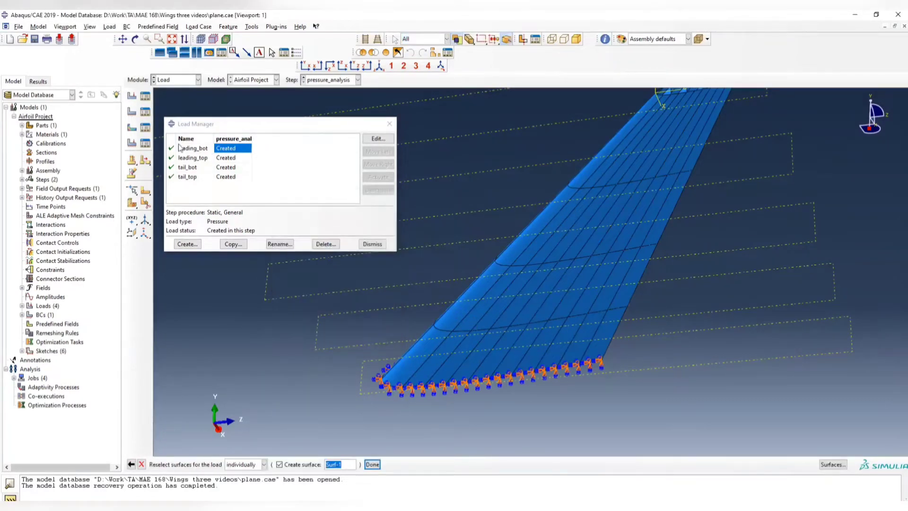
left_click(279, 466)
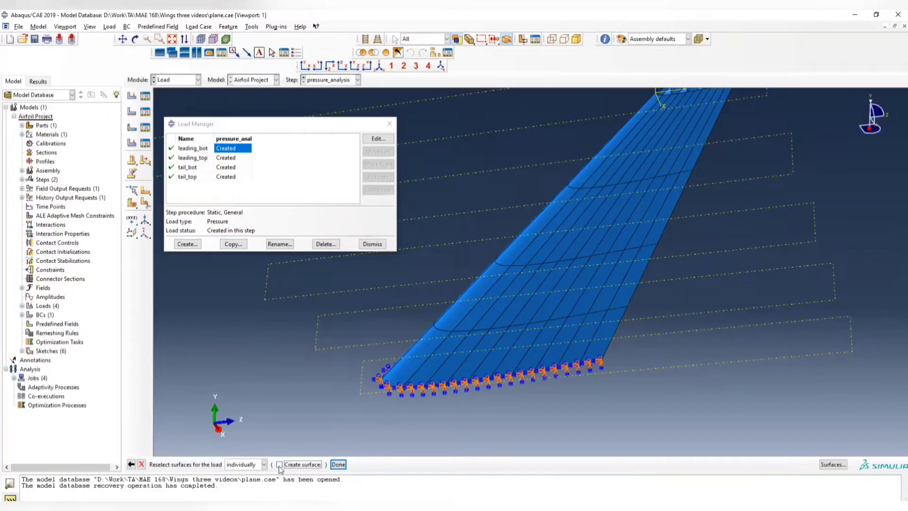
left_click(280, 466)
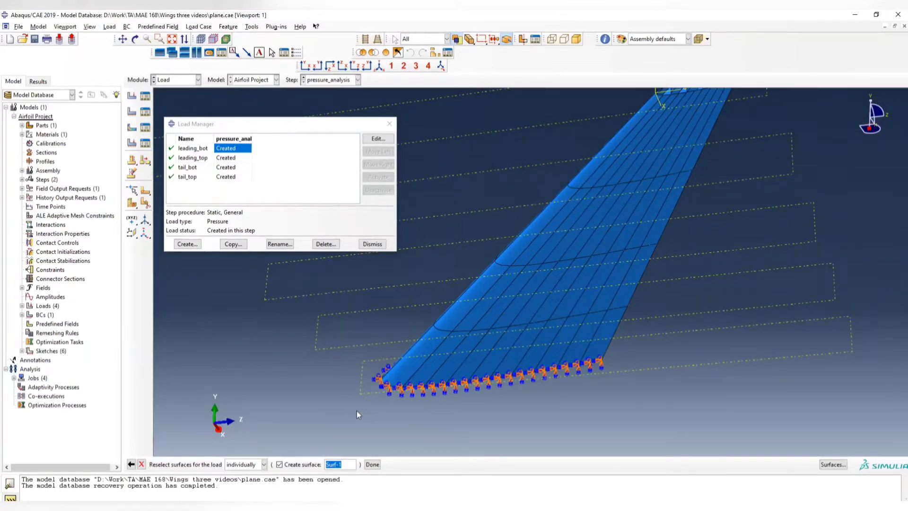
type("leading_bot")
left_click(372, 464)
- Select the lower-surface faces of the leading-edge strip in all four bays, plus the adjacent strip of faces starting from the fixed root
left_click_drag(519, 262, 592, 181, "ctrl+alt")
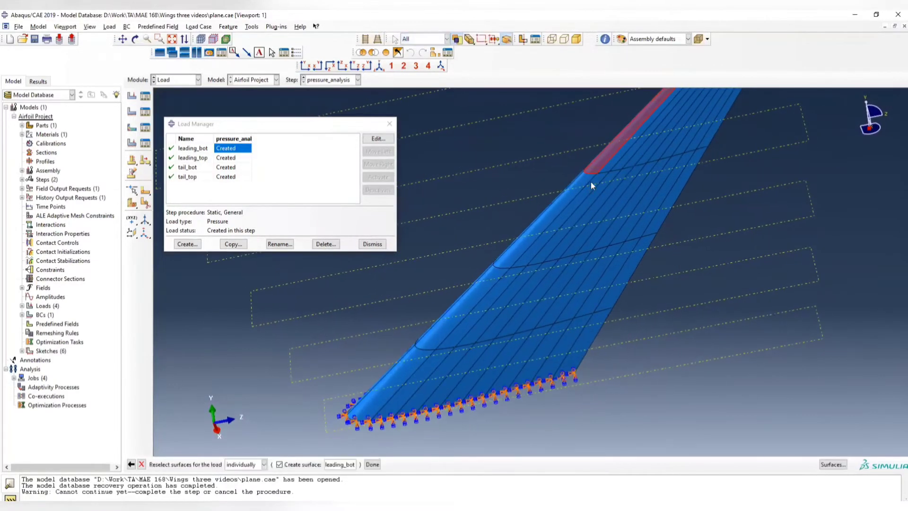
left_click(558, 198, "shift")
left_click(482, 286, "shift")
left_click(405, 370, "shift")
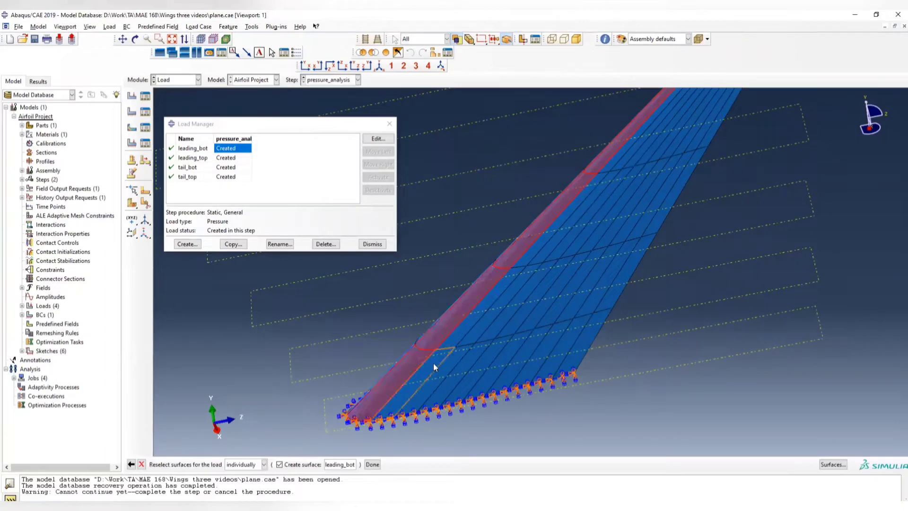
left_click(433, 363, "shift")
left_click(473, 317, "shift")
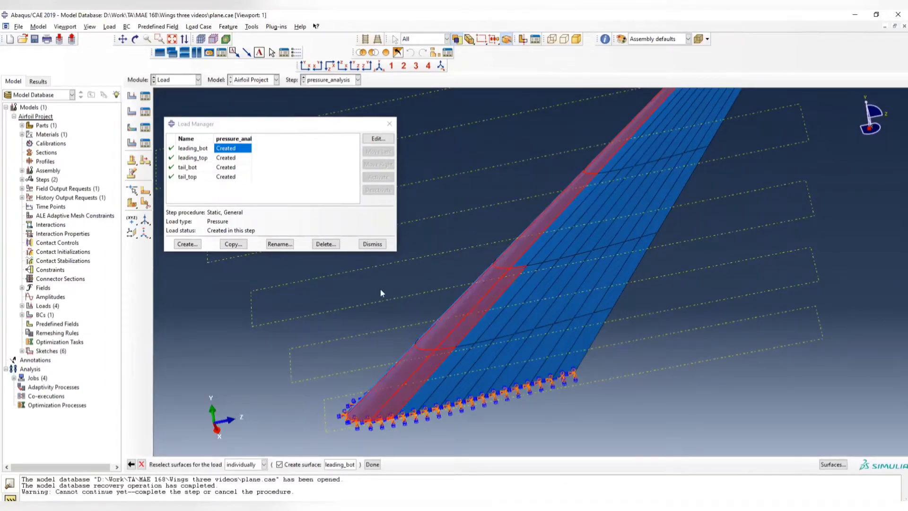
- Switch to the Loading and Boundary Conditions slide, check the x_pos ranges of the pressure coefficient formulas, and return to Abaqus/CAE
key("alt+Tab")
key("alt+Tab")
key("alt+Tab")
key("Left")
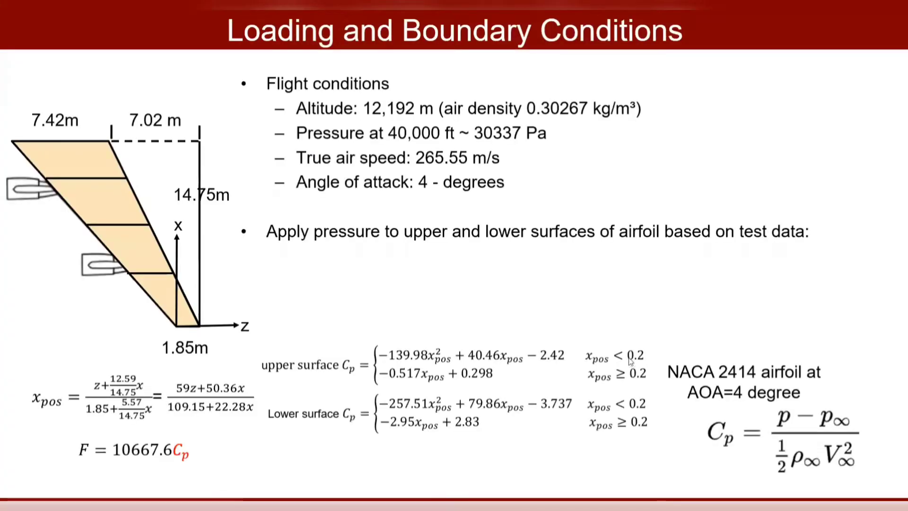
key("alt+Tab")
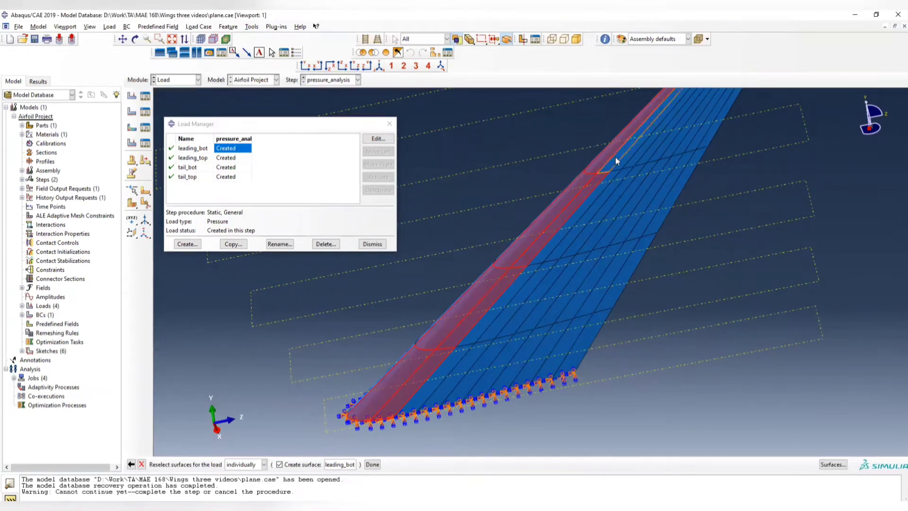
- Finish the leading_bot face selection, choose its brown side, and save the leading_bot load
left_click_drag(529, 196, 653, 280, "ctrl+alt")
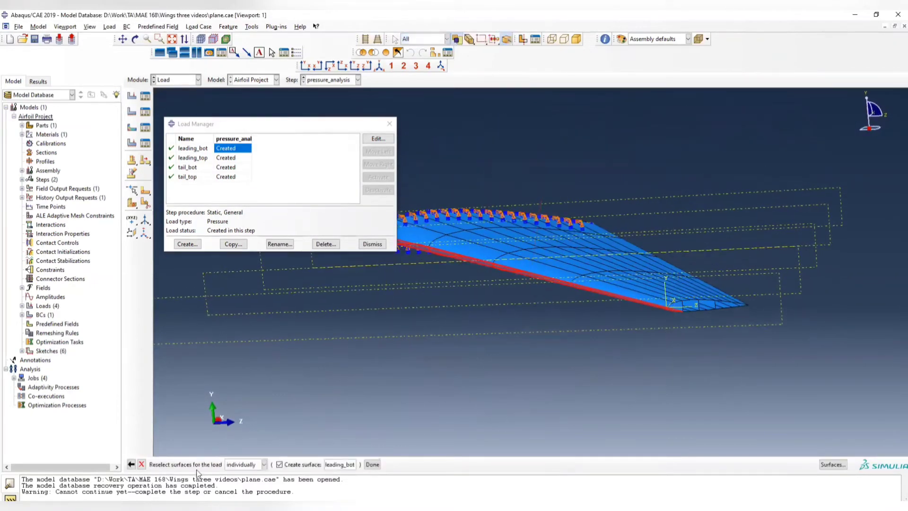
left_click_drag(538, 241, 503, 254, "ctrl+alt")
left_click(373, 465)
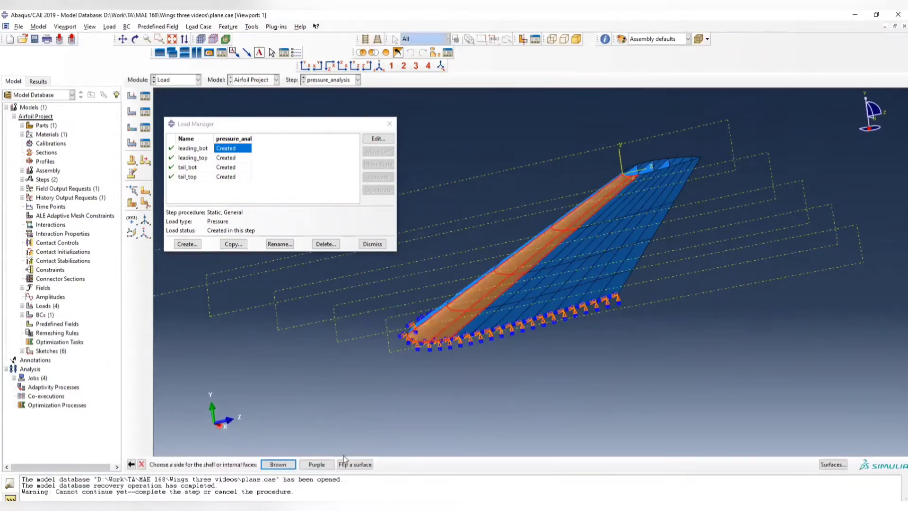
left_click(280, 464)
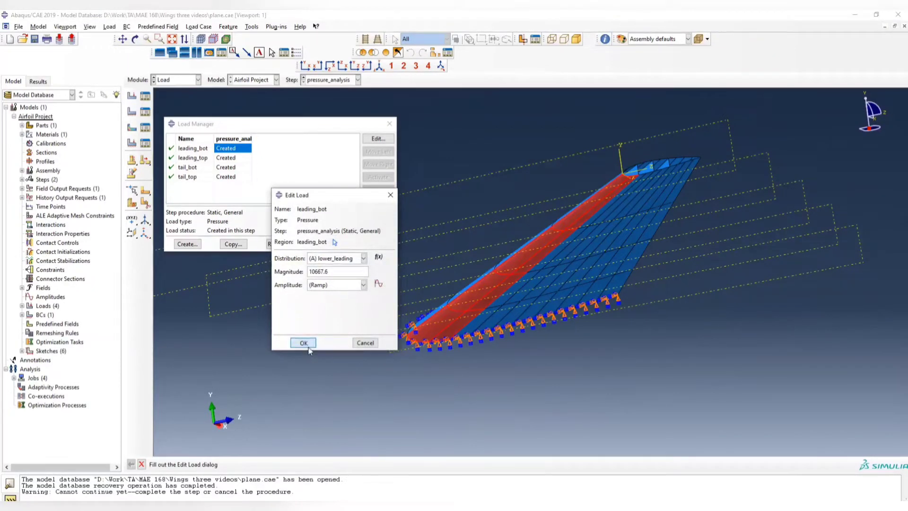
left_click(308, 347)
- Open the leading_top load, redefine its region by selecting in the viewport, and name the new surface leading_top
left_click_drag(579, 352, 449, 236, "ctrl+alt")
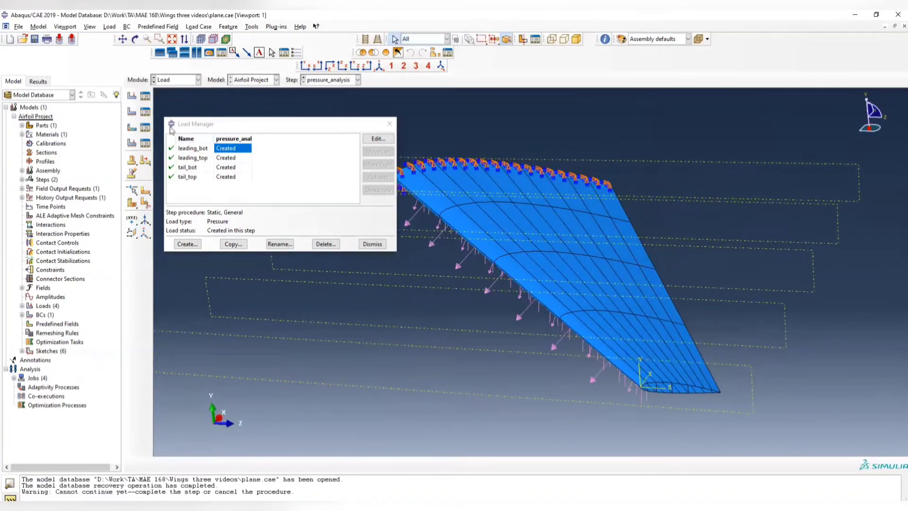
left_click(230, 158)
left_click(378, 138)
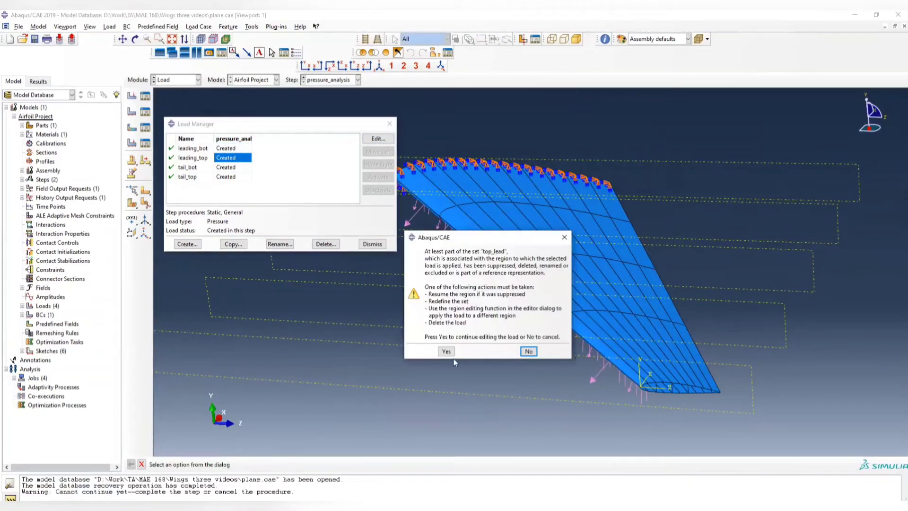
left_click(446, 351)
left_click(327, 249)
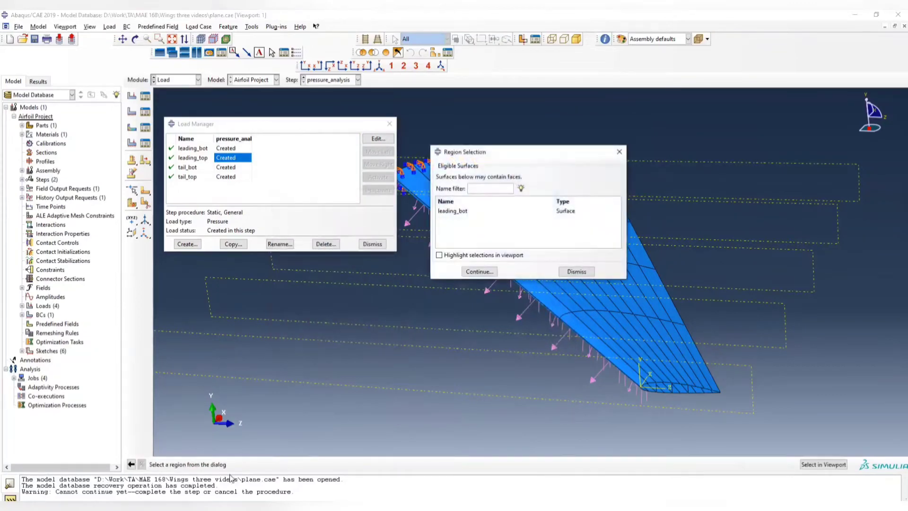
left_click(578, 271)
scroll(556, 304, "down", 2)
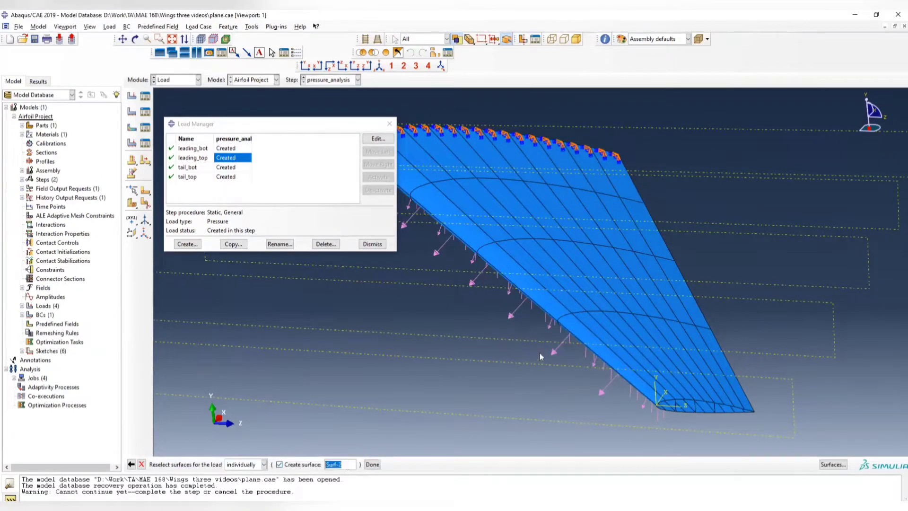
type("leading_top")
scroll(544, 334, "down", 2)
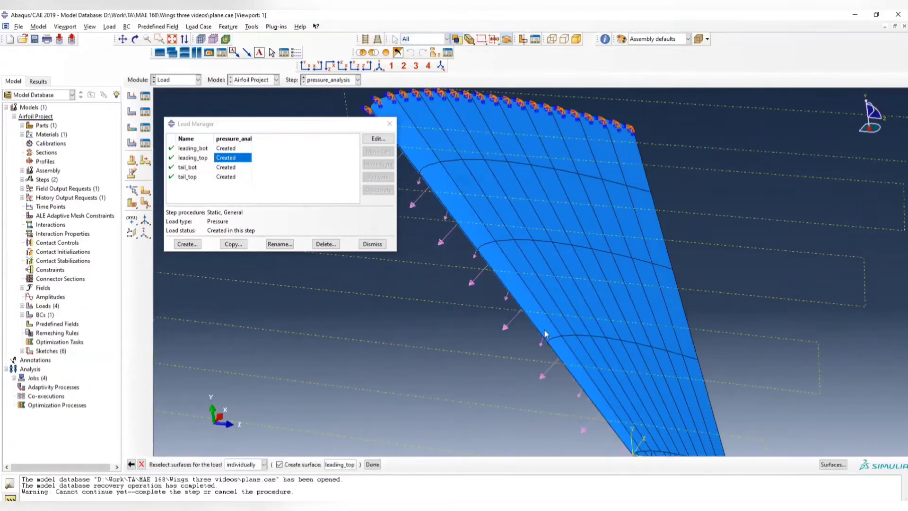
- Select the two upper-surface face strips along the leading edge from tip to root, choose the brown side, and save the leading_top load
left_click(569, 363)
left_click(580, 354, "shift")
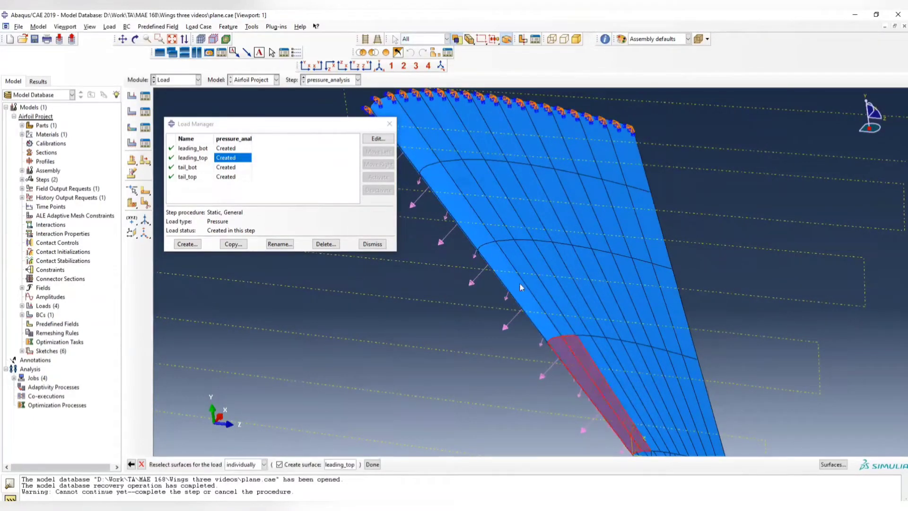
left_click(519, 286, "shift")
left_click(474, 206, "shift")
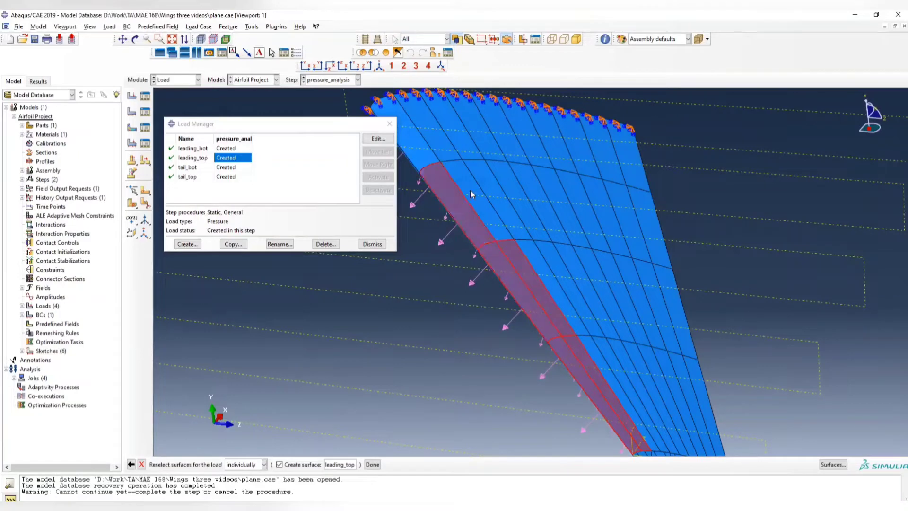
left_click(420, 137, "shift")
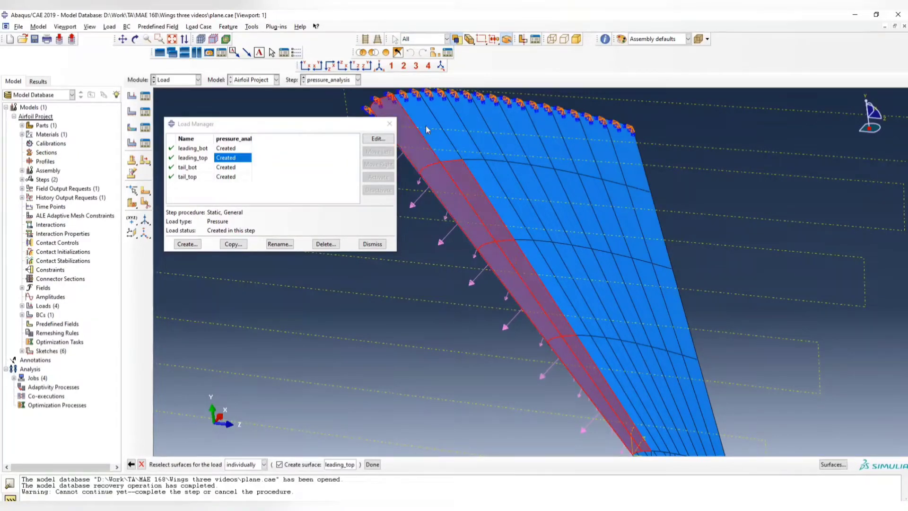
left_click(372, 465)
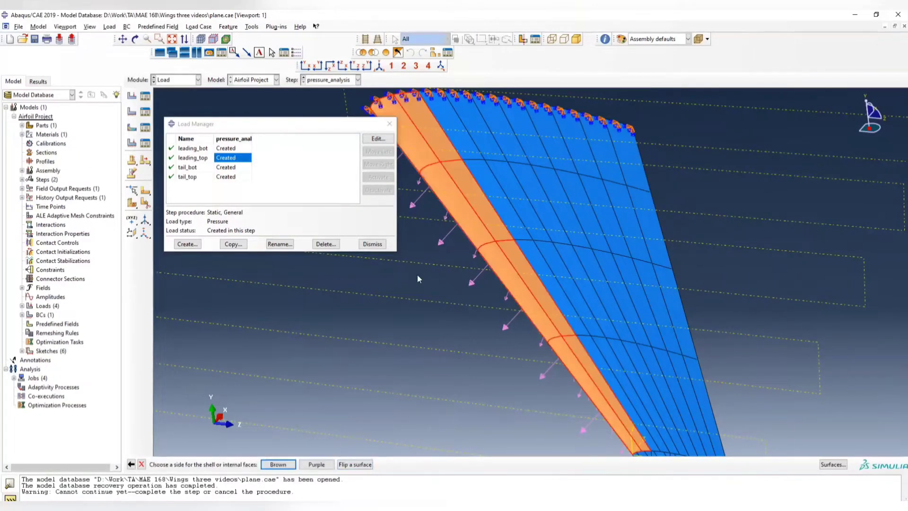
left_click(280, 466)
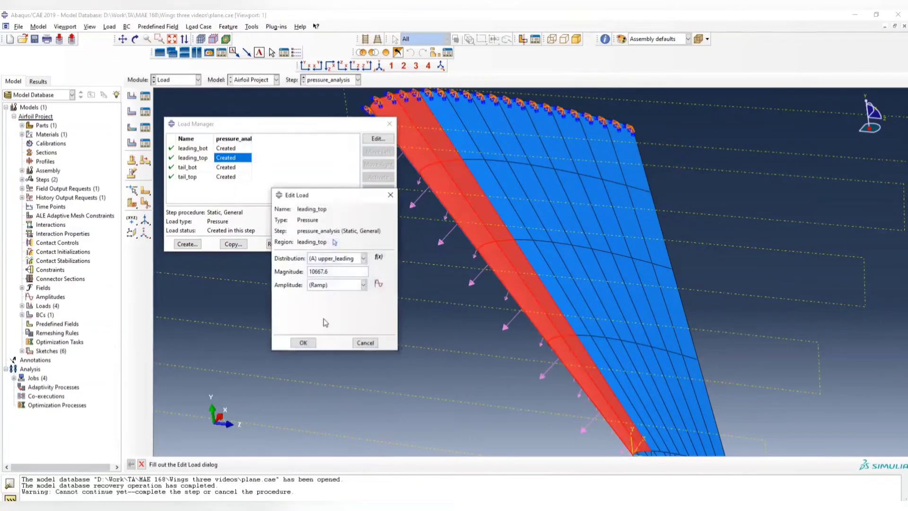
left_click(303, 343)
- Open the tail_bot load, redefine its region by selecting in the viewport, and name the new surface tail_bot
left_click_drag(467, 305, 415, 180, "ctrl+alt")
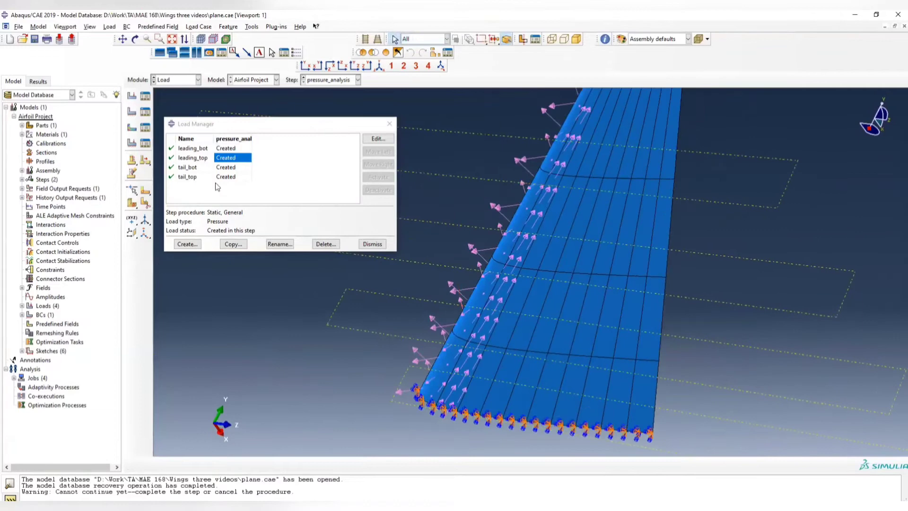
left_click(235, 168)
left_click(378, 139)
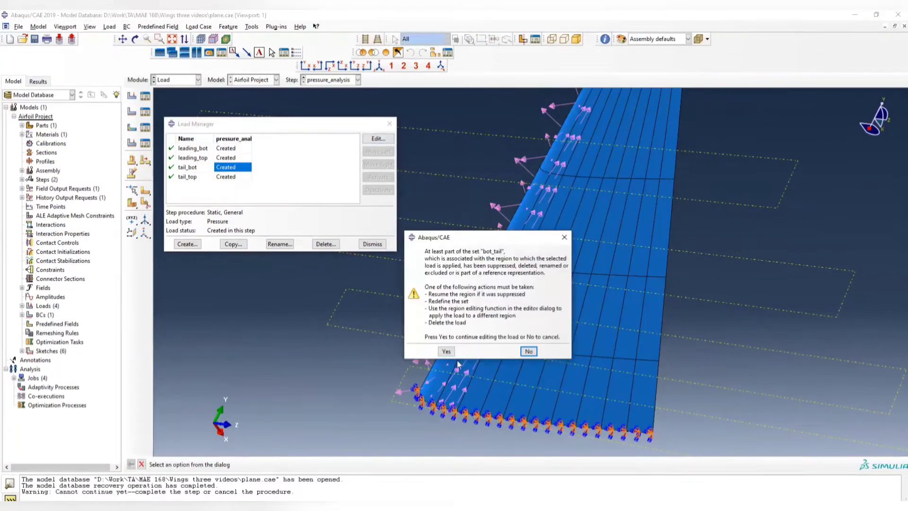
left_click(447, 351)
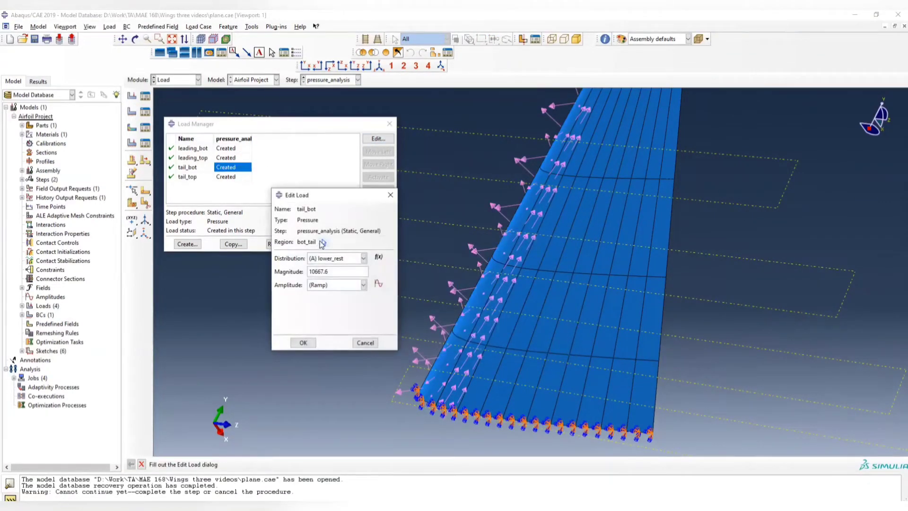
left_click(323, 242)
type("tail")
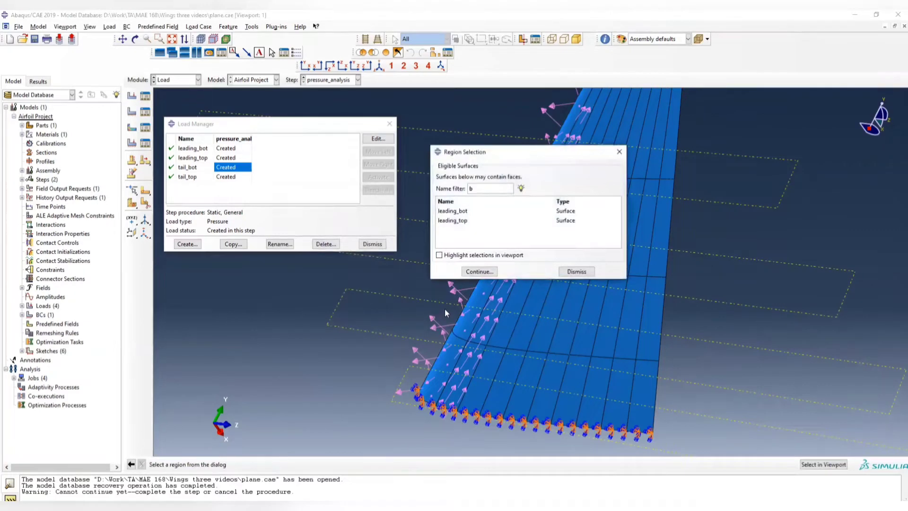
type("_bot")
left_click(489, 276)
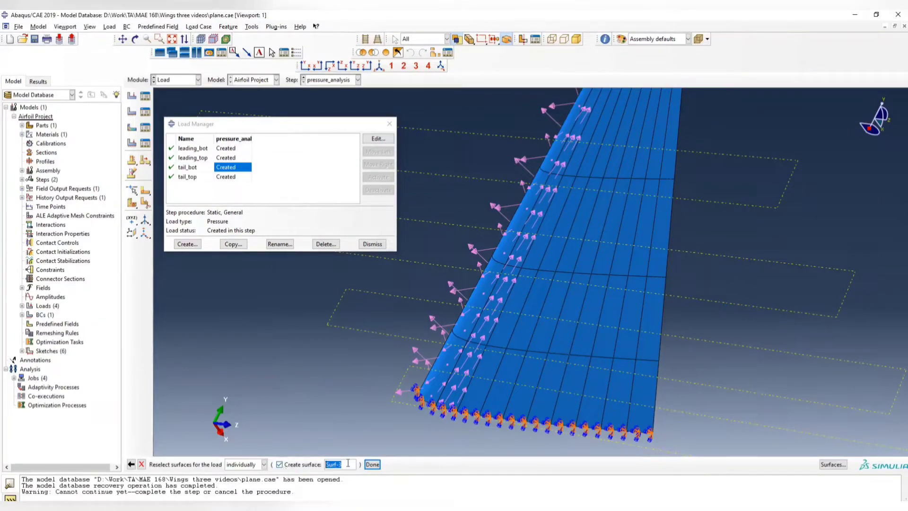
type("tail_bot")
- For the tail_bot surface, select the lower-skin faces in the tip-end bay, from behind the leading strips to the trailing edge
left_click(573, 161)
left_click(604, 164, "shift")
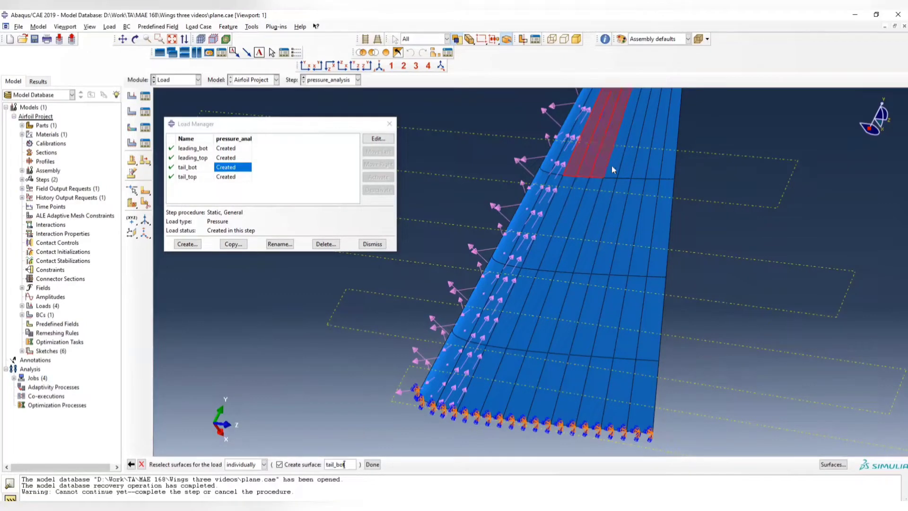
left_click(618, 167, "shift")
left_click(629, 168, "shift")
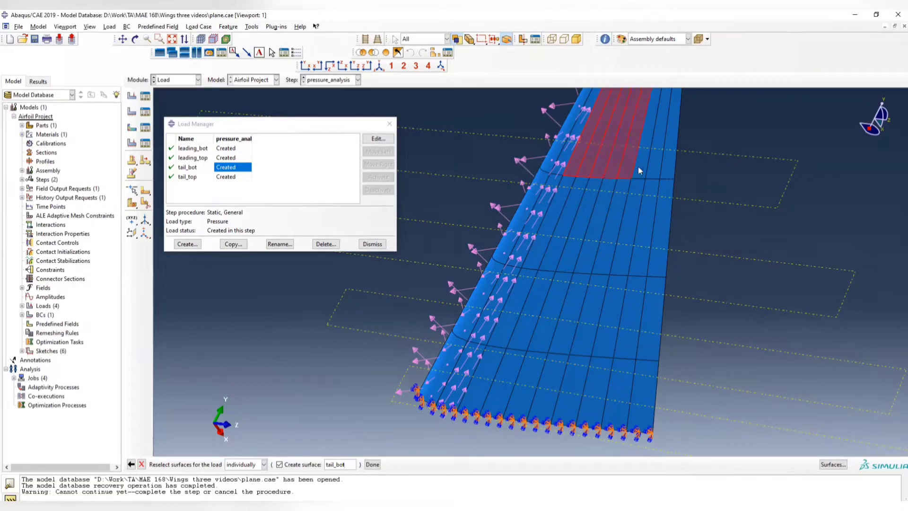
left_click(662, 168, "shift")
left_click(672, 171, "shift")
- Add the lower-skin faces of the second bay from the tip to tail_bot, from the trailing edge forward to the leading strips
left_click(657, 234, "shift")
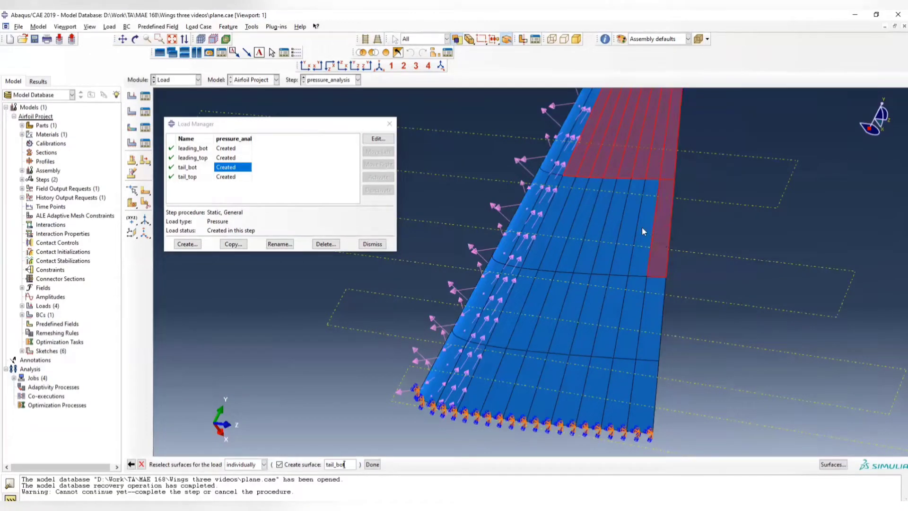
left_click(636, 227, "shift")
left_click(620, 227, "shift")
left_click(600, 226, "shift")
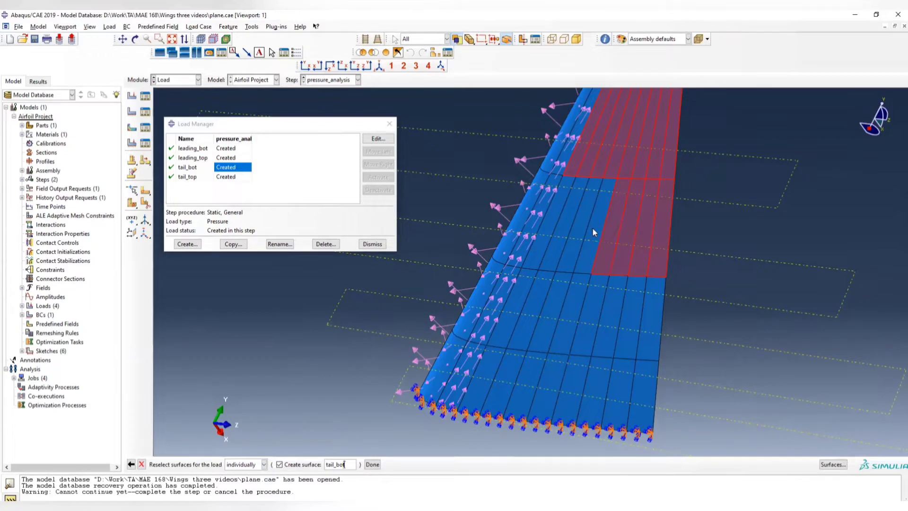
left_click(592, 228, "shift")
left_click(573, 226, "shift")
left_click(557, 223, "shift")
left_click(545, 223, "shift")
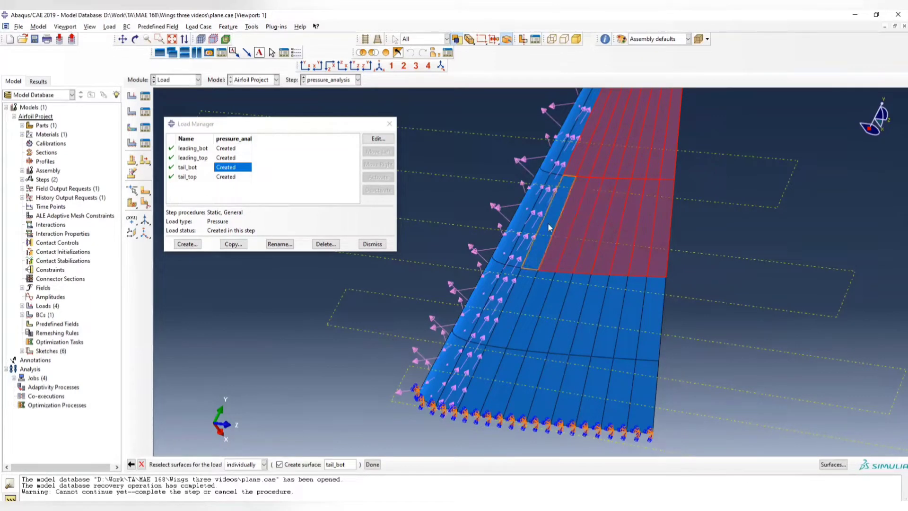
left_click(548, 226, "shift")
- Add the lower-skin faces of the third bay from the tip to tail_bot, from the leading strips to the trailing edge
left_click(515, 318, "shift")
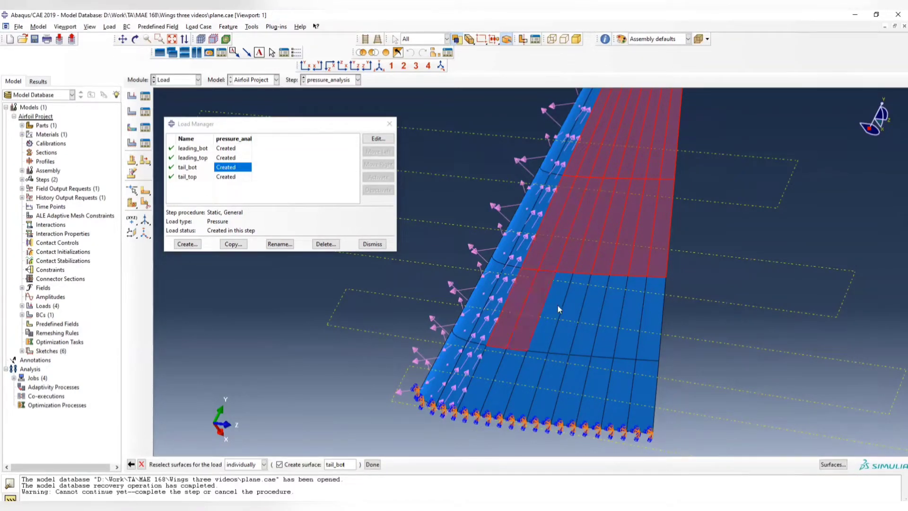
left_click(585, 308, "shift")
left_click(595, 306, "shift")
left_click(620, 316, "shift")
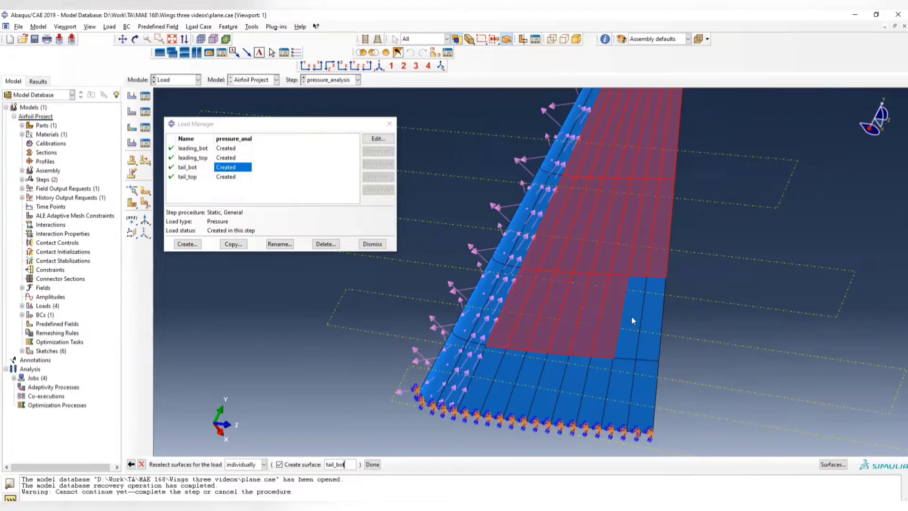
left_click(639, 316, "shift")
left_click(657, 318, "shift")
- Add the lower-skin faces of the root bay to tail_bot, from the trailing edge forward to the leading strips
left_click(649, 401, "shift")
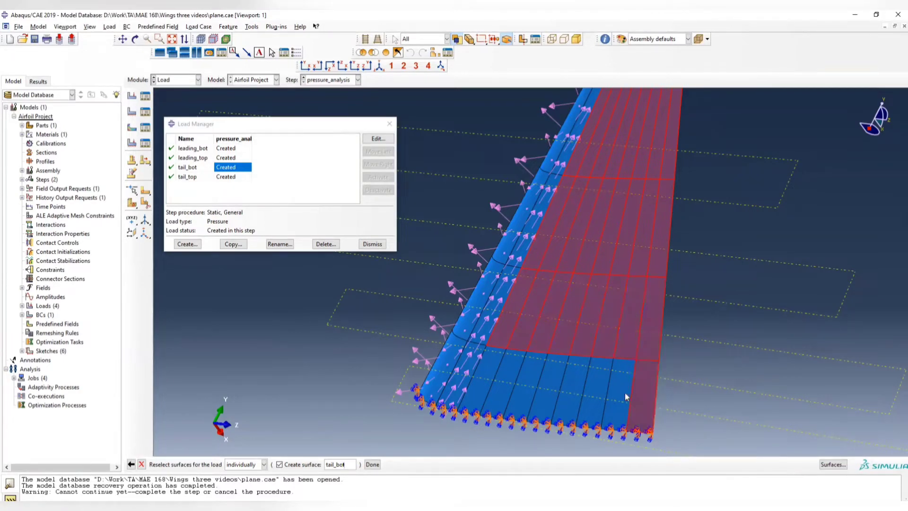
left_click(589, 395, "shift")
left_click(570, 384, "shift")
left_click(535, 378, "shift")
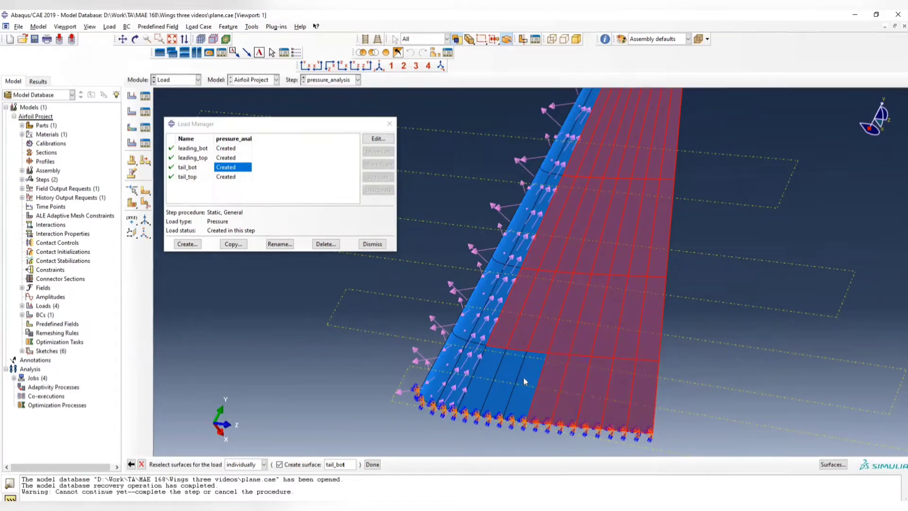
left_click(516, 374, "shift")
left_click(494, 373, "shift")
left_click(489, 374, "shift")
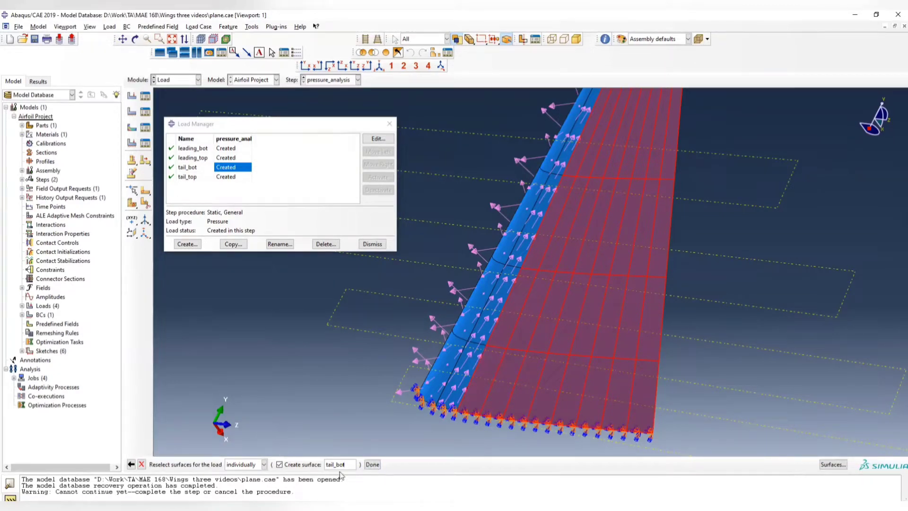
- Finish the tail_bot face selection, choose its brown side, and save the tail_bot load
left_click(372, 465)
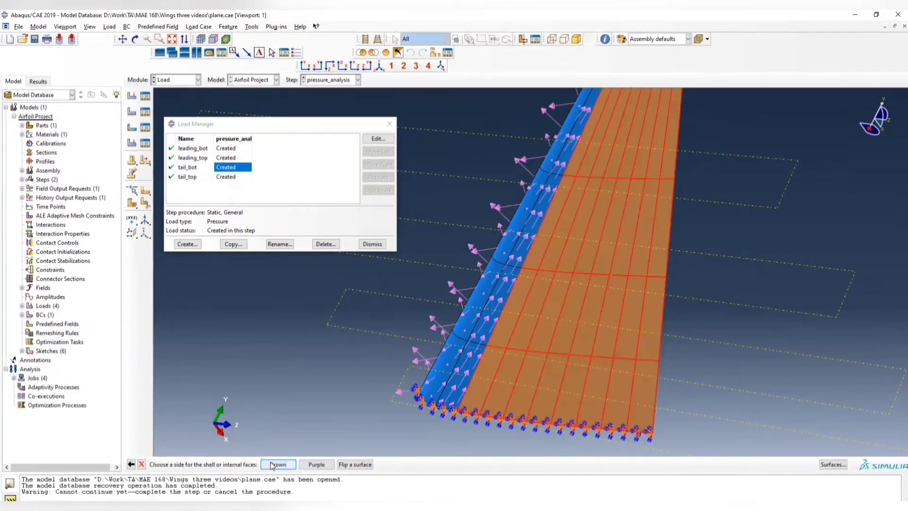
left_click(273, 465)
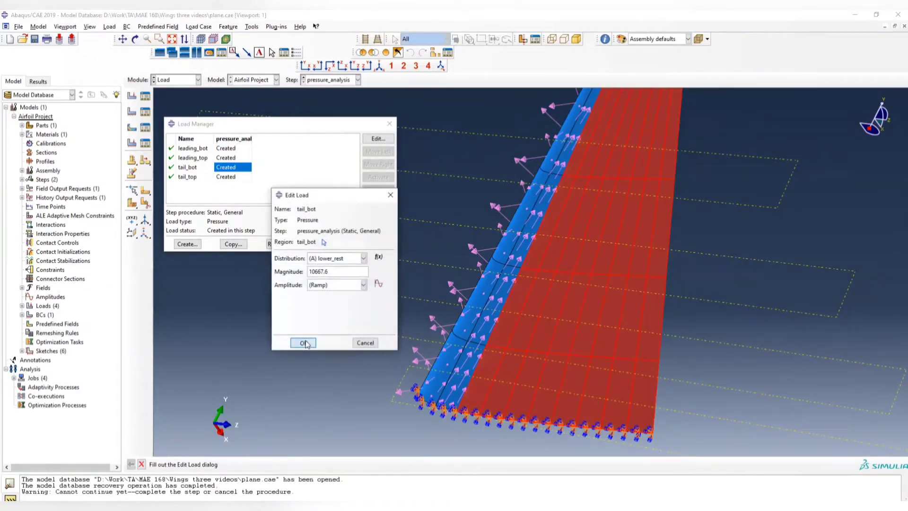
left_click(305, 344)
- Open the tail_top load, redefine its region by selecting in the viewport, and name the new surface tail_top
left_click_drag(598, 221, 667, 303, "ctrl+alt")
left_click_drag(592, 222, 535, 204, "ctrl+alt")
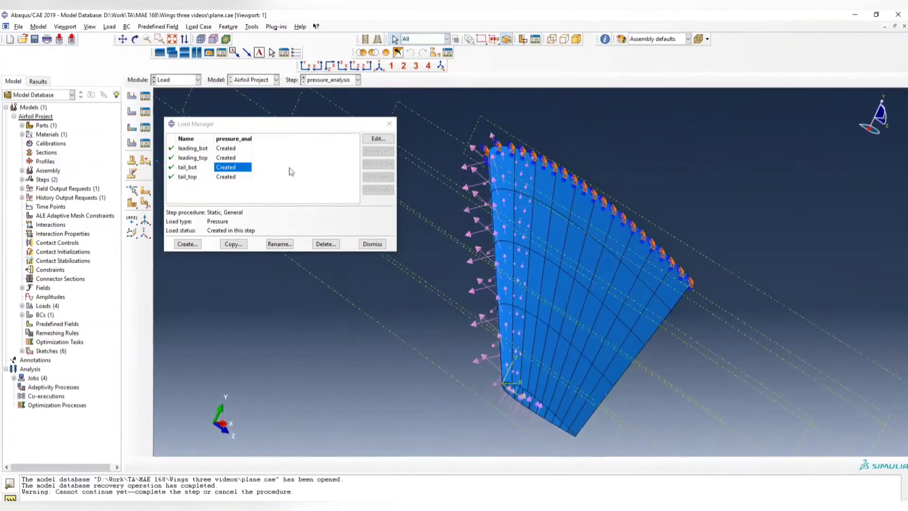
left_click(242, 178)
left_click(378, 139)
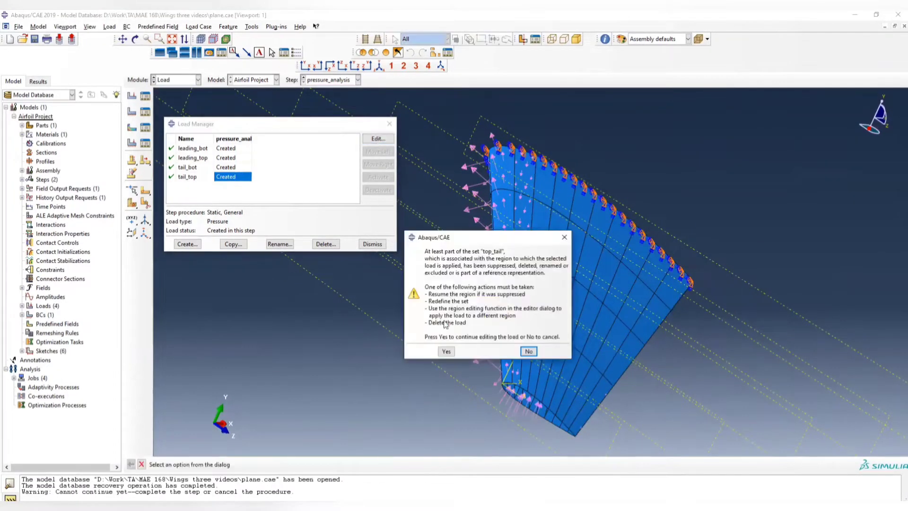
left_click(446, 351)
left_click(338, 238)
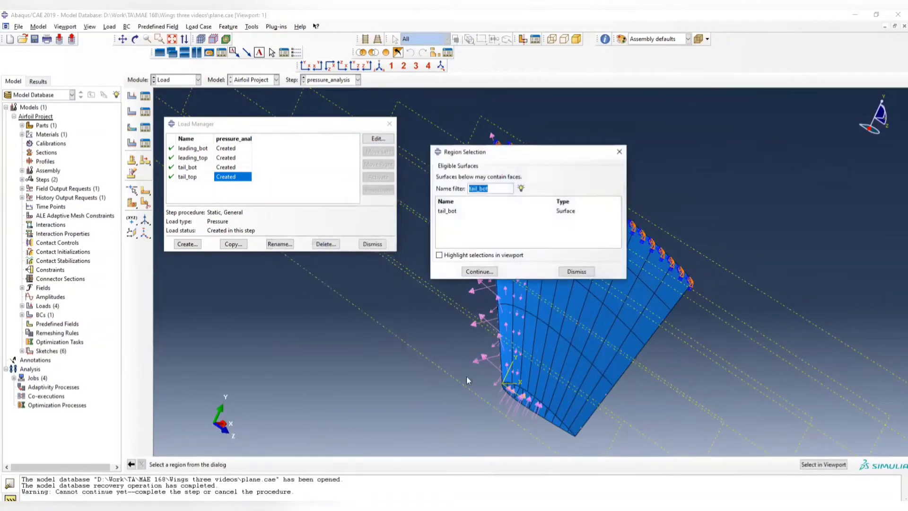
left_click_drag(492, 387, 515, 389, "ctrl+alt")
left_click(580, 271)
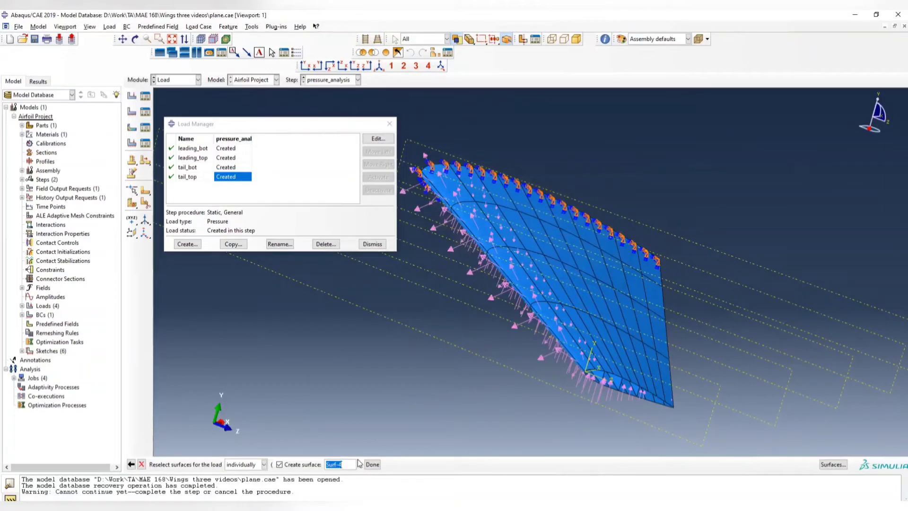
type("tail_top")
left_click(372, 464)
- For the tail_top surface, select the upper-skin faces in the tip-end bay, from behind the leading strips to the trailing edge
left_click_drag(607, 257, 411, 359, "ctrl+alt")
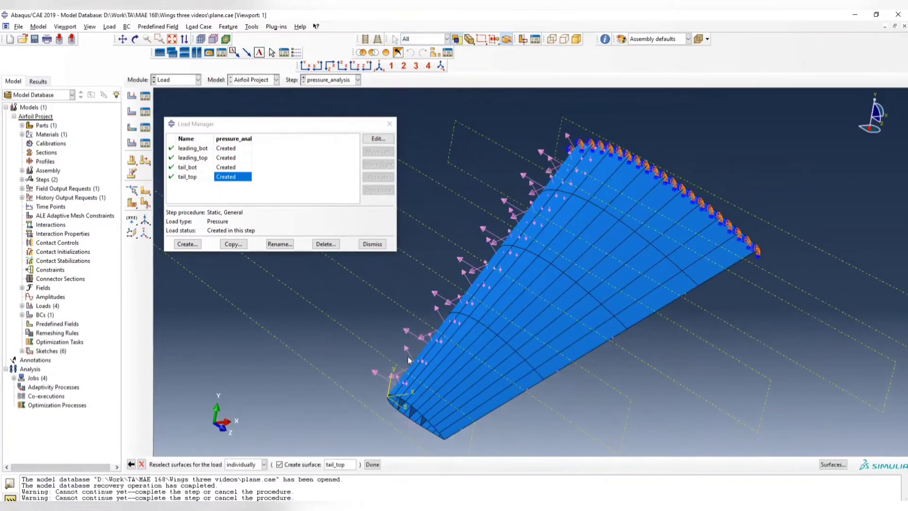
scroll(445, 357, "down", 4)
left_click(443, 358)
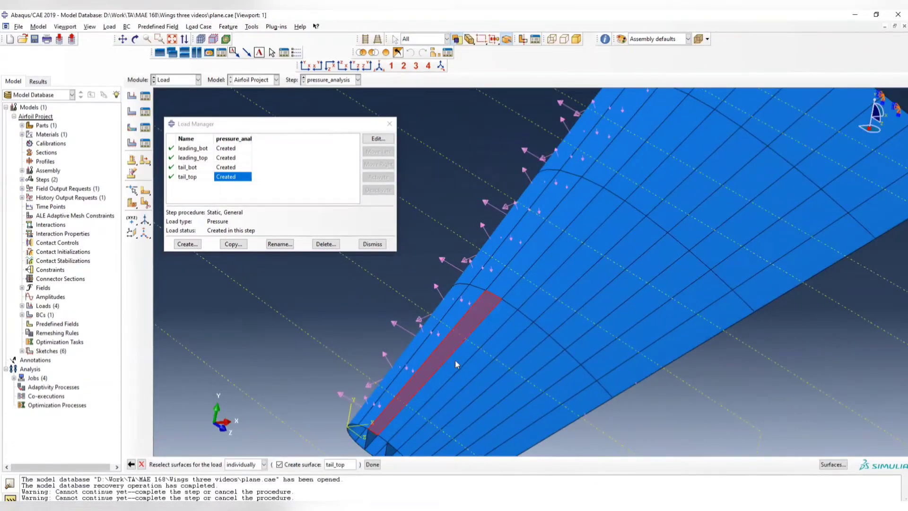
left_click(471, 372, "shift")
left_click(490, 385, "shift")
left_click(503, 397, "shift")
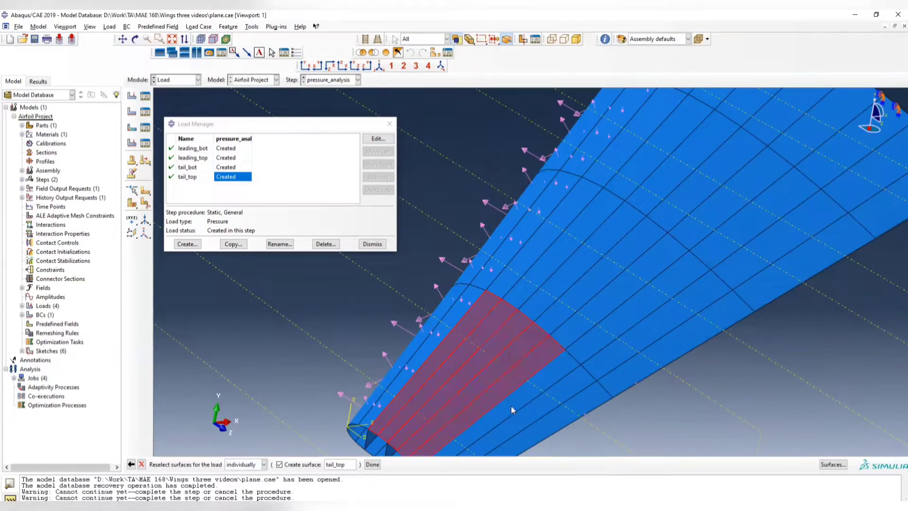
left_click(517, 409, "shift")
left_click(532, 421, "shift")
left_click(568, 414, "shift")
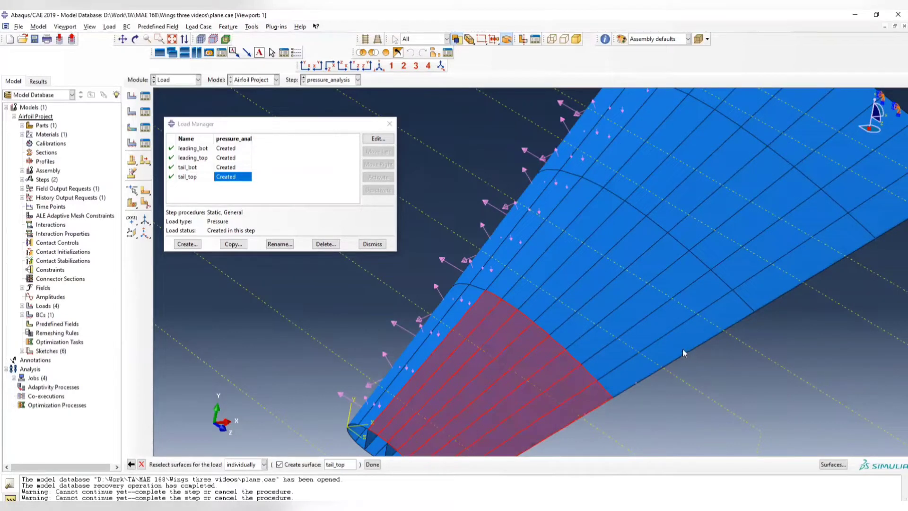
- Add the upper-skin faces of the second bay from the tip to tail_top, from the trailing edge forward to the leading strips
left_click(601, 287, "shift")
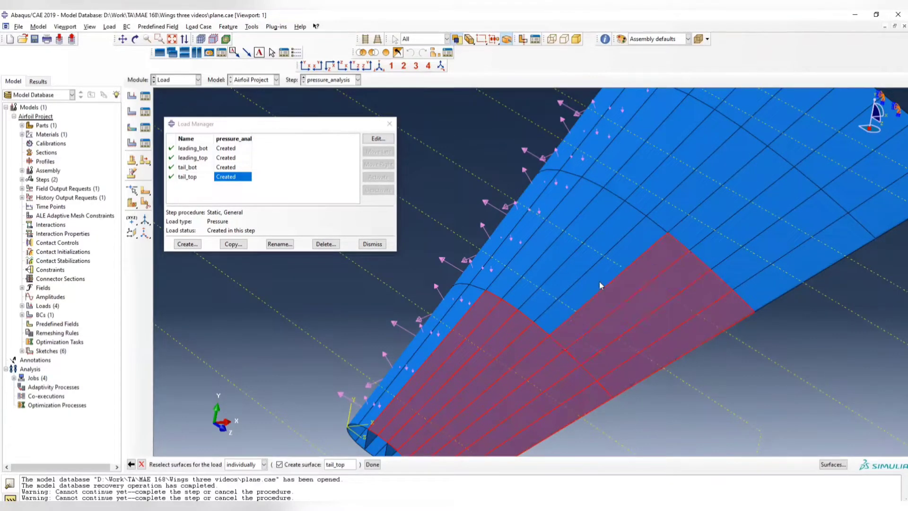
left_click(533, 242, "shift")
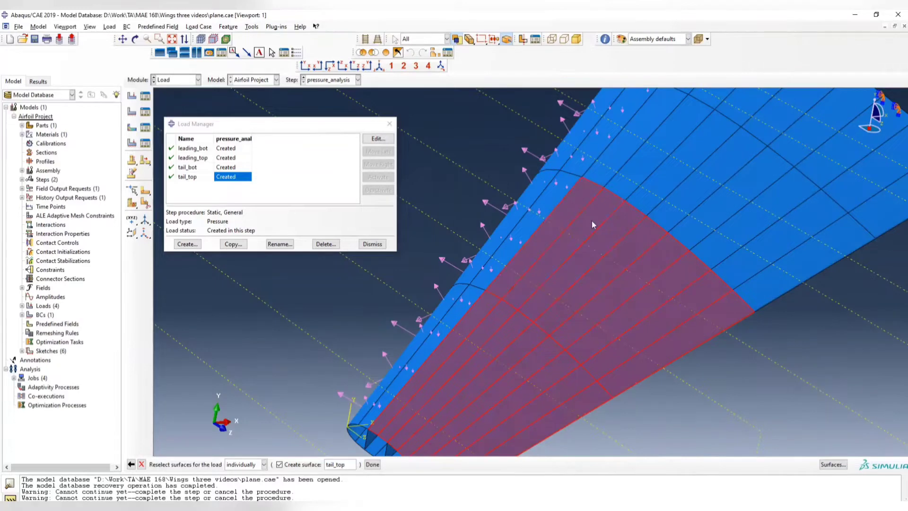
middle_click_drag(747, 190, 557, 364, "ctrl+alt")
left_click(477, 299, "shift")
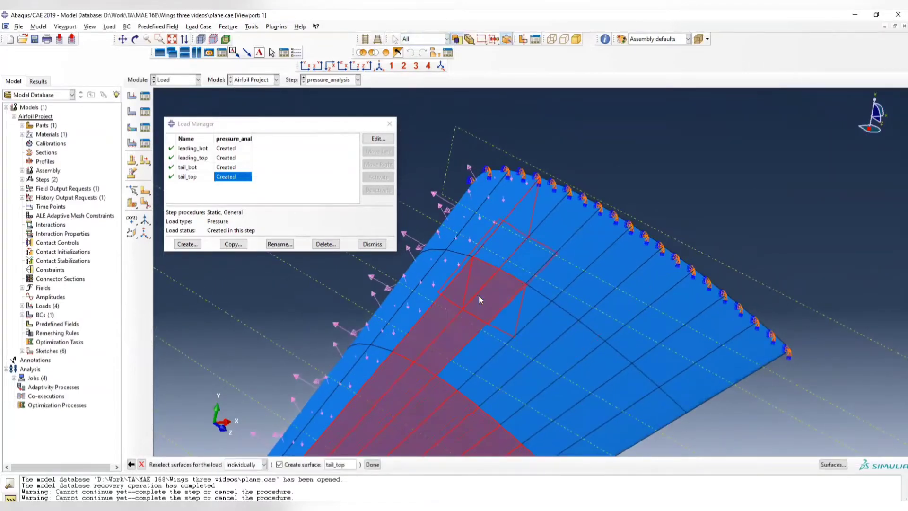
left_click_drag(485, 246, 556, 353, "ctrl")
left_click_drag(452, 219, 634, 384, "ctrl")
left_click_drag(425, 229, 605, 361, "ctrl")
left_click_drag(428, 188, 506, 268)
left_click_drag(414, 167, 490, 327)
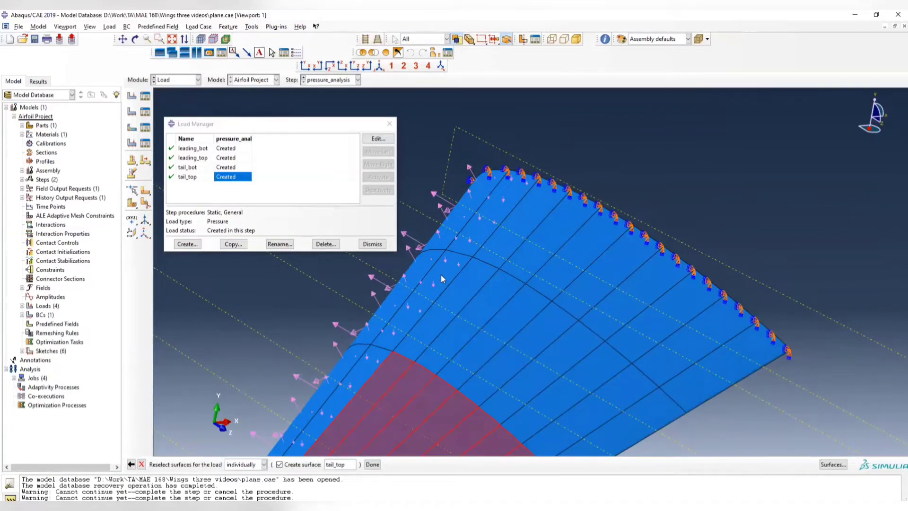
- Add the upper-skin faces of the third bay from the tip to tail_top, from the leading strips to the trailing edge
left_click(502, 308, "shift")
left_click(562, 333, "shift")
left_click(580, 355, "shift")
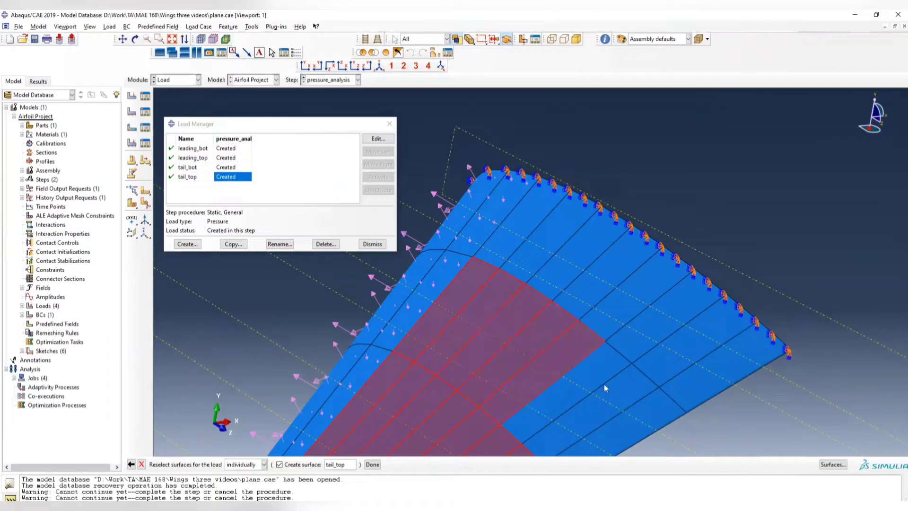
left_click(602, 381, "shift")
left_click(624, 396, "shift")
left_click(647, 409, "shift")
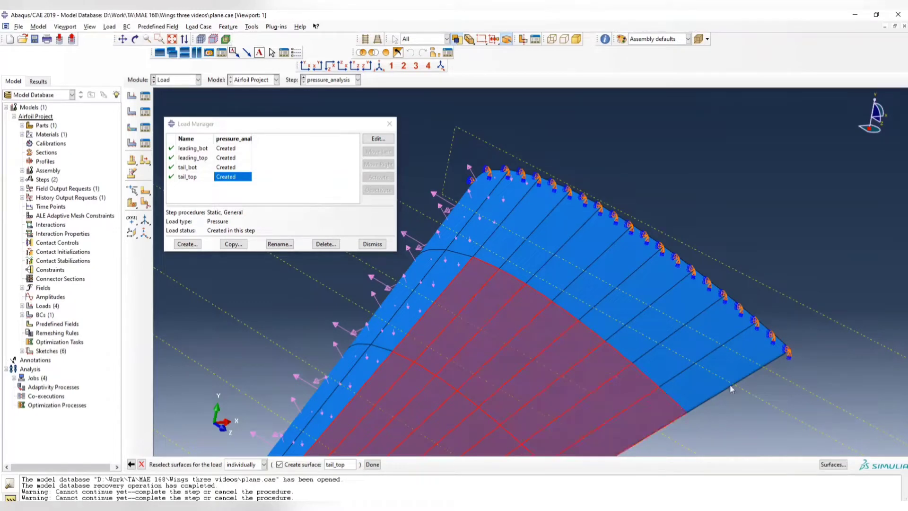
- Add the upper-skin faces of the root bay to tail_top, from the trailing edge forward to the leading strips
left_click(699, 387, "shift")
left_click(668, 370, "shift")
left_click(628, 345, "shift")
left_click(599, 320, "shift")
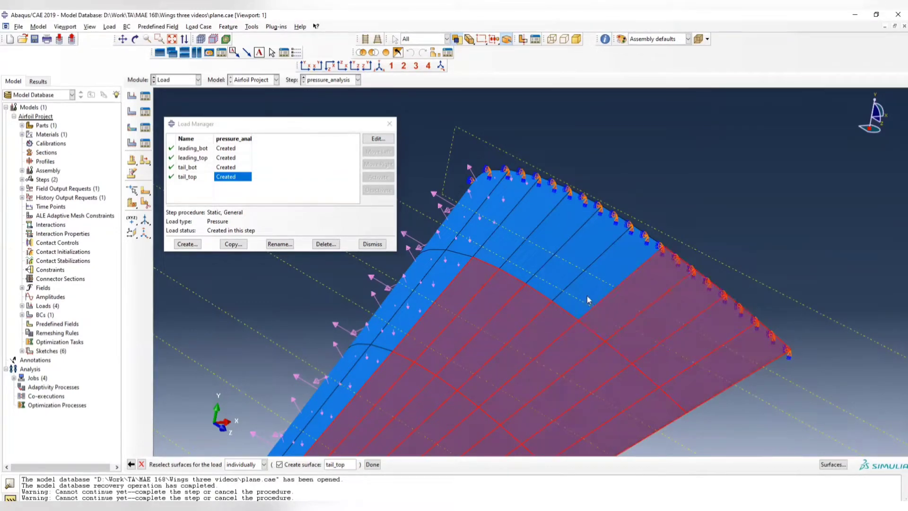
left_click(588, 300, "shift")
left_click(561, 271, "shift")
left_click(533, 246, "shift")
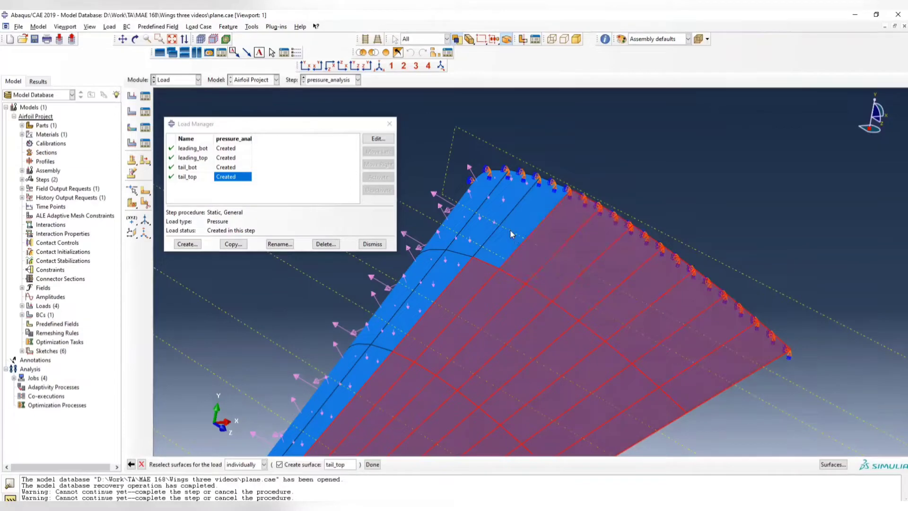
left_click(511, 233, "shift")
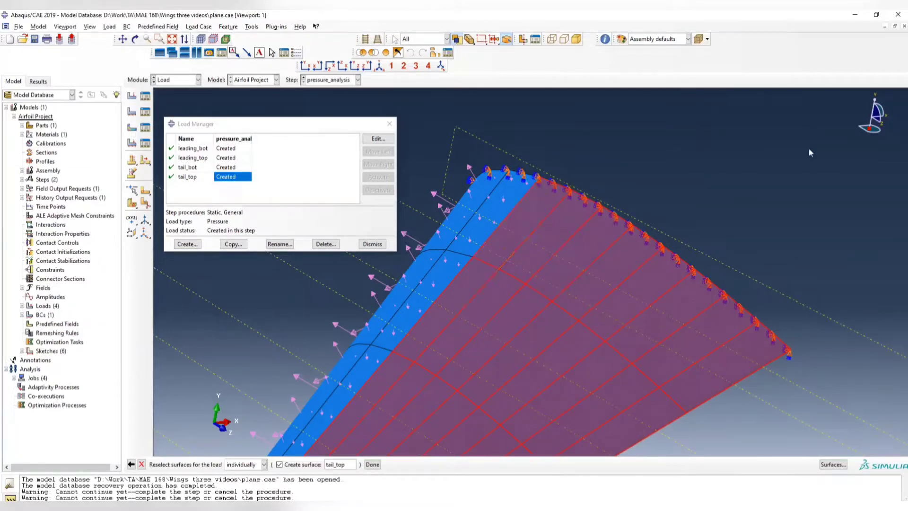
- Finish the tail_top face selection, choose its brown side, and save the tail_top load
middle_click_drag(597, 339, 748, 115, "ctrl+alt")
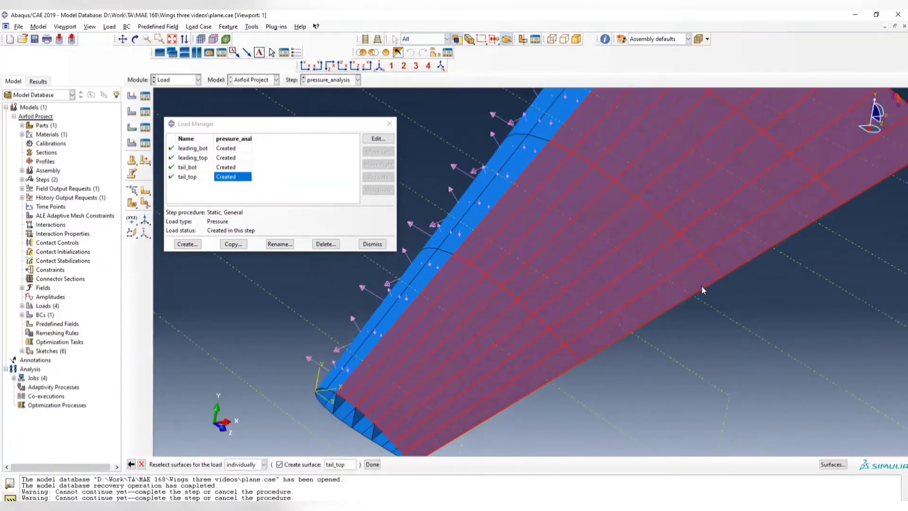
scroll(703, 286, "down", 1)
left_click(372, 464)
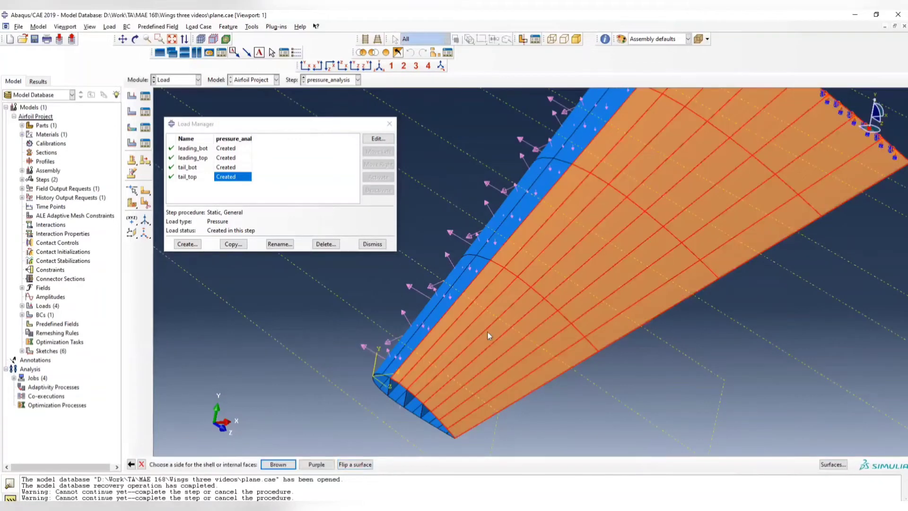
left_click(290, 465)
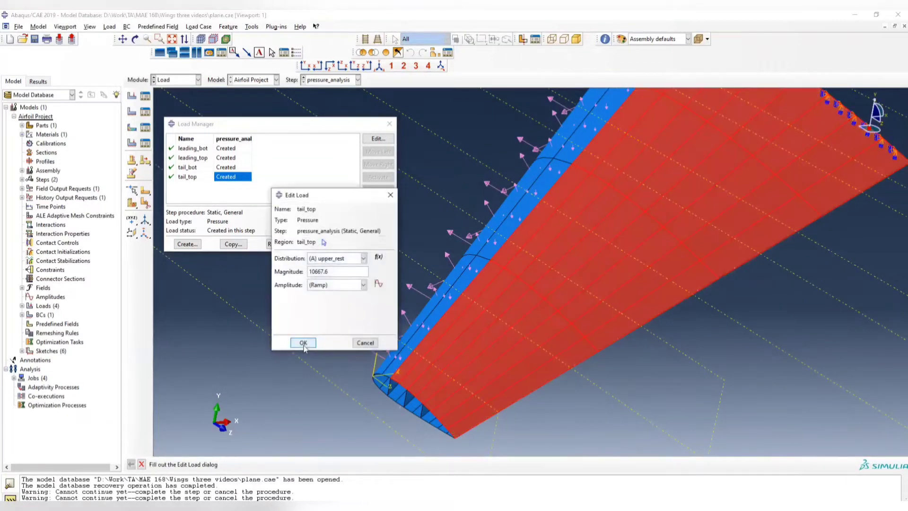
left_click(304, 343)
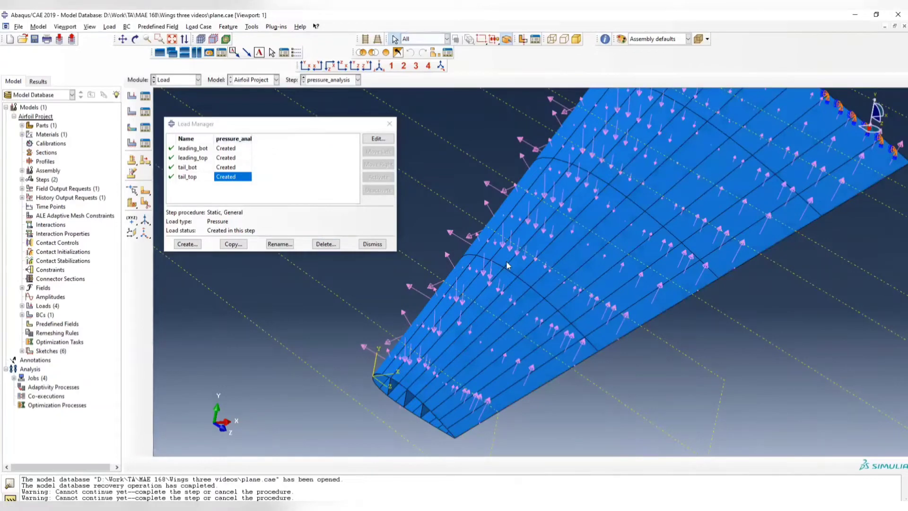
- Inspect the pressure arrows on the wing's surfaces and close the Load Manager
left_click_drag(509, 265, 596, 193, "ctrl+alt")
left_click_drag(580, 276, 576, 218, "ctrl+alt")
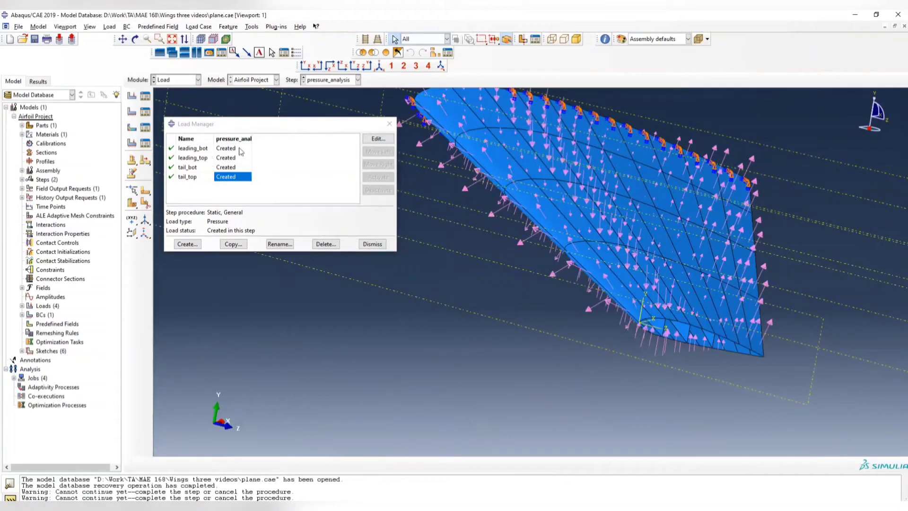
left_click(390, 127)
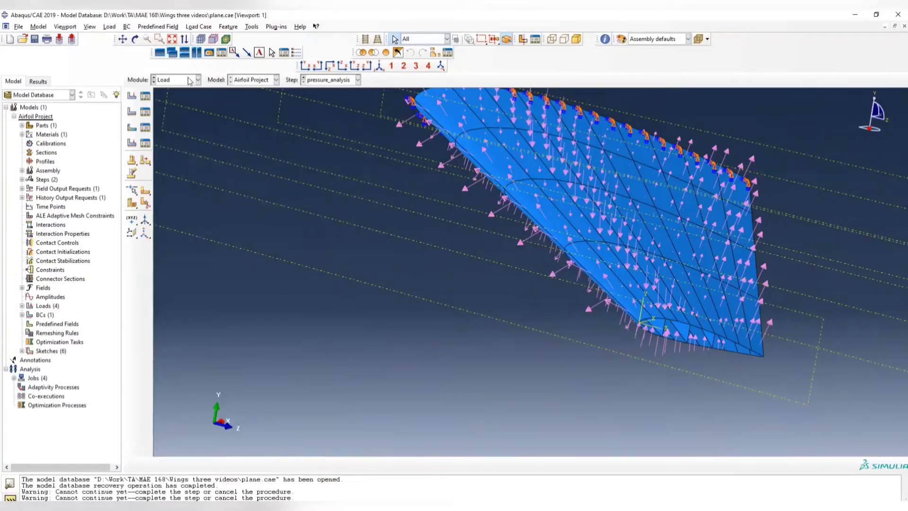
- In the Step module, create a Dynamic, Implicit step named direct_time_integration after pressure_analysis
left_click(189, 81)
left_click(172, 117)
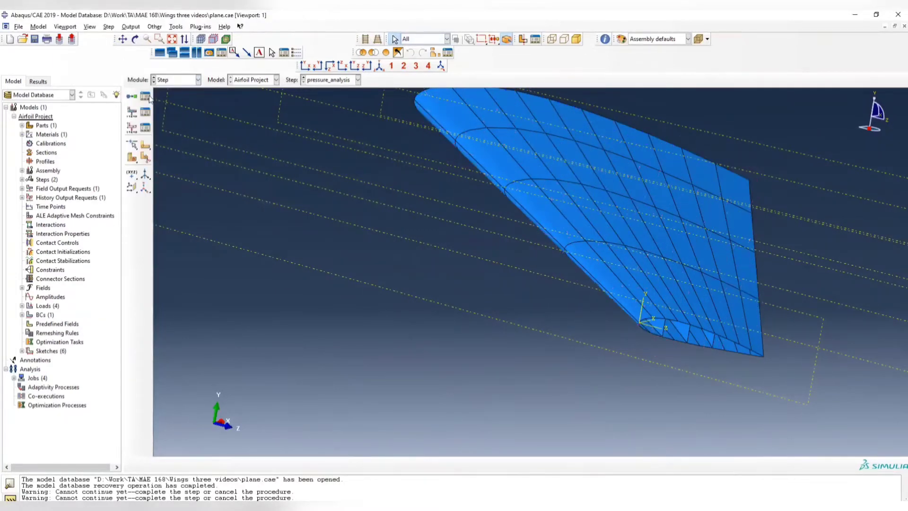
left_click(146, 97)
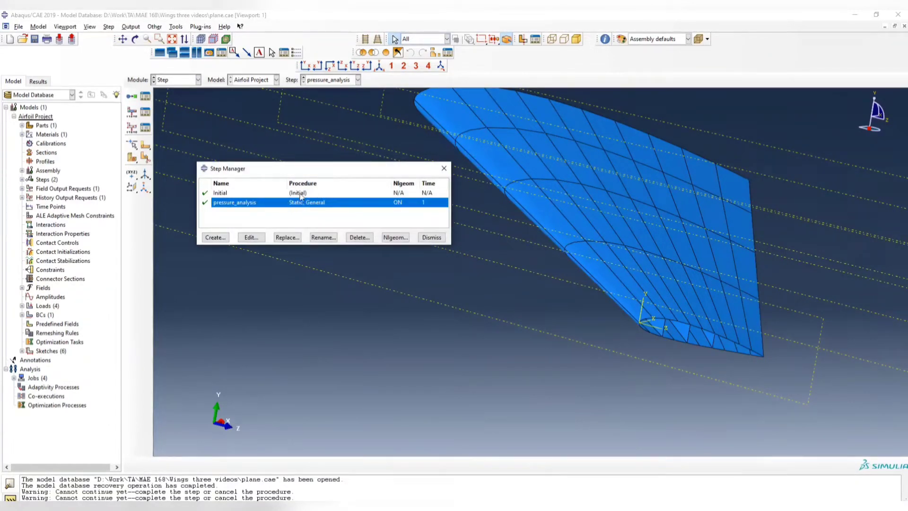
left_click(216, 237)
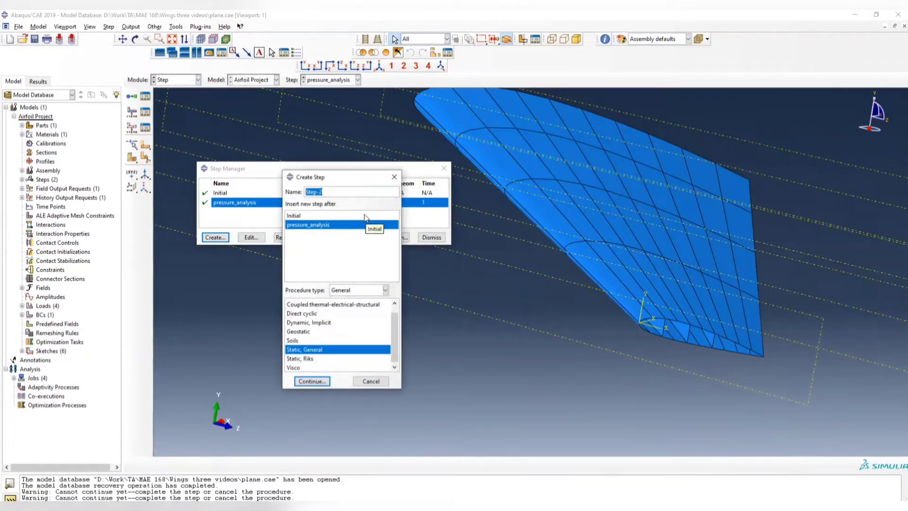
type("ct_time_integration")
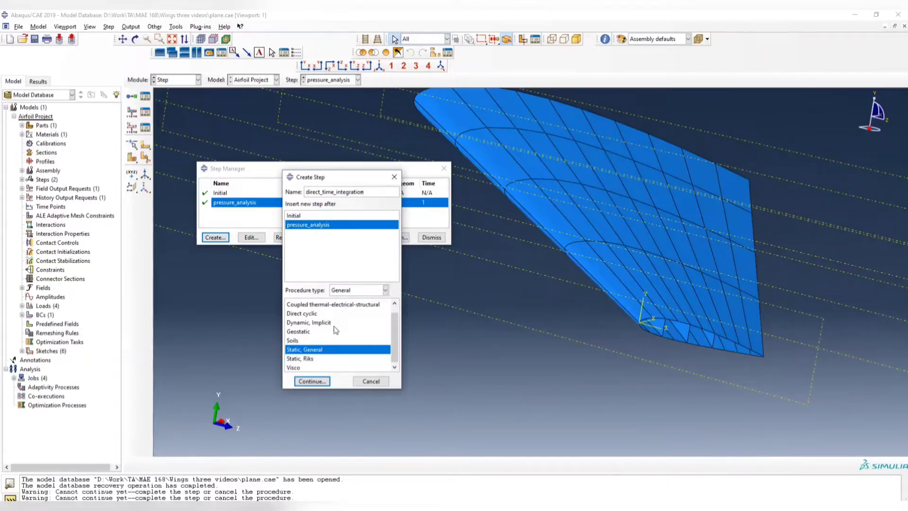
scroll(337, 329, "down", 1)
scroll(310, 353, "up", 2)
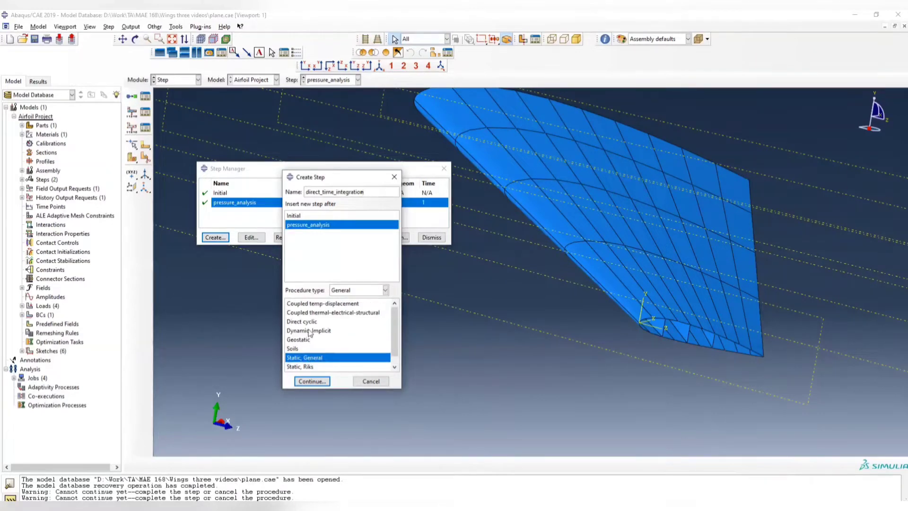
left_click(309, 331)
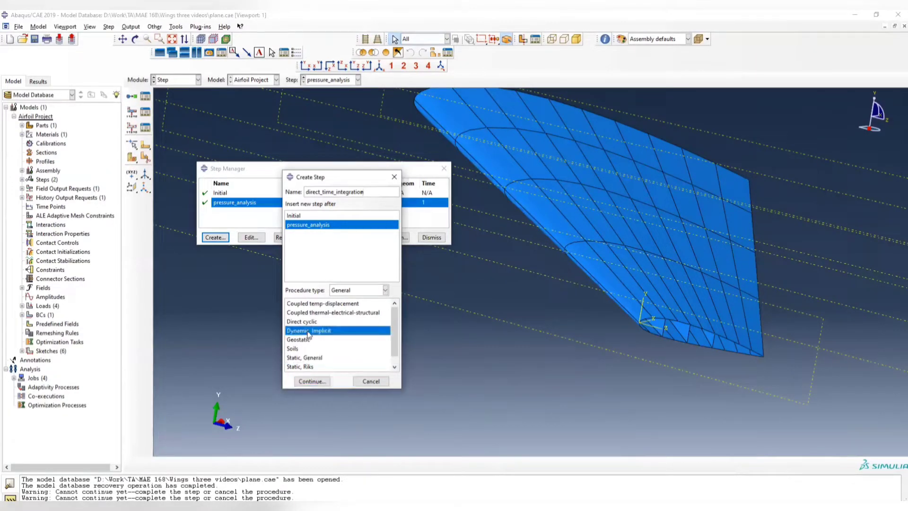
left_click(312, 380)
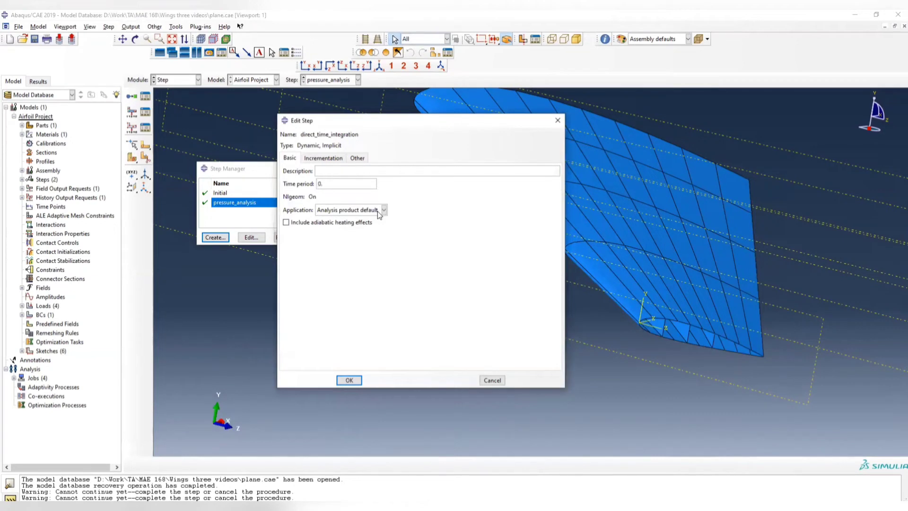
- Set the direct_time_integration step's time period to 0.8 and its maximum number of increments to 200
left_click(331, 162)
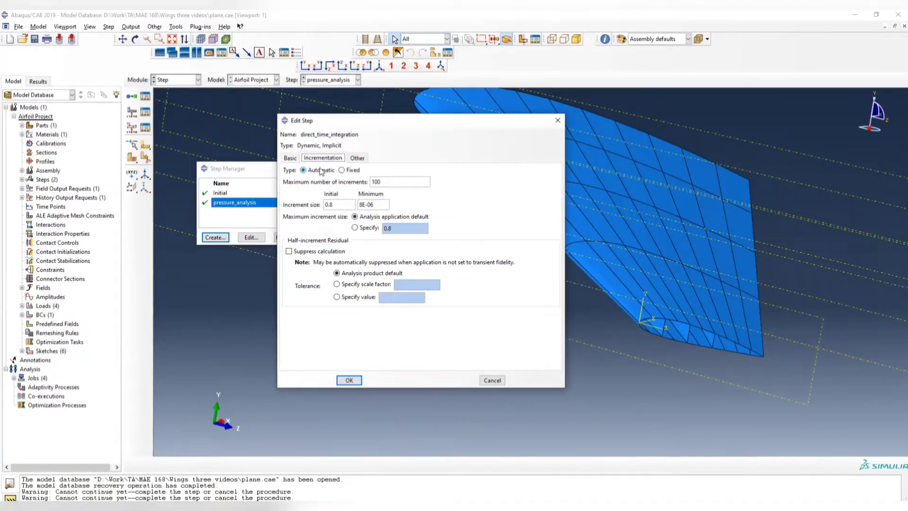
double_click(390, 185)
left_click(292, 158)
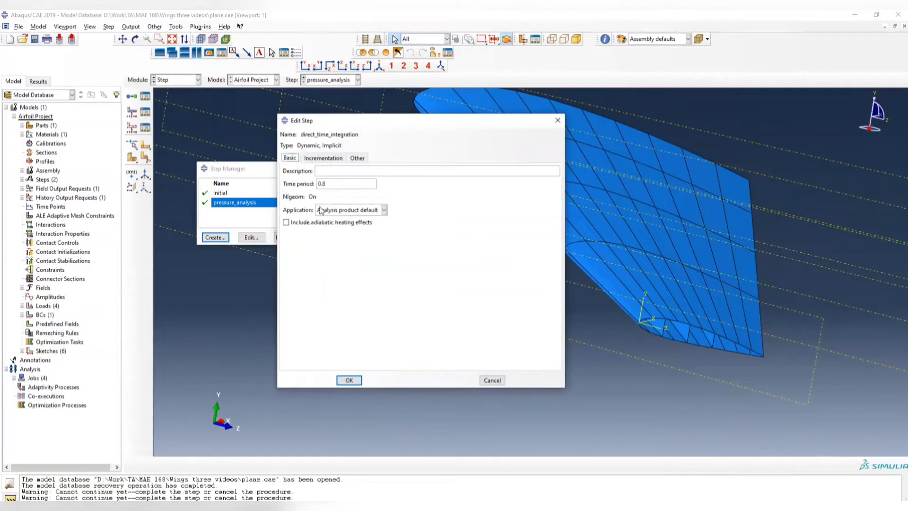
left_click(329, 159)
left_click(396, 184)
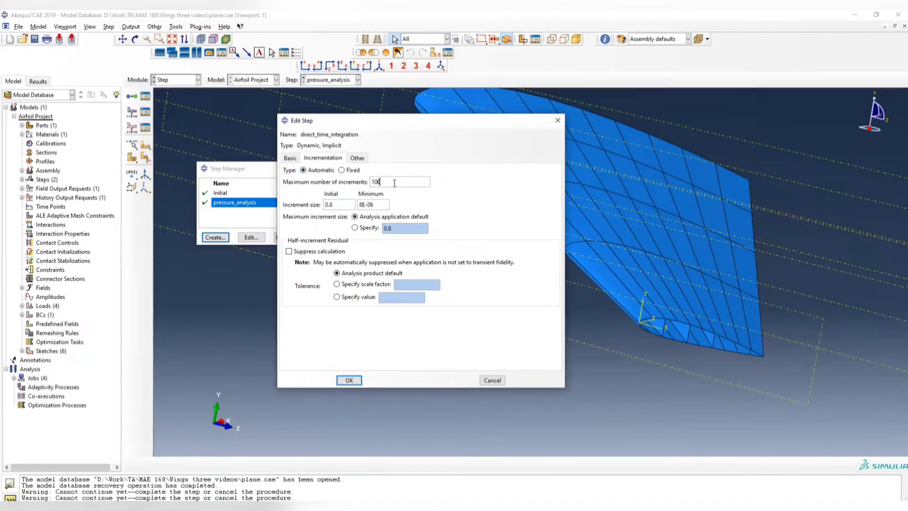
left_click_drag(395, 183, 345, 193)
type("300")
left_click_drag(387, 184, 362, 183)
left_click(401, 183)
double_click(382, 182)
- Set the initial increment size to 0.05 and the minimum to 1e-6, save the step, and close the Step Manager
double_click(329, 204)
type("0.1")
key("Tab")
type("1")
left_click(330, 204)
left_click(358, 158)
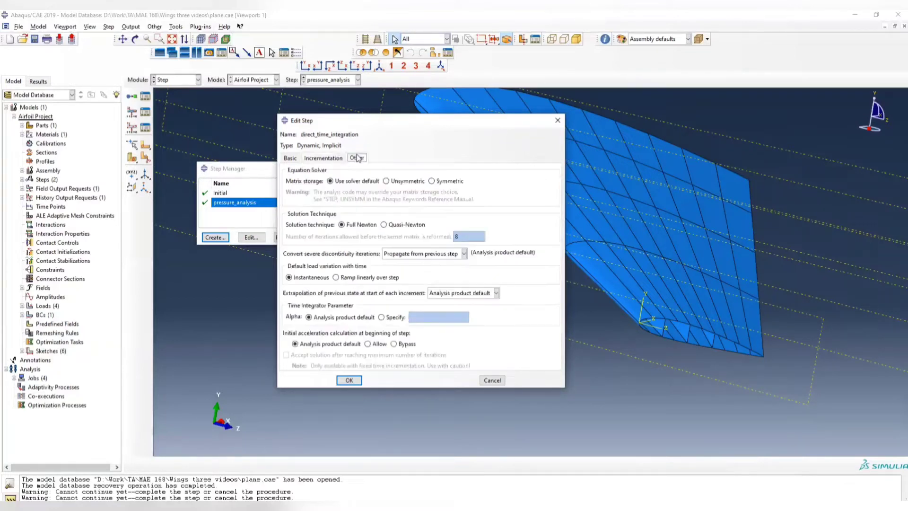
left_click(323, 158)
left_click(289, 158)
left_click(312, 158)
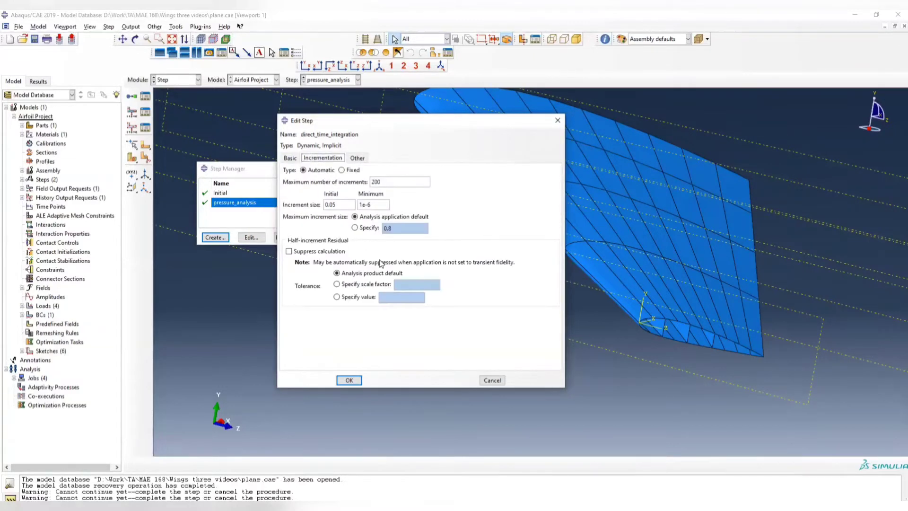
left_click(346, 381)
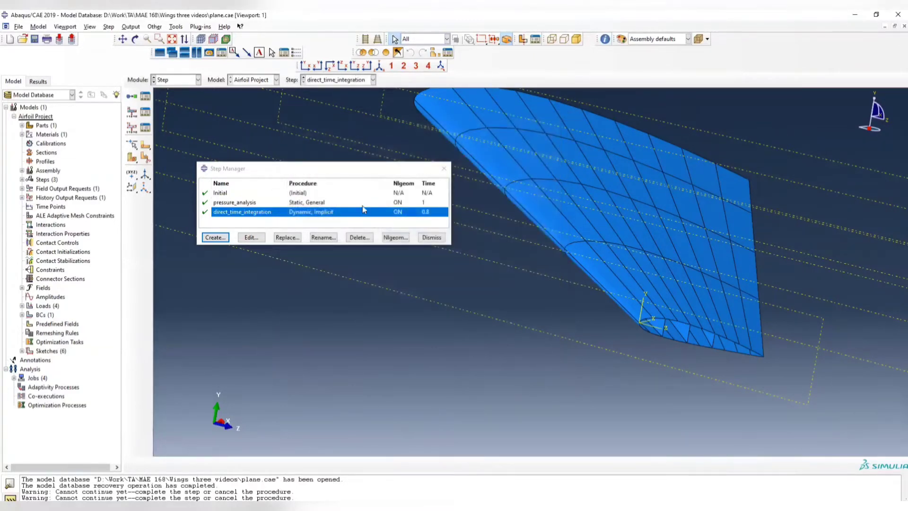
left_click(444, 169)
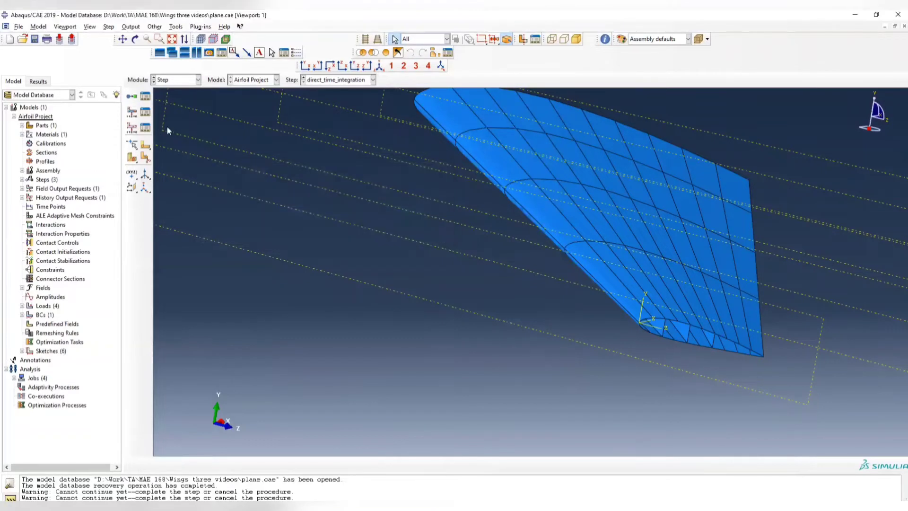
- Remove the strains and forces/reactions from field output request F-Output-1, keeping only S and U, and save the request
left_click(145, 128)
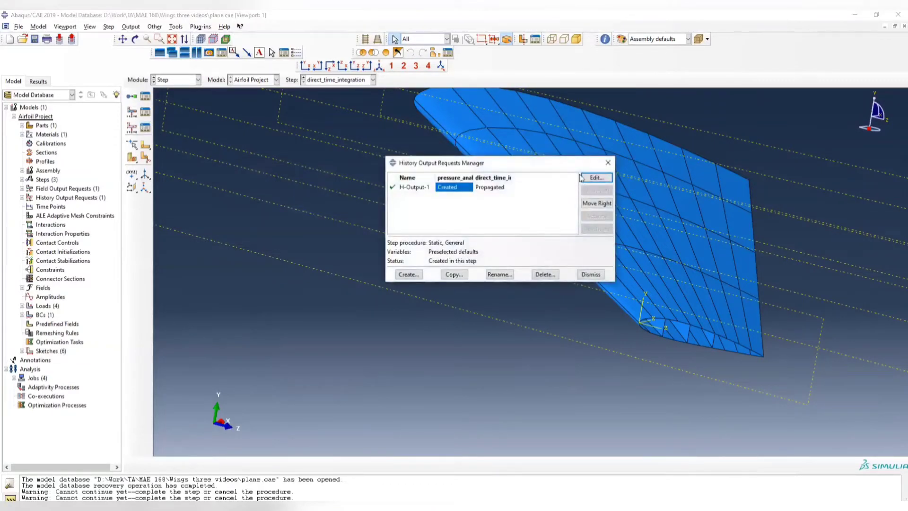
left_click(608, 162)
left_click(145, 112)
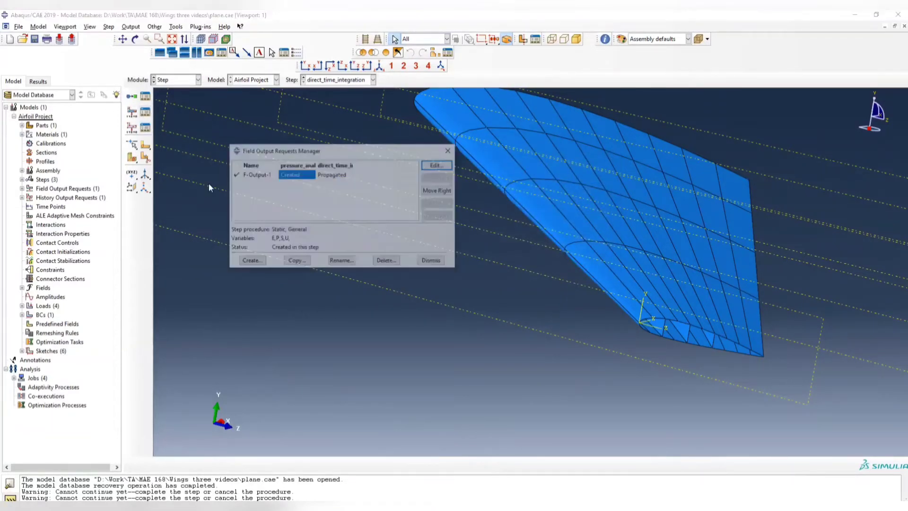
left_click(436, 165)
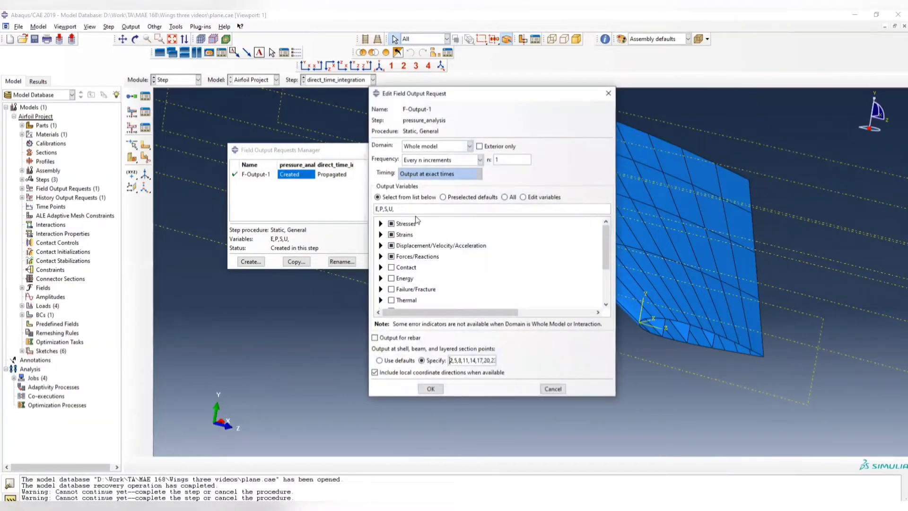
left_click(391, 235)
left_click(391, 256)
left_click(380, 246)
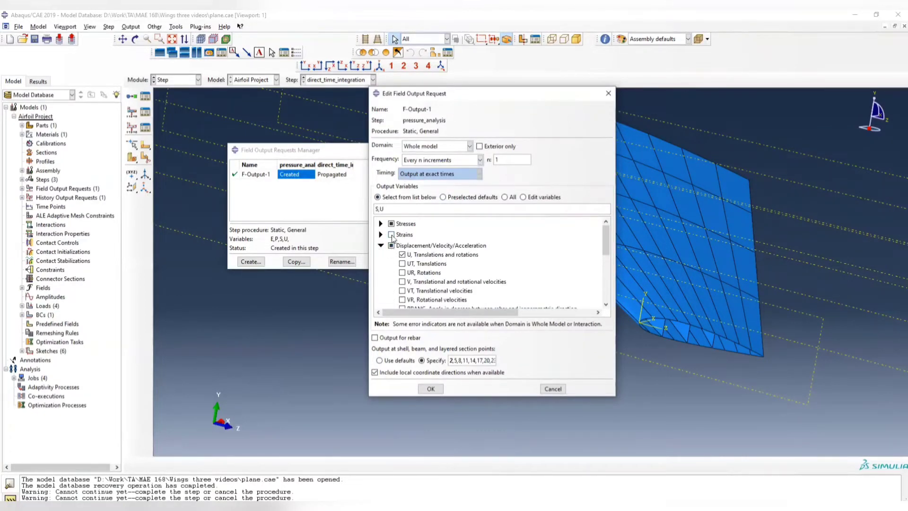
left_click(381, 246)
left_click(381, 224)
left_click(381, 223)
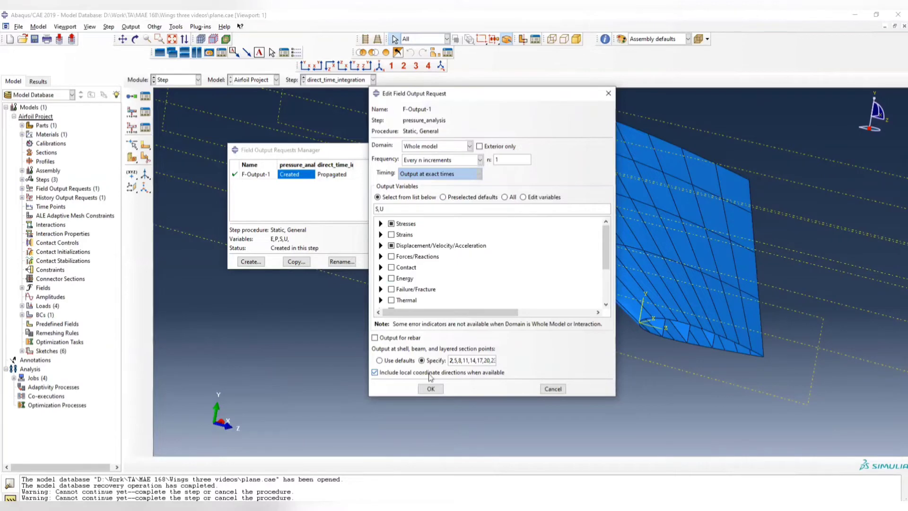
left_click(431, 388)
left_click(450, 150)
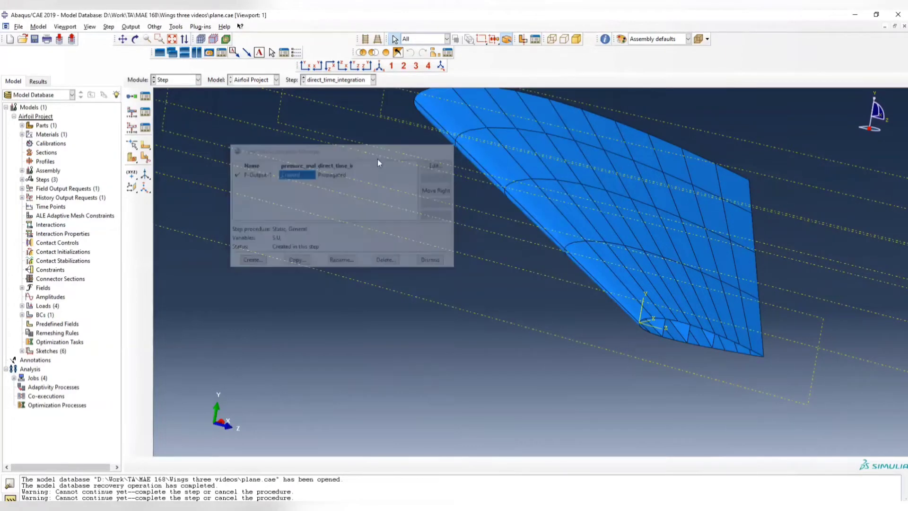
left_click(145, 127)
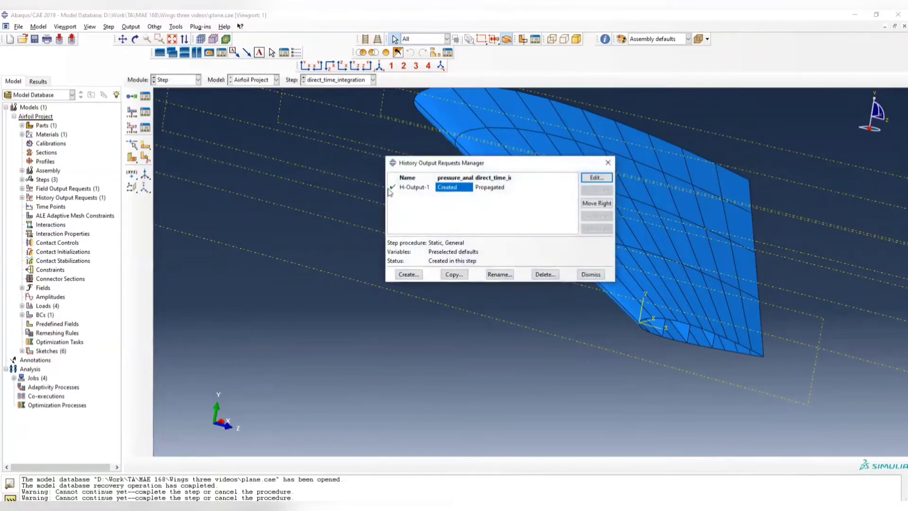
left_click_drag(467, 164, 375, 170)
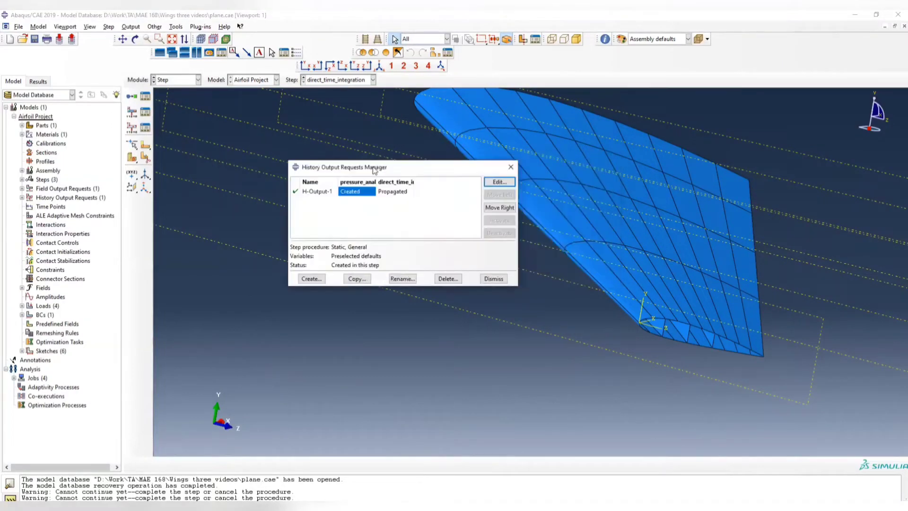
left_click_drag(591, 334, 631, 258, "ctrl+alt")
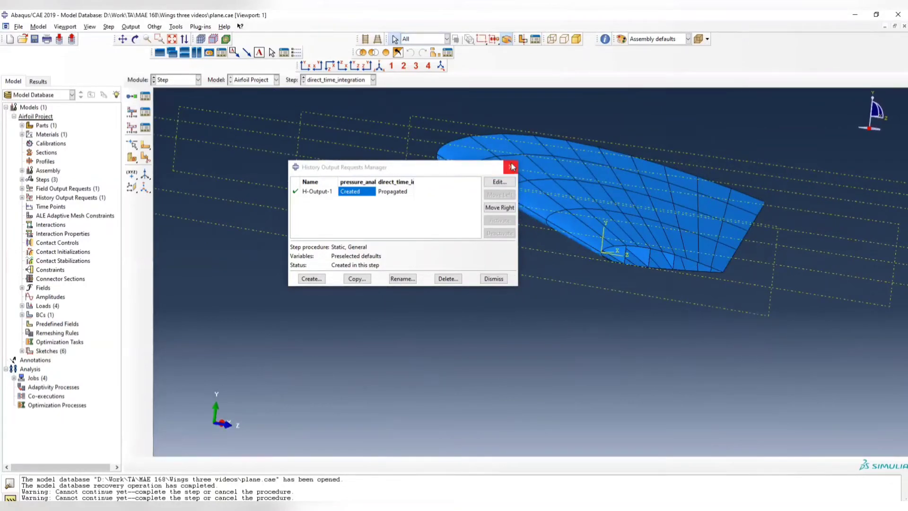
left_click(511, 166)
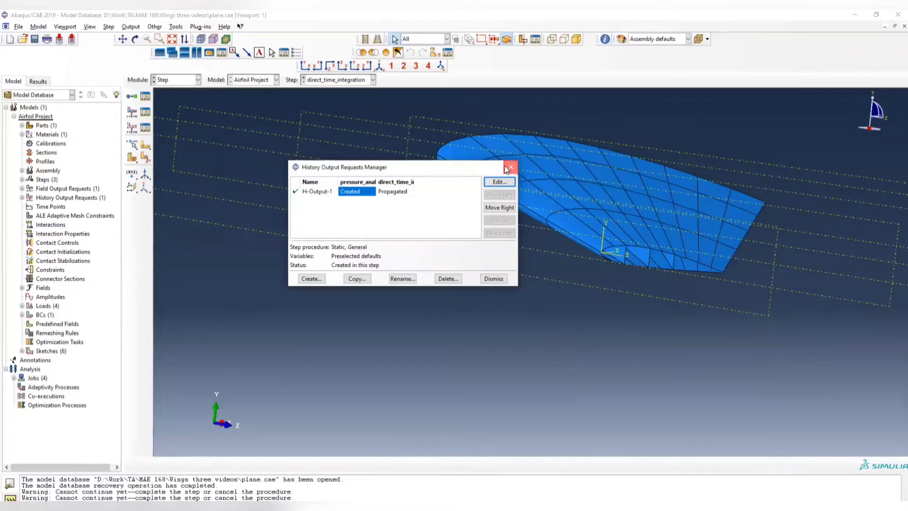
left_click(396, 193)
left_click(321, 279)
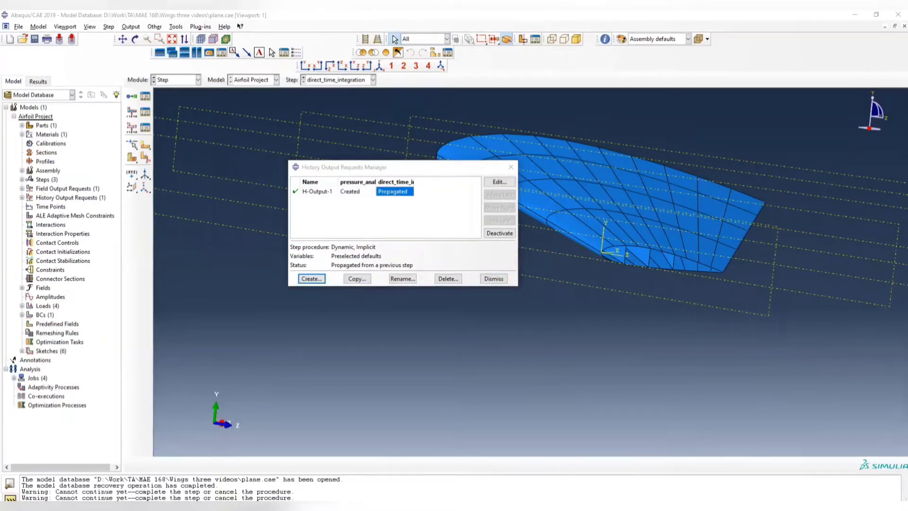
type("dire")
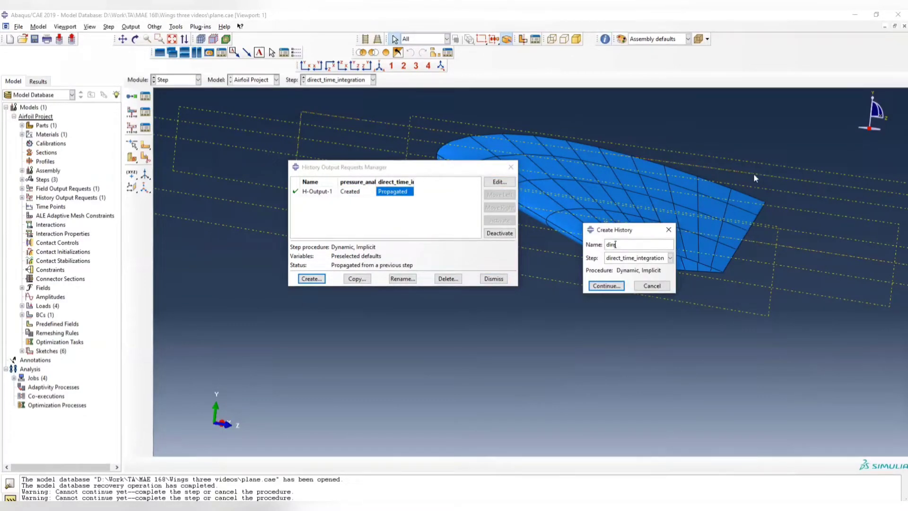
type("ct_time_integration")
left_click(600, 287)
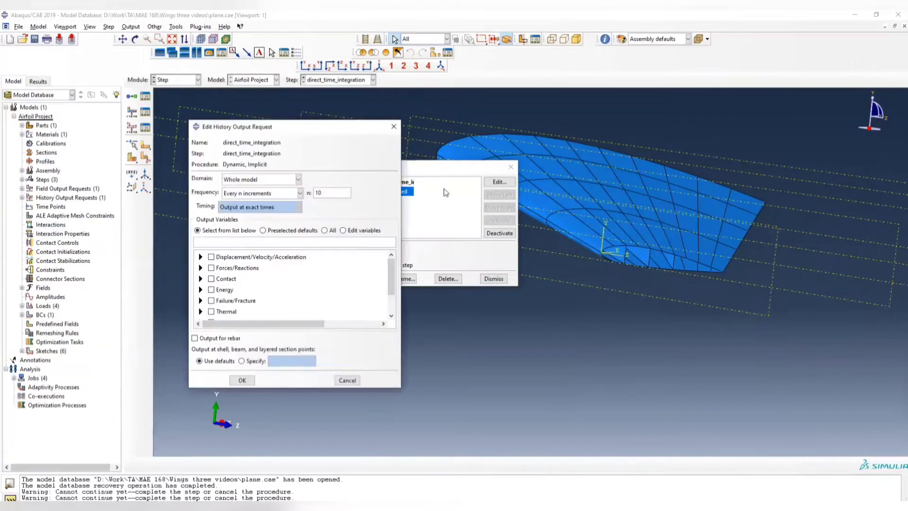
left_click(297, 179)
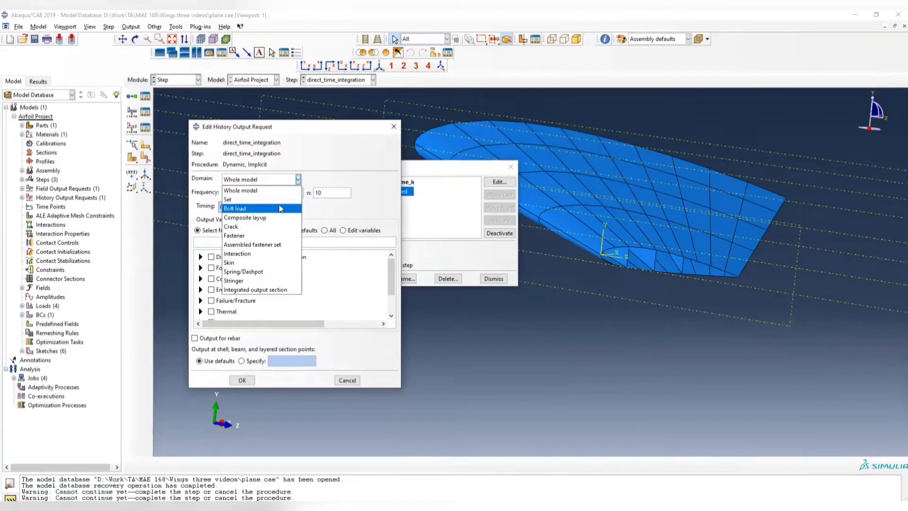
left_click(265, 200)
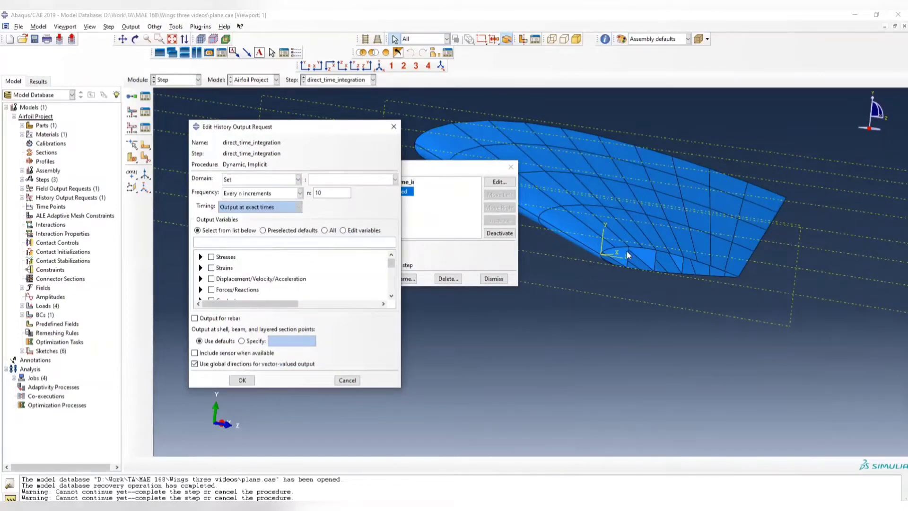
scroll(626, 251, "up", 5)
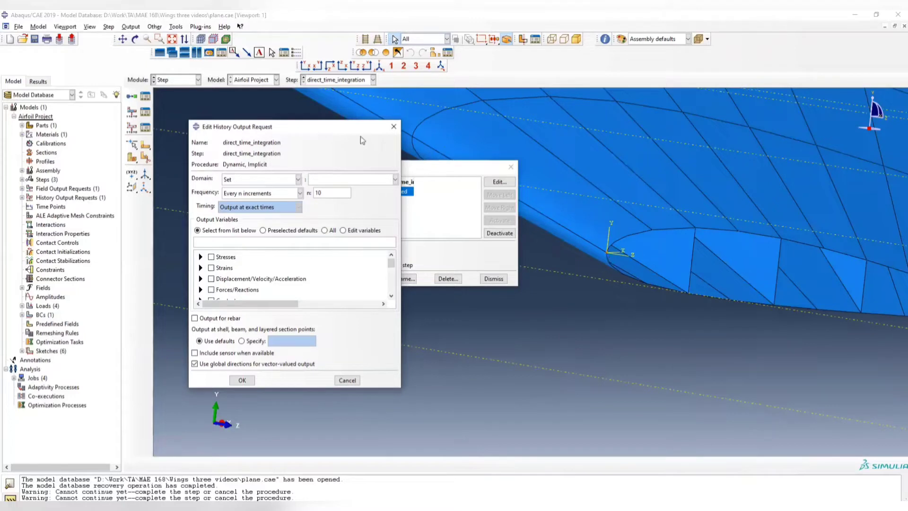
left_click(393, 126)
left_click(294, 270)
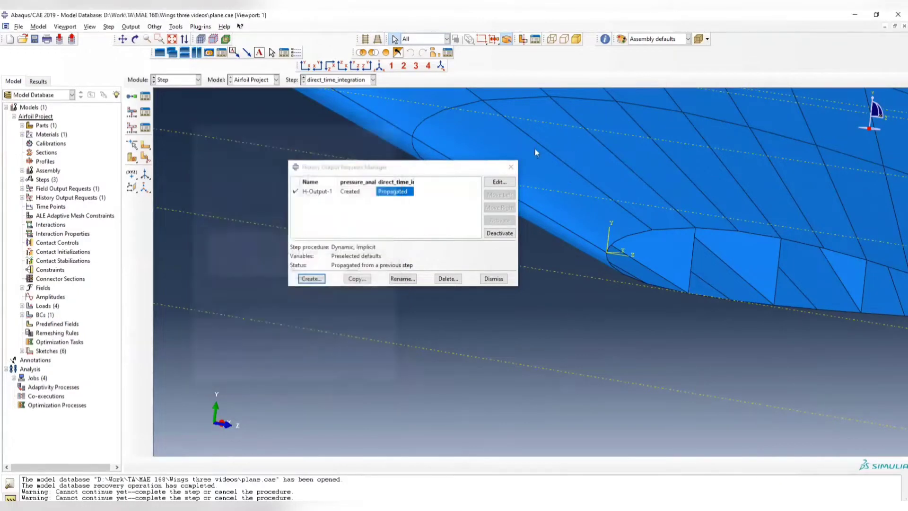
left_click(511, 167)
- Start a new node set named leading_edge_tip
left_click(176, 26)
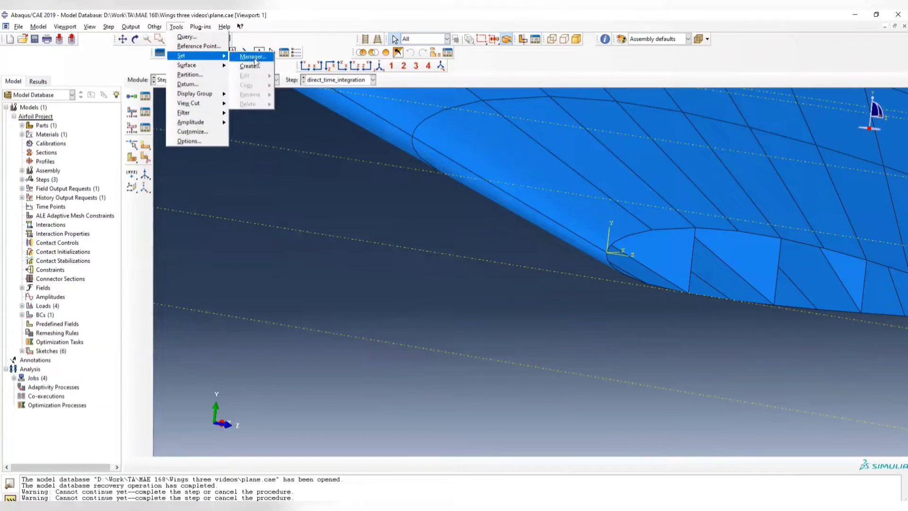
left_click(249, 65)
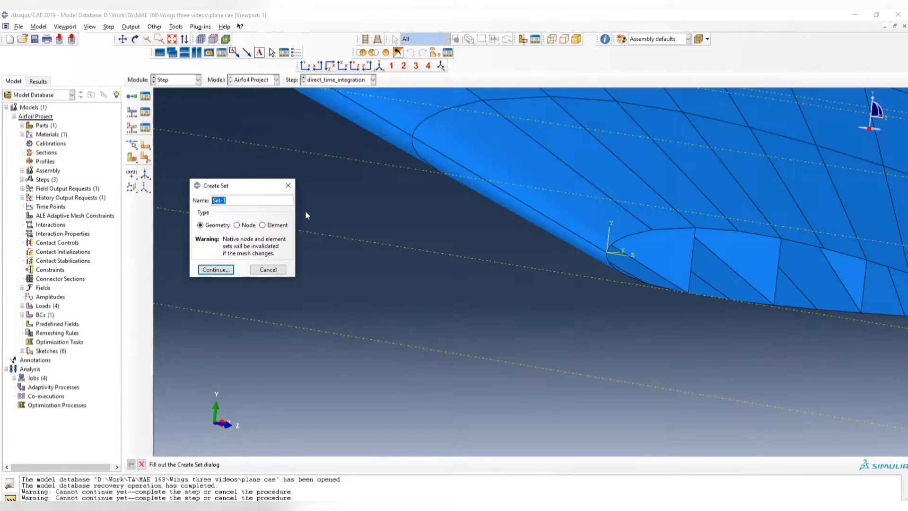
type("leadin")
key("BackSpace")
key("BackSpace")
key("BackSpace")
key("BackSpace")
key("BackSpace")
key("BackSpace")
type("lead")
type("ing_edge")
type("_t")
type("i")
type("c")
key("BackSpace")
type("p")
left_click(237, 225)
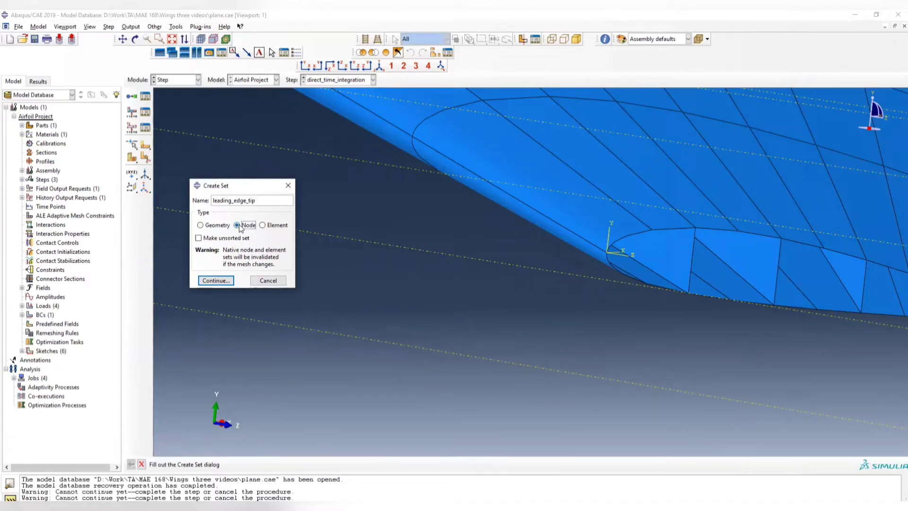
left_click(218, 281)
- Assign the single mesh node at the wing tip's leading edge to the leading_edge_tip set and finish the set
scroll(611, 251, "up", 3)
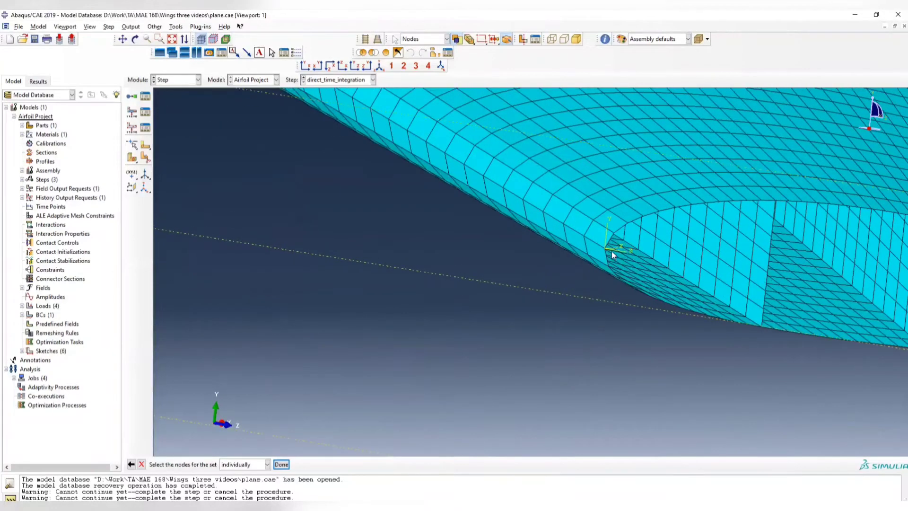
scroll(611, 251, "up", 1)
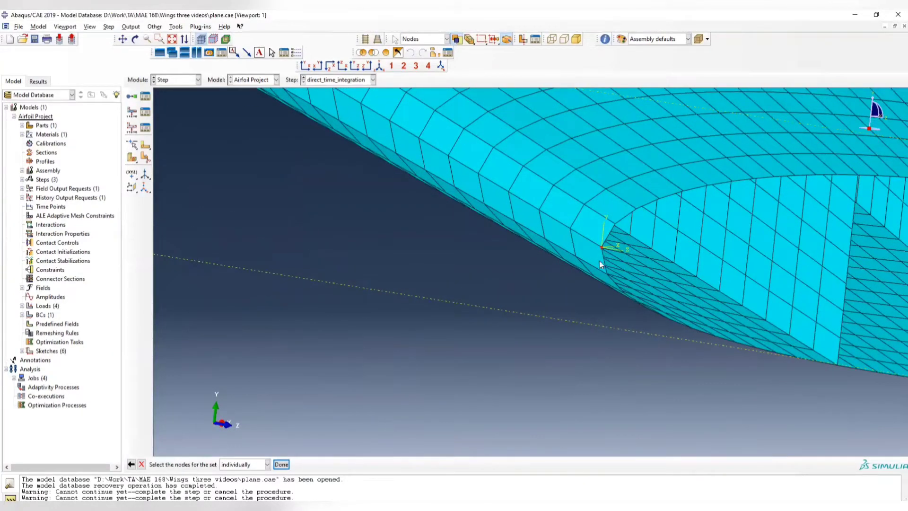
scroll(619, 264, "down", 3)
left_click_drag(650, 251, 679, 250, "ctrl+alt")
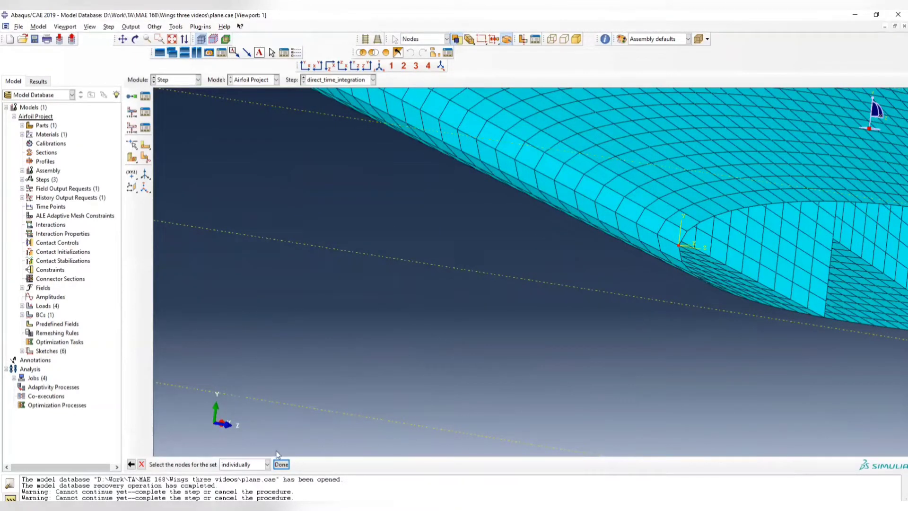
left_click(281, 464)
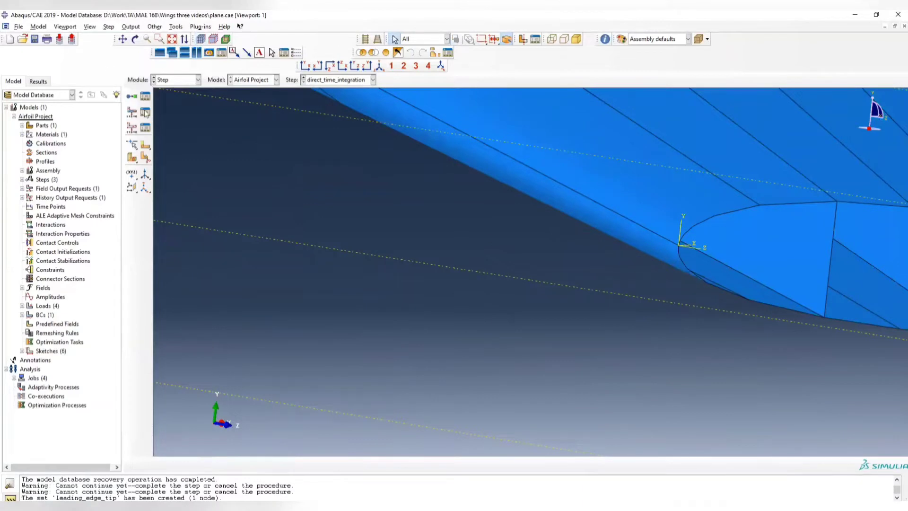
- Create a history output request named direct_time_integration in the direct_time_integration step
left_click(145, 128)
left_click(321, 280)
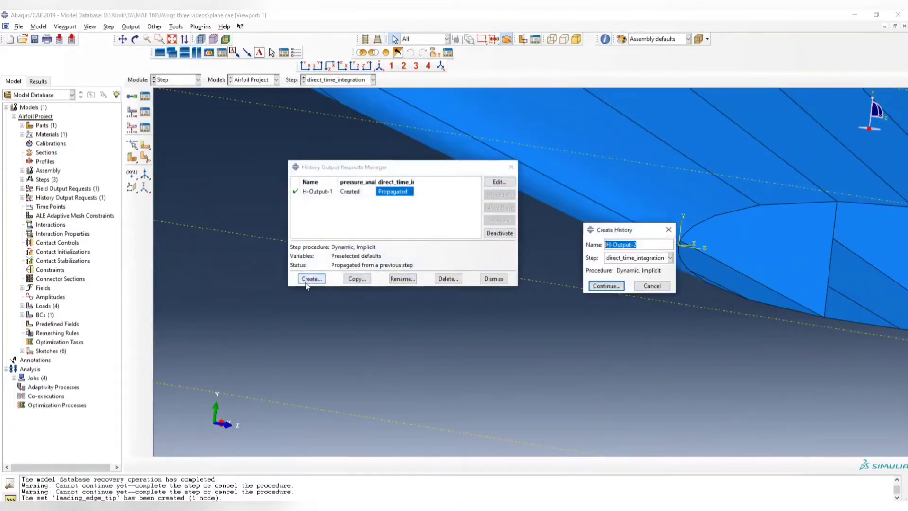
type("dire")
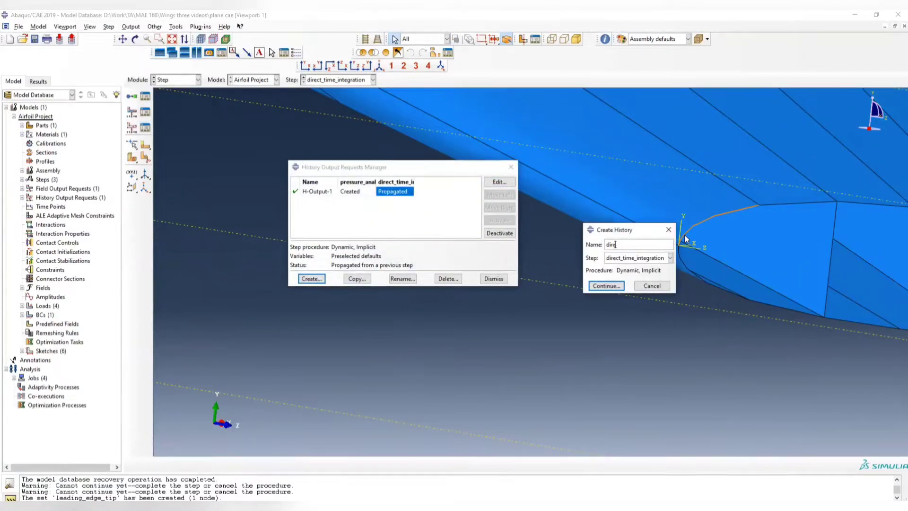
type("ct_time_integration")
left_click(607, 286)
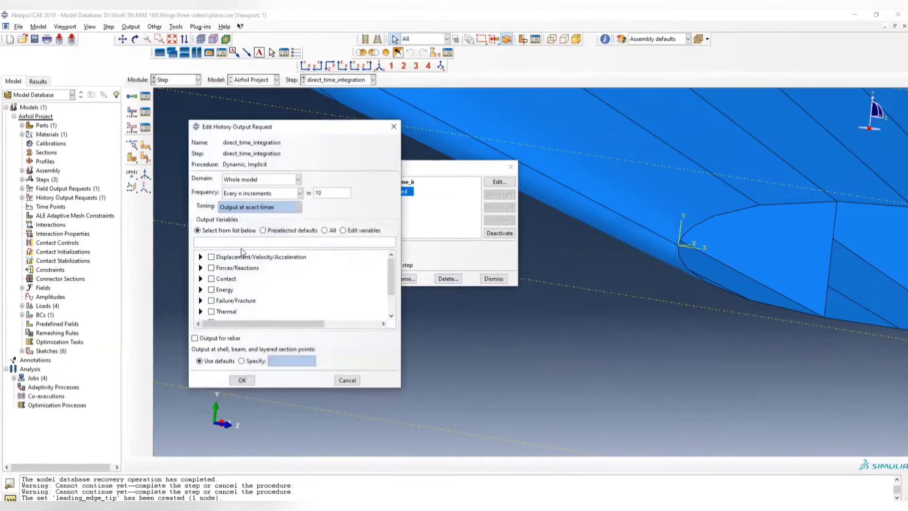
- Set the request's domain to the leading_edge_tip set and its output frequency to every 1 increment
left_click(298, 180)
left_click(261, 199)
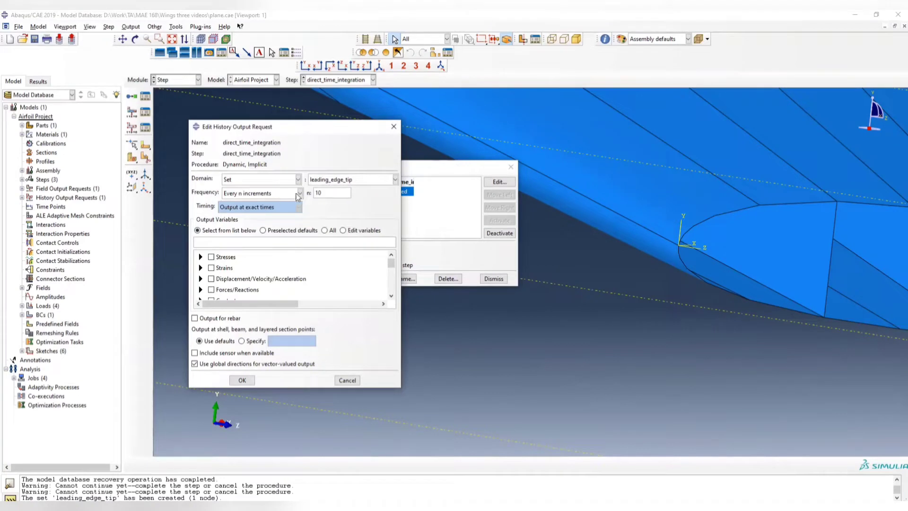
left_click_drag(315, 193, 304, 194)
type("1")
- Request only displacement U2 as the output variable, save the request, and close the History Output Requests Manager
scroll(215, 274, "down", 2)
left_click(200, 260)
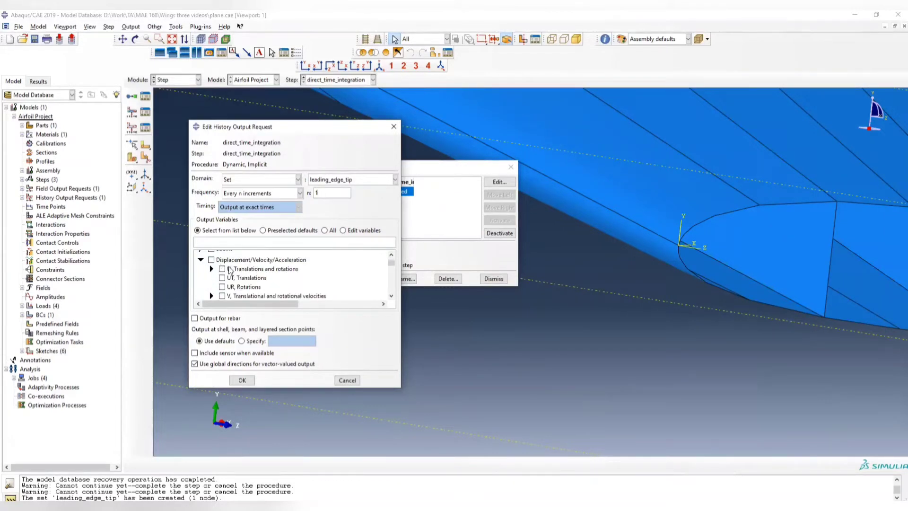
left_click(211, 268)
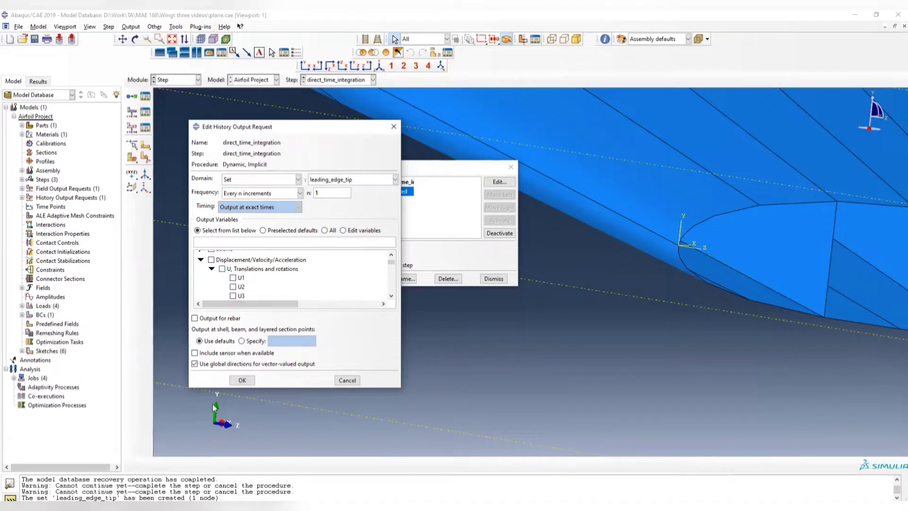
left_click(233, 287)
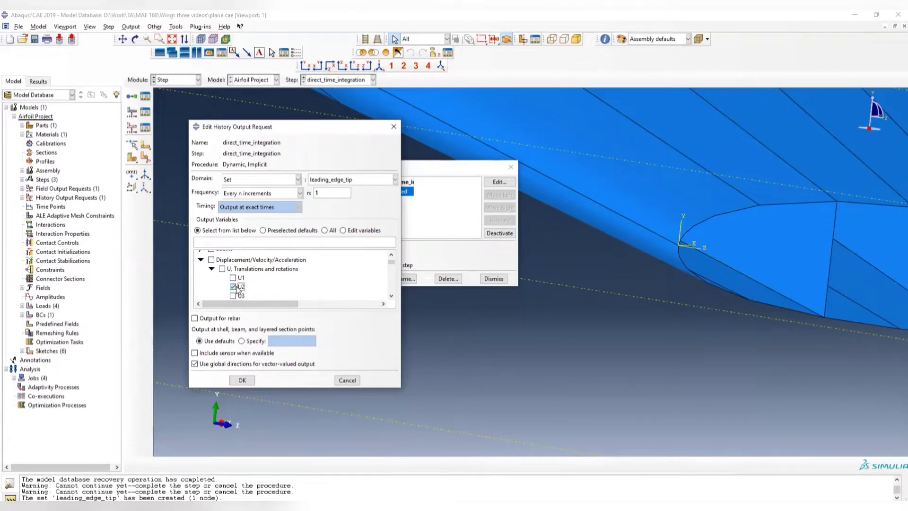
left_click(243, 381)
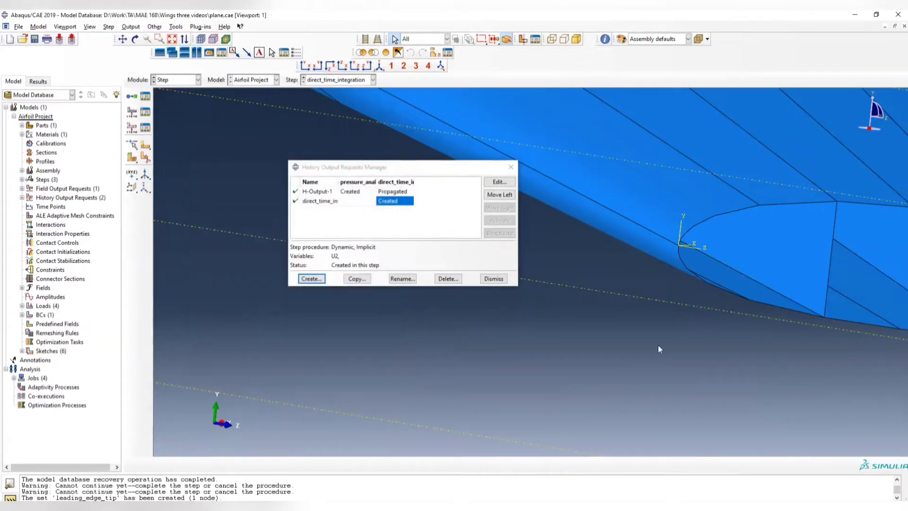
left_click(509, 168)
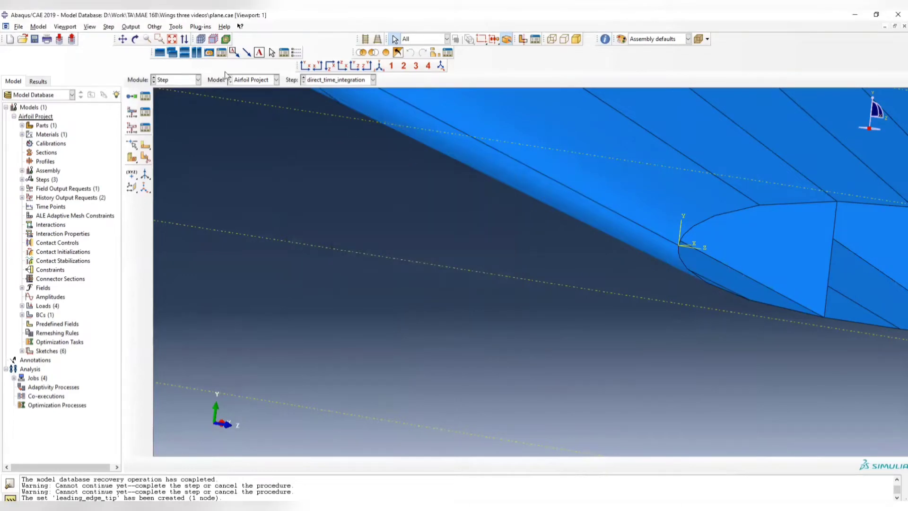
- Reopen the History Output Requests Manager and suppress the H-Output-1 request
left_click(162, 83)
left_click(345, 209)
left_click(146, 128)
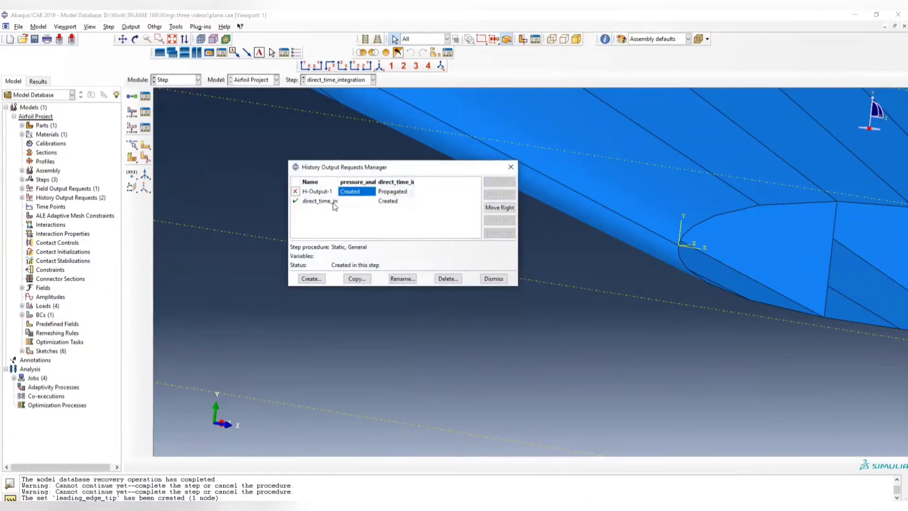
- Try resuming H-Output-1 and clearing its Energy variables, and discard the edits
left_click(296, 194)
left_click(499, 182)
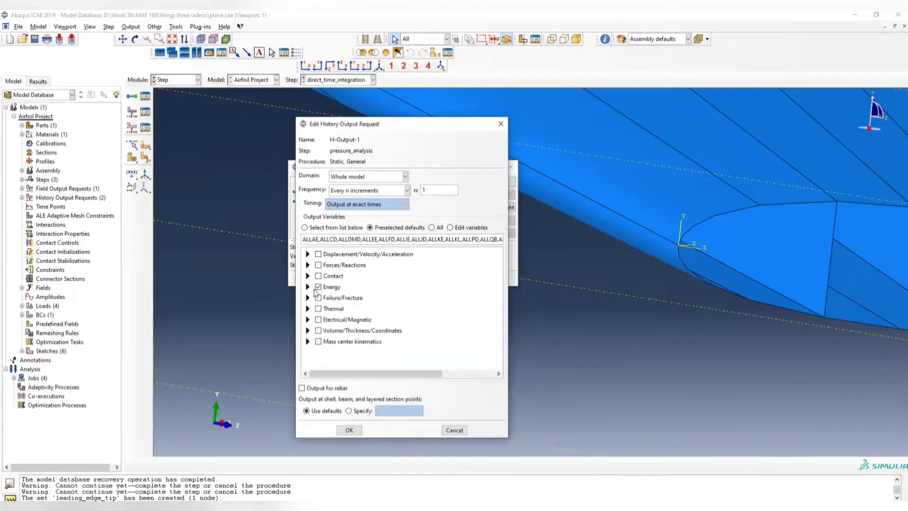
left_click(317, 288)
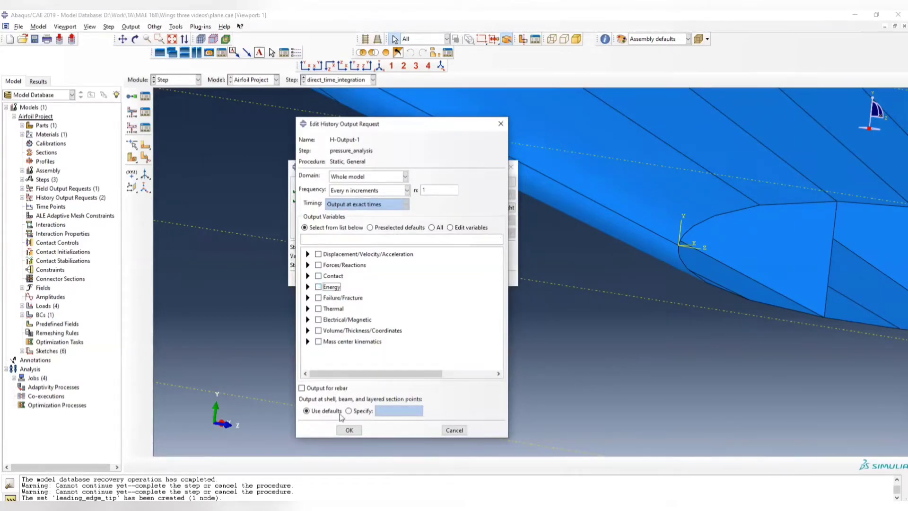
left_click(453, 430)
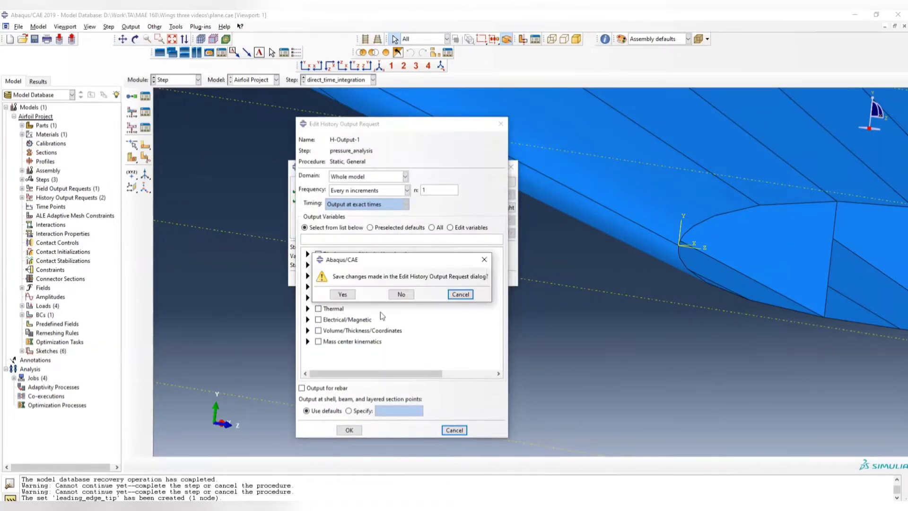
left_click(461, 295)
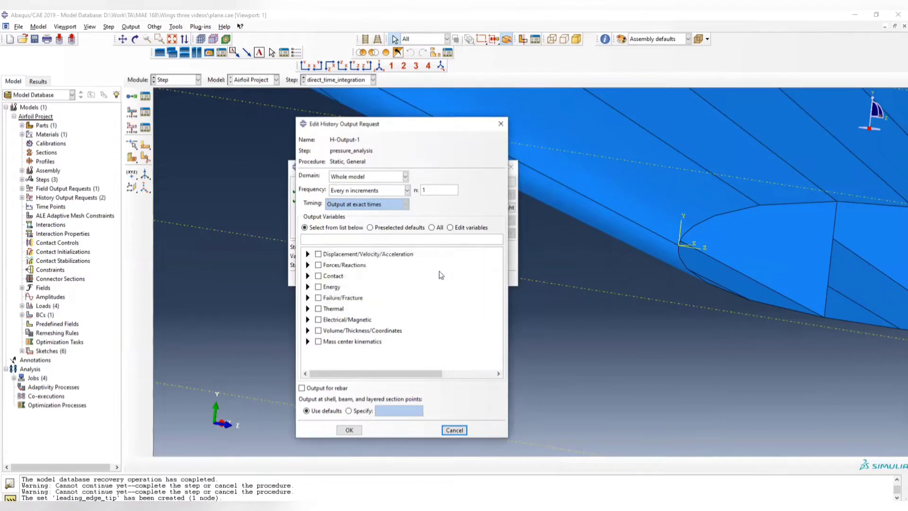
left_click(454, 430)
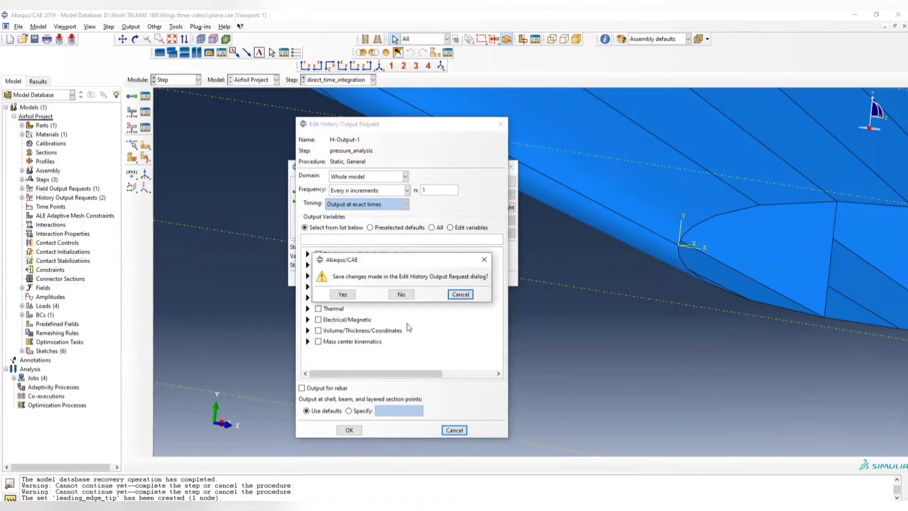
left_click(401, 294)
- Leave H-Output-1 suppressed and close the History Output Requests Manager
left_click(296, 191)
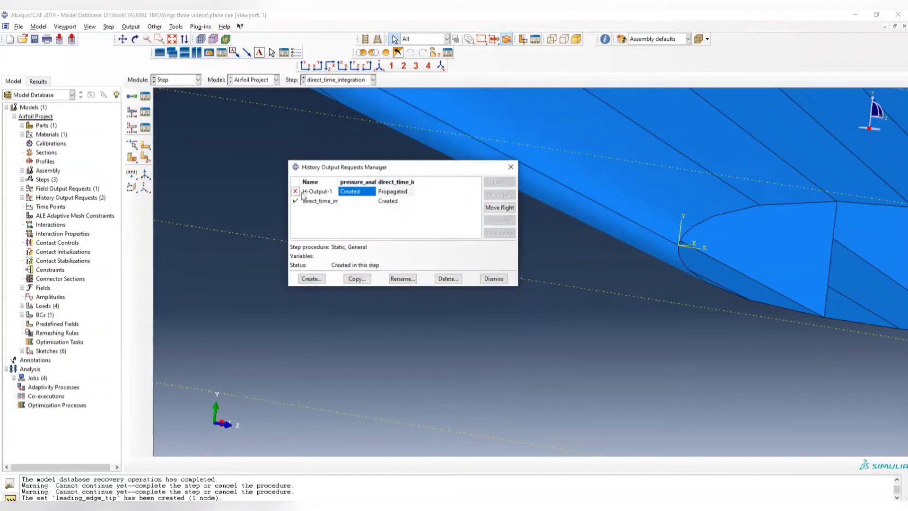
left_click(511, 166)
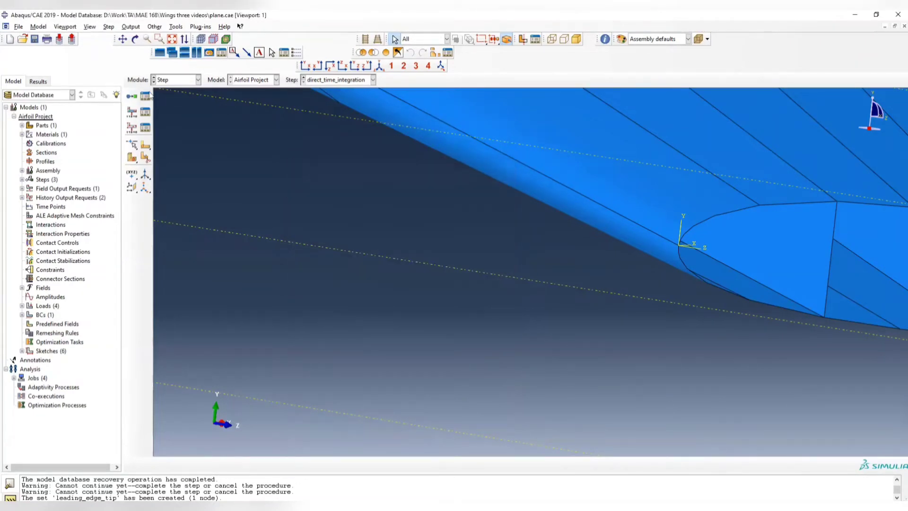
- Switch to the Load module, bring the whole loaded wing into view, and open the Load Manager
left_click(178, 80)
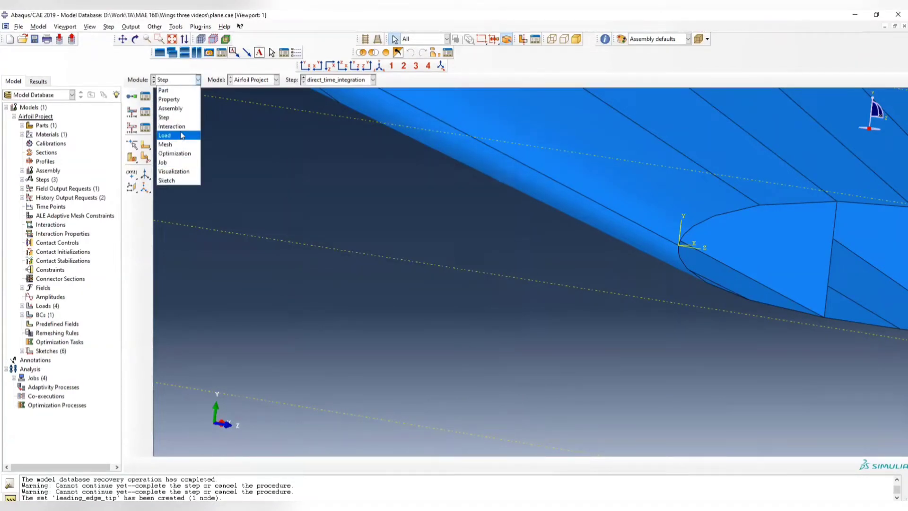
left_click(165, 135)
scroll(542, 254, "down", 5)
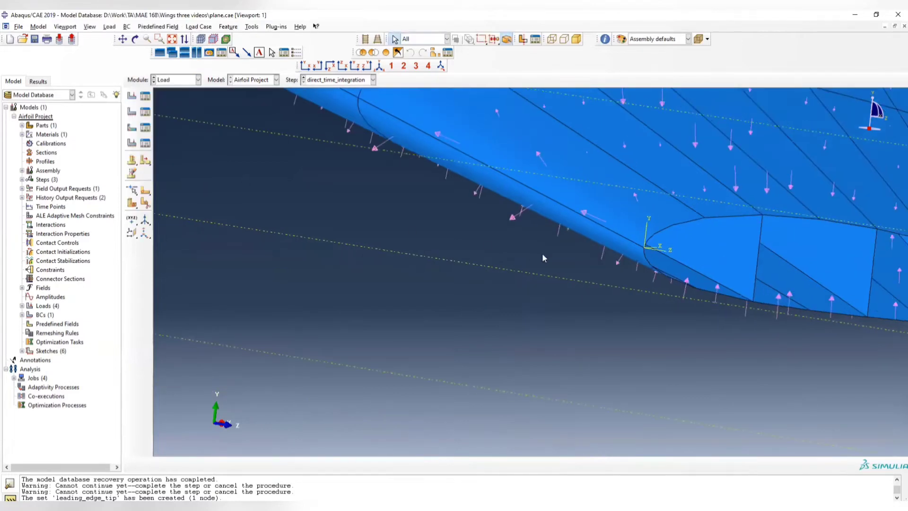
left_click_drag(546, 225, 473, 316, "ctrl+alt")
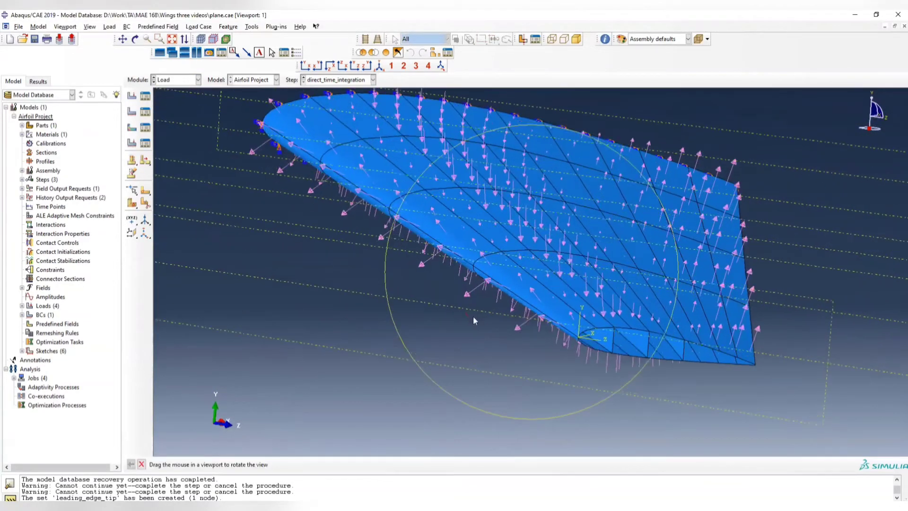
left_click(145, 96)
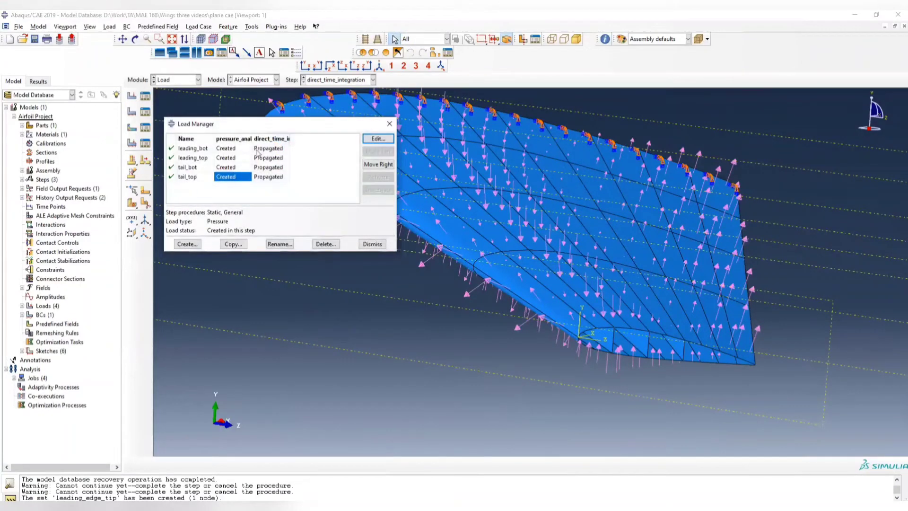
- Check the leading_bot, leading_top, tail_bot and tail_top pressure loads defined in the pressure_analysis step
left_click(229, 149)
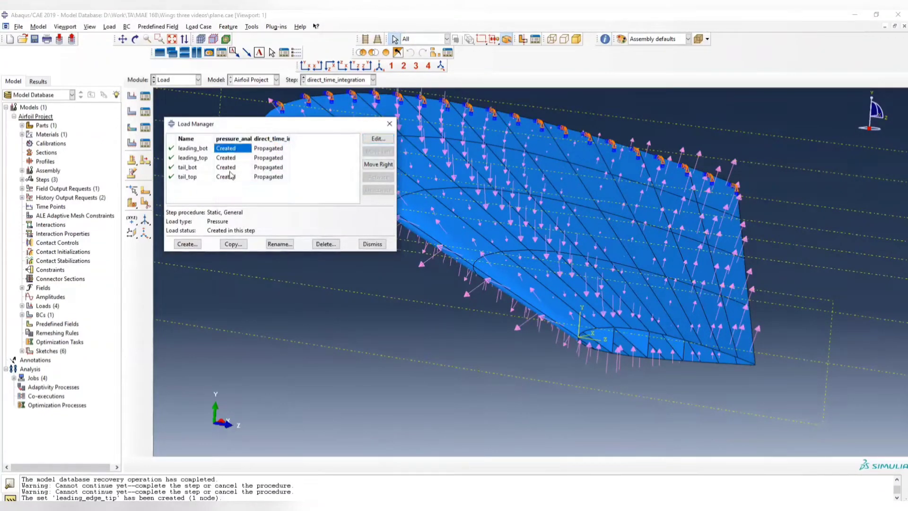
left_click(236, 178)
left_click(236, 168)
left_click(237, 158)
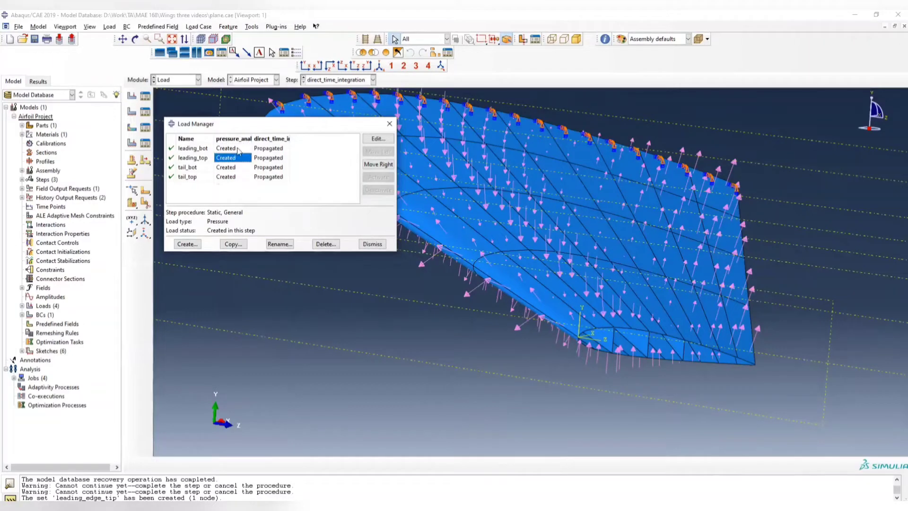
left_click(236, 149)
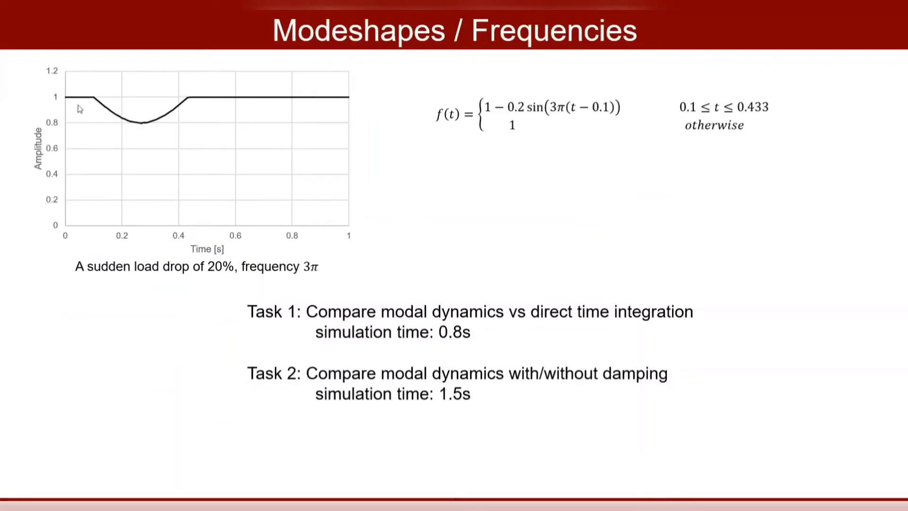
- Switch to the amp.xlsx workbook in Excel and examine the load amplitude table in columns A and B from row 1
key("alt+Tab")
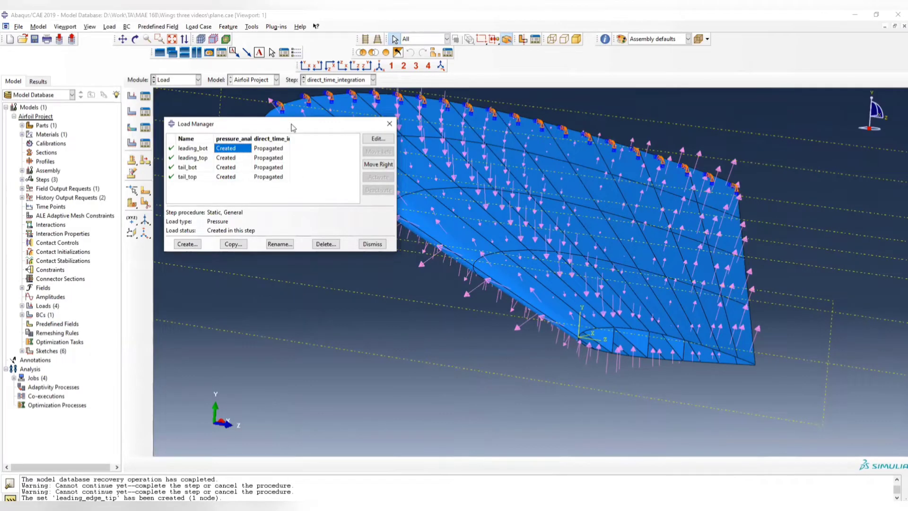
key("alt+Tab")
key("alt+Tab")
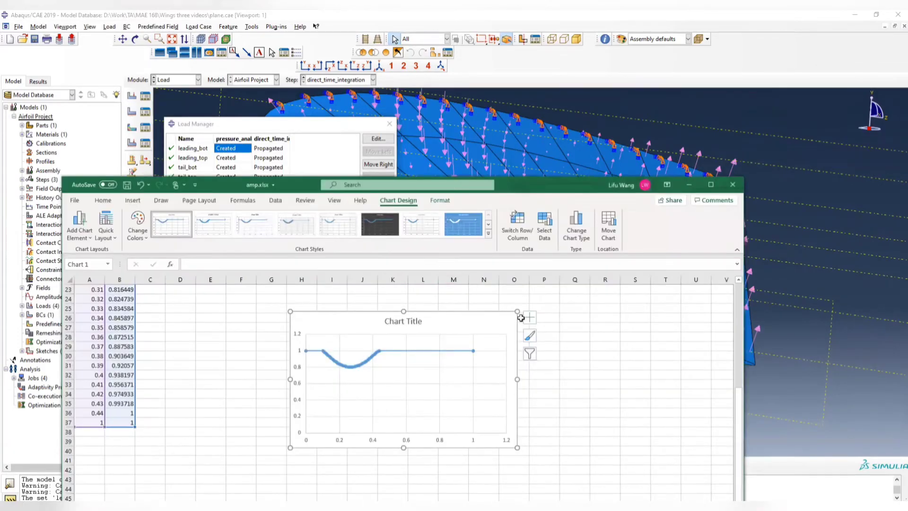
left_click(158, 308)
scroll(158, 306, "up", 7)
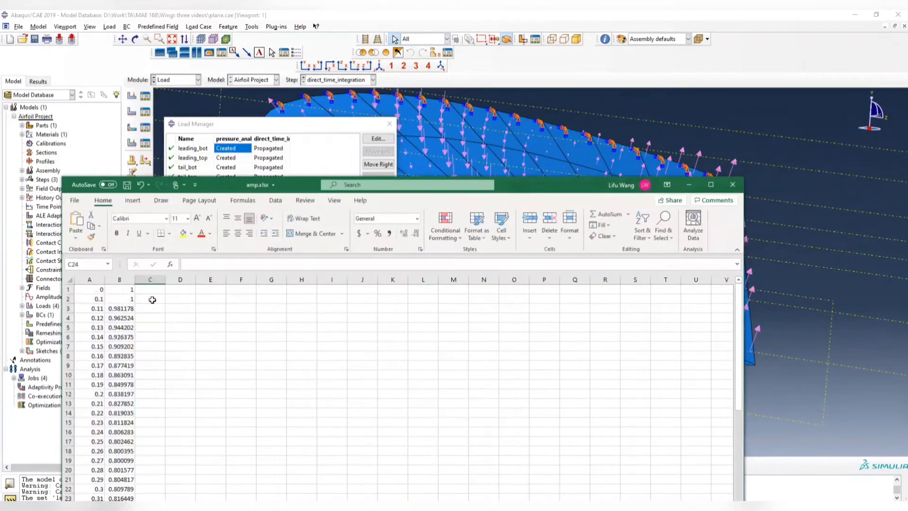
left_click(156, 297)
left_click(152, 289)
left_click(123, 290)
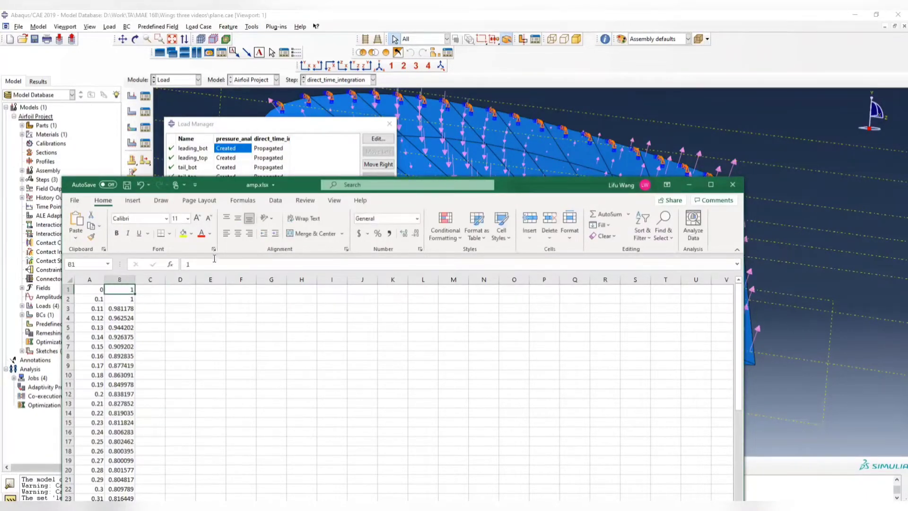
- Enter the formula =B1-1 in cell C1 and fill it down column C for all rows of the amplitude table
left_click(151, 289)
type("=")
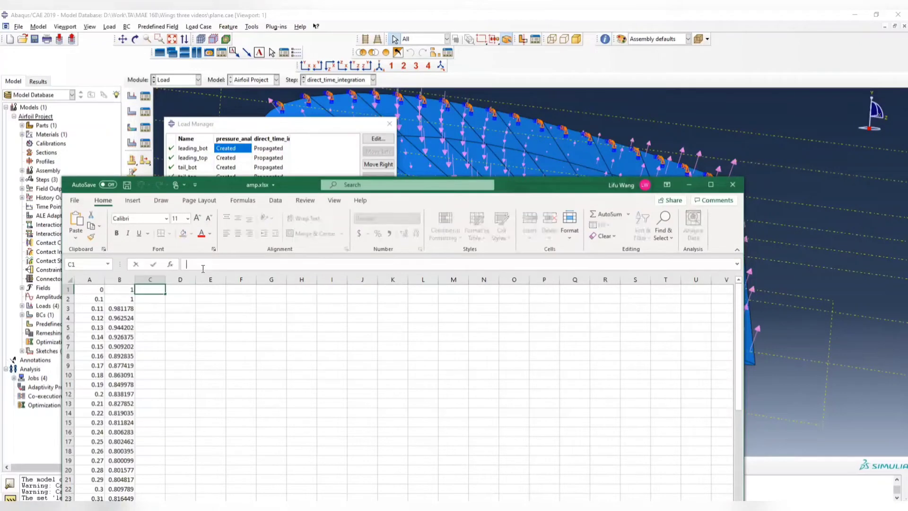
left_click(123, 290)
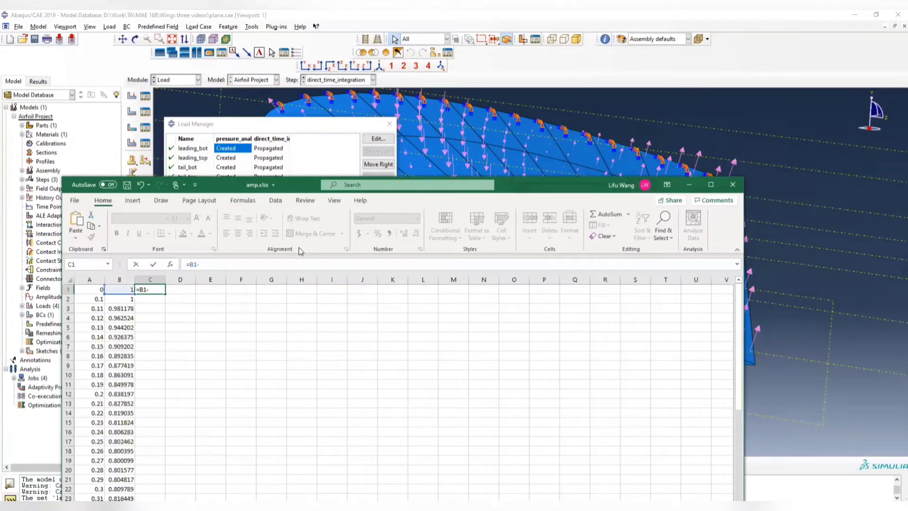
type("-1")
key("Return")
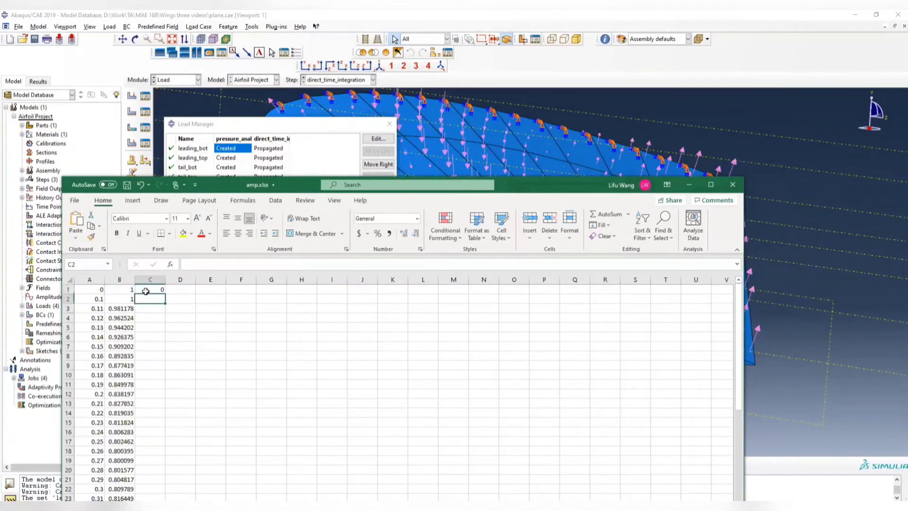
left_click(165, 291)
left_click_drag(166, 293, 166, 483)
scroll(189, 331, "up", 5)
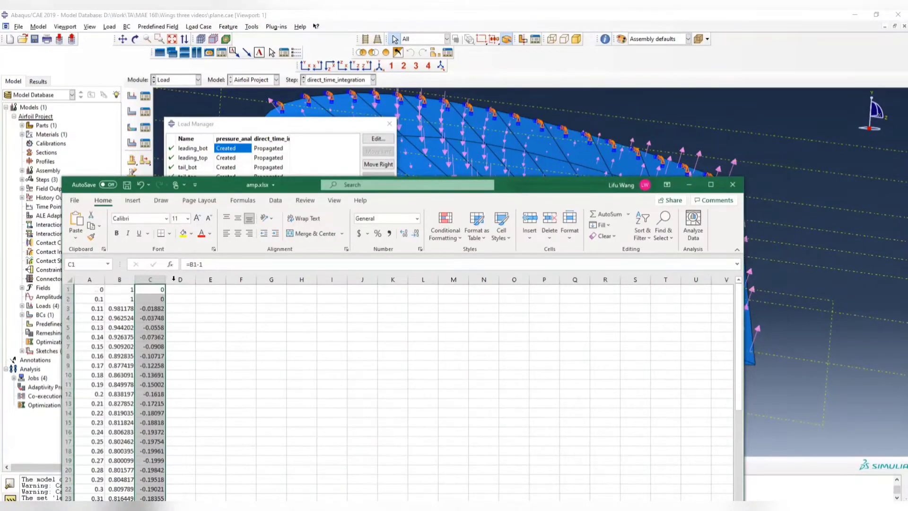
left_click(199, 266)
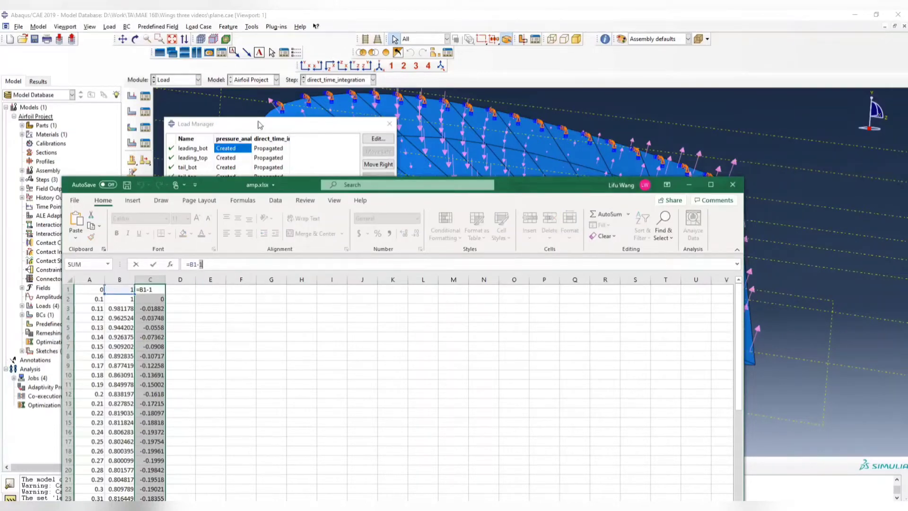
left_click(259, 125)
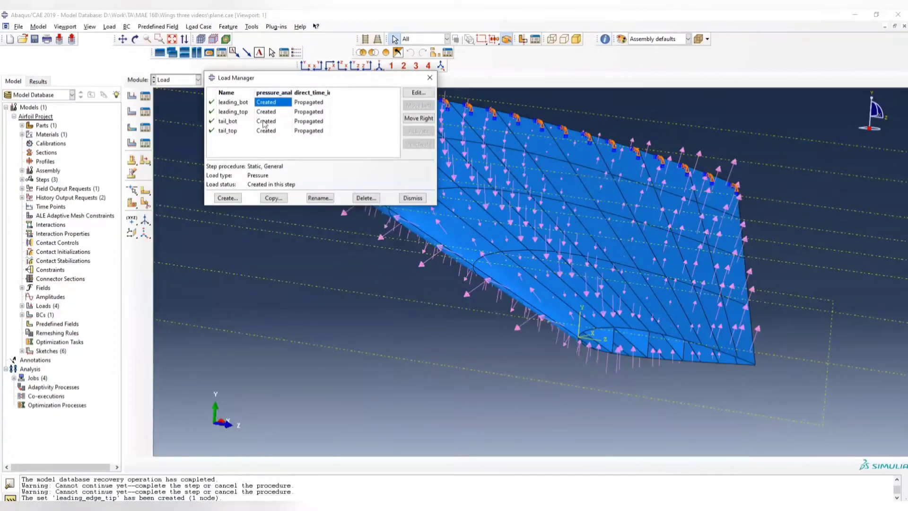
key("alt+Tab")
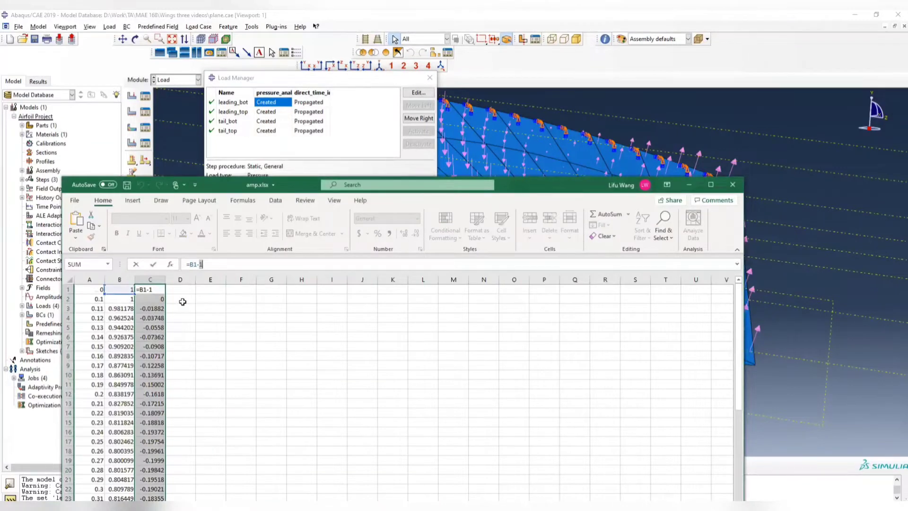
left_click(183, 302)
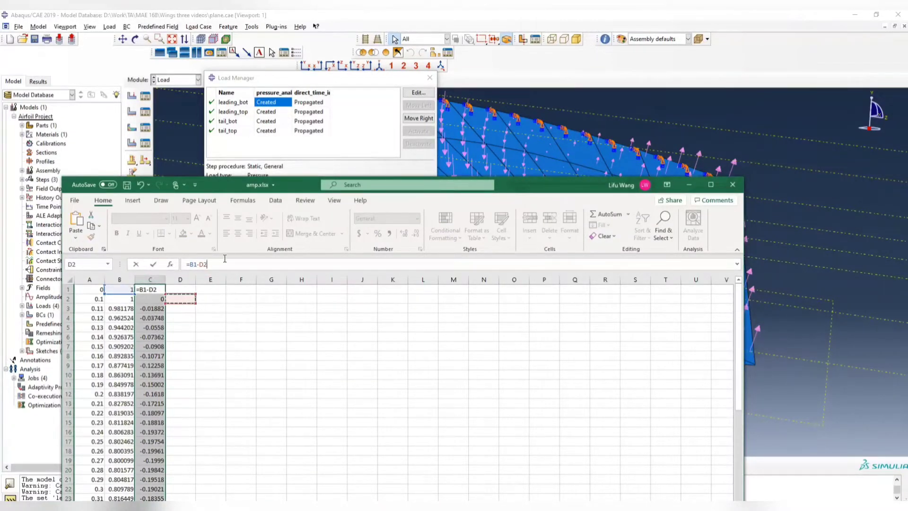
key("BackSpace")
key("BackSpace")
key("Return")
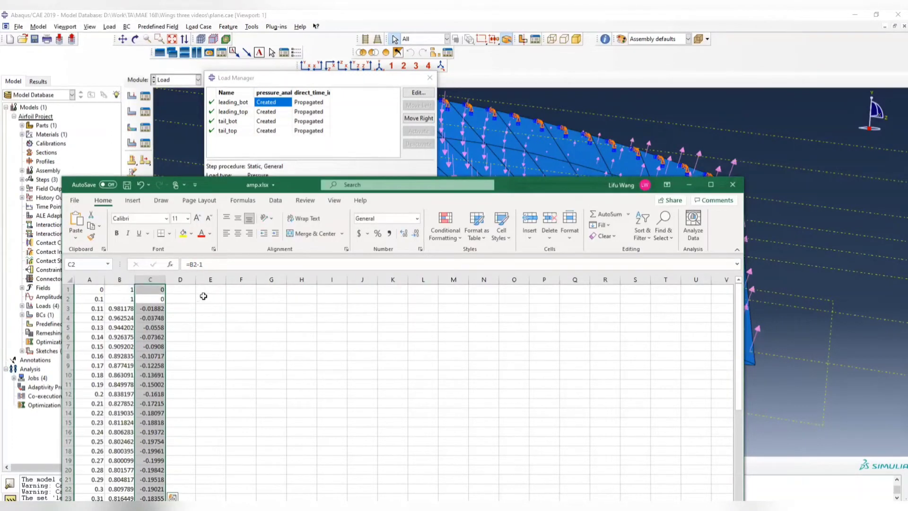
- Check the filled-down values in column C of amp.xlsx, and switch back to Abaqus/CAE
scroll(213, 331, "down", 9)
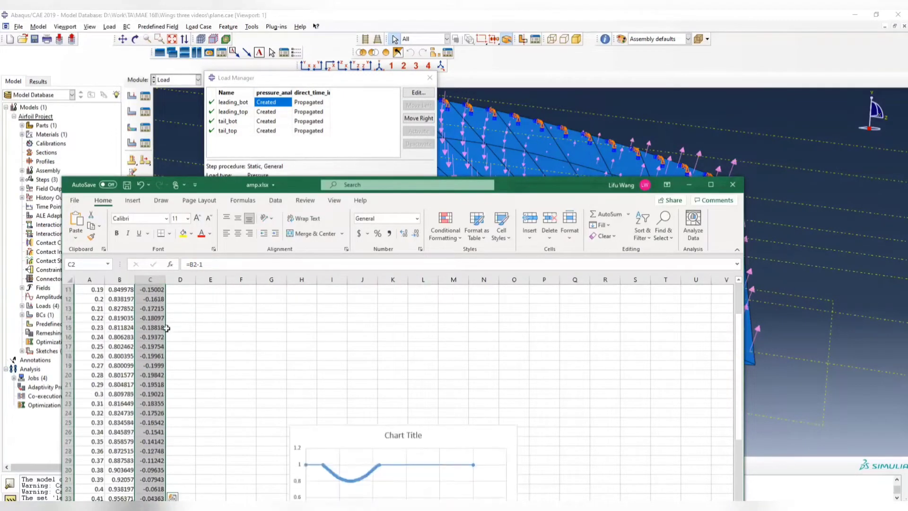
left_click(211, 357)
scroll(184, 342, "up", 9)
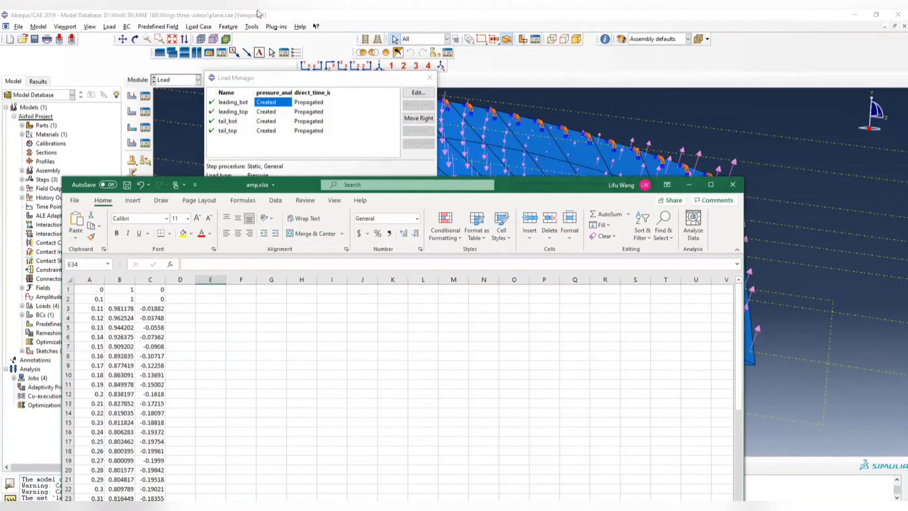
left_click_drag(364, 80, 399, 53)
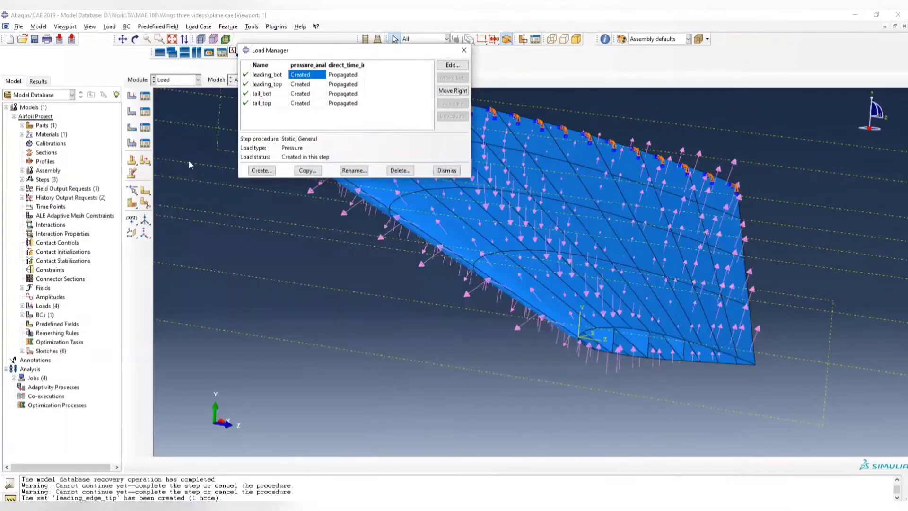
left_click(44, 297)
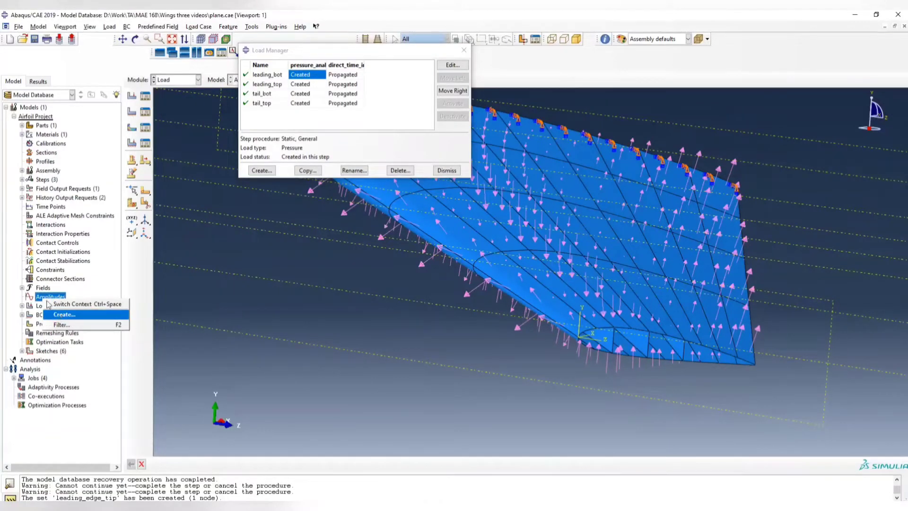
left_click(22, 288)
left_click(22, 288)
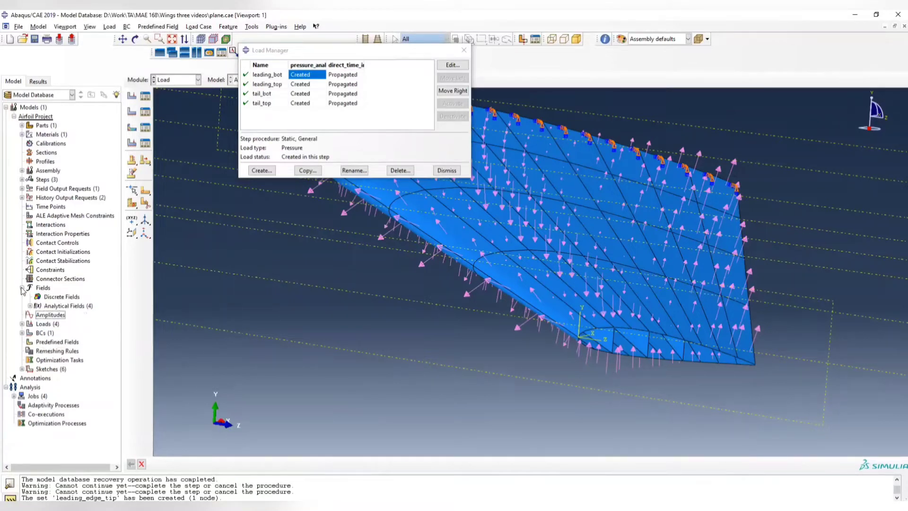
left_click(22, 288)
left_click(22, 288)
left_click(22, 288)
left_click(22, 288)
left_click(22, 288)
- Create a tabular amplitude named Applied_amp, keeping Step time as its time span
left_click(50, 296)
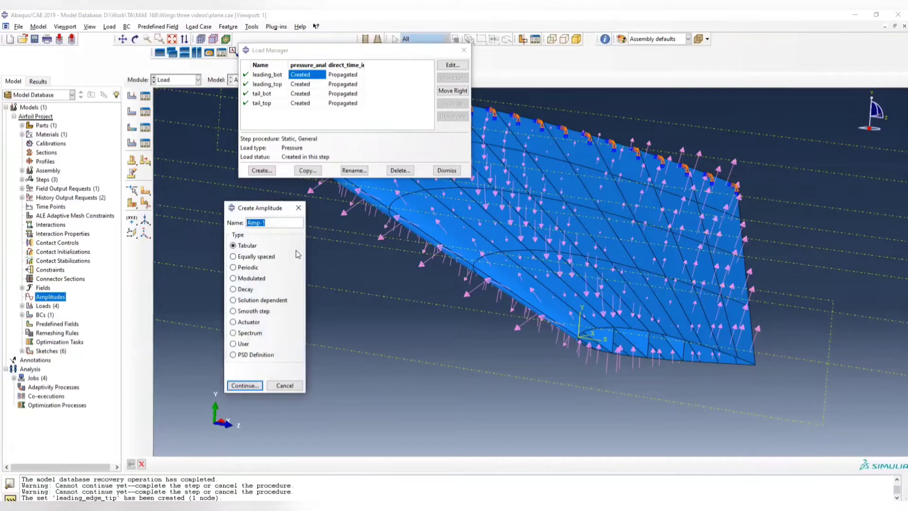
type("A")
left_click(247, 386)
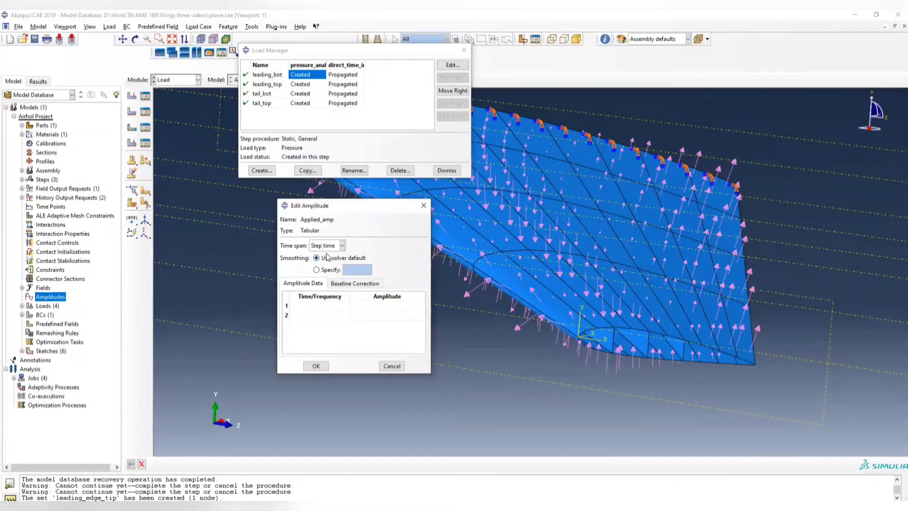
left_click(343, 246)
left_click(343, 246)
- Copy column A of amp.xlsx in Excel into the Time/Frequency column of the Applied_amp amplitude in Abaqus
key("alt+Tab")
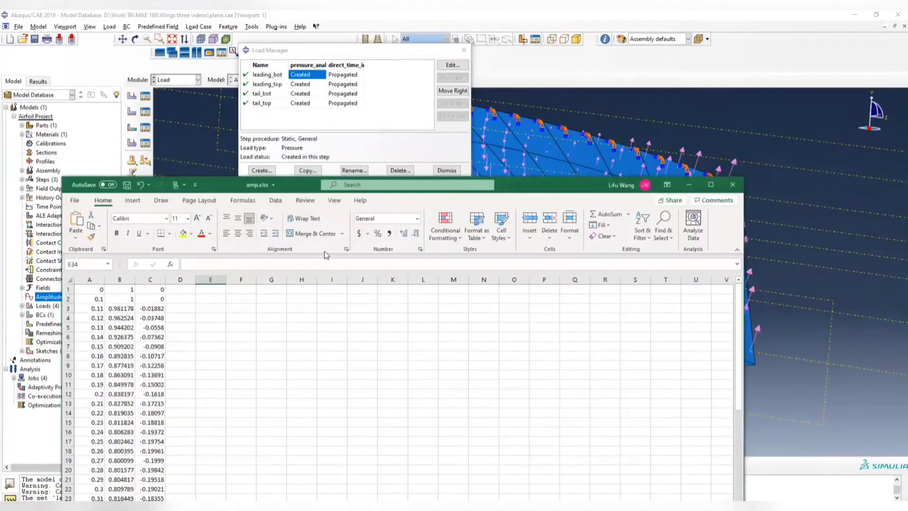
left_click(89, 279)
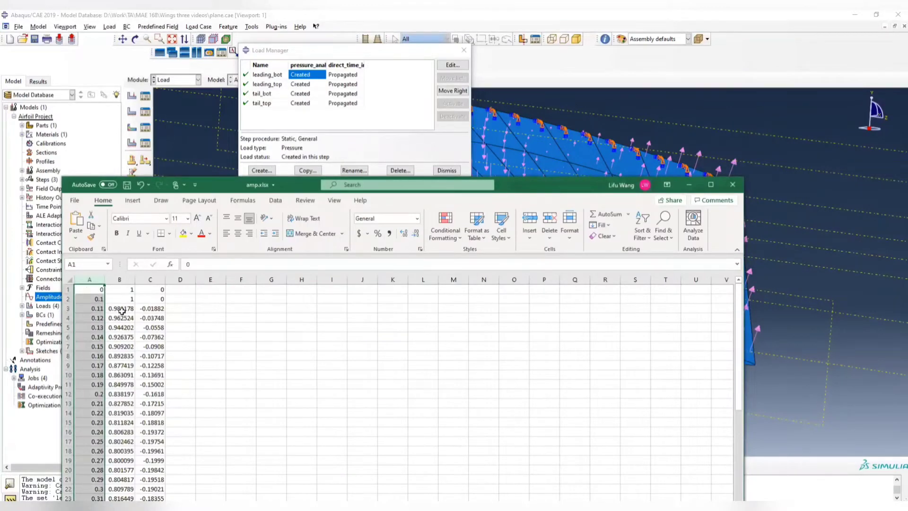
key("ctrl+c")
key("alt+Tab")
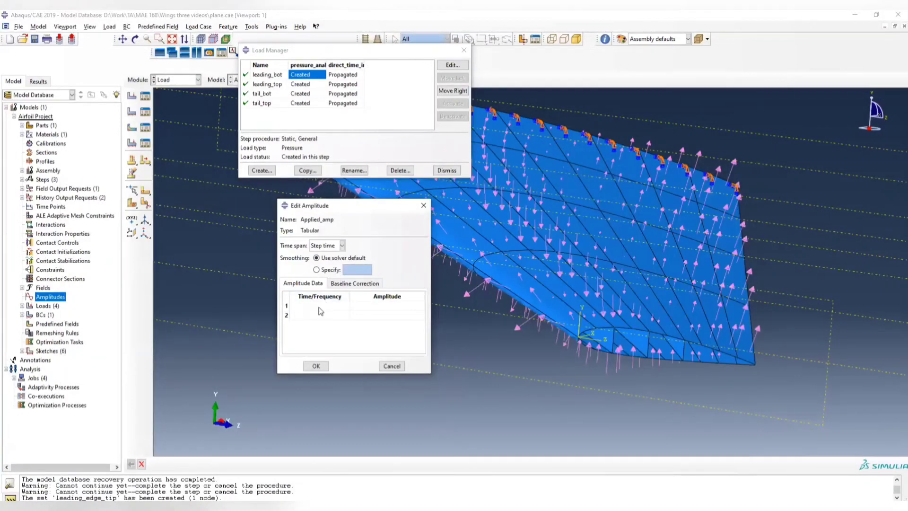
left_click(319, 306)
key("ctrl+v")
- Copy column C of amp.xlsx into the Amplitude column of Applied_amp, check the table rows, and confirm the amplitude
key("alt+Tab")
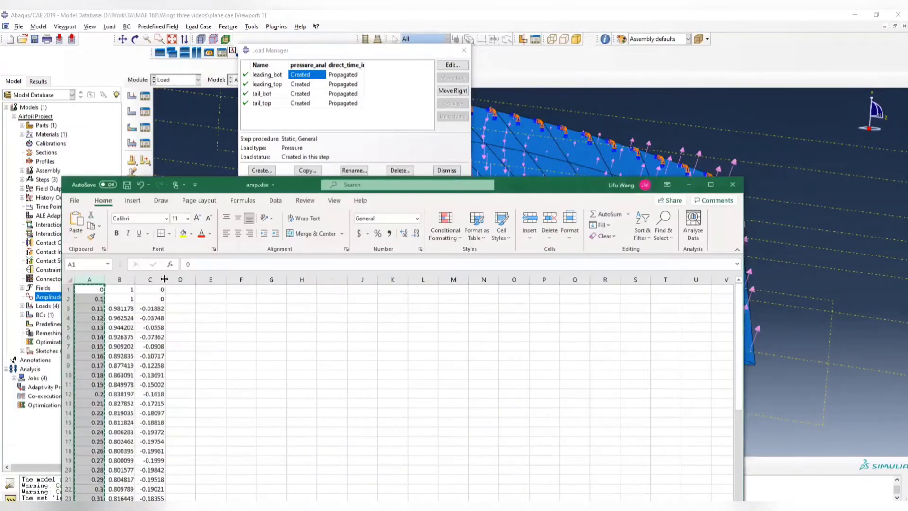
left_click(150, 280)
key("ctrl+c")
key("alt+Tab")
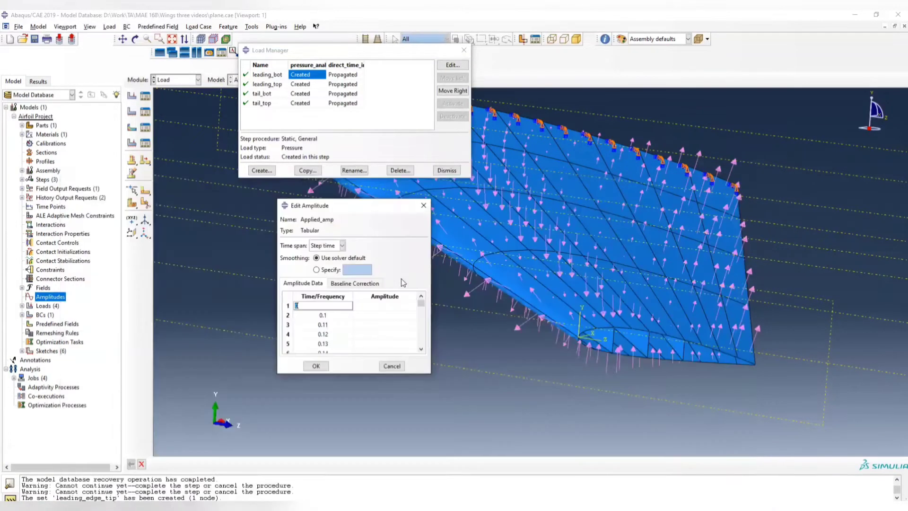
left_click(378, 306)
key("ctrl+v")
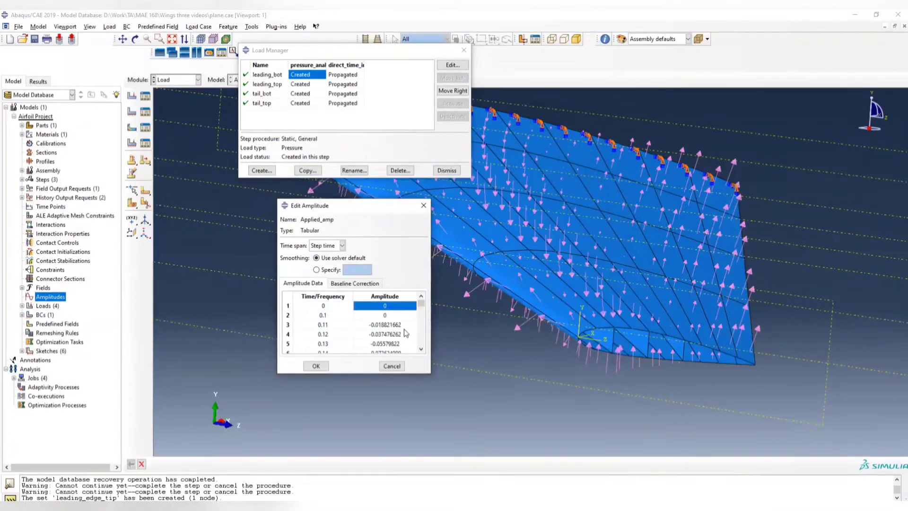
scroll(404, 333, "down", 12)
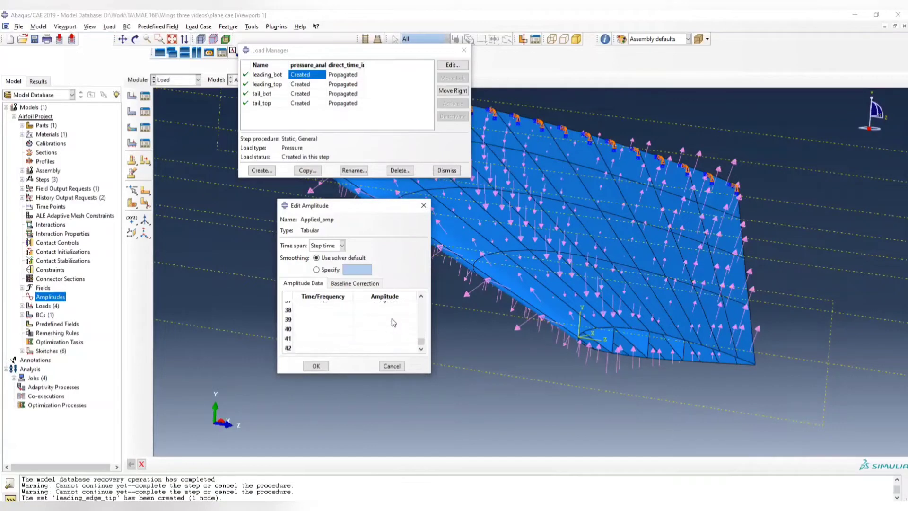
scroll(392, 320, "up", 10)
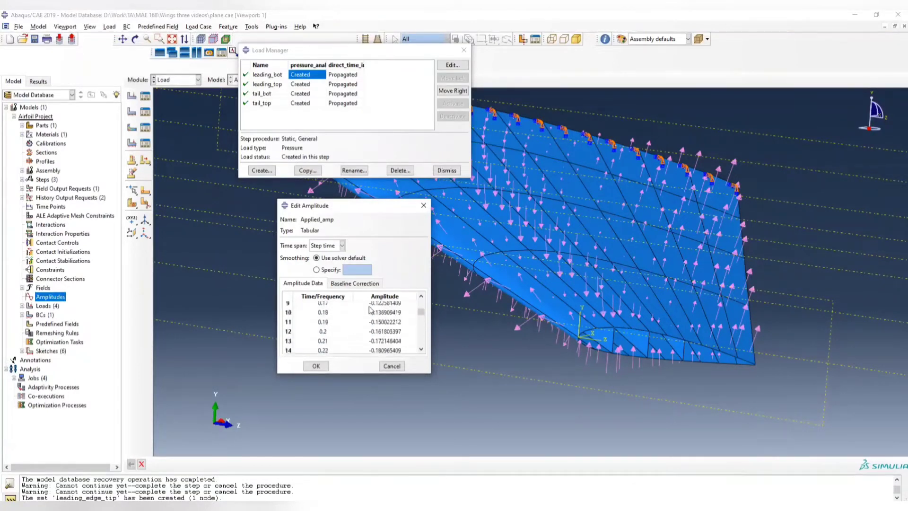
left_click(316, 366)
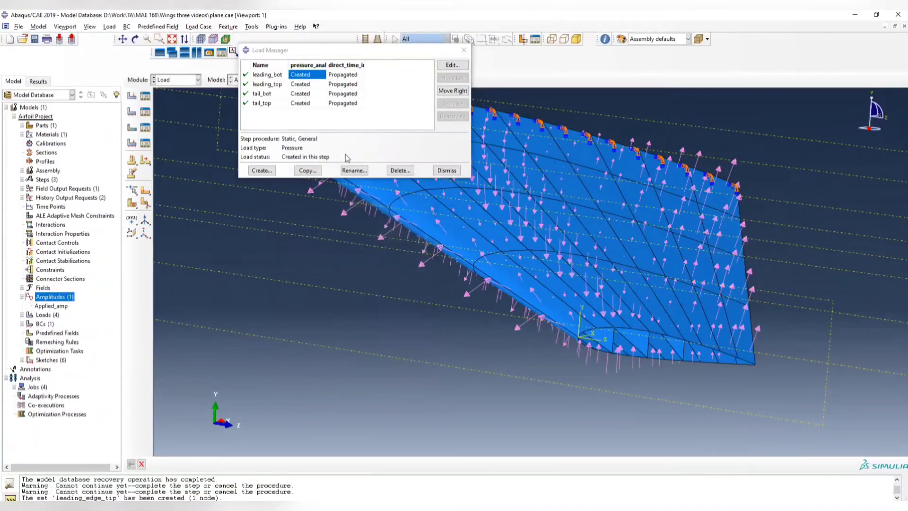
- Close the Load Manager, plot Applied_amp with the Amplitude Plotter, examine the curve, and close the plot and plotter
left_click(464, 50)
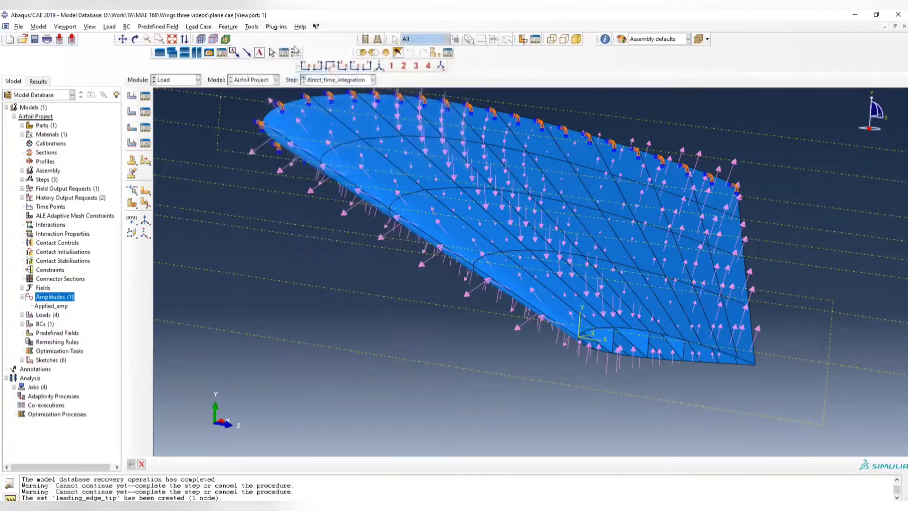
left_click(272, 28)
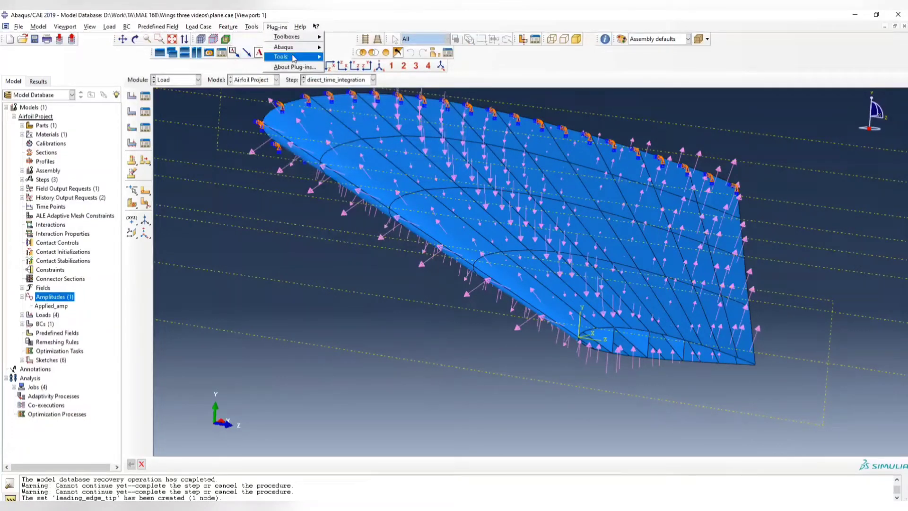
mouse_move(295, 57)
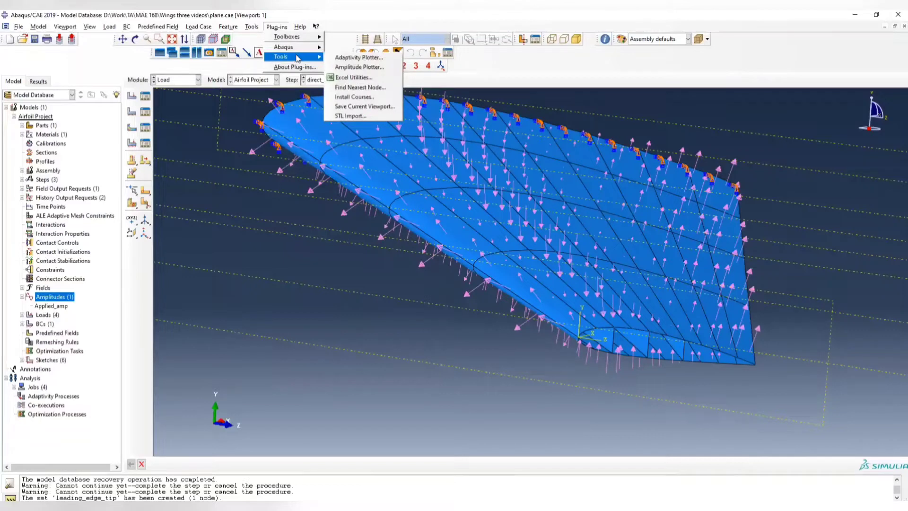
left_click(373, 68)
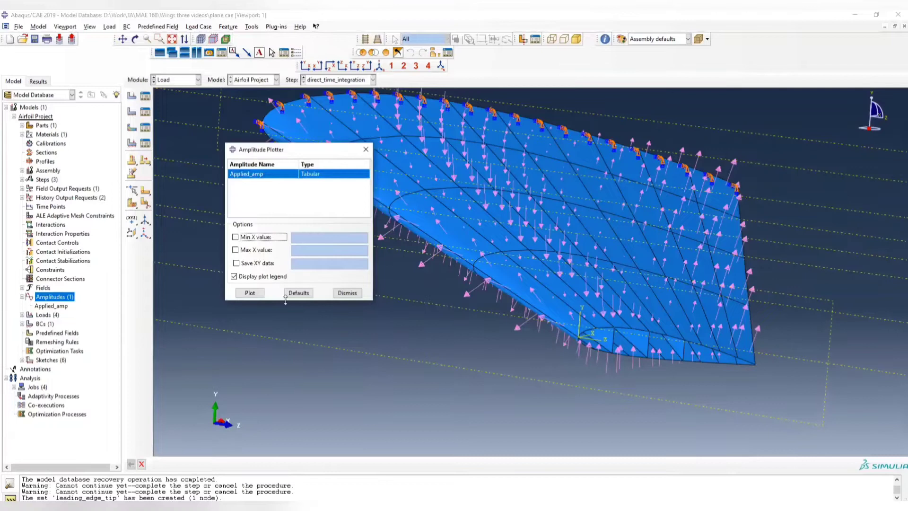
left_click(250, 293)
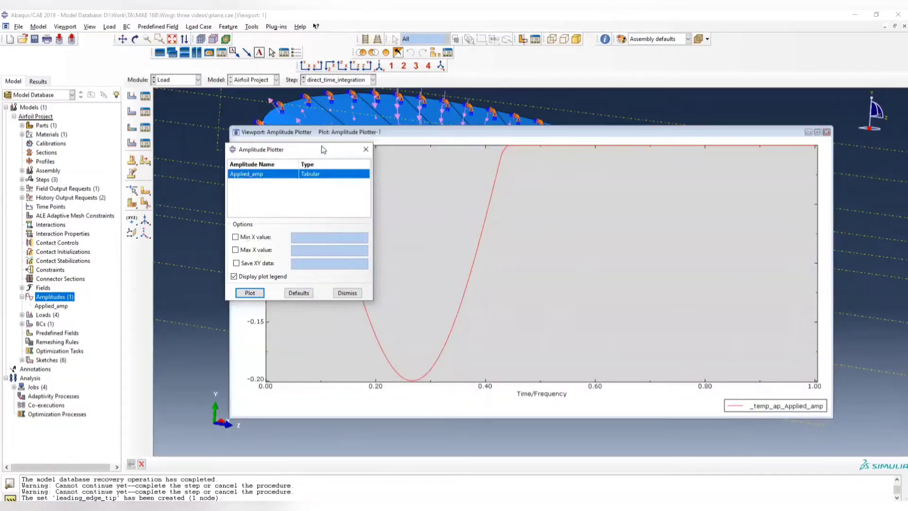
left_click_drag(310, 149, 119, 153)
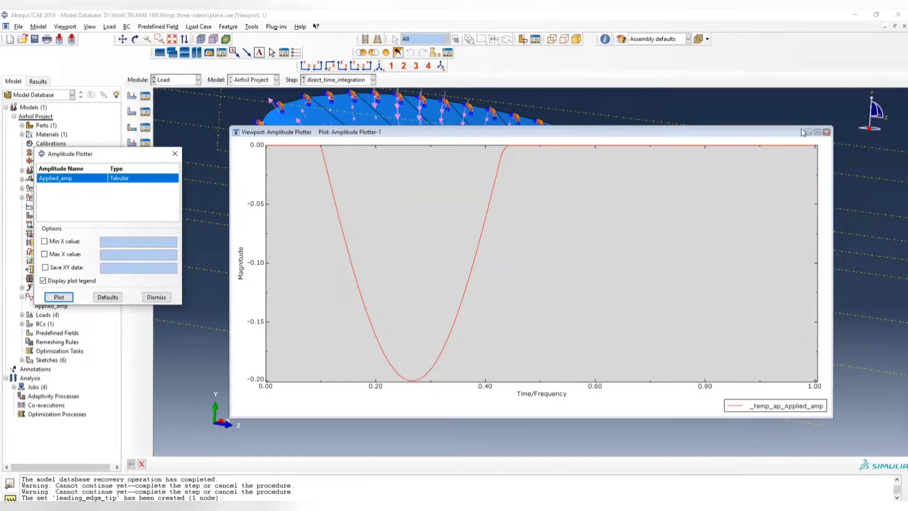
left_click(827, 135)
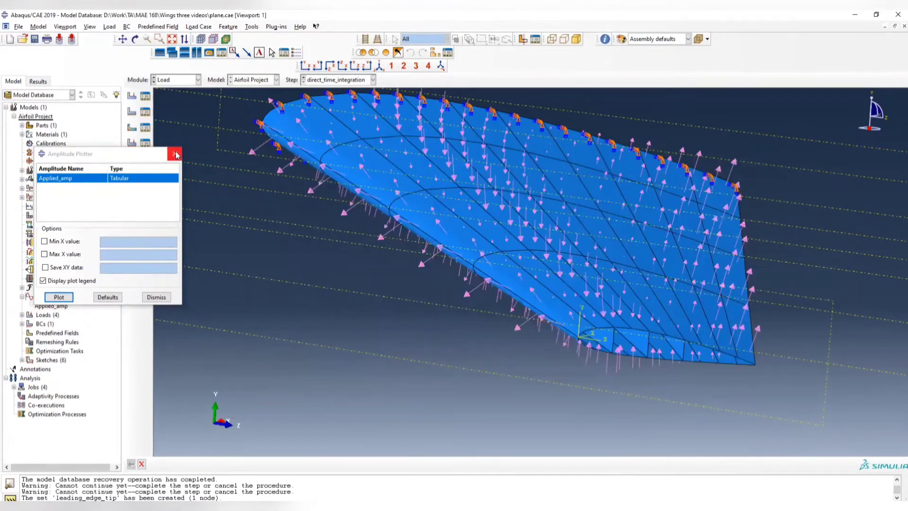
left_click(175, 154)
- Create a pressure load named leading_bot_dir in the direct_time_integration step and proceed to its surface selection
left_click(145, 96)
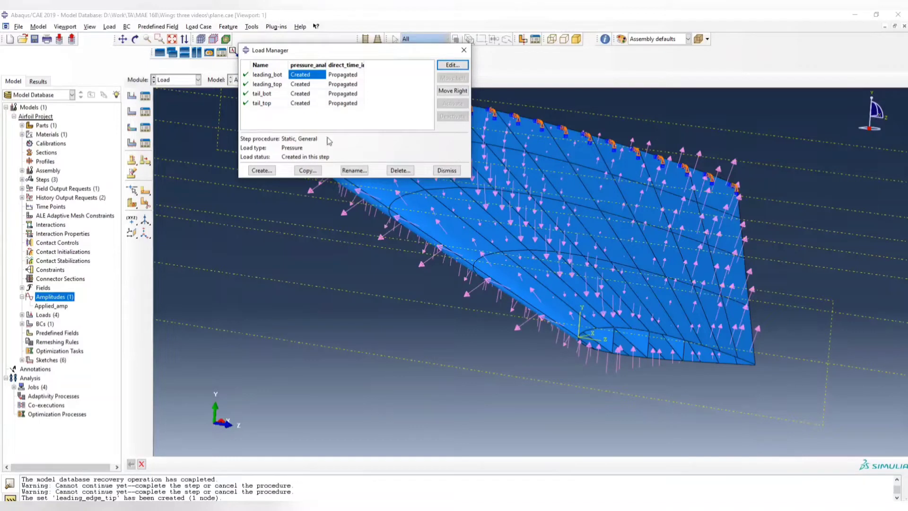
left_click(308, 104)
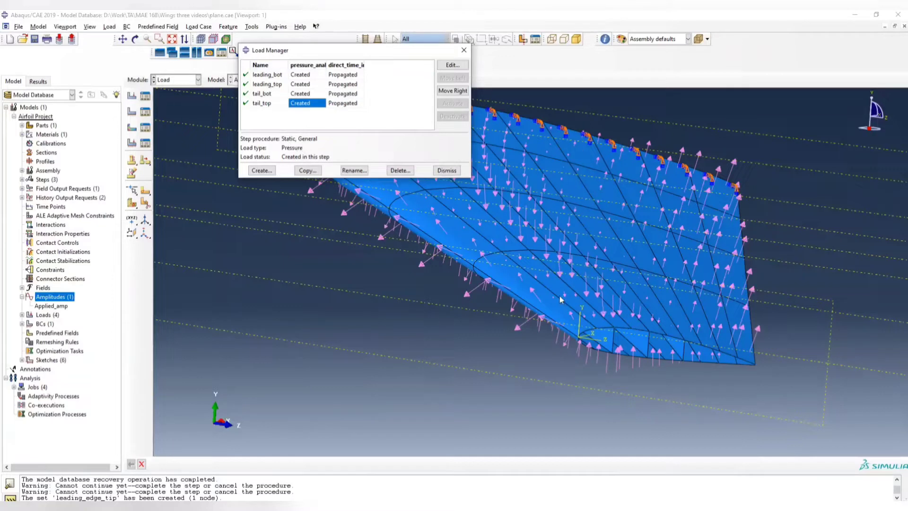
left_click(266, 172)
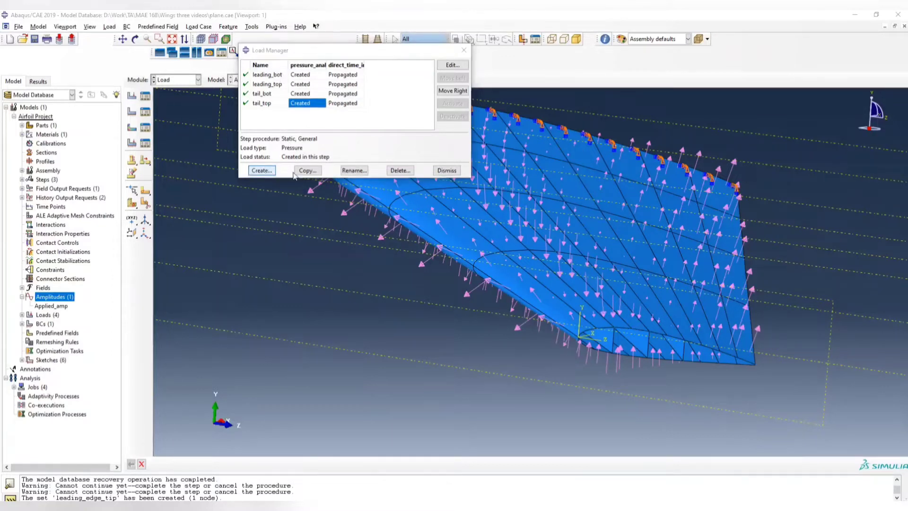
left_click_drag(258, 183, 451, 248)
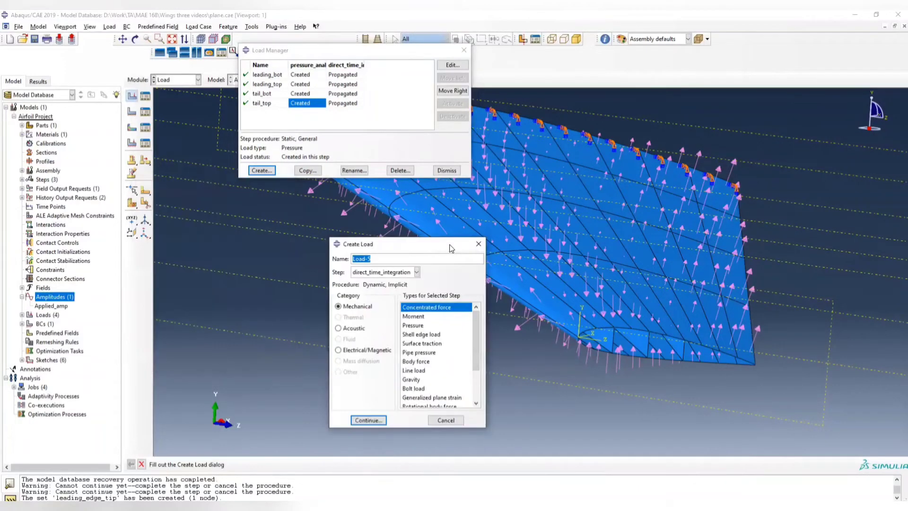
type("leading_bot_dir")
left_click(423, 326)
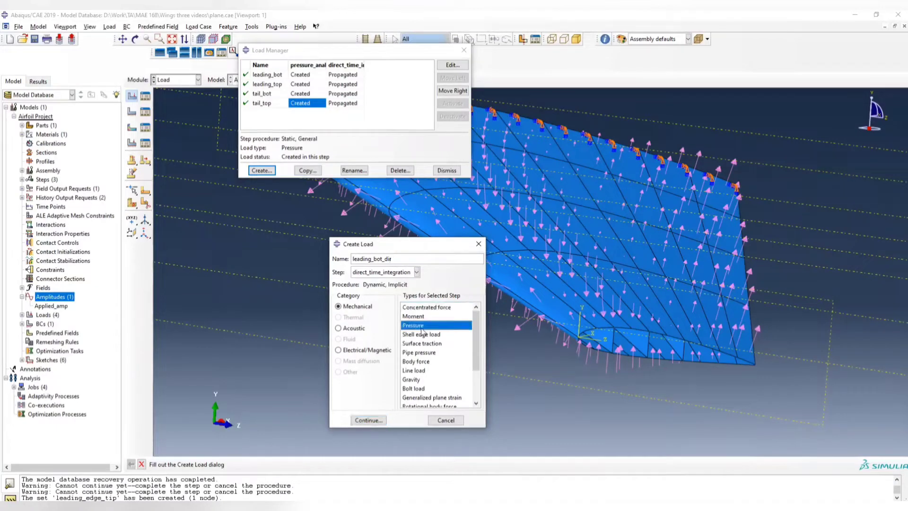
left_click(382, 420)
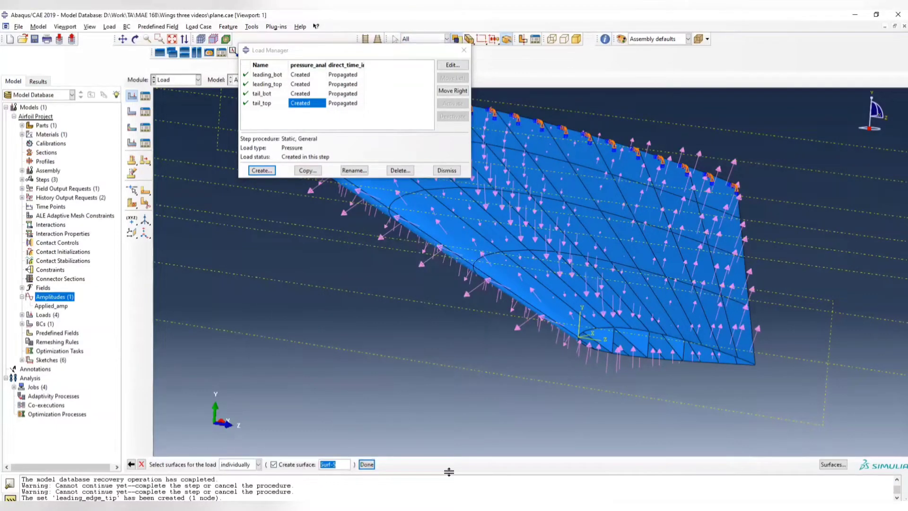
- Check the existing surfaces in the Surface Manager, leaving the load's region unassigned
left_click(833, 465)
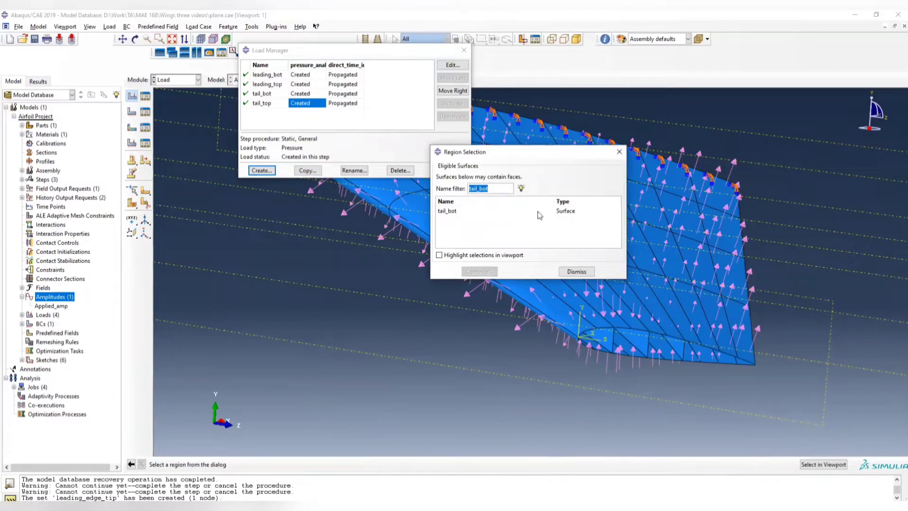
left_click(626, 156)
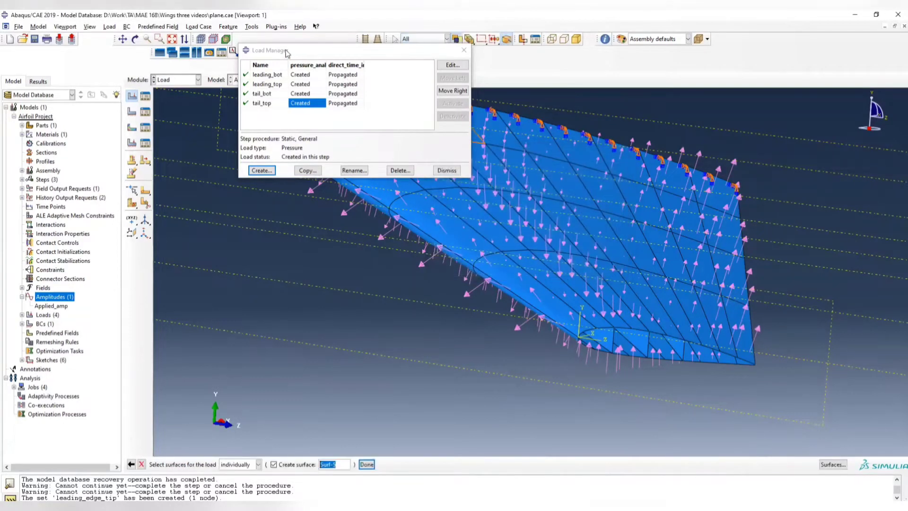
left_click(252, 26)
mouse_move(279, 66)
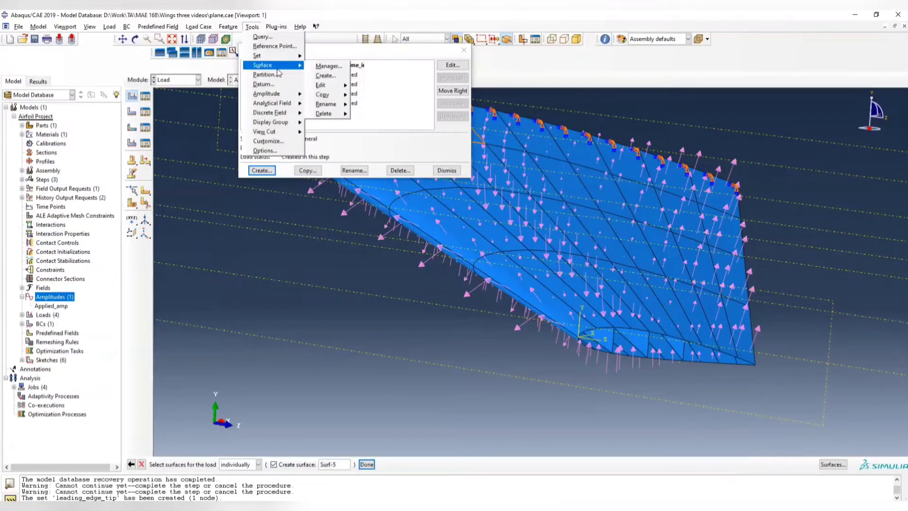
left_click(334, 70)
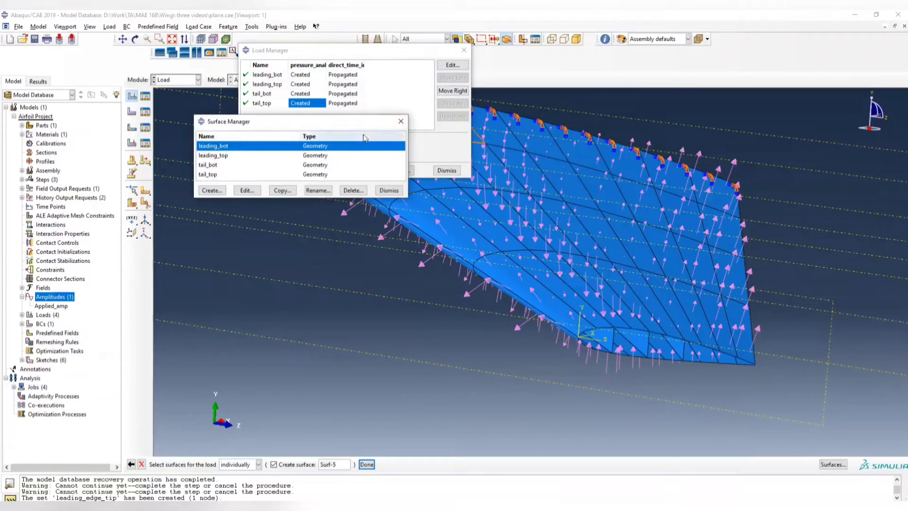
left_click(401, 121)
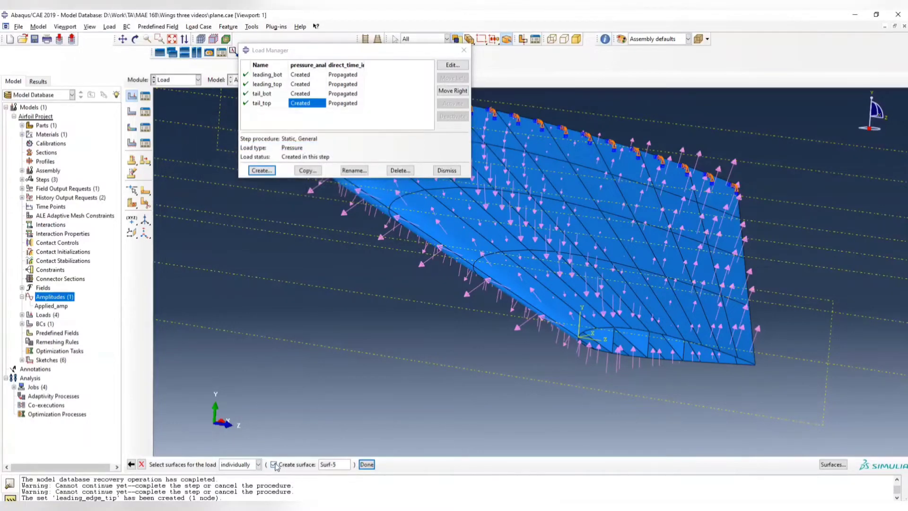
- Clear the surface name filter and apply the leading_bot_dir load to the existing surface leading_bot
left_click(277, 464)
left_click(835, 465)
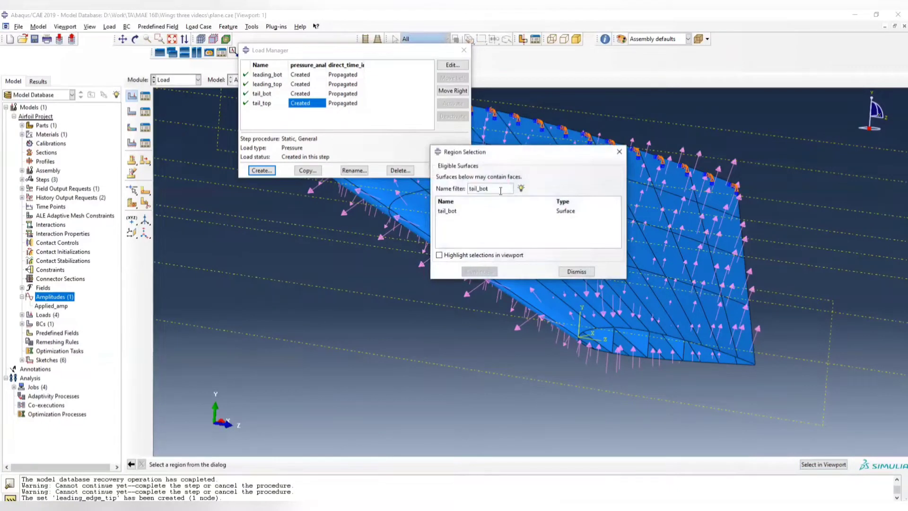
key("BackSpace")
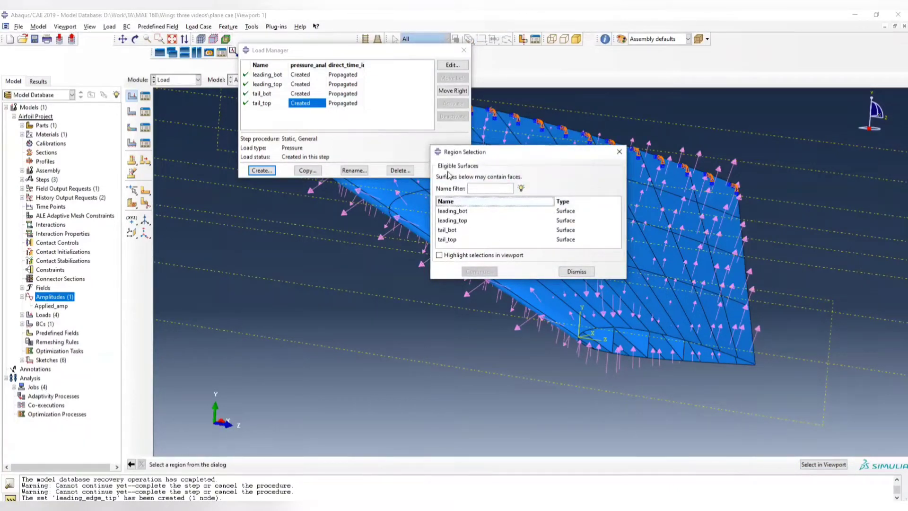
left_click(464, 213)
left_click(479, 272)
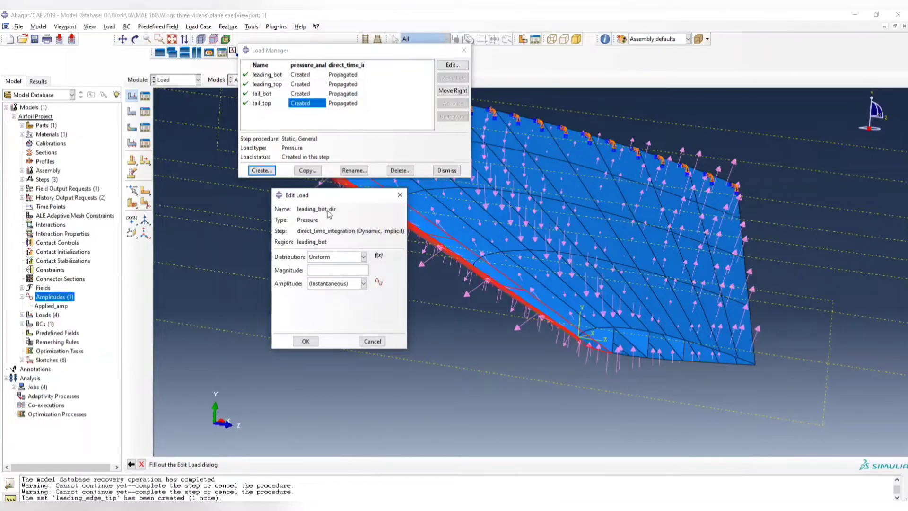
- Give leading_bot_dir the lower_leading distribution, magnitude 10667.6 and amplitude Applied_amp, copy the magnitude for reuse, and confirm the load
left_click_drag(561, 273, 525, 198, "ctrl+alt")
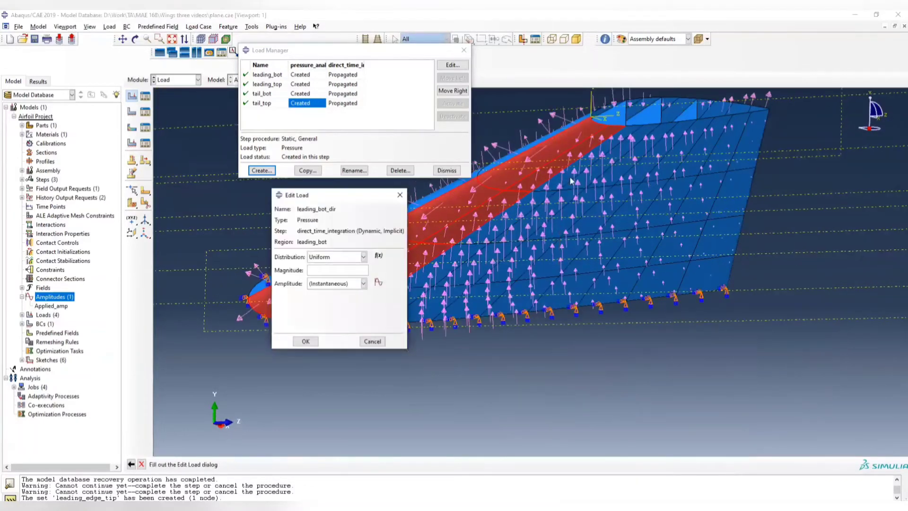
left_click_drag(572, 181, 506, 247, "ctrl+alt")
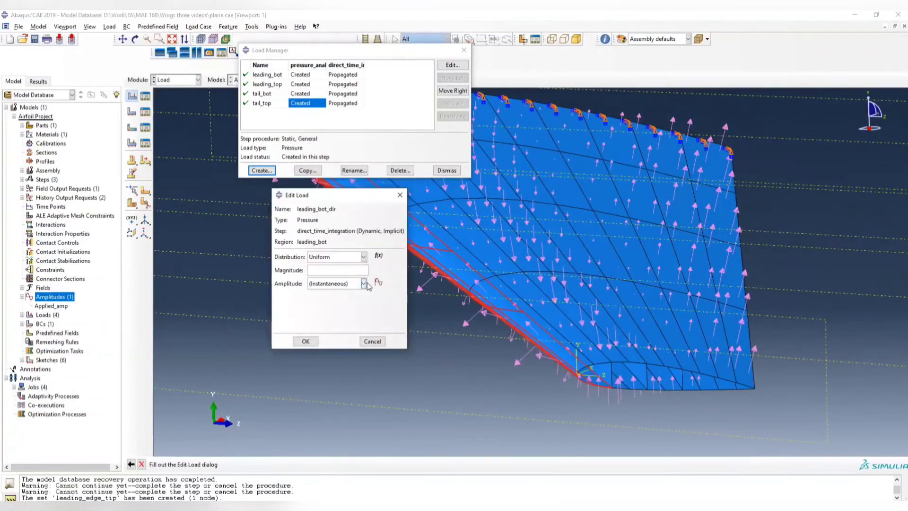
left_click(363, 256)
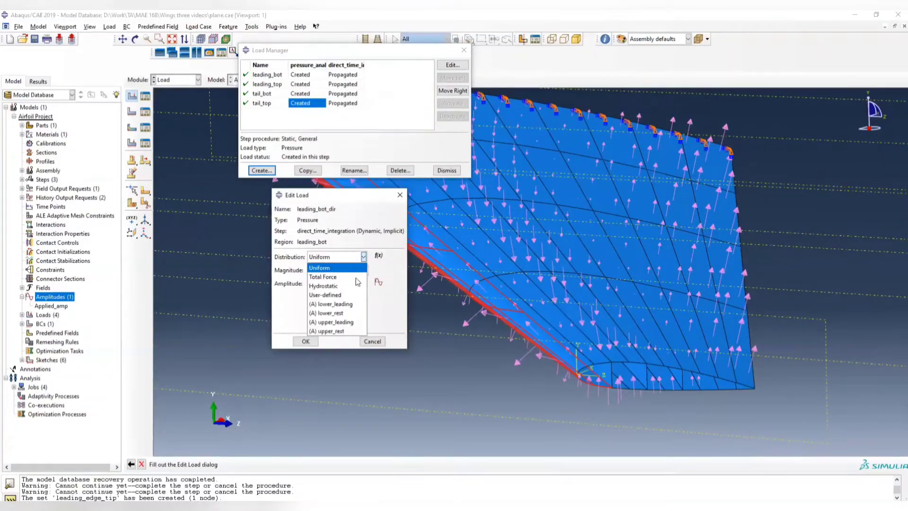
left_click(347, 305)
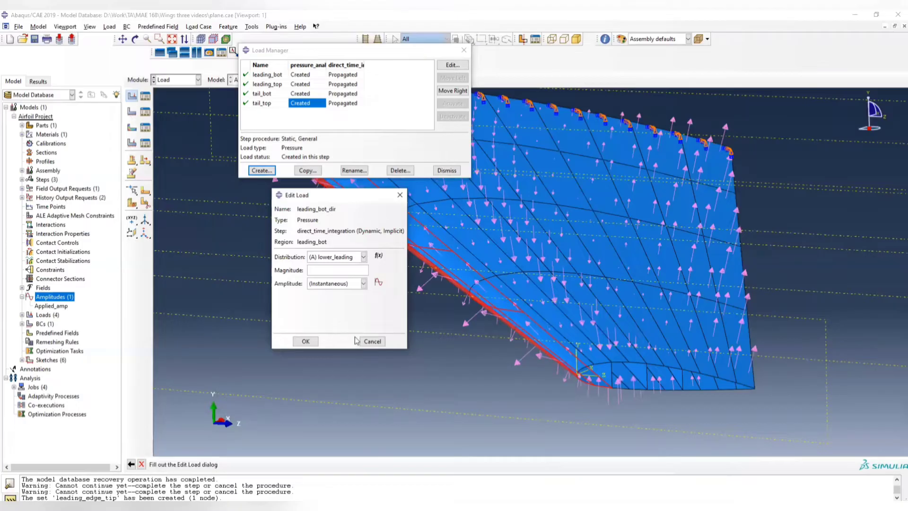
type("10667.6")
left_click_drag(350, 271, 270, 272)
key("ctrl+c")
left_click(363, 284)
left_click(341, 304)
left_click(306, 342)
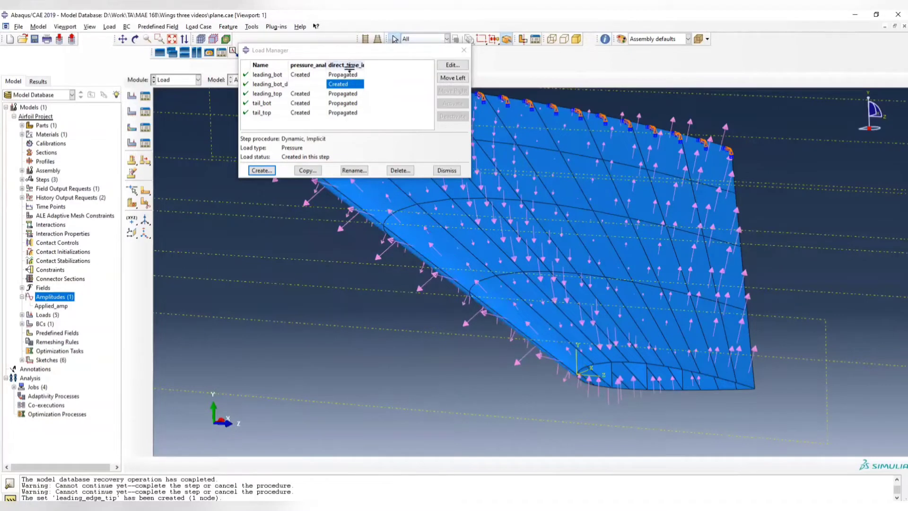
- Create a pressure load named leading_top_dir in the direct_time_integration step on the surface leading_top
left_click(262, 171)
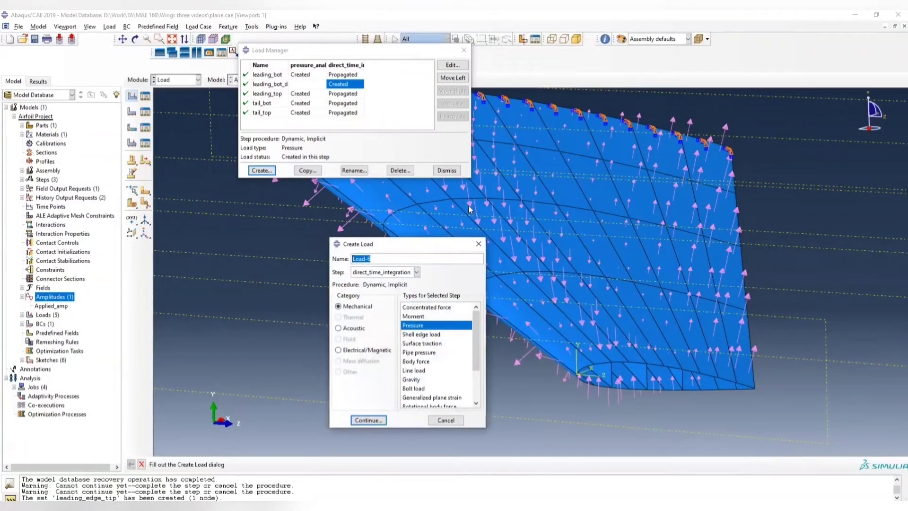
type("leading_top_di")
left_click(368, 420)
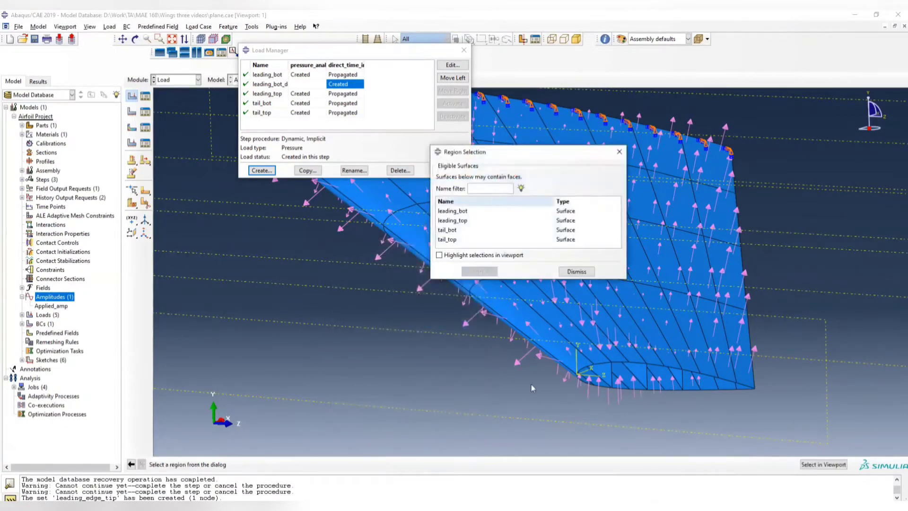
left_click(461, 221)
left_click(479, 274)
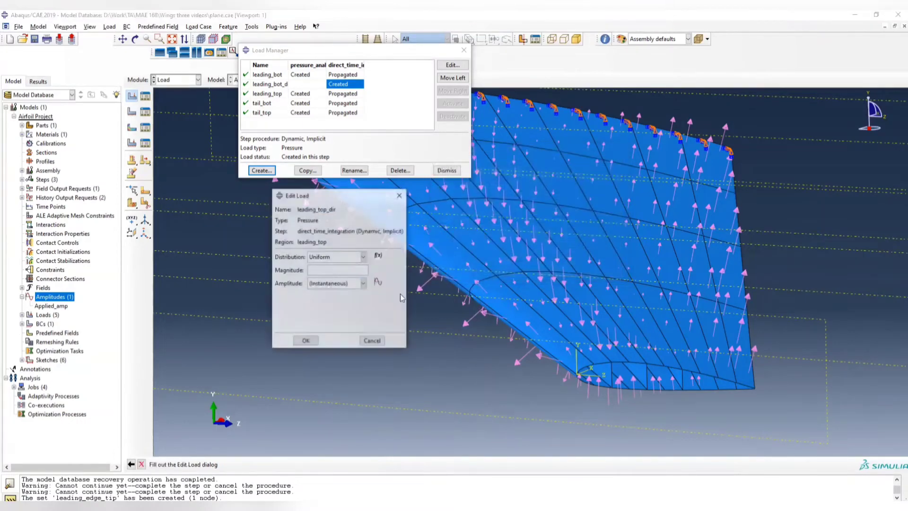
- Give leading_top_dir the upper_leading distribution, the copied magnitude 10667.6 and amplitude Applied_amp, and confirm the load
left_click(363, 257)
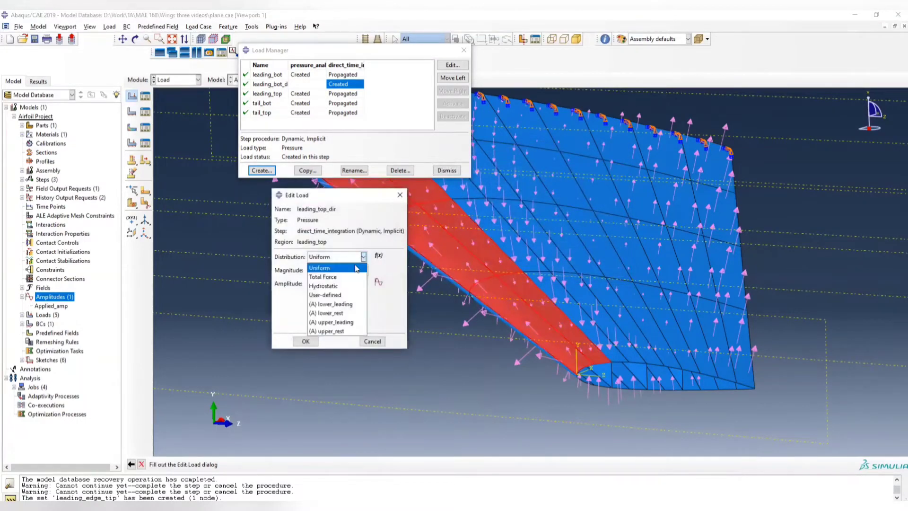
left_click(337, 321)
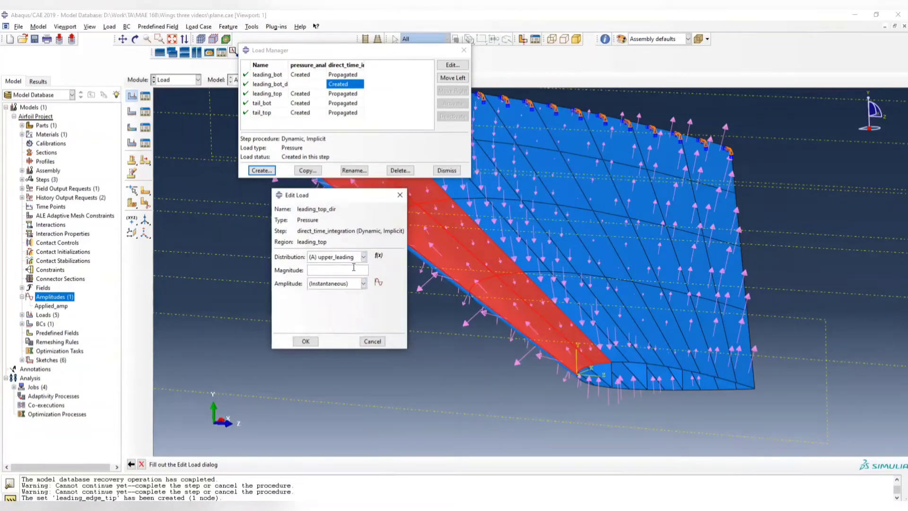
key("ctrl+v")
left_click(363, 284)
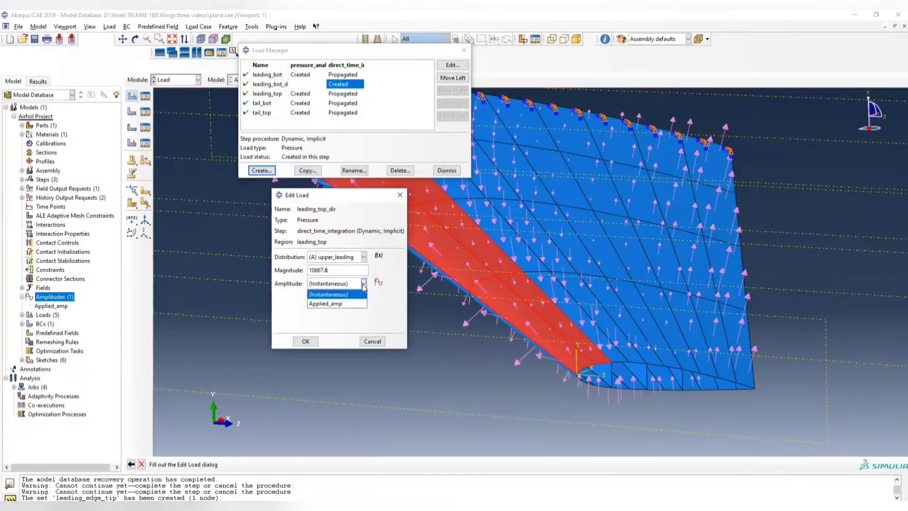
left_click(319, 297)
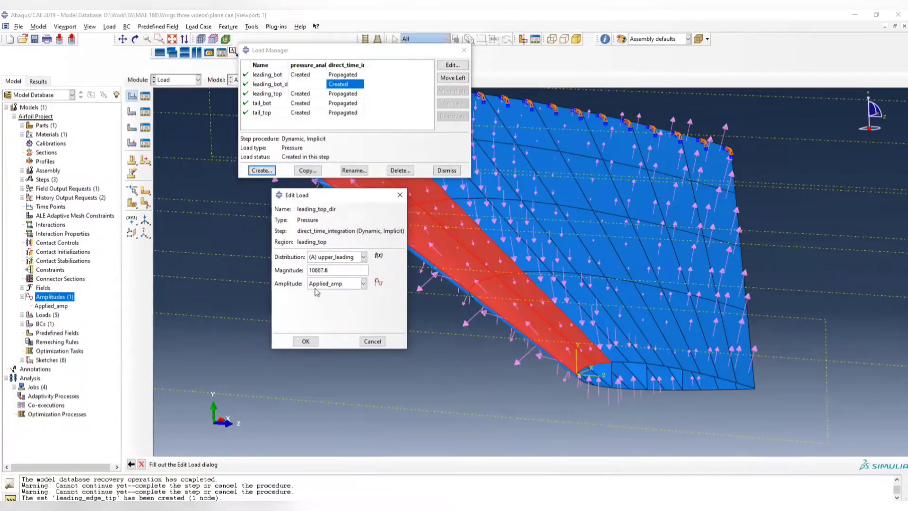
left_click(306, 342)
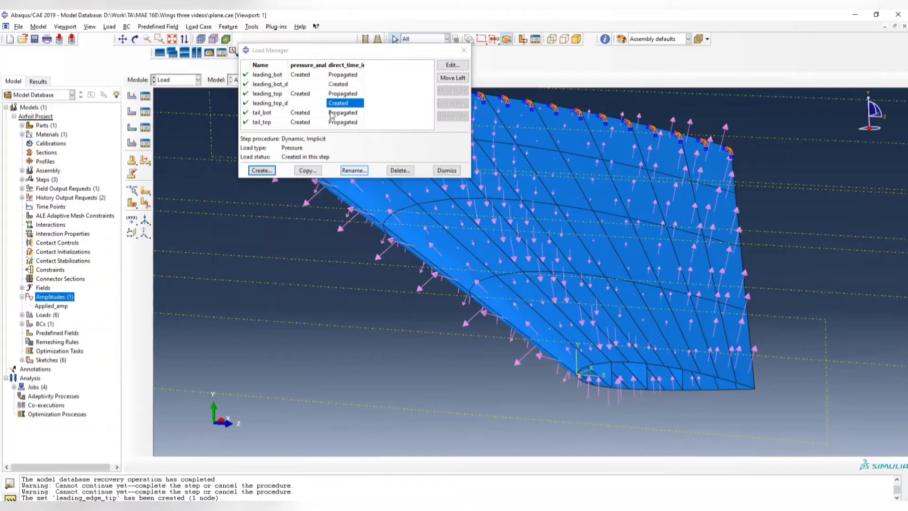
- Create a pressure load named tail_bot_dir in the direct_time_integration step on the surface tail_bot
left_click(262, 171)
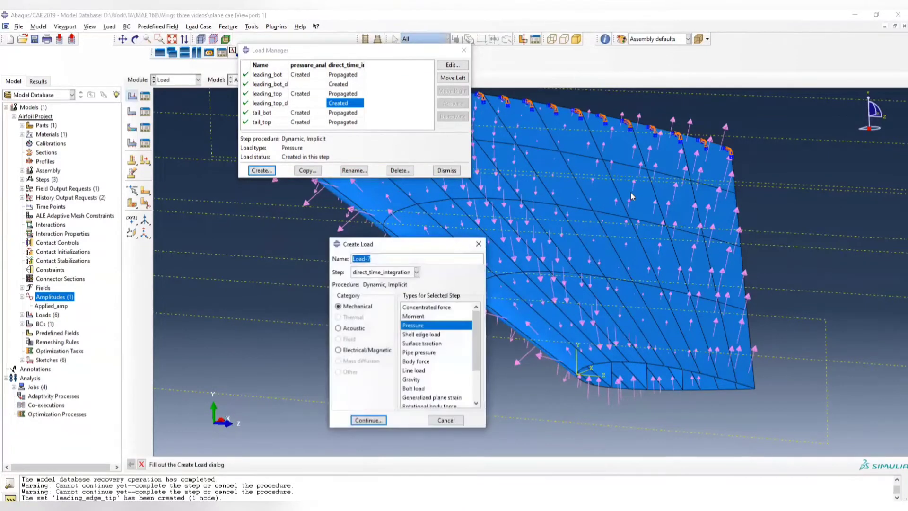
type("tail_bot_dir")
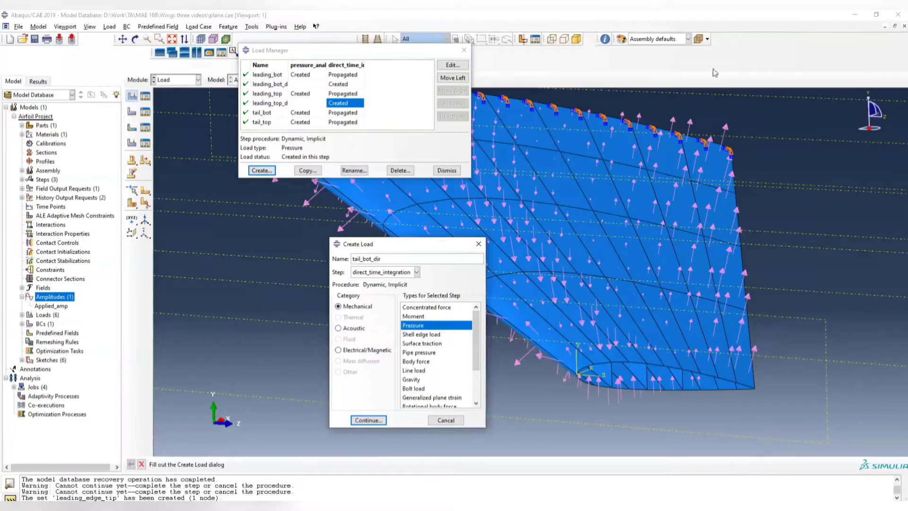
left_click(369, 420)
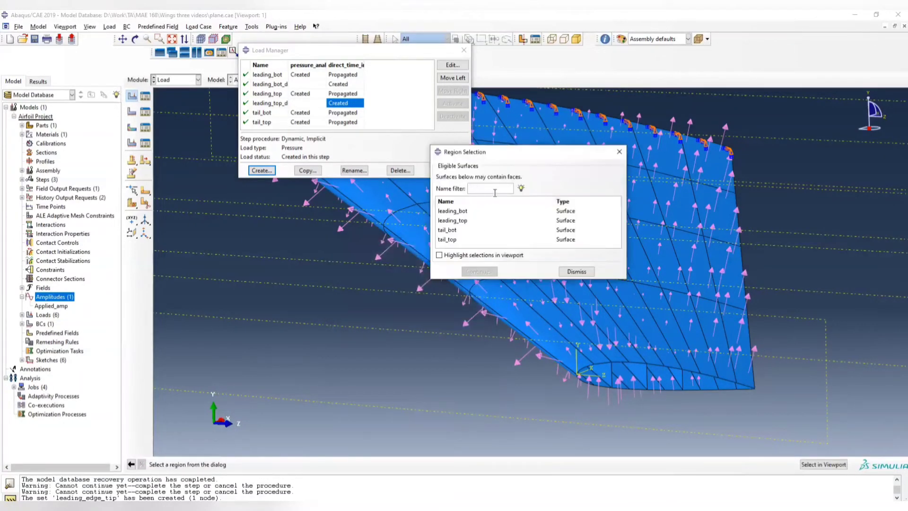
left_click(454, 230)
left_click(464, 272)
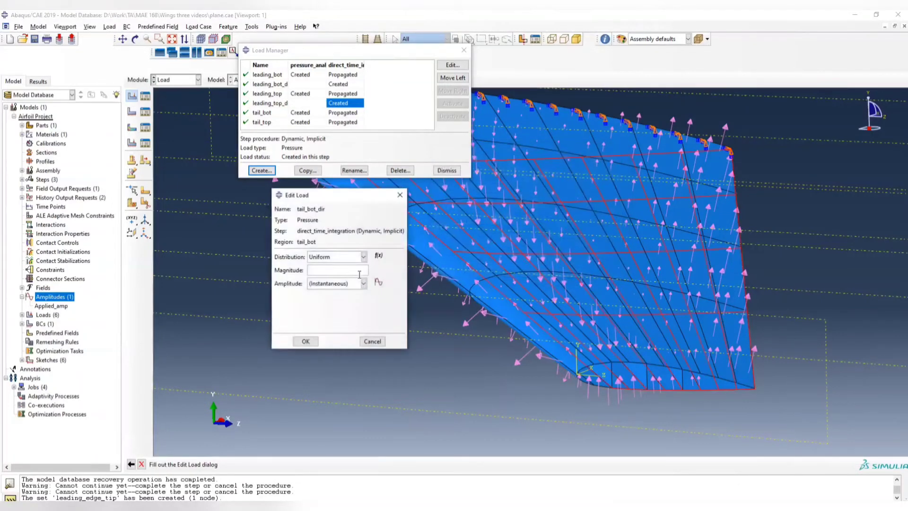
- Give tail_bot_dir the lower_rest distribution, the copied magnitude 10667.6 and amplitude Applied_amp, and confirm the load
left_click(363, 257)
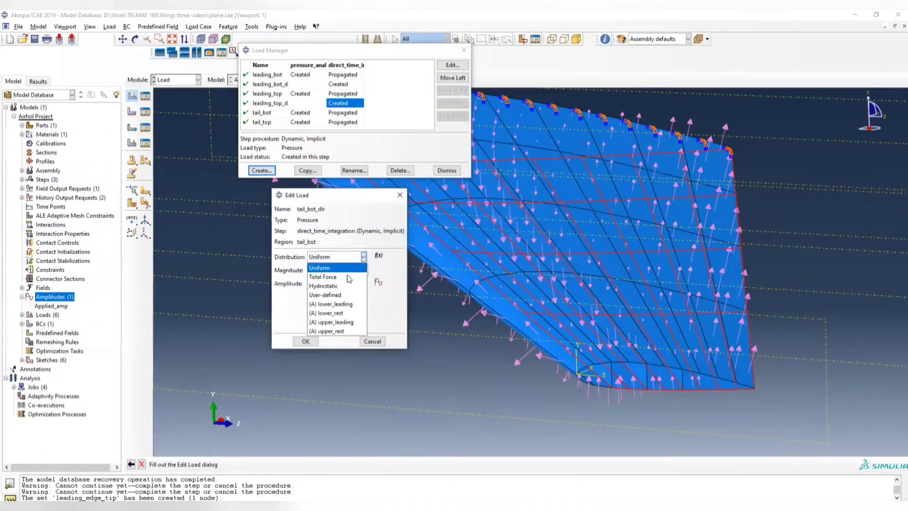
left_click(347, 314)
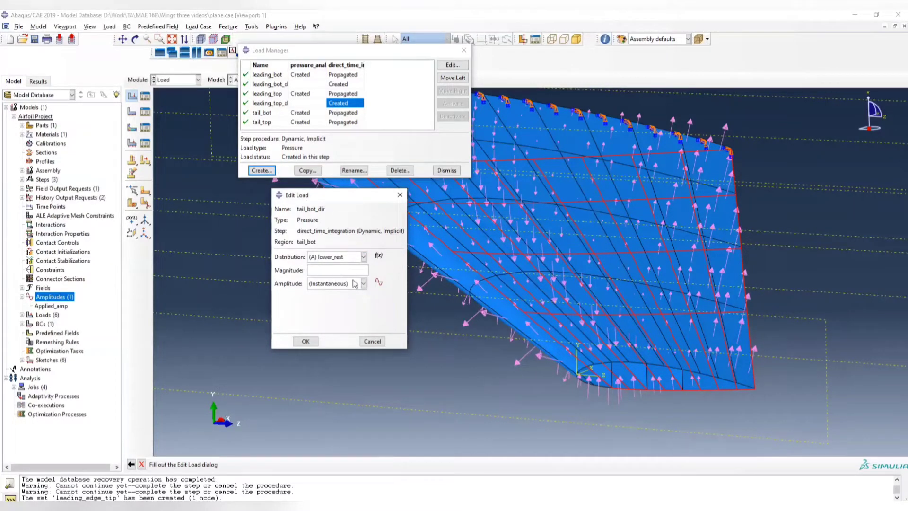
key("ctrl+v")
left_click(364, 283)
left_click(331, 301)
left_click(306, 341)
- Create a pressure load named tail_top_dir in the direct_time_integration step on the surface tail_top
scroll(354, 119, "down", 1)
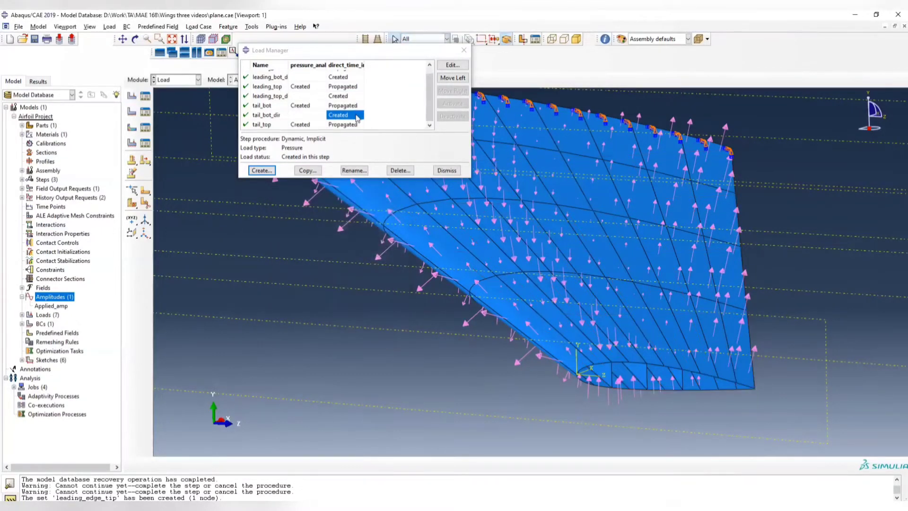
left_click(261, 170)
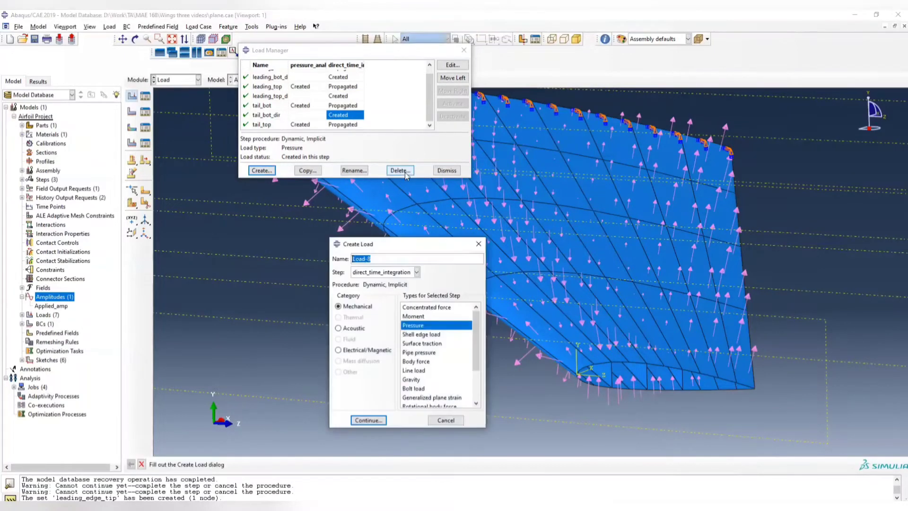
type("tail_top")
left_click(369, 420)
left_click(407, 350)
left_click(369, 420)
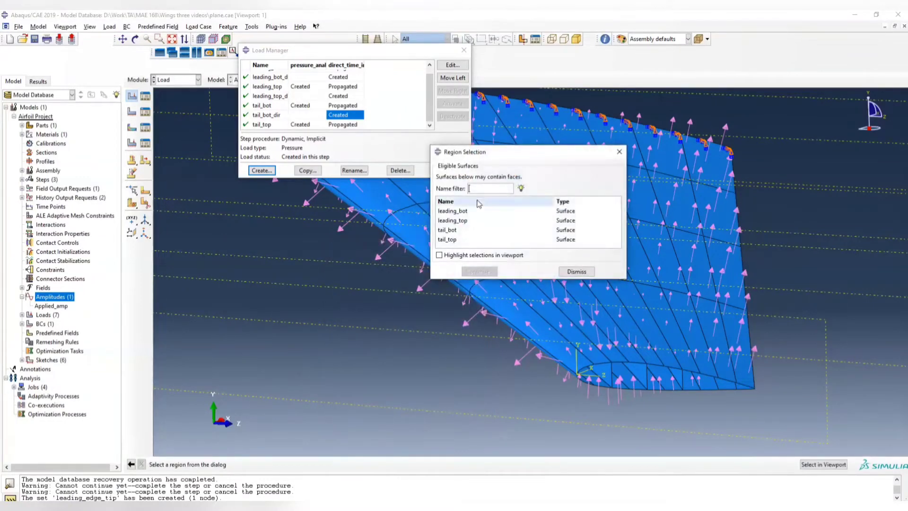
left_click(447, 240)
left_click(479, 271)
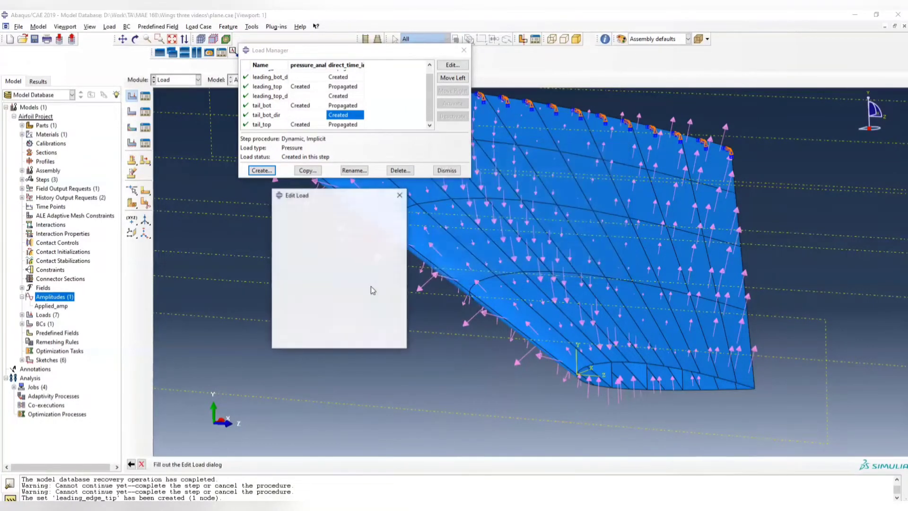
- Give tail_top_dir the upper_rest distribution, magnitude 10667.6 and amplitude Applied_amp, and confirm the load
left_click(339, 257)
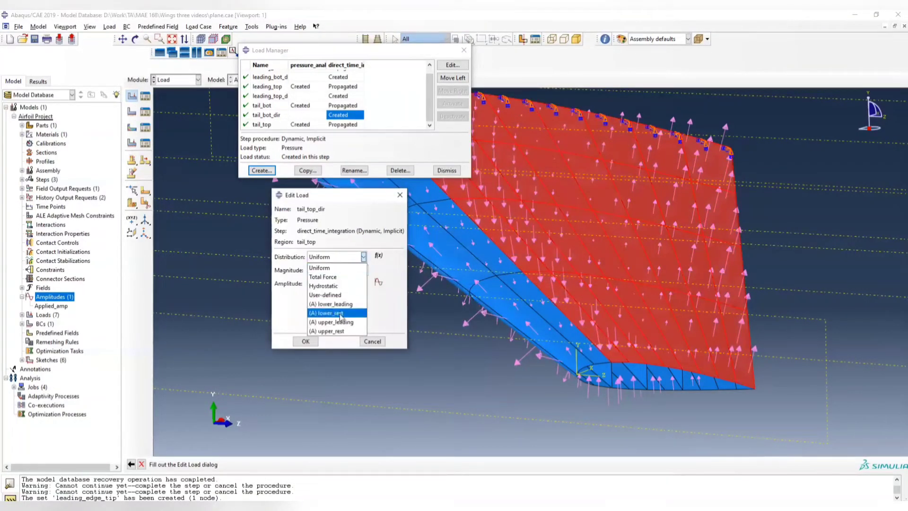
left_click(344, 332)
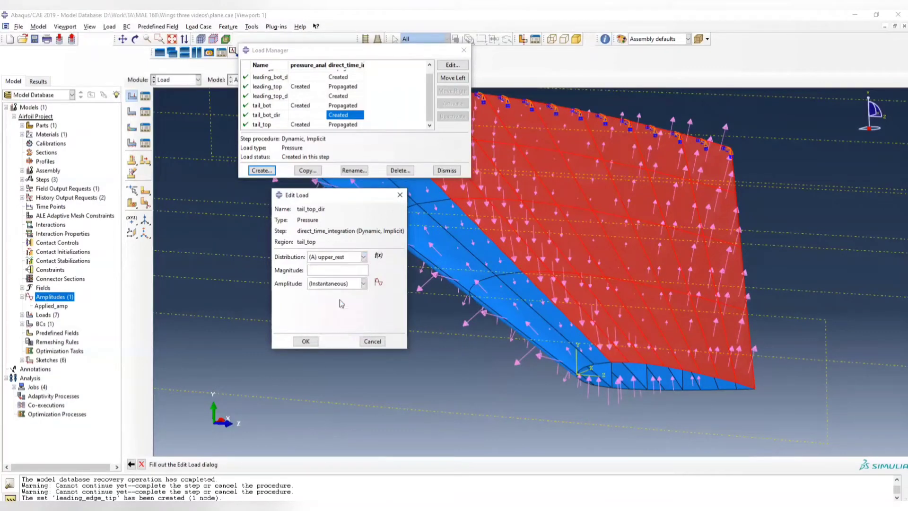
left_click(337, 270)
type("10667.6")
left_click(339, 284)
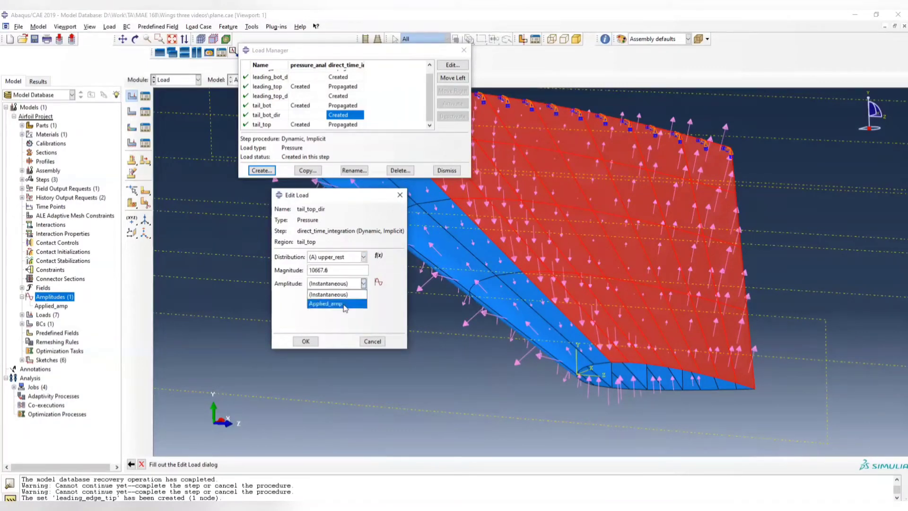
left_click(343, 302)
left_click(306, 341)
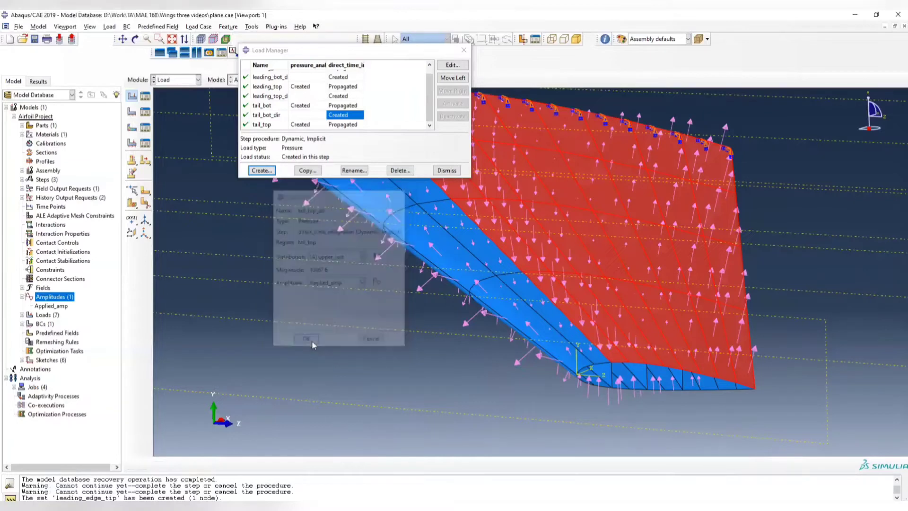
- Review the region, distribution, magnitude and amplitude of the leading_bot_dir and leading_top_dir loads on the wing
scroll(360, 119, "up", 3)
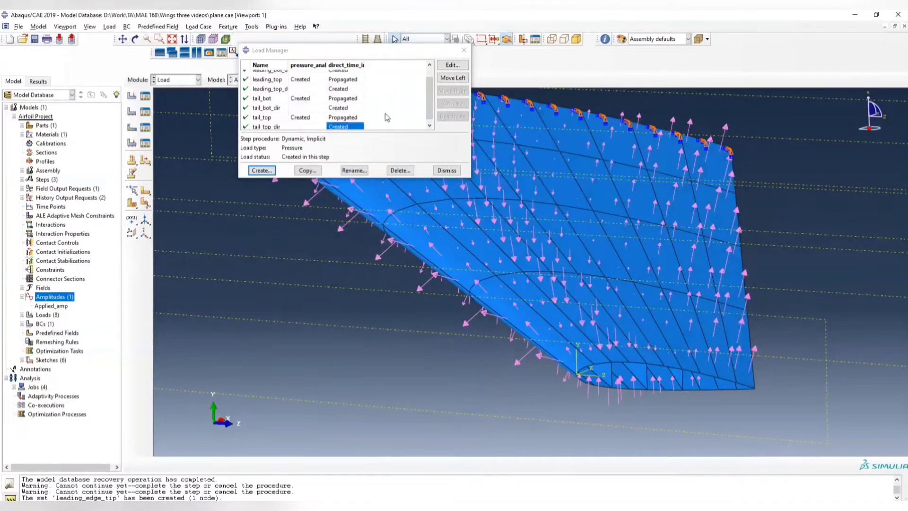
left_click(350, 84)
left_click(452, 64)
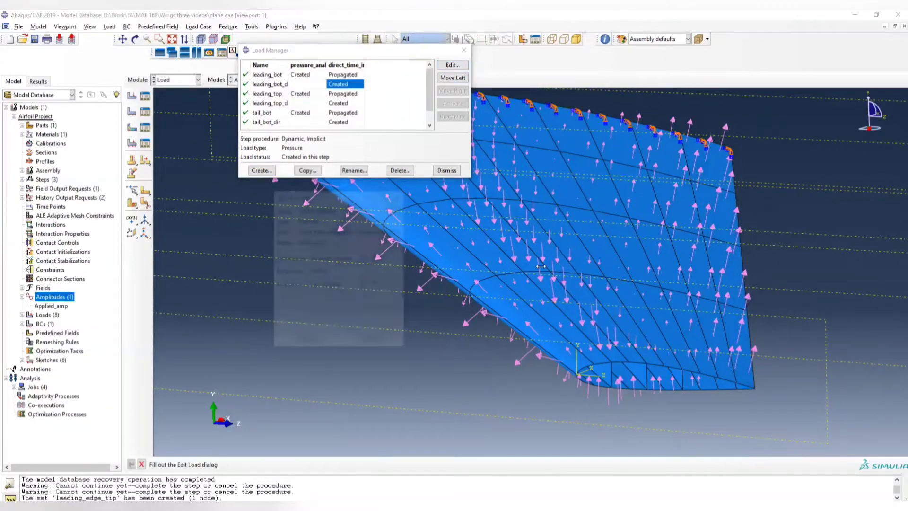
left_click(400, 196)
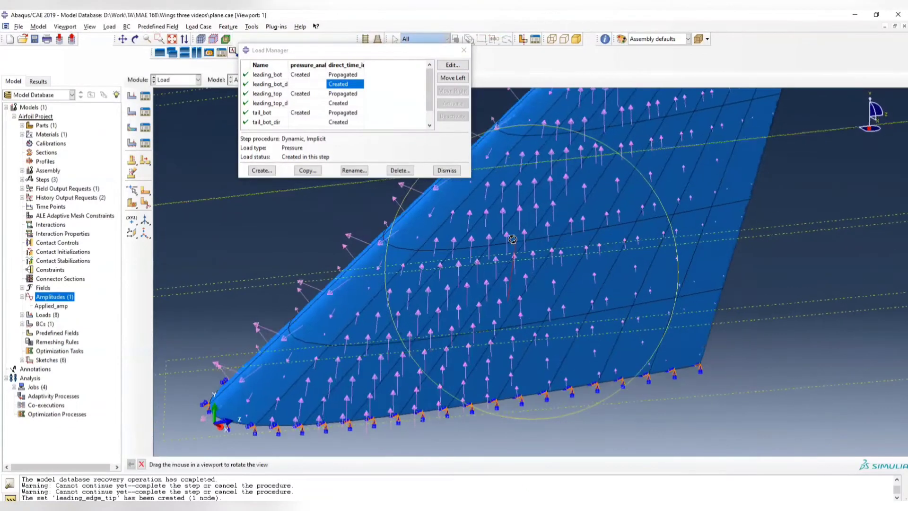
double_click(356, 86)
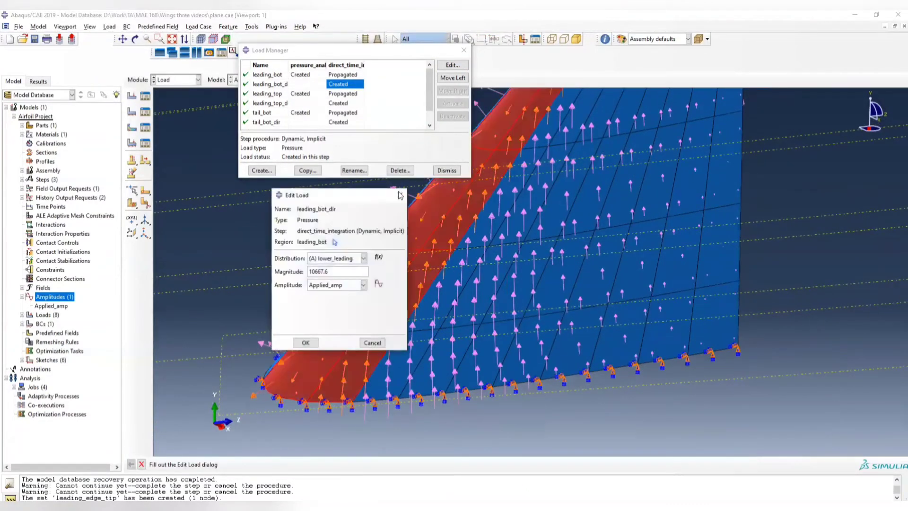
left_click(400, 196)
double_click(346, 103)
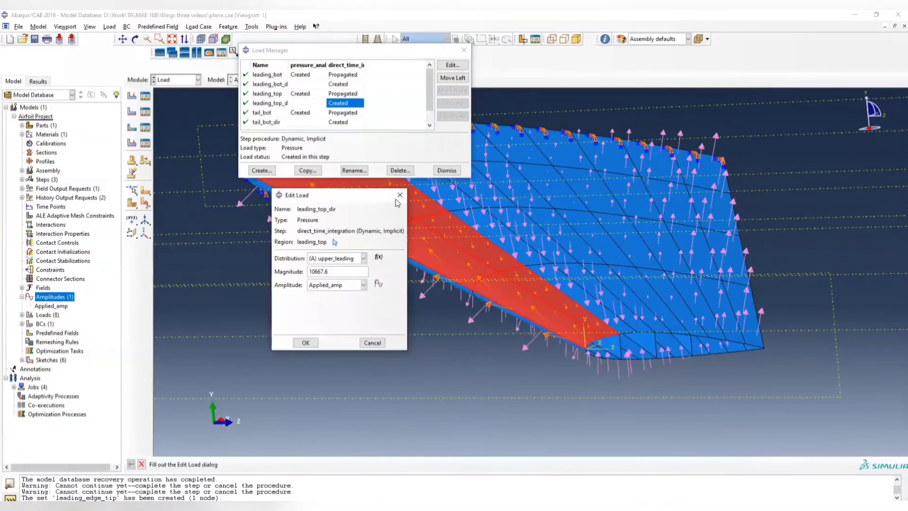
- Review the definitions and regions of the tail_bot_dir and tail_top_dir loads, and close the load manager
scroll(355, 122, "down", 2)
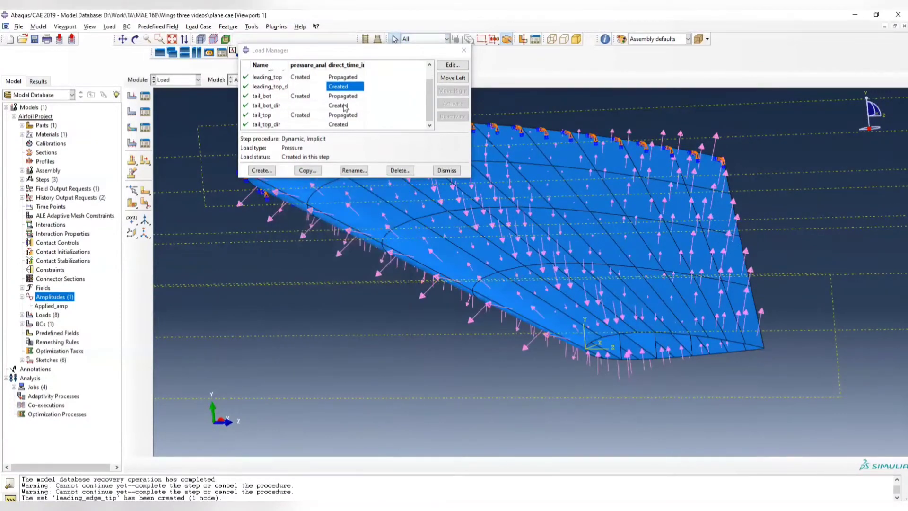
double_click(344, 105)
left_click_drag(584, 268, 523, 250, "ctrl+alt")
left_click(400, 195)
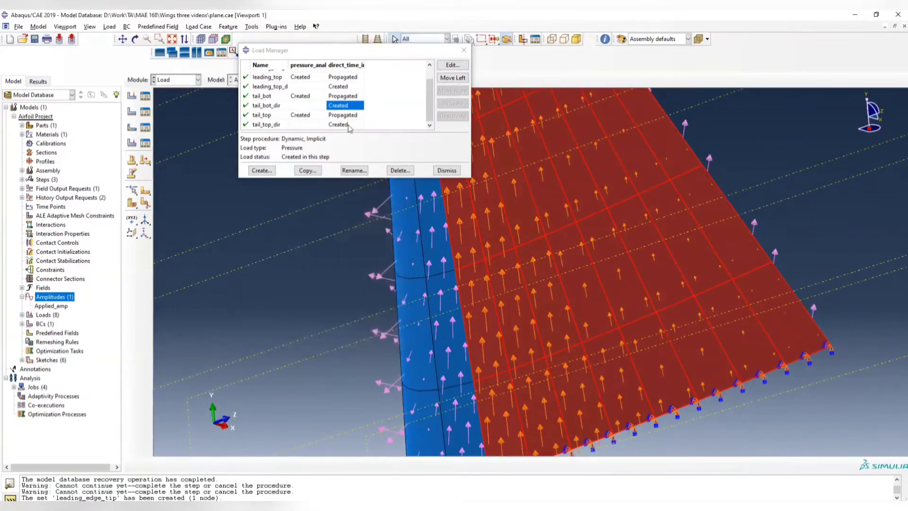
double_click(344, 124)
left_click_drag(464, 210, 557, 152, "ctrl+alt")
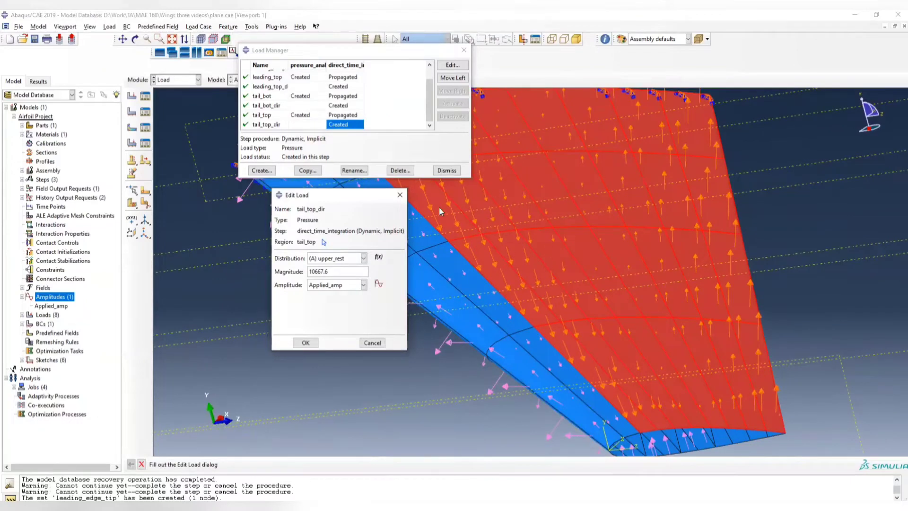
left_click(399, 196)
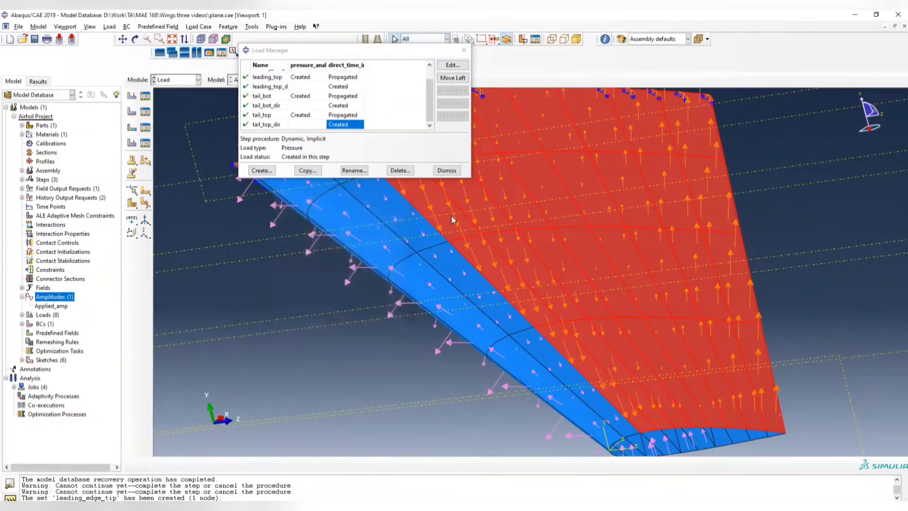
left_click(464, 50)
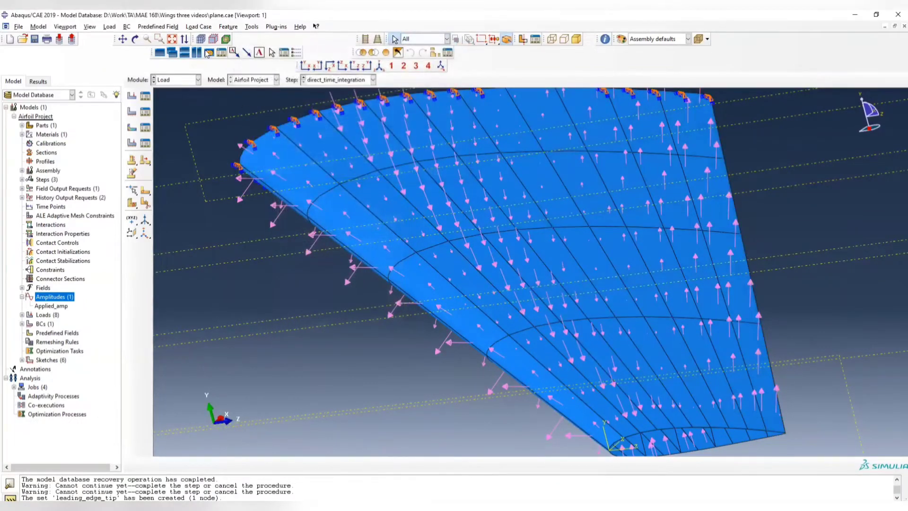
- Switch to the Mesh module and examine the wing's existing mesh from several angles
left_click(185, 80)
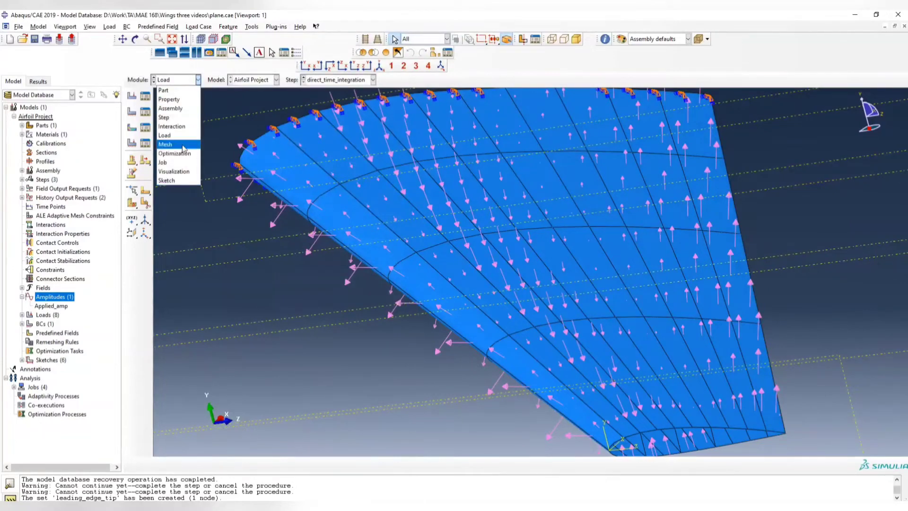
left_click(168, 144)
left_click_drag(472, 290, 496, 406, "ctrl+alt")
left_click_drag(505, 290, 505, 314, "ctrl+alt")
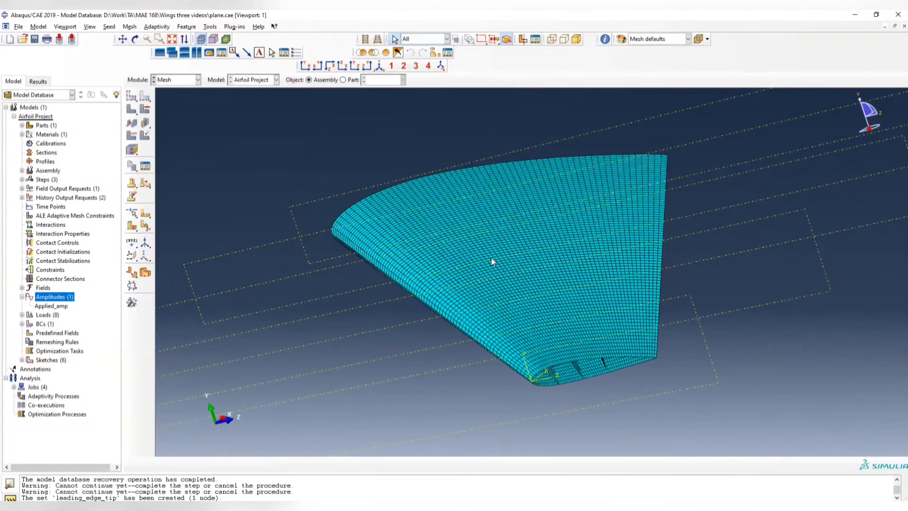
left_click_drag(491, 261, 553, 322, "ctrl+alt")
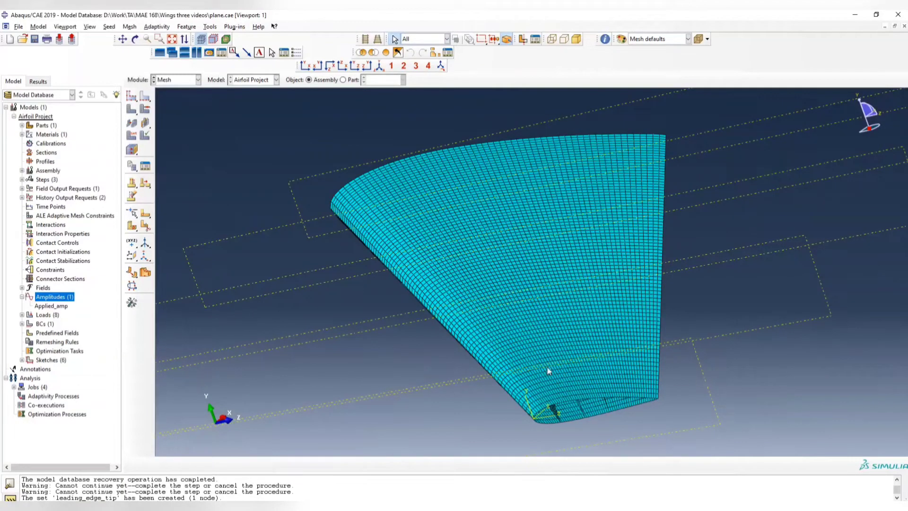
left_click(183, 81)
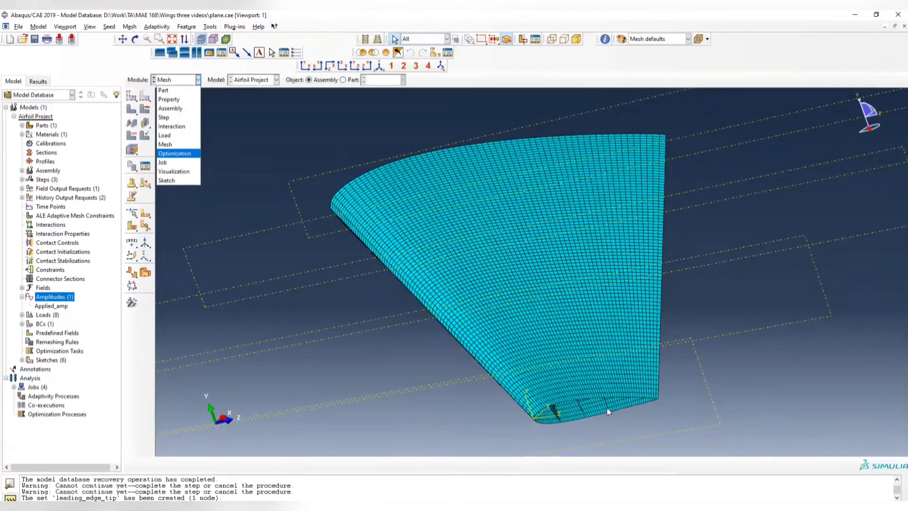
left_click(269, 128)
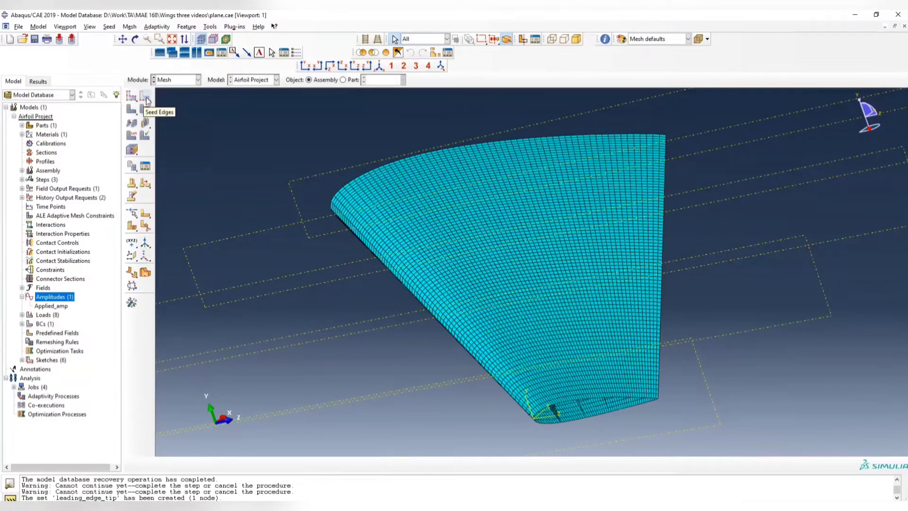
- Switch to the Job module and delete the aborted job Trial2
left_click(178, 79)
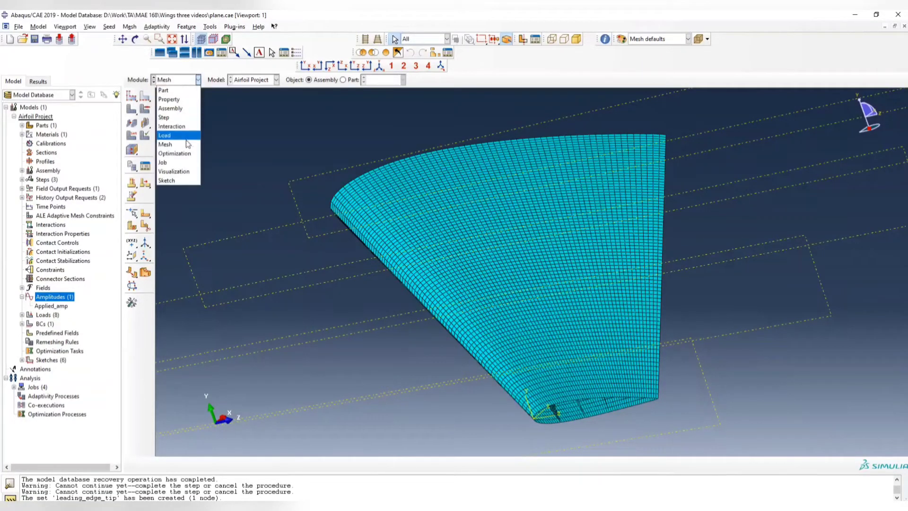
left_click(176, 162)
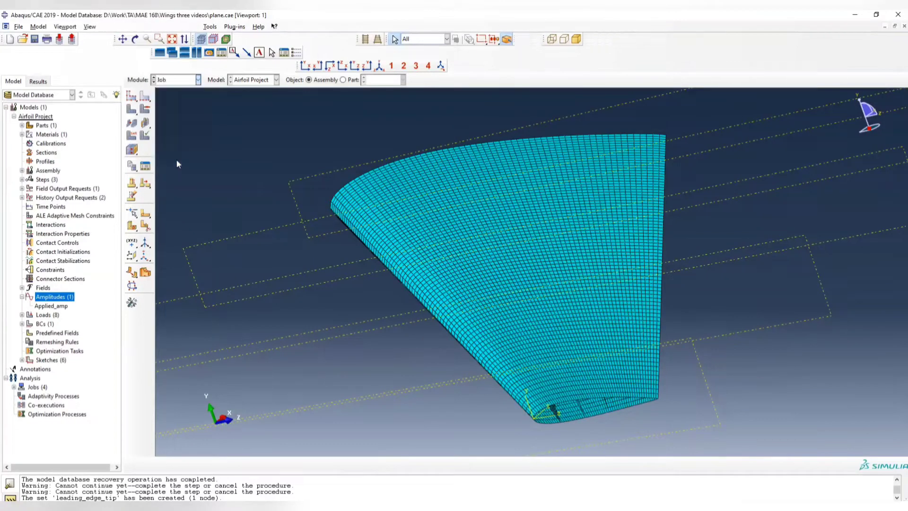
left_click(145, 97)
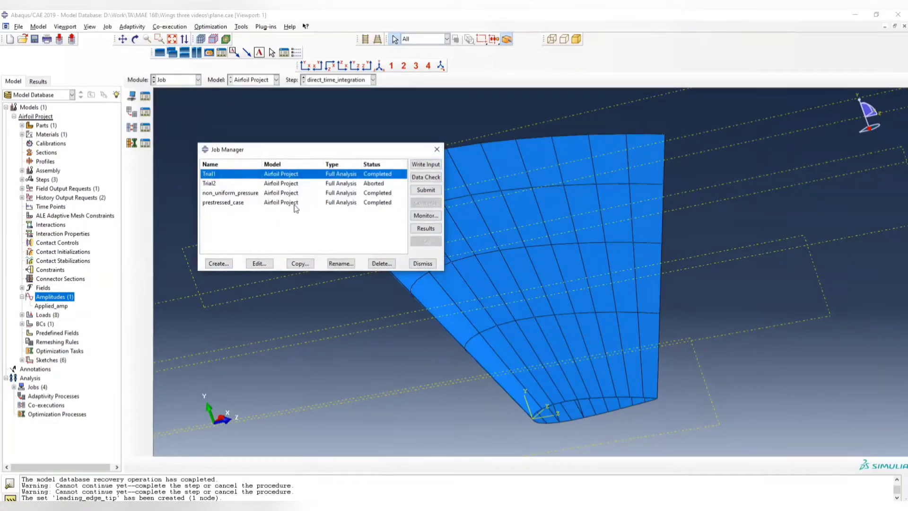
left_click(351, 184)
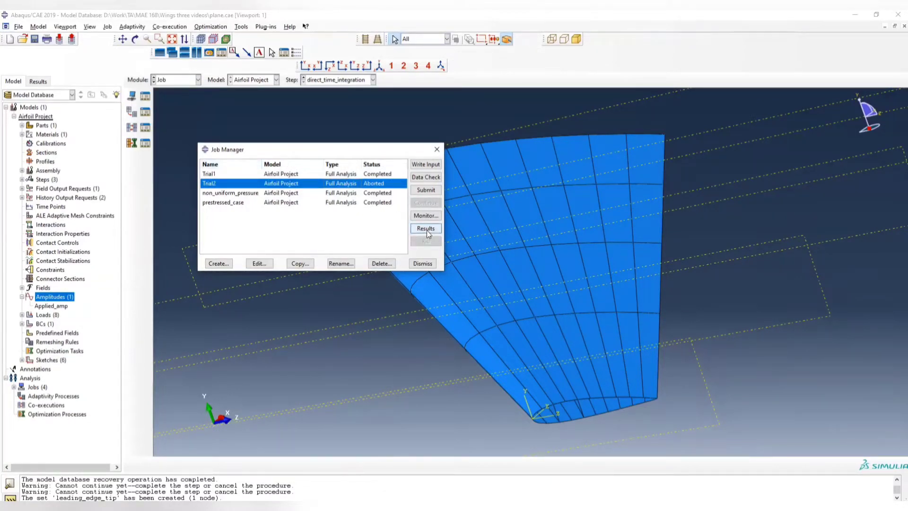
left_click(377, 263)
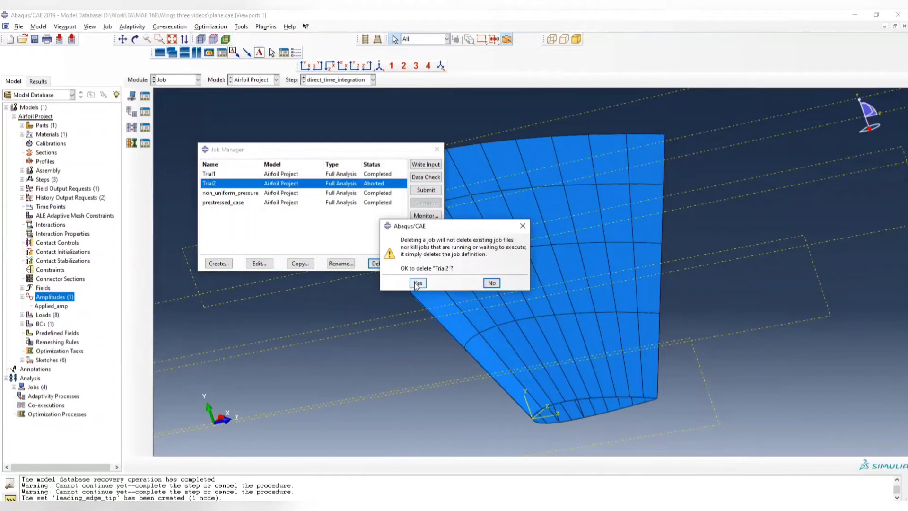
left_click(418, 284)
- Delete the remaining jobs non_uniform_pressure, Trial1 and prestressed_case
left_click(381, 263)
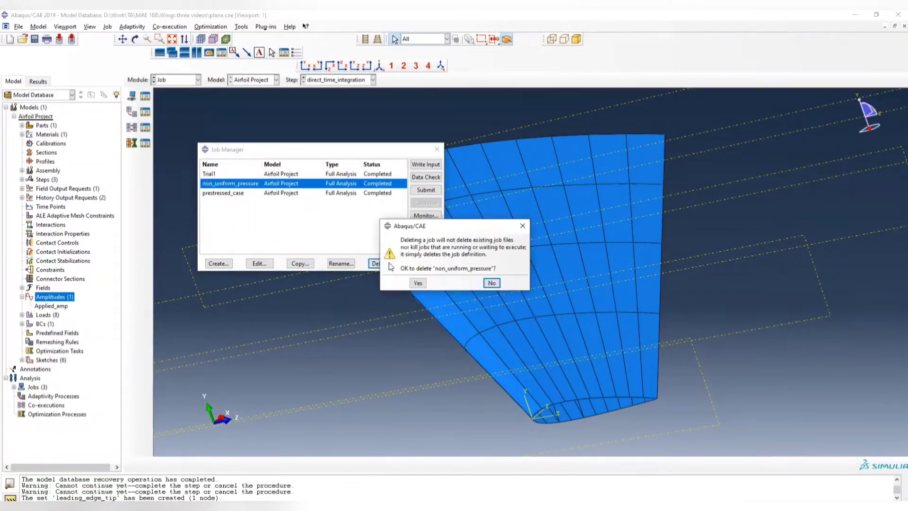
left_click(492, 283)
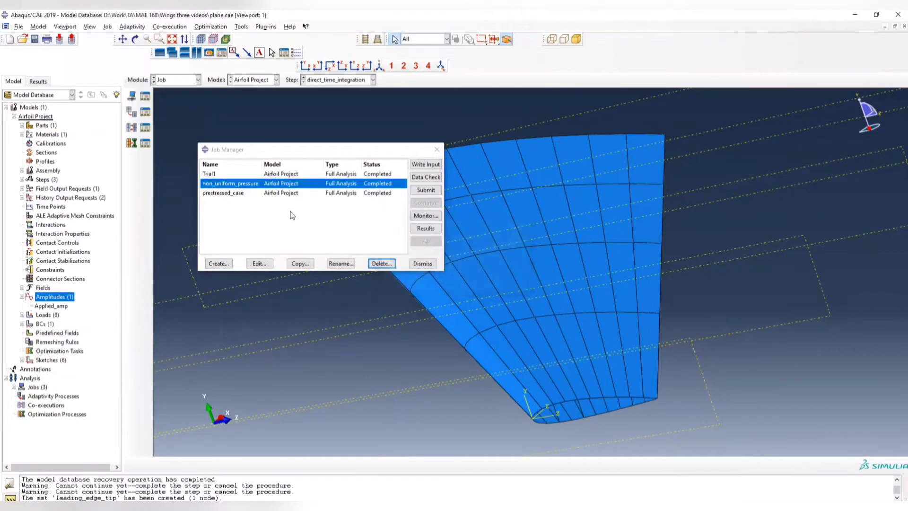
left_click(381, 264)
left_click(412, 284)
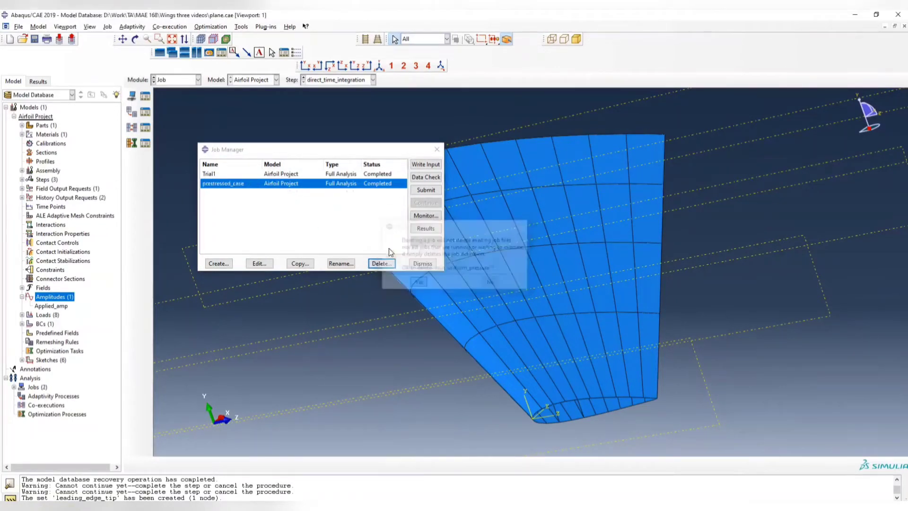
left_click(381, 263)
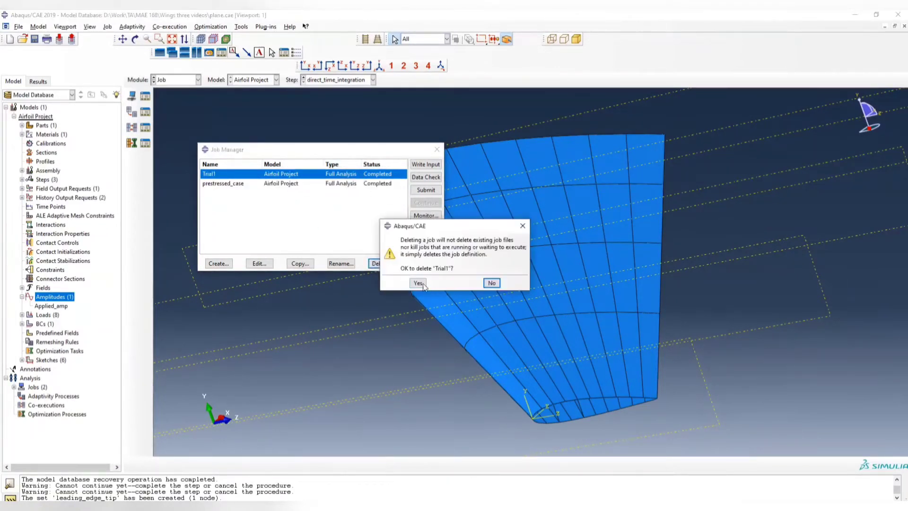
left_click(416, 284)
left_click(382, 263)
left_click(415, 283)
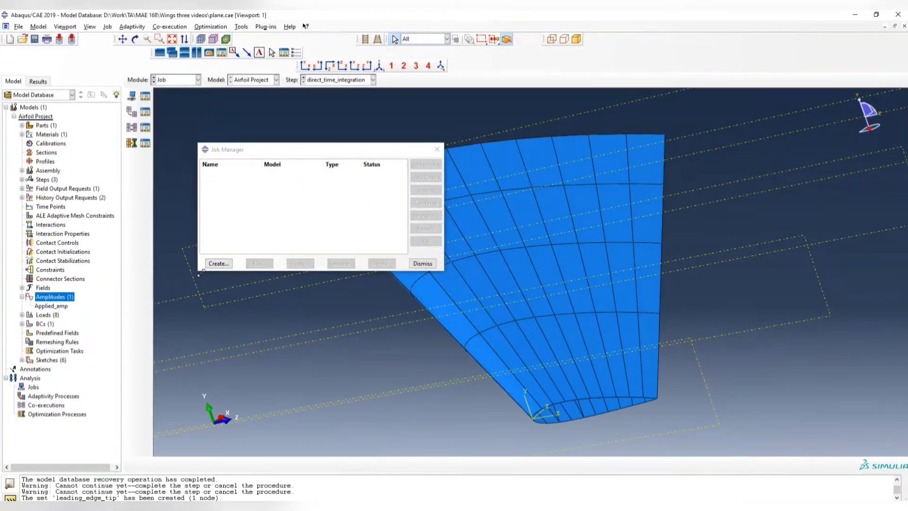
- Create a job named Direct_time_integration for the Airfoil Project model
left_click(219, 263)
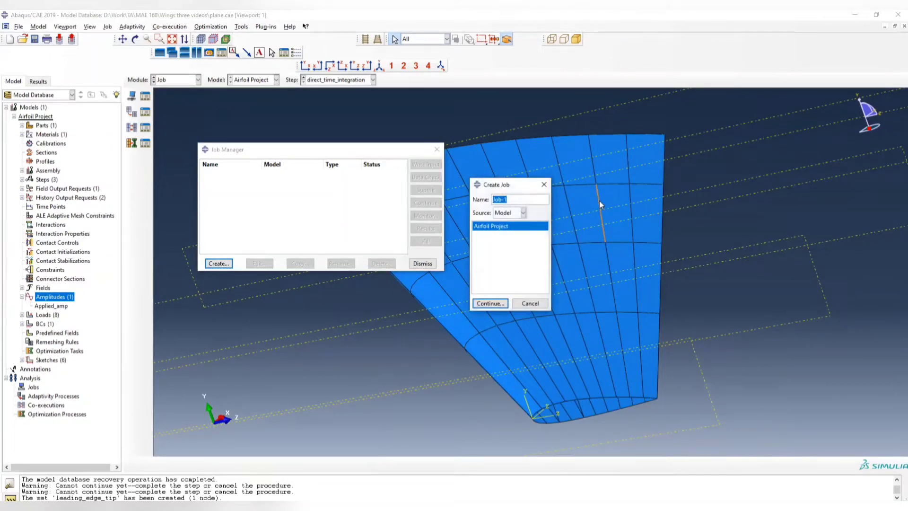
type("Direct_time_integration")
left_click(490, 303)
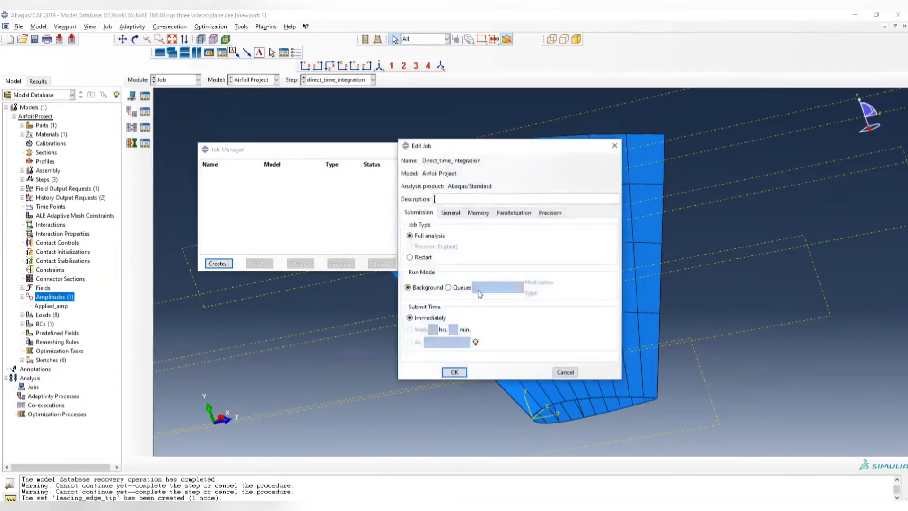
- Enable multiple processors in the Direct_time_integration job's parallelization settings and confirm the job definition
left_click(479, 213)
left_click(461, 214)
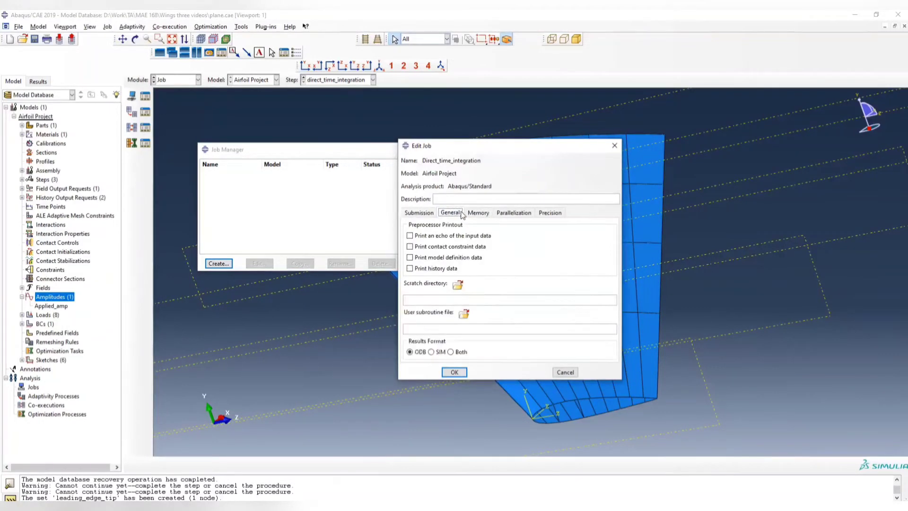
left_click(513, 213)
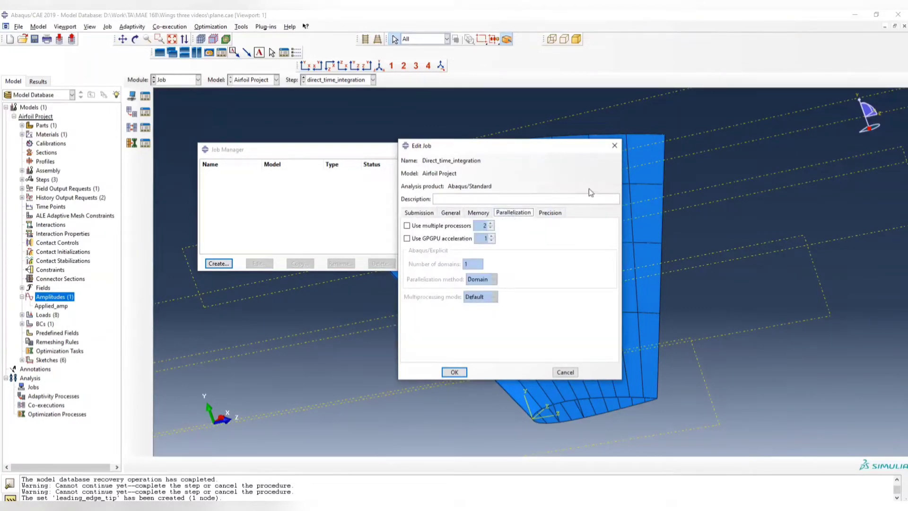
left_click(417, 230)
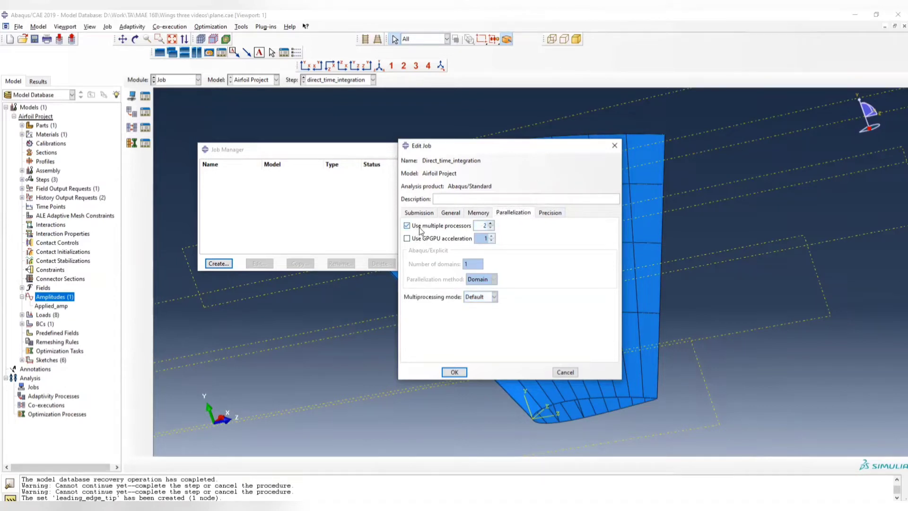
left_click(482, 226)
left_click(461, 374)
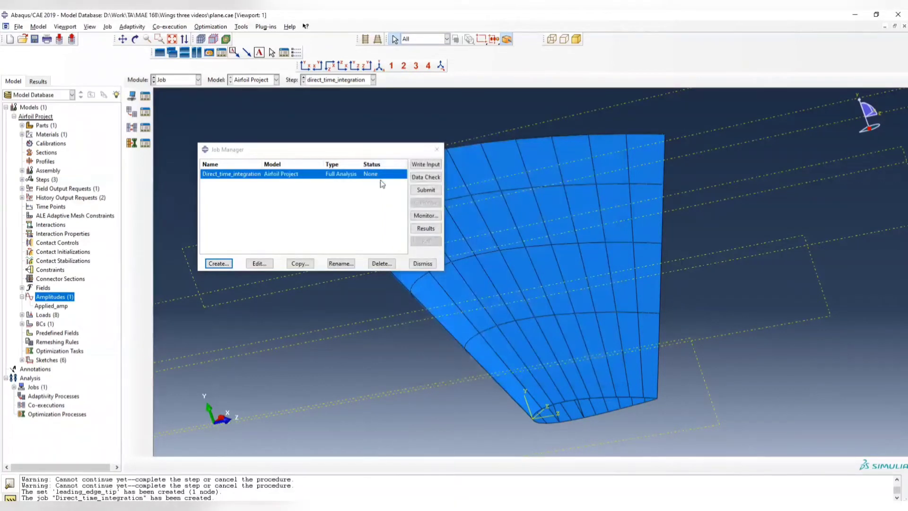
- Submit the Direct_time_integration job and monitor its progress, closing the monitor and job manager when done
left_click(426, 190)
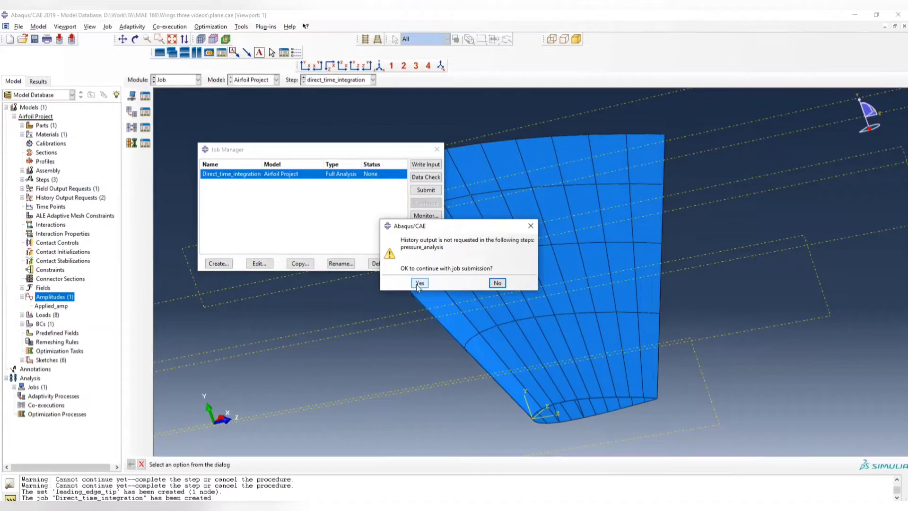
left_click(419, 283)
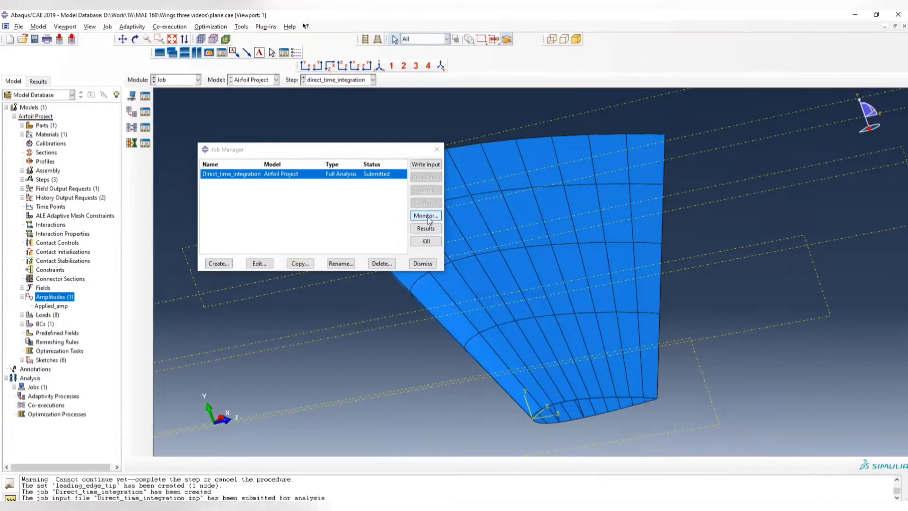
left_click(426, 216)
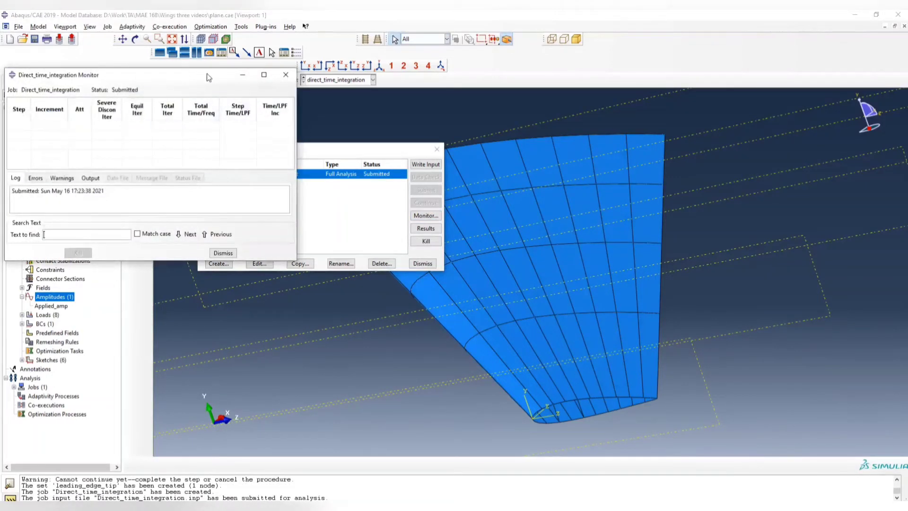
left_click_drag(208, 77, 696, 121)
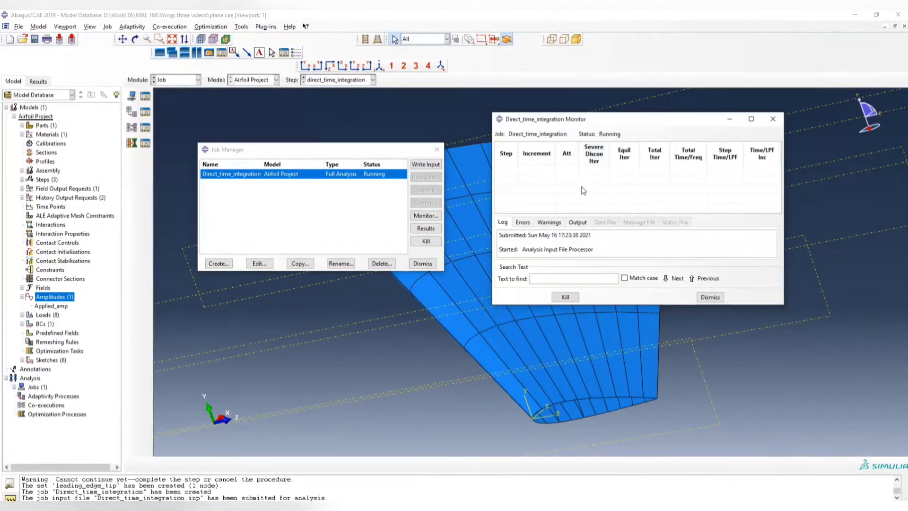
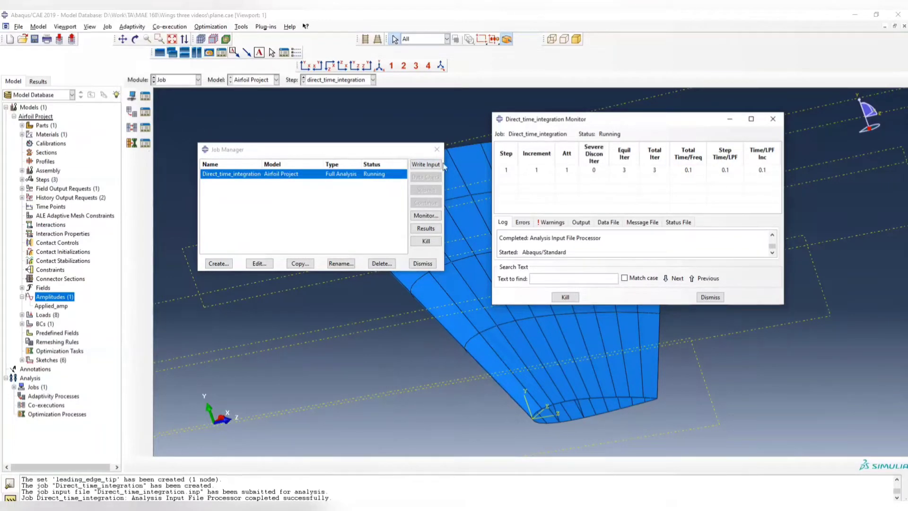
left_click(773, 120)
left_click(437, 149)
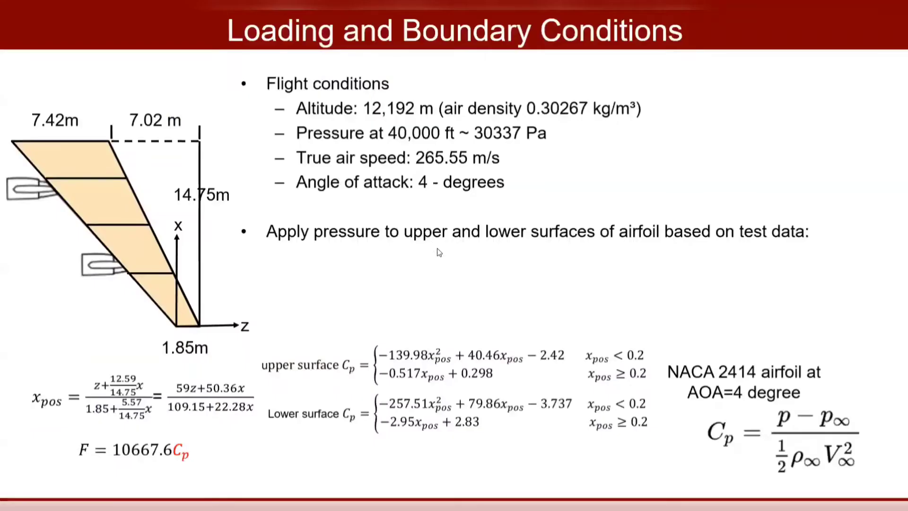
- Switch to the Step module and suppress the direct_time_integration step
left_click(388, 288)
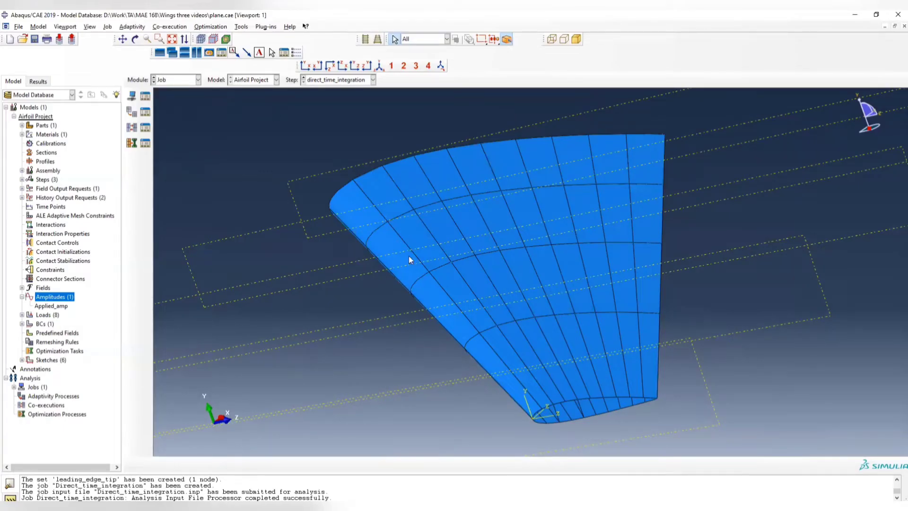
left_click_drag(453, 270, 522, 211, "ctrl+alt")
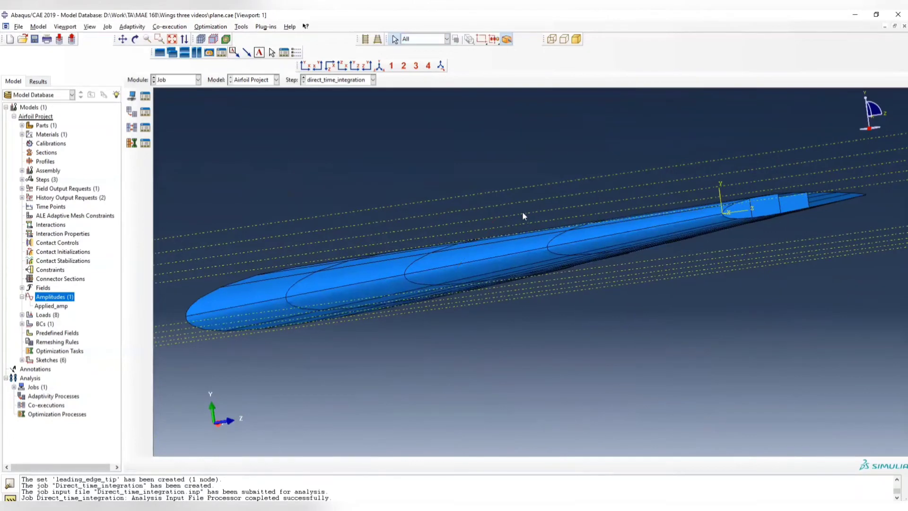
left_click_drag(379, 175, 439, 241, "ctrl+alt")
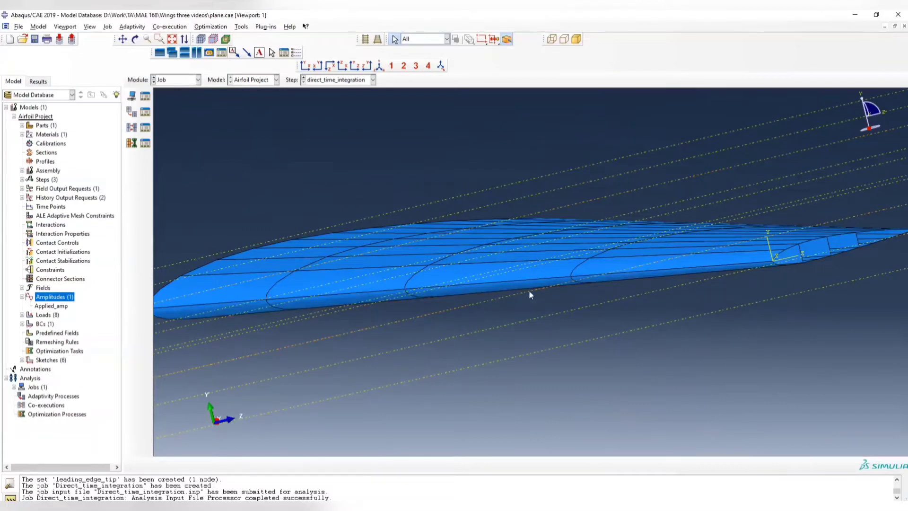
left_click(184, 80)
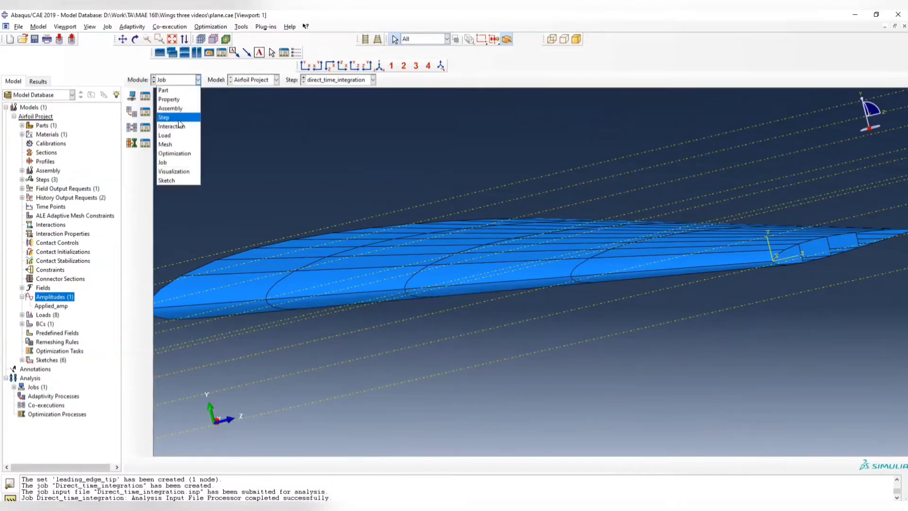
left_click(179, 118)
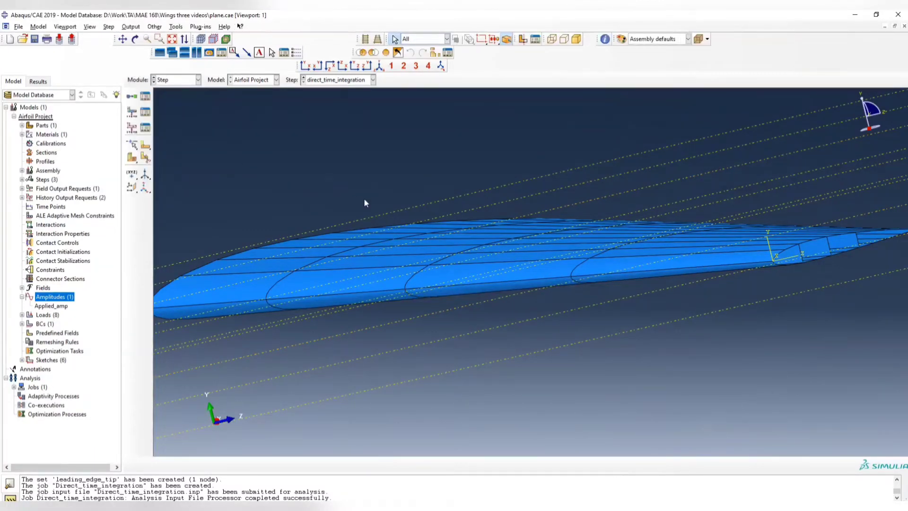
left_click_drag(461, 246, 466, 262, "ctrl+alt")
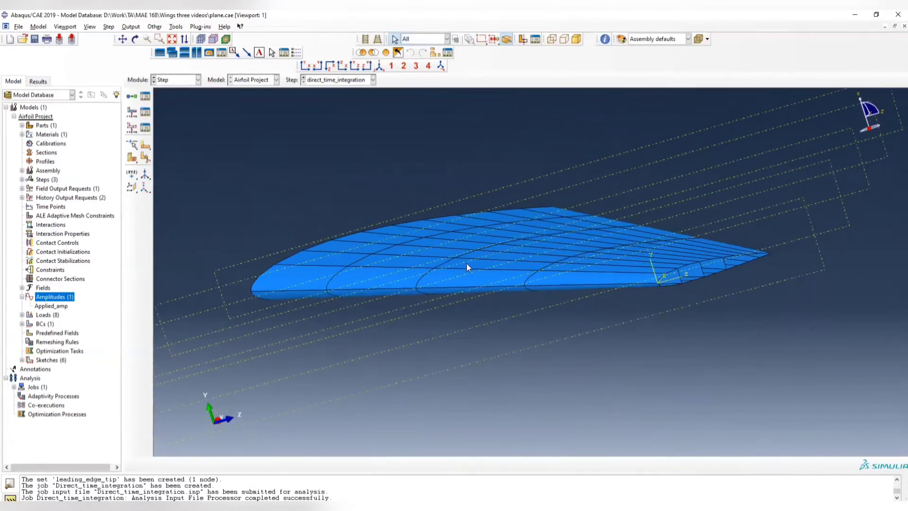
left_click(146, 96)
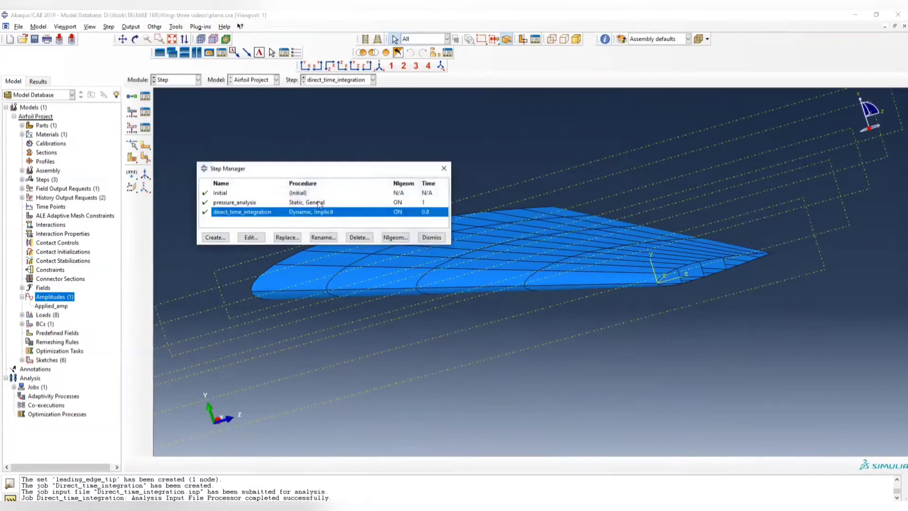
left_click(205, 214)
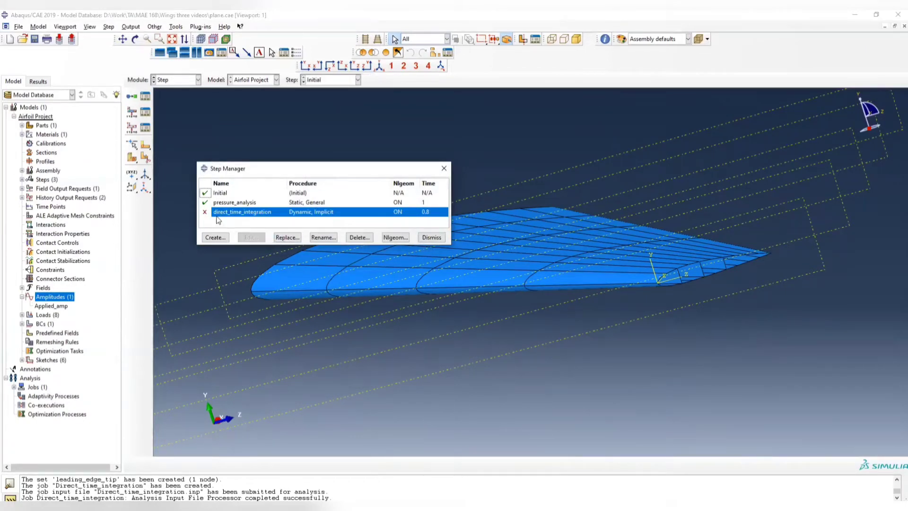
- Create a linear perturbation Frequency step named mode_extraction, inserted after pressure_analysis
left_click(250, 203)
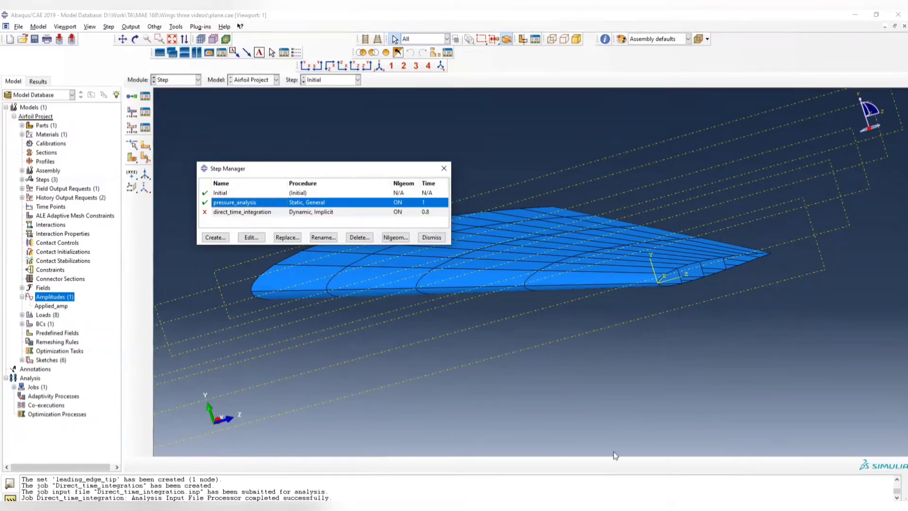
left_click(250, 239)
left_click(222, 239)
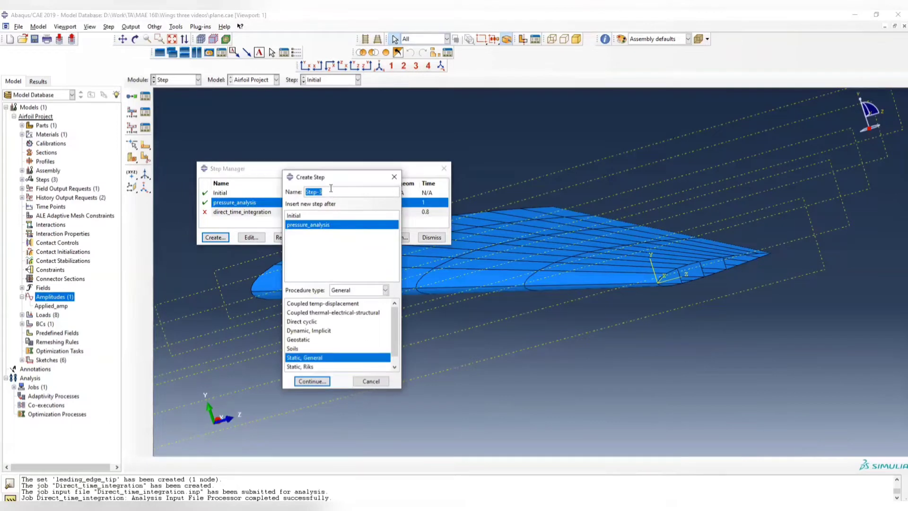
type("extraction")
left_click(385, 291)
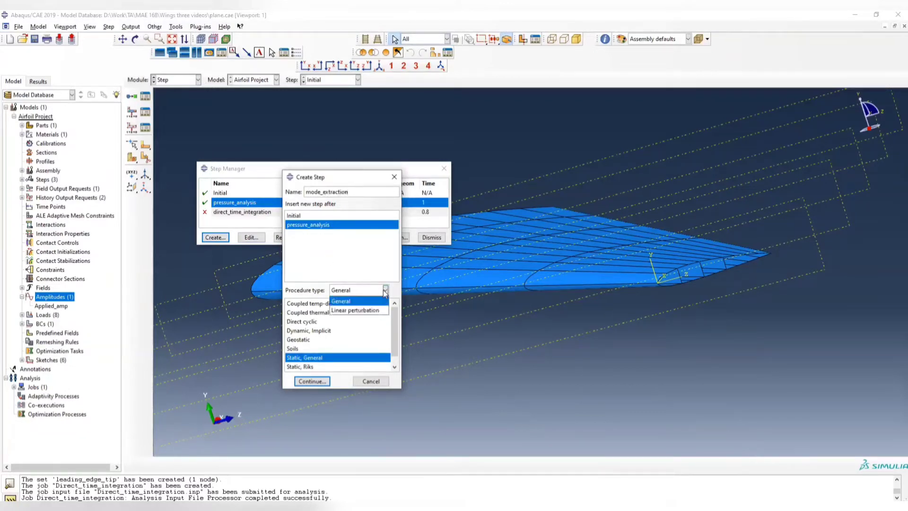
left_click(361, 314)
left_click(314, 313)
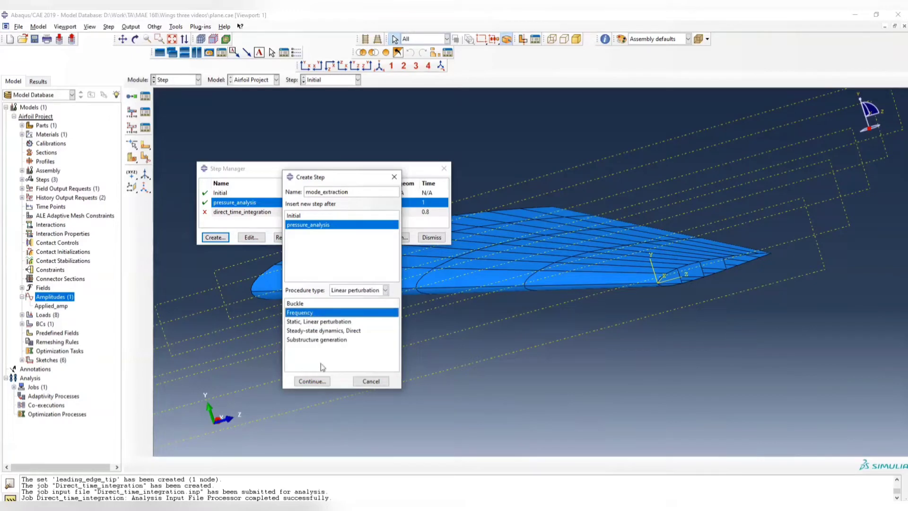
left_click(311, 381)
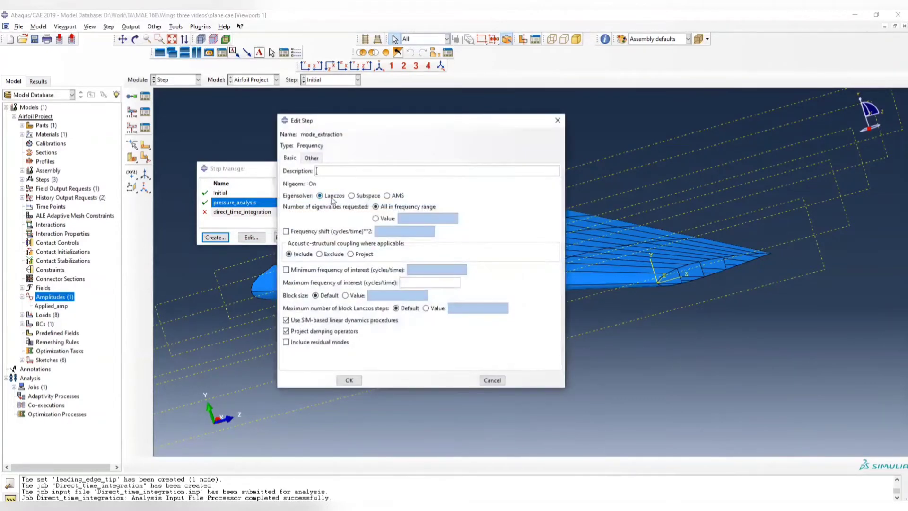
- Request 10 eigenvalues for the mode_extraction step, check its solver options, and confirm the step
left_click(375, 218)
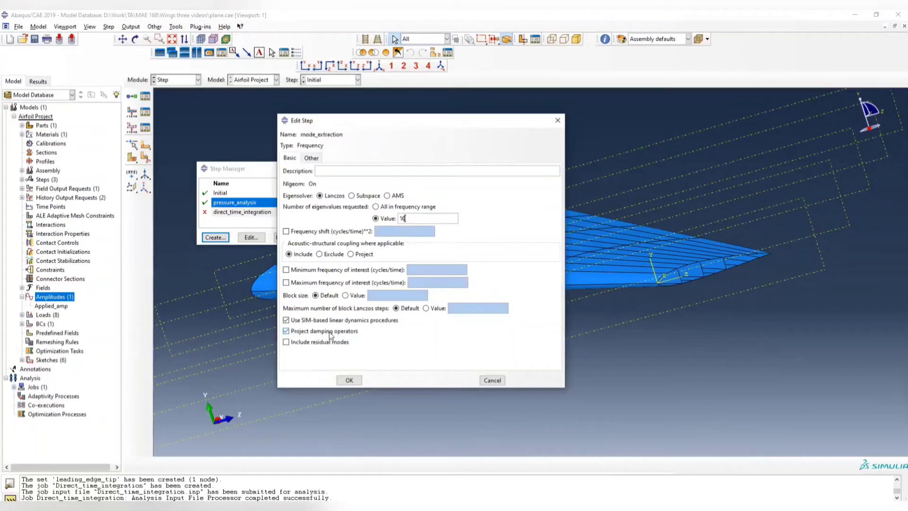
left_click(312, 158)
left_click(294, 158)
left_click(312, 159)
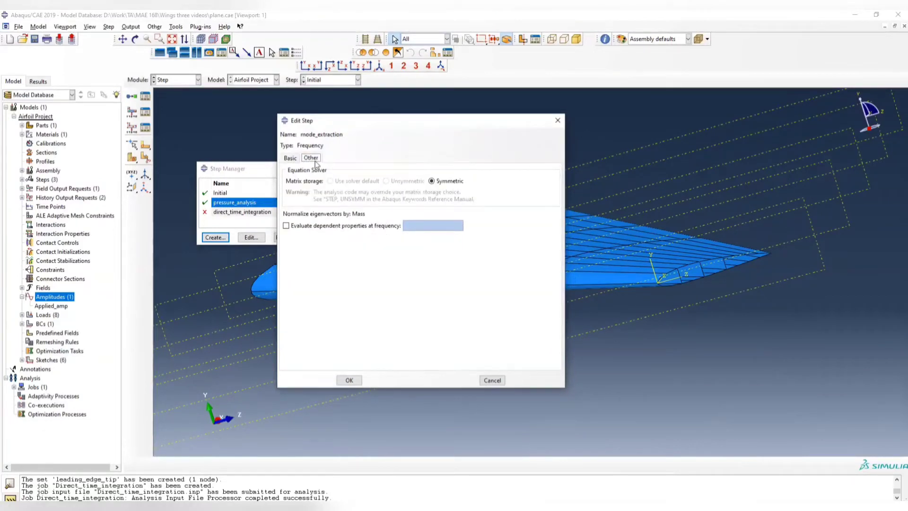
left_click(297, 160)
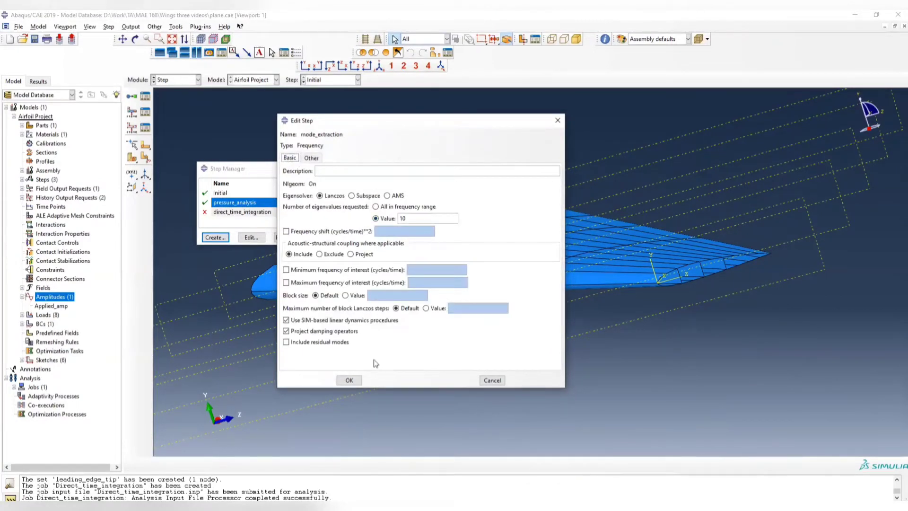
left_click(356, 381)
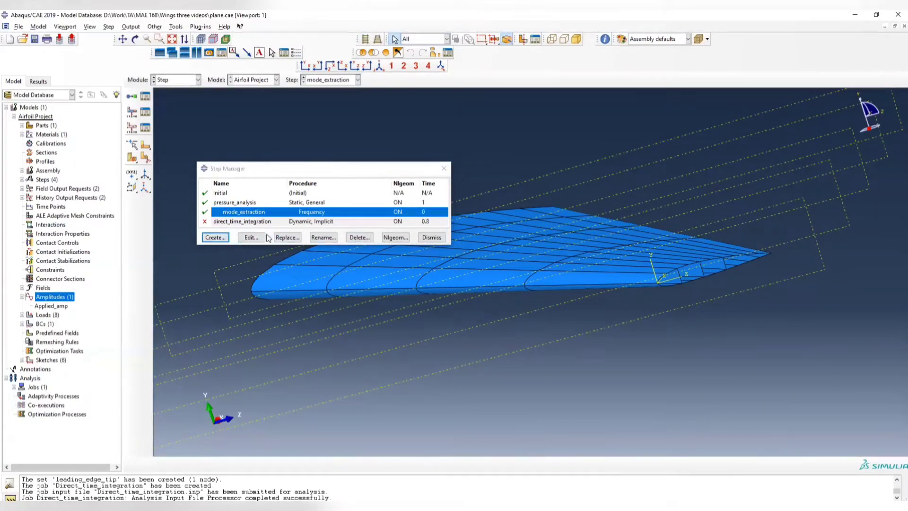
- Add a linear perturbation Modal dynamics step named modal dynamics after mode_extraction and open its settings
left_click(226, 238)
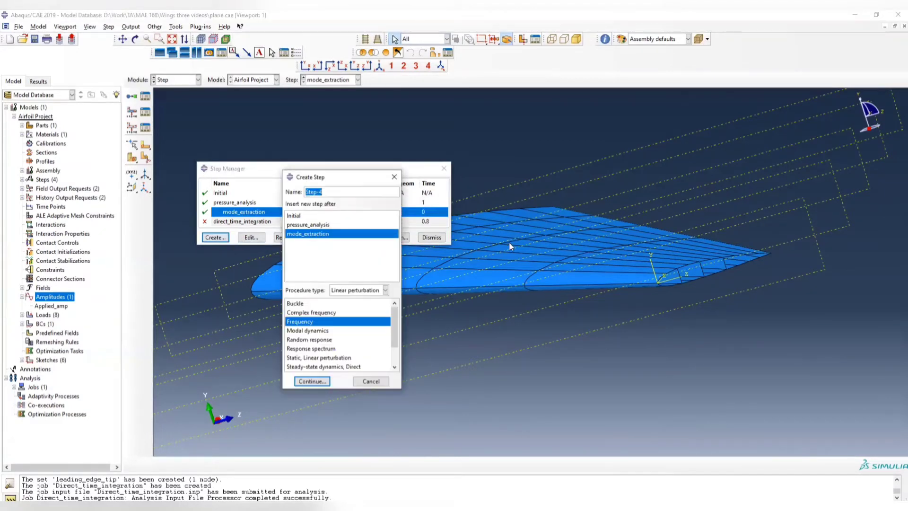
type("modal dynamics")
left_click(374, 291)
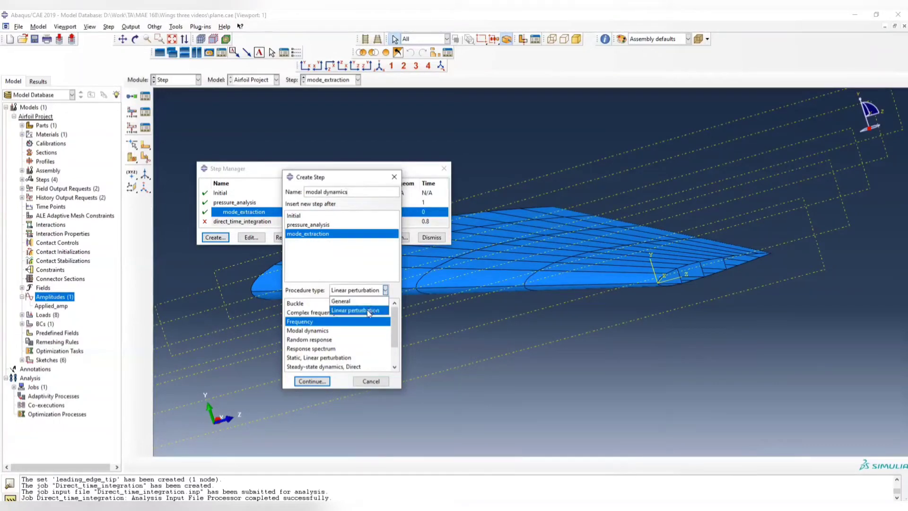
left_click(369, 311)
scroll(323, 336, "down", 2)
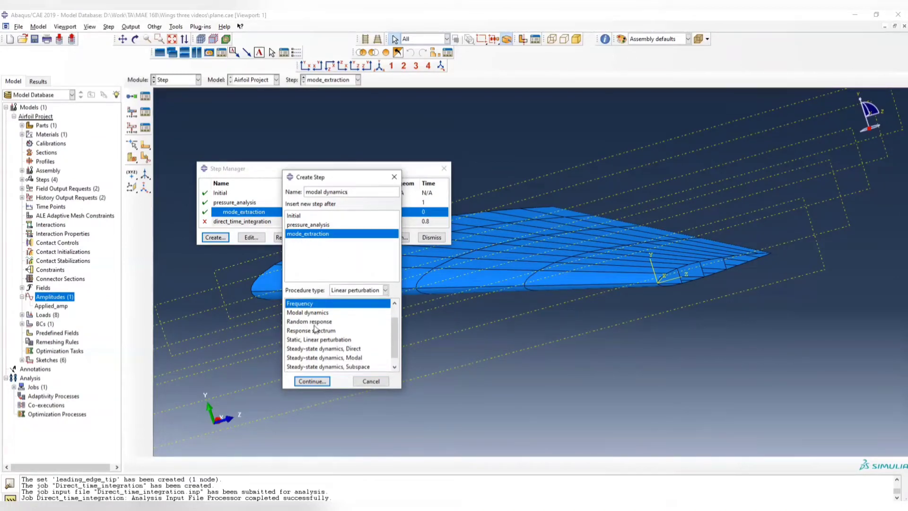
scroll(316, 330, "down", 1)
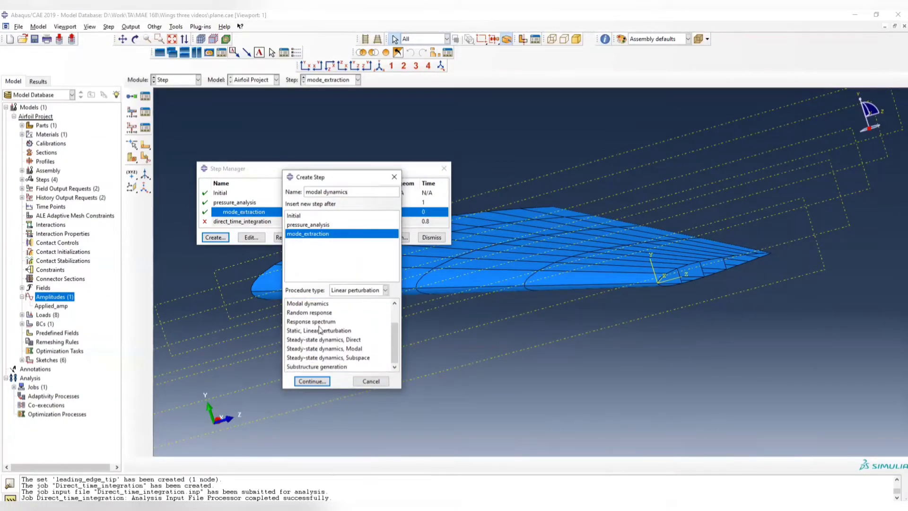
scroll(322, 326, "up", 2)
left_click(317, 322)
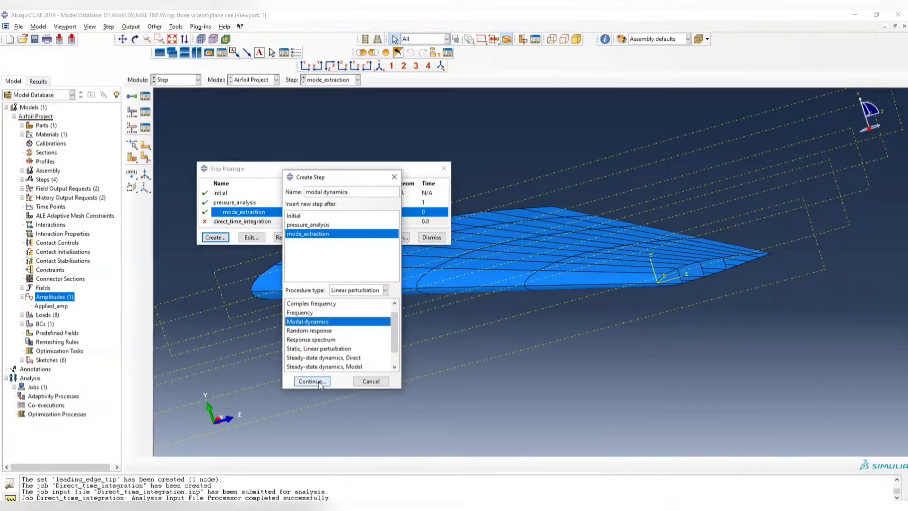
key("Return")
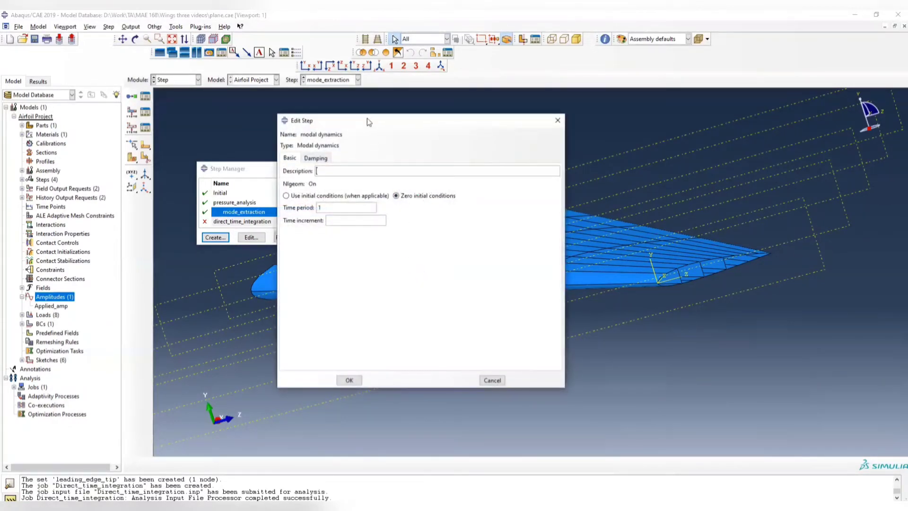
- Set the modal dynamics step's time period to 0.8 and time increment to 0.01, and check its damping options
left_click_drag(378, 122, 445, 114)
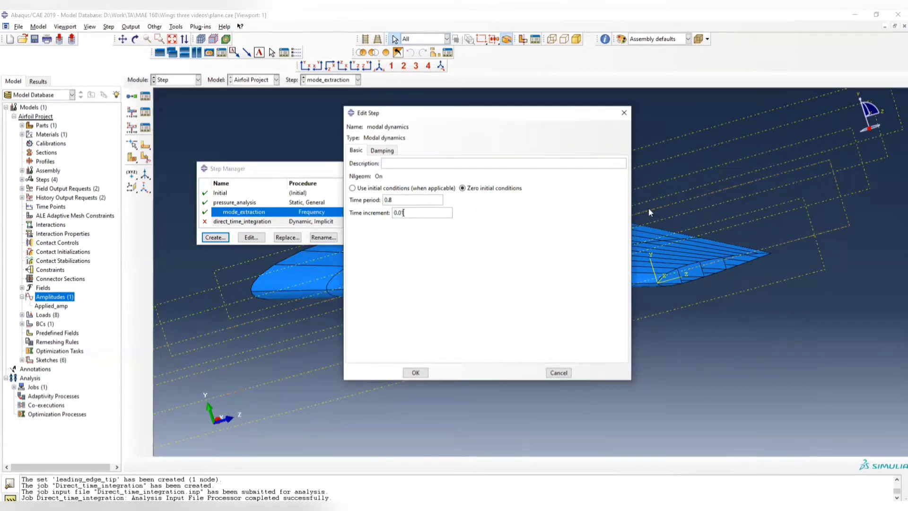
triple_click(415, 214)
left_click(416, 213)
left_click(383, 151)
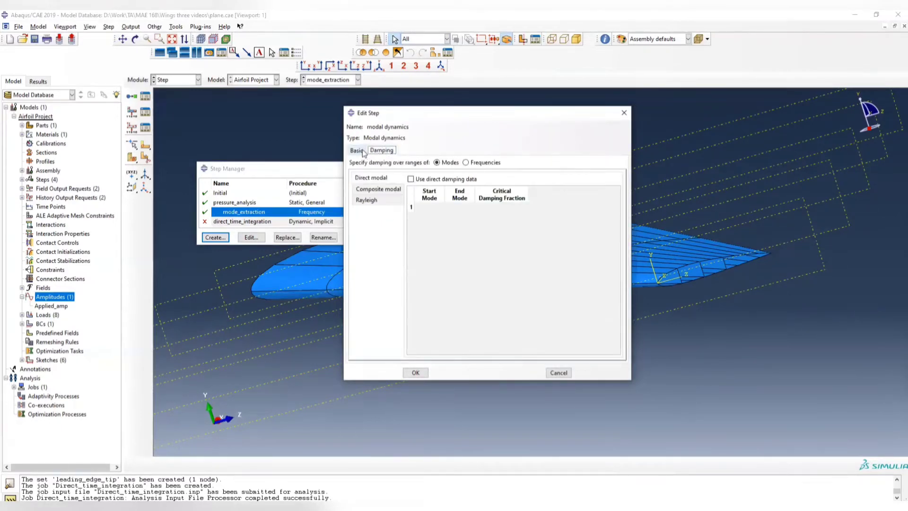
left_click(363, 151)
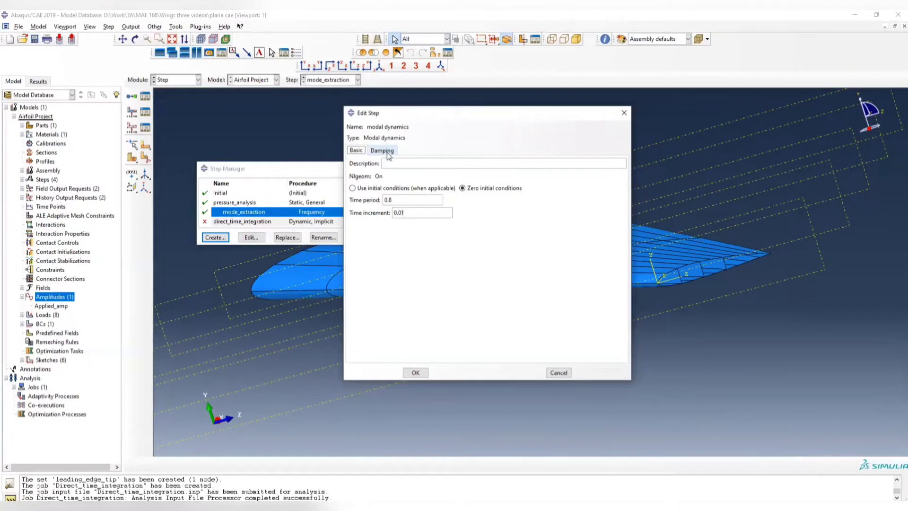
- Make the modal dynamics step use initial conditions when applicable, confirm it, and review the list of analysis steps
left_click(376, 188)
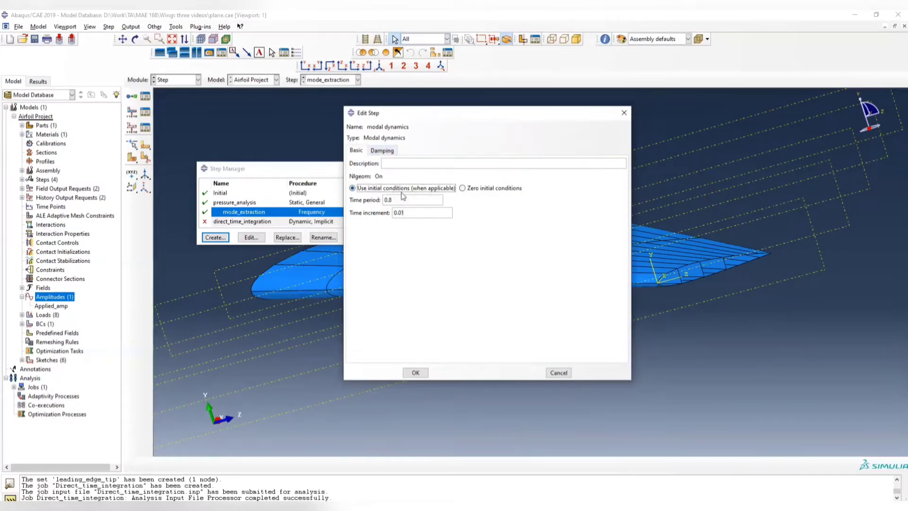
left_click(466, 188)
left_click(423, 190)
left_click(421, 375)
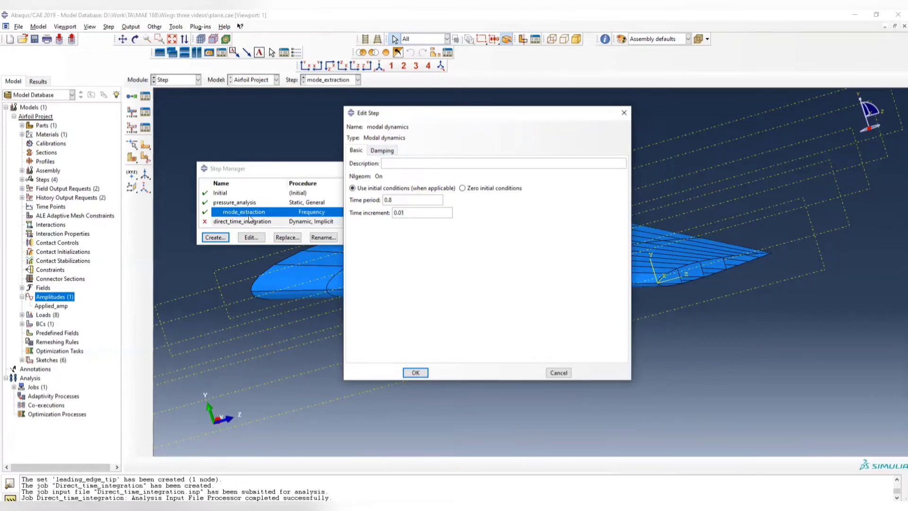
left_click(416, 373)
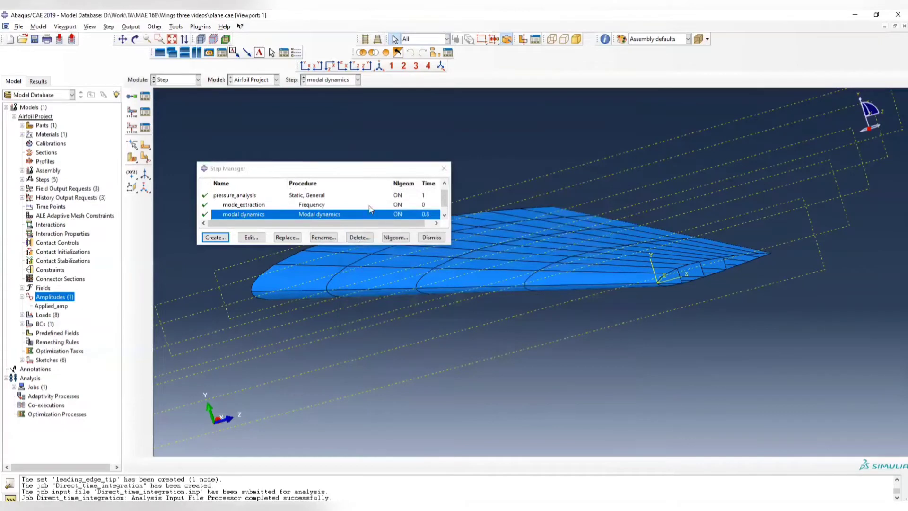
scroll(428, 201, "down", 1)
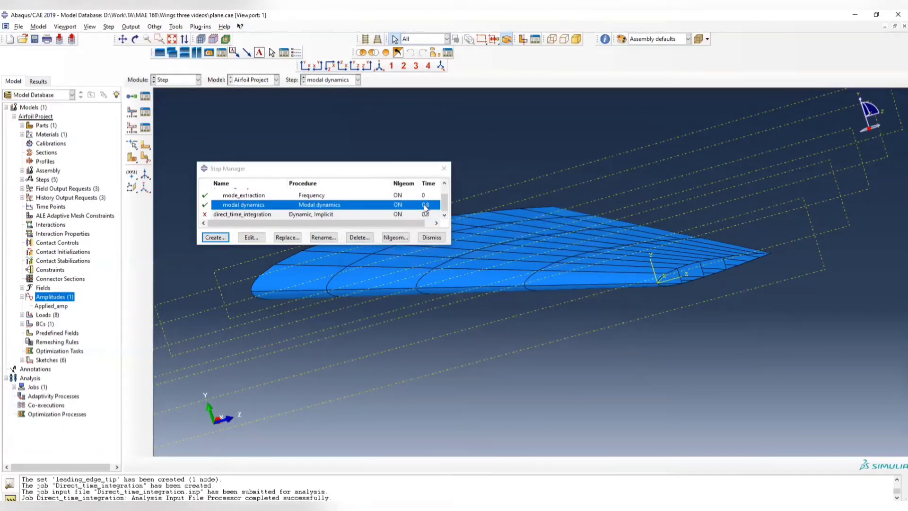
left_click(444, 168)
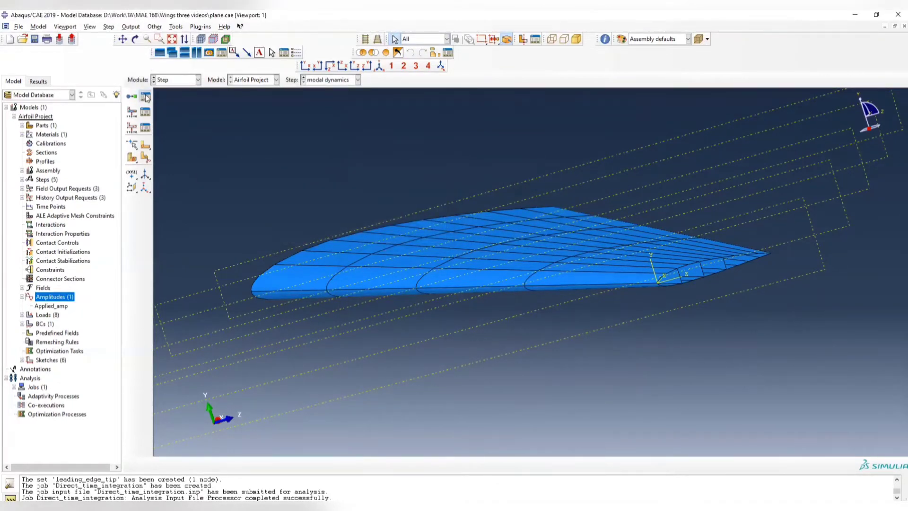
left_click(146, 97)
left_click(444, 168)
- Restrict the modal dynamics step's field output request to S and U, written every 1 increment
left_click(146, 111)
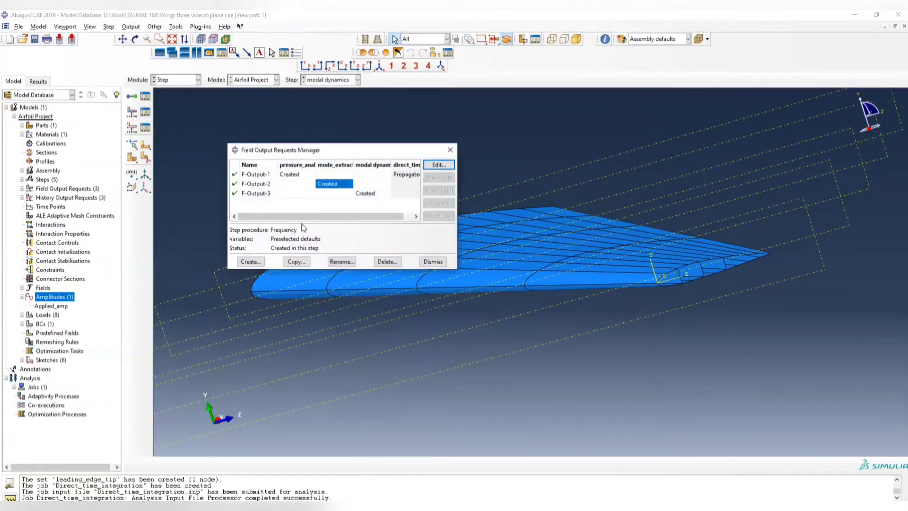
left_click(375, 195)
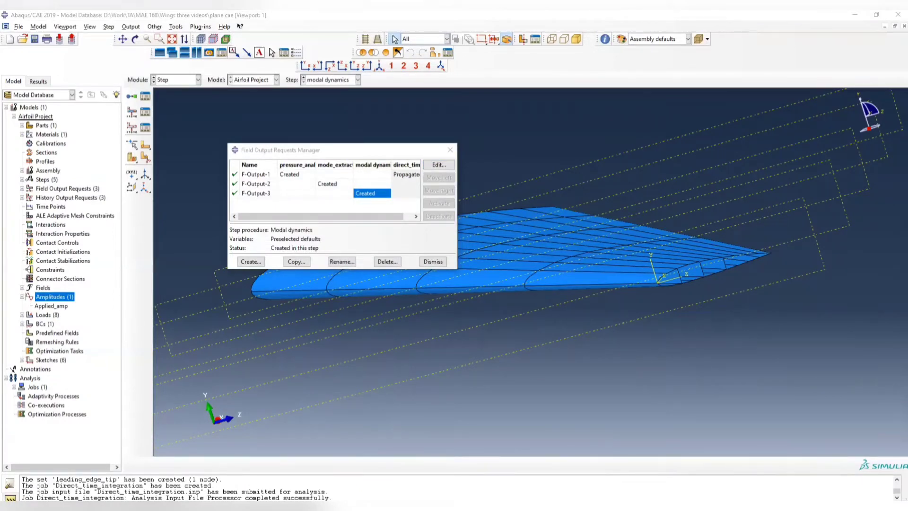
left_click(509, 250)
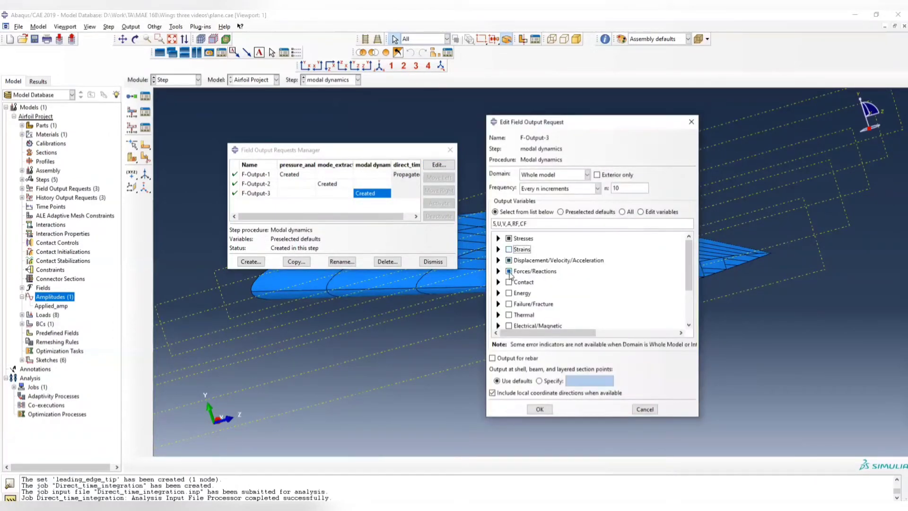
left_click(509, 272)
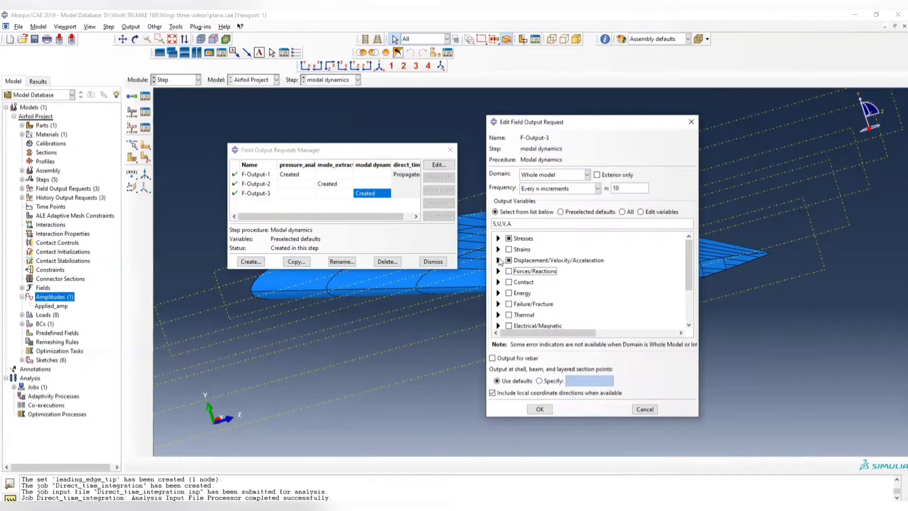
left_click(498, 260)
left_click(508, 260)
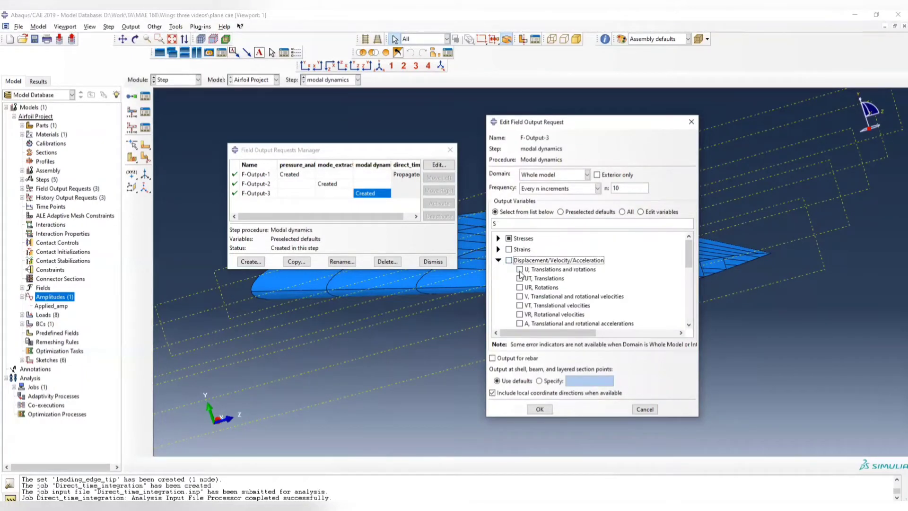
left_click(520, 269)
left_click(498, 238)
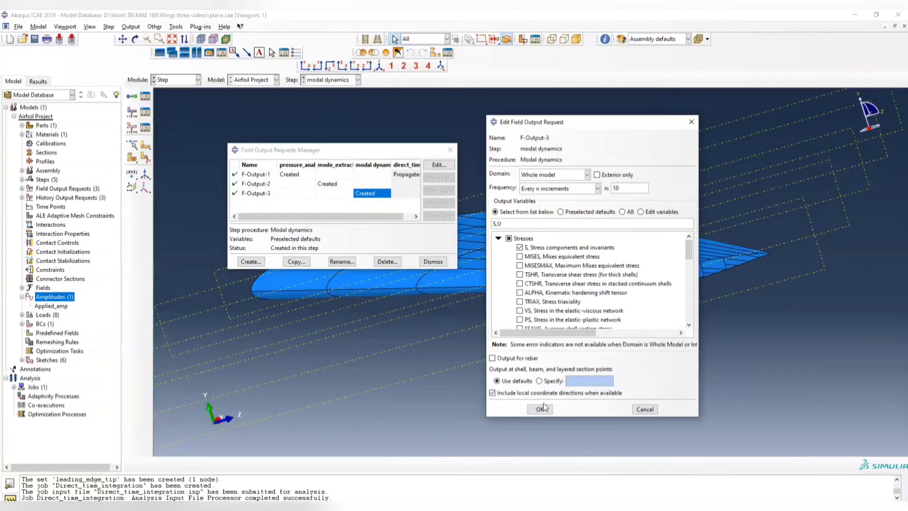
double_click(625, 189)
type("1")
left_click(544, 408)
- Check the field output requests of the mode_extraction and pressure_analysis steps, then close the field output manager
left_click(319, 184)
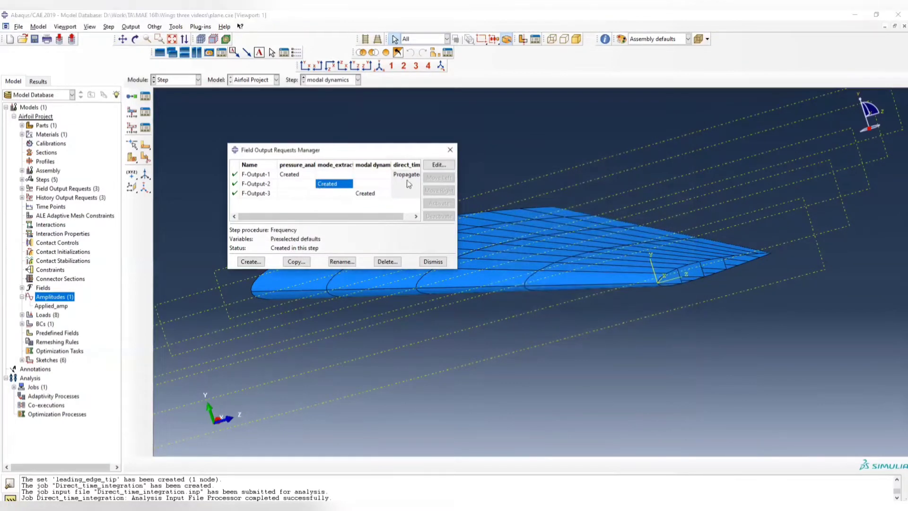
left_click(429, 166)
left_click(627, 77)
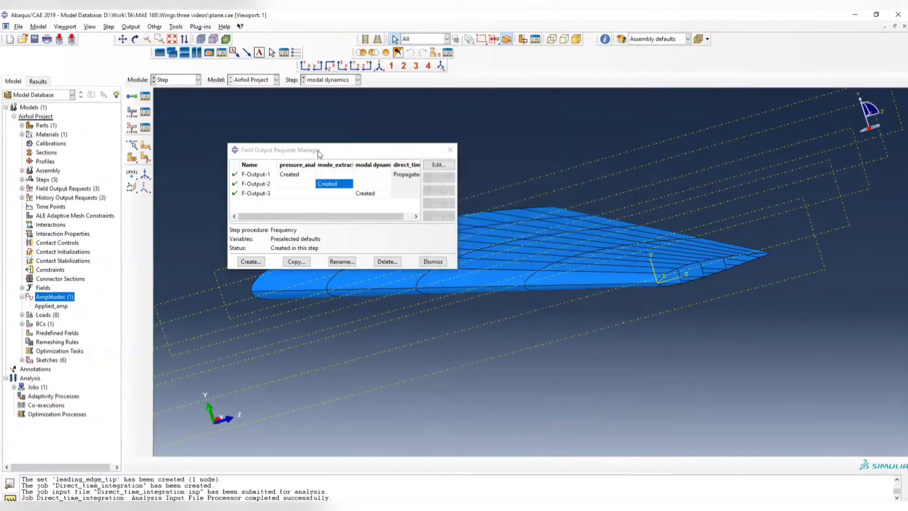
left_click(297, 175)
left_click(439, 164)
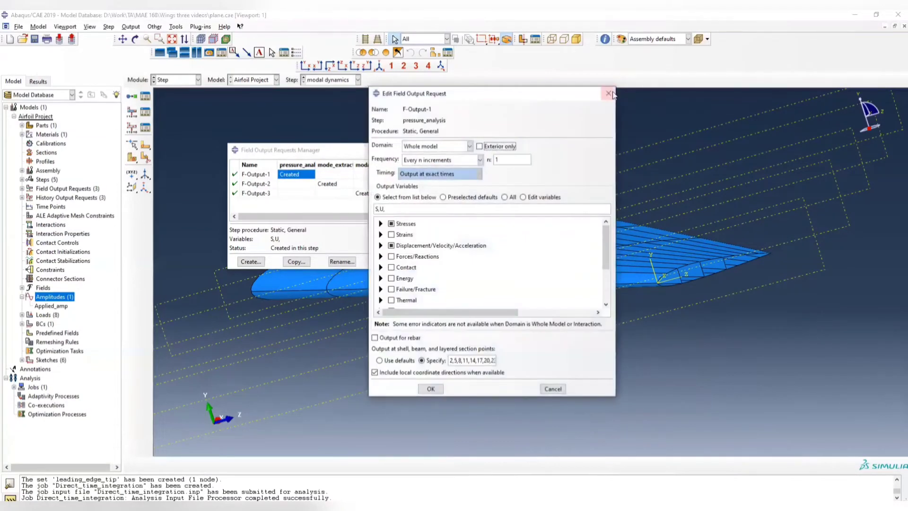
left_click(609, 93)
left_click_drag(409, 153, 412, 153)
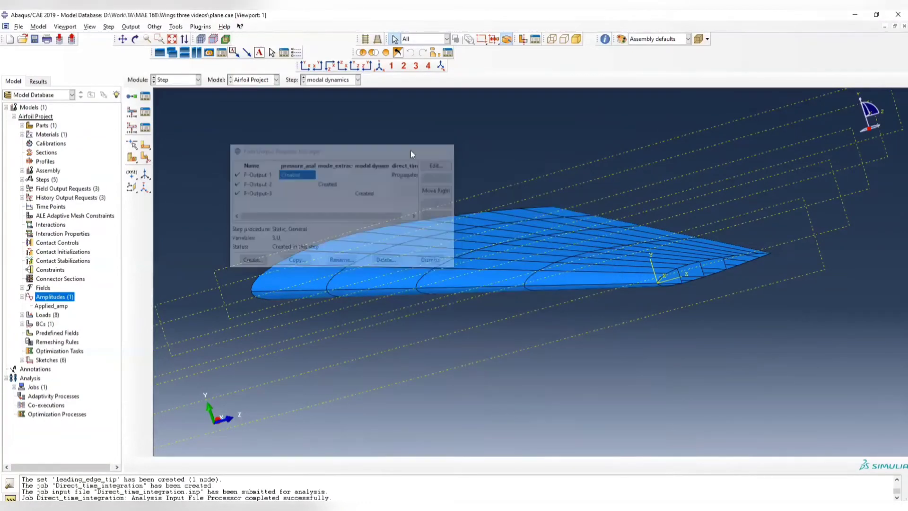
- Create a history output request named modal_dynamics in the modal dynamics step, with the set leading_edge_tip as its domain
left_click(146, 127)
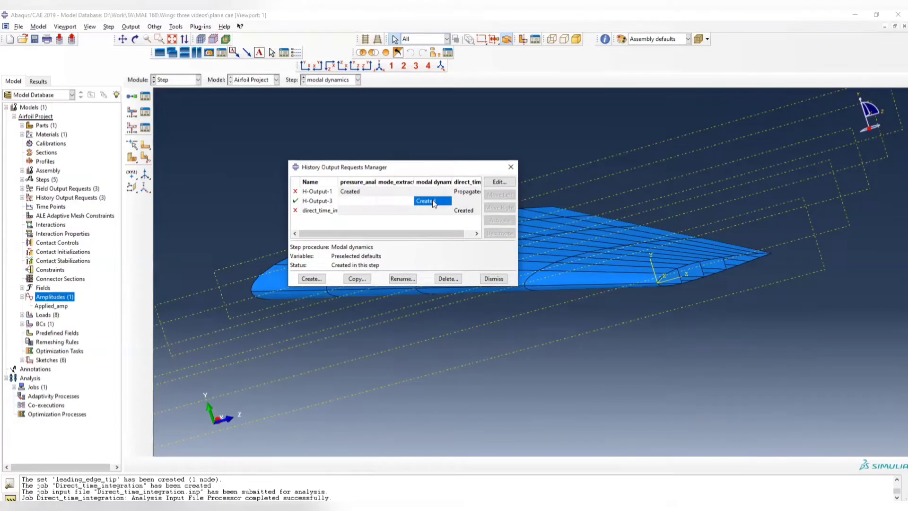
left_click(312, 279)
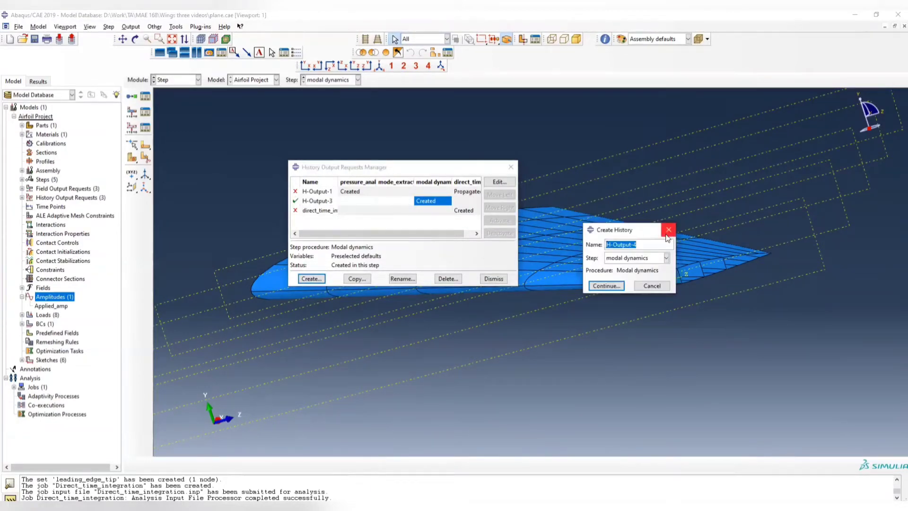
type("modal_dynamics")
left_click(606, 286)
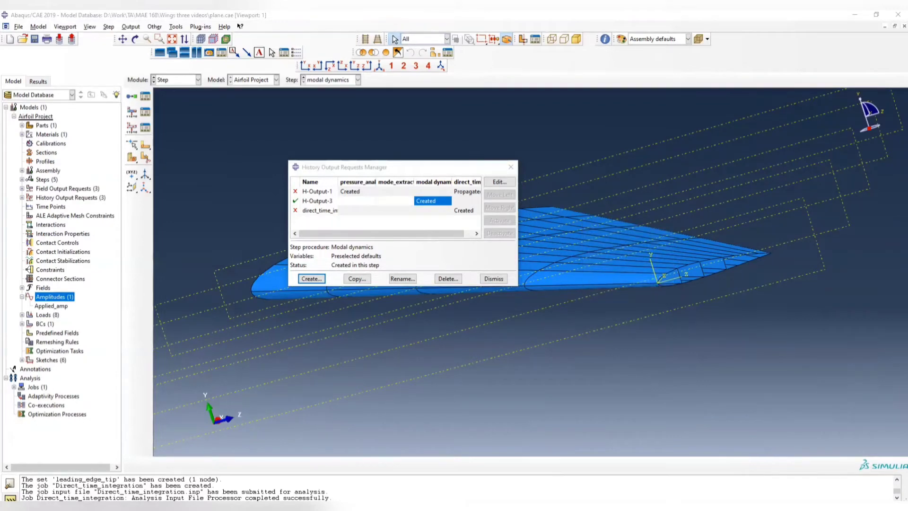
left_click(360, 234)
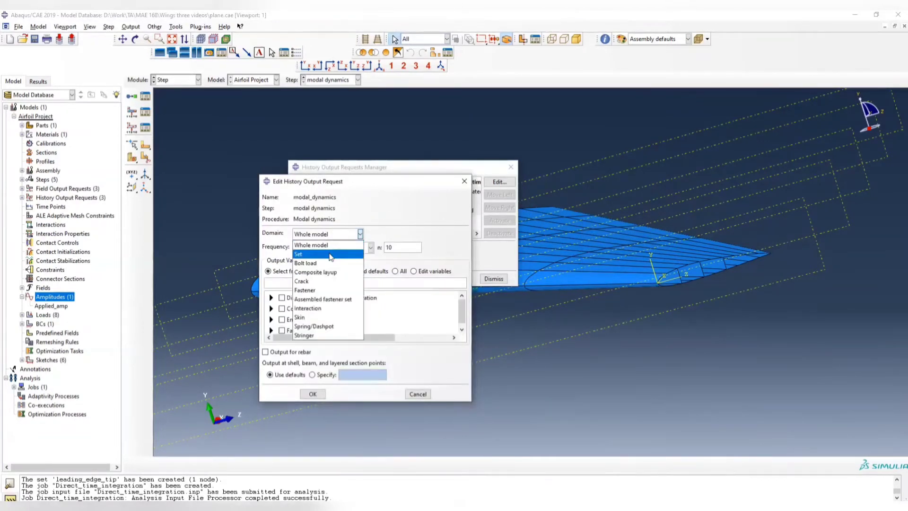
left_click(329, 257)
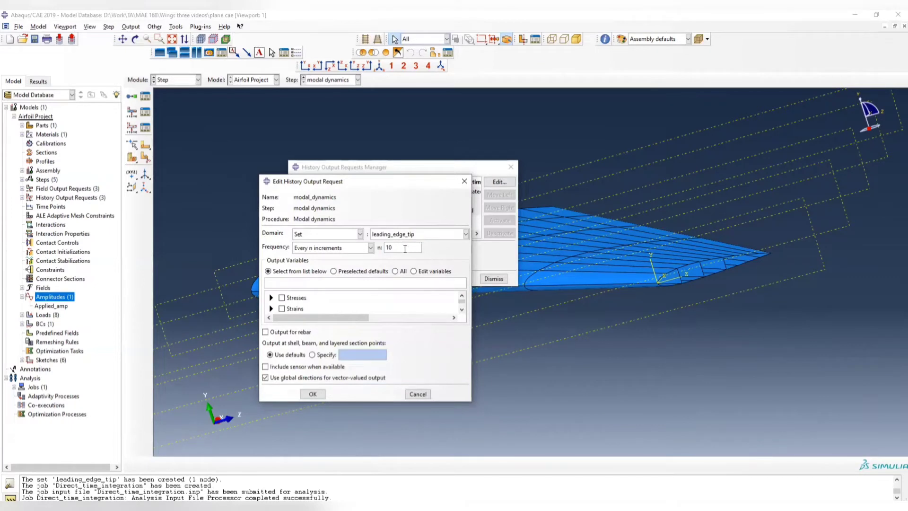
- Request displacement U2 every 1 increment for the modal_dynamics history output, and suppress the H-Output-3 request
type("1")
scroll(317, 307, "down", 1)
left_click(271, 300)
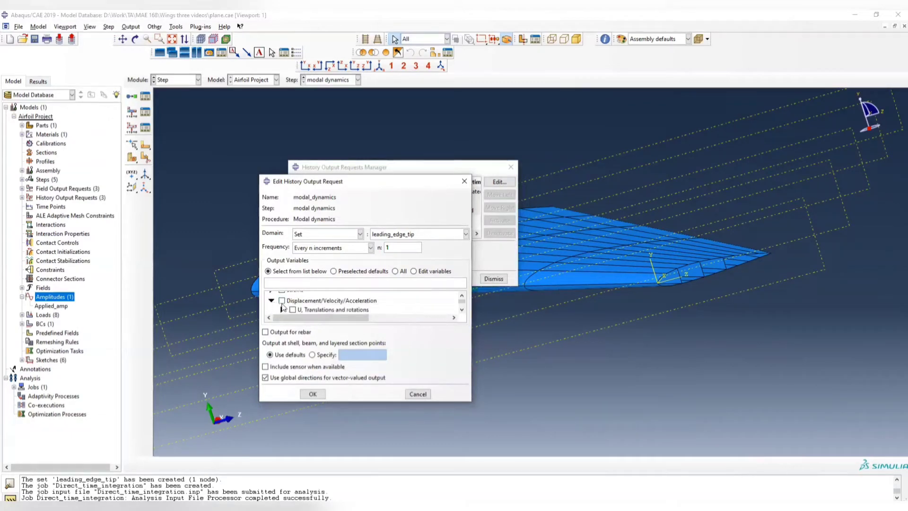
left_click(279, 311)
left_click(286, 298)
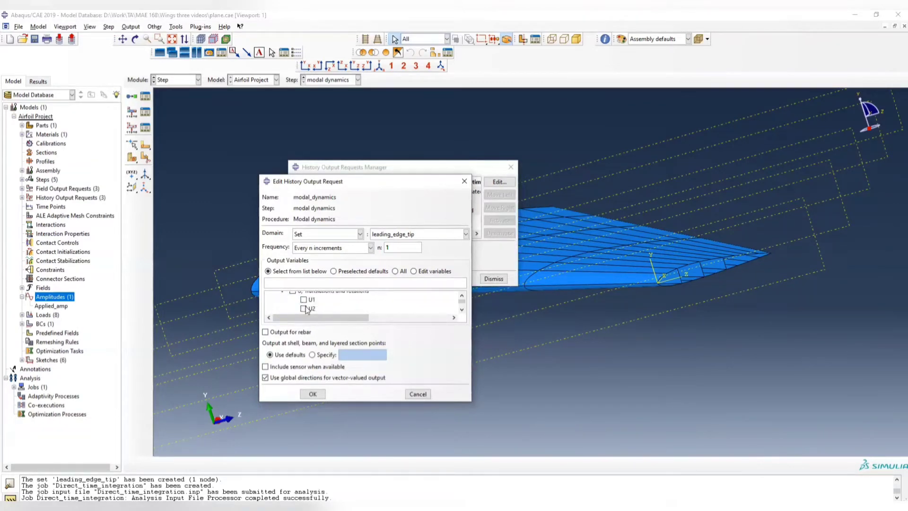
left_click(303, 308)
left_click(313, 394)
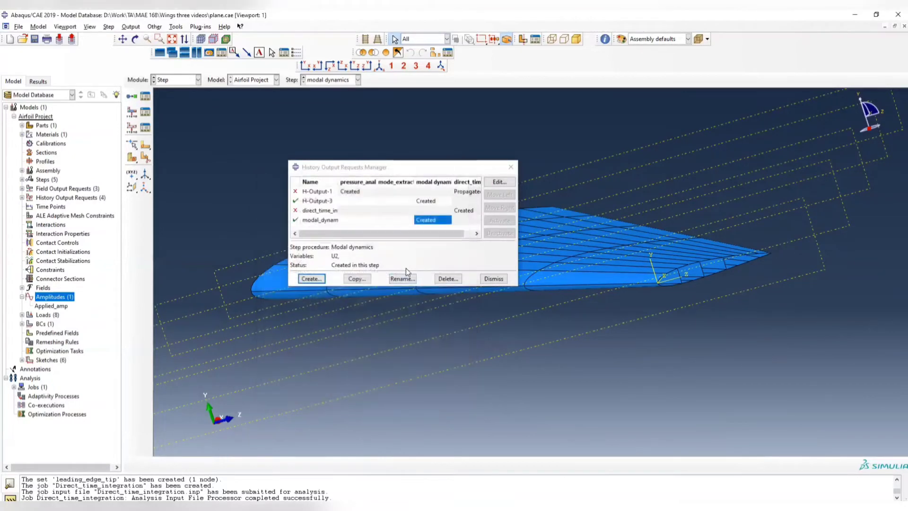
left_click(297, 201)
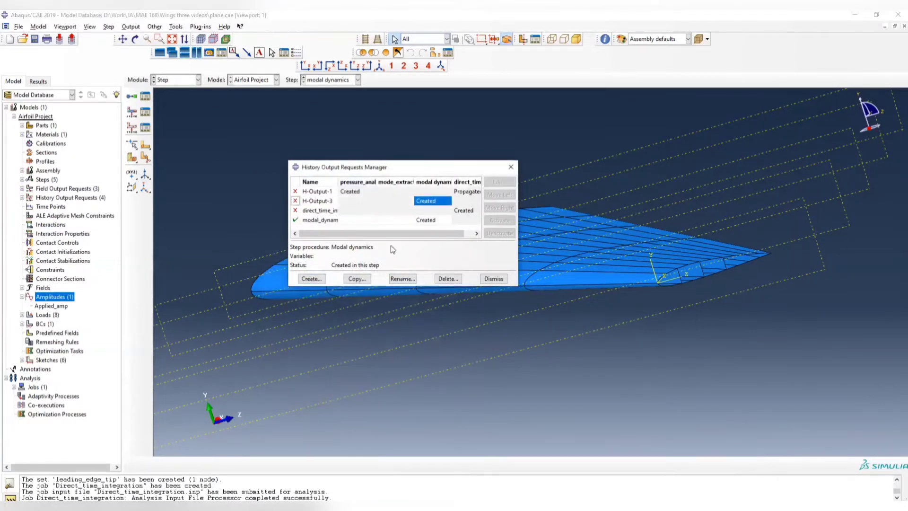
left_click(509, 168)
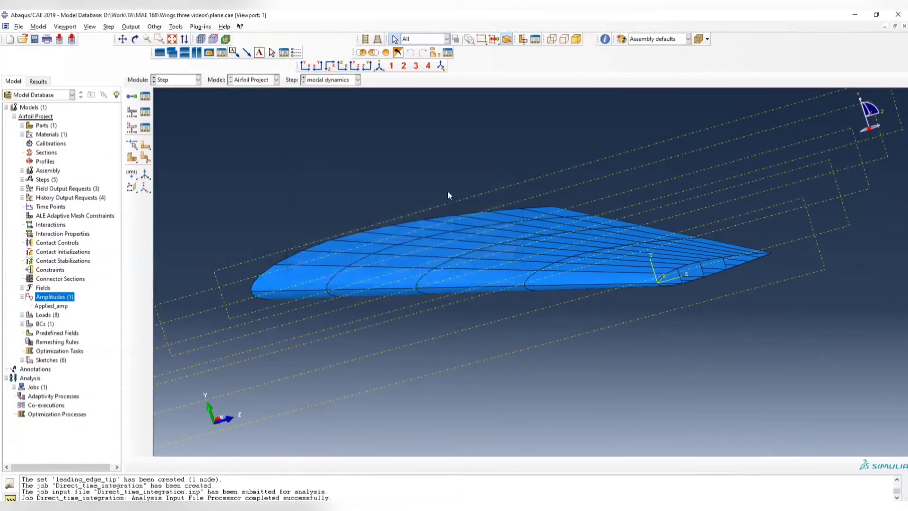
- Switch to the Load module and review which steps the existing pressure loads act in, using the load manager
left_click(197, 79)
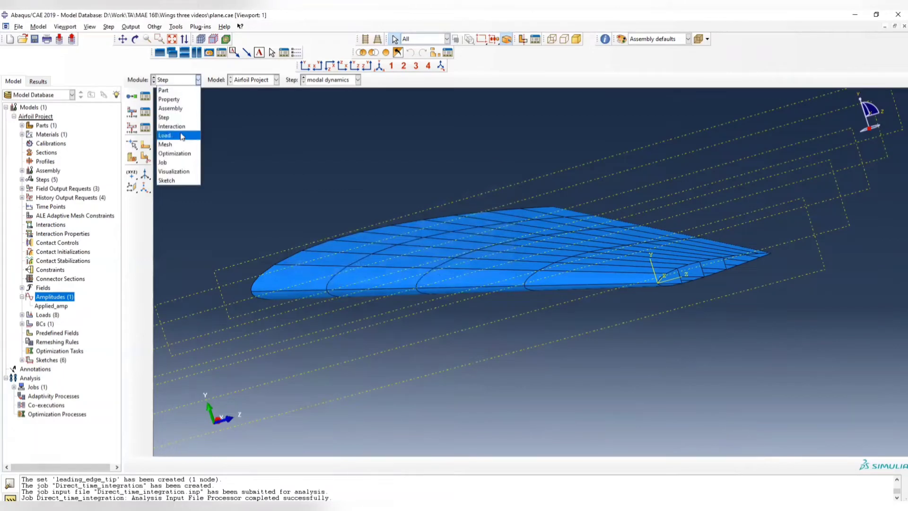
left_click(182, 135)
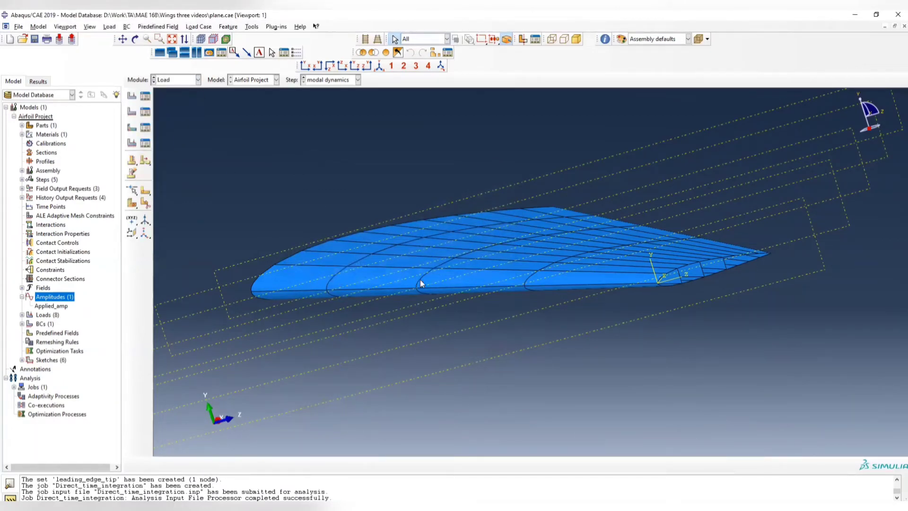
left_click_drag(420, 280, 390, 279, "ctrl+alt")
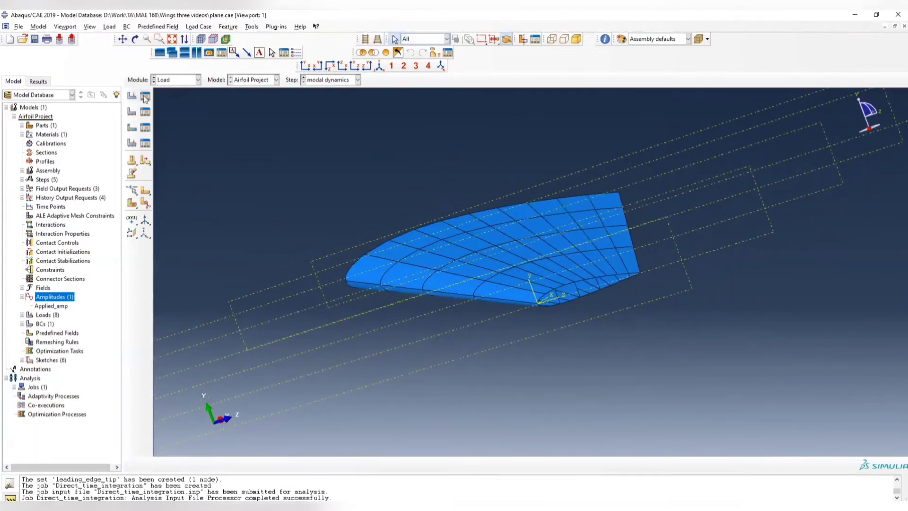
left_click(146, 97)
scroll(307, 88, "up", 2)
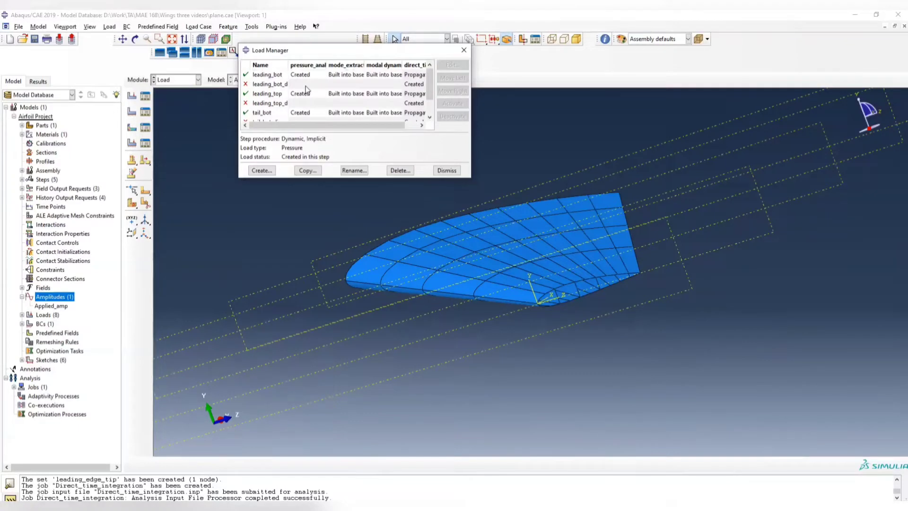
left_click(413, 126)
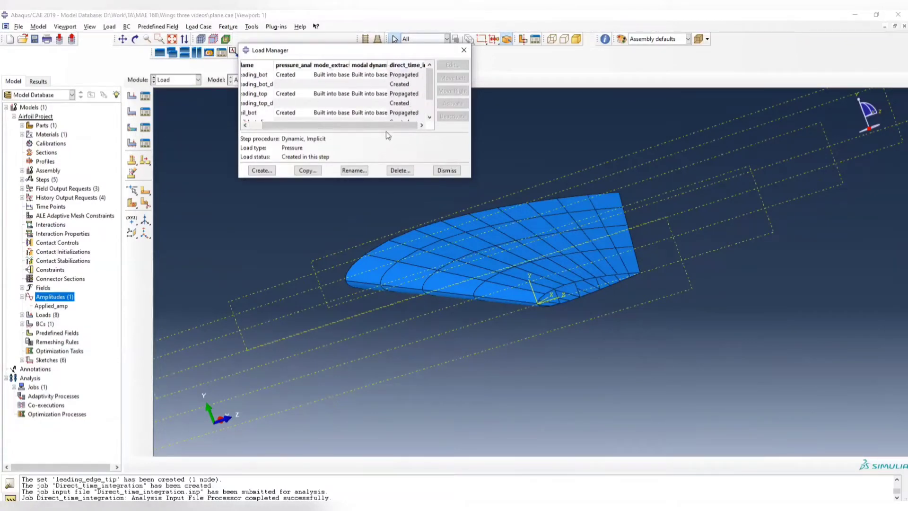
left_click_drag(360, 126, 347, 126)
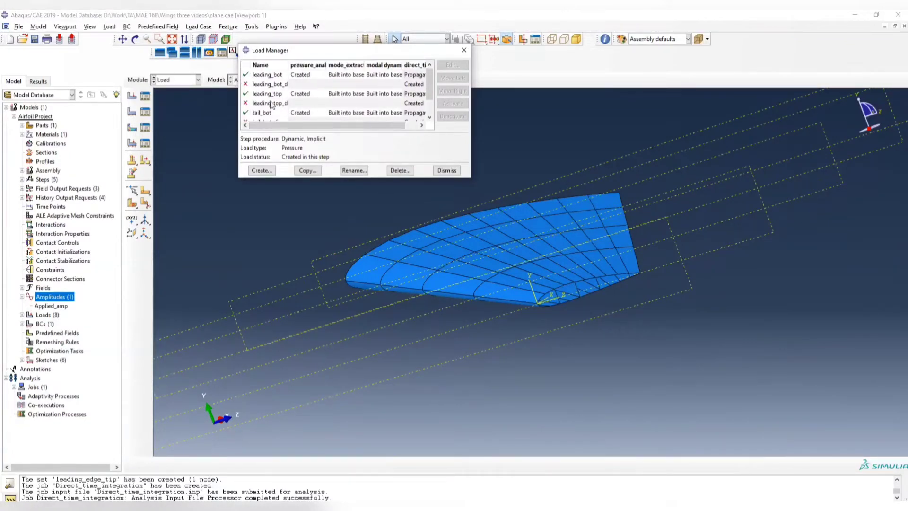
- Create a pressure load named leading_bot_mod in the modal dynamics step, applied to the surface leading_bot
left_click(262, 171)
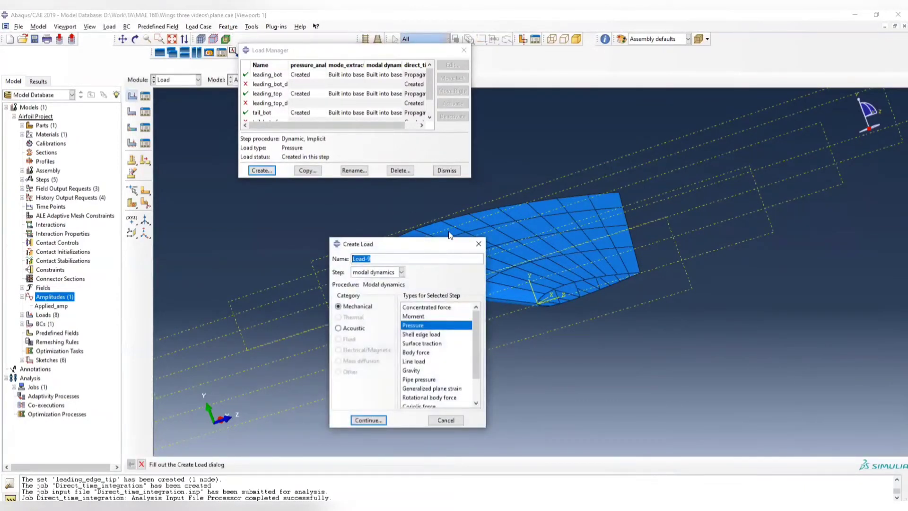
key("BackSpace")
left_click(368, 420)
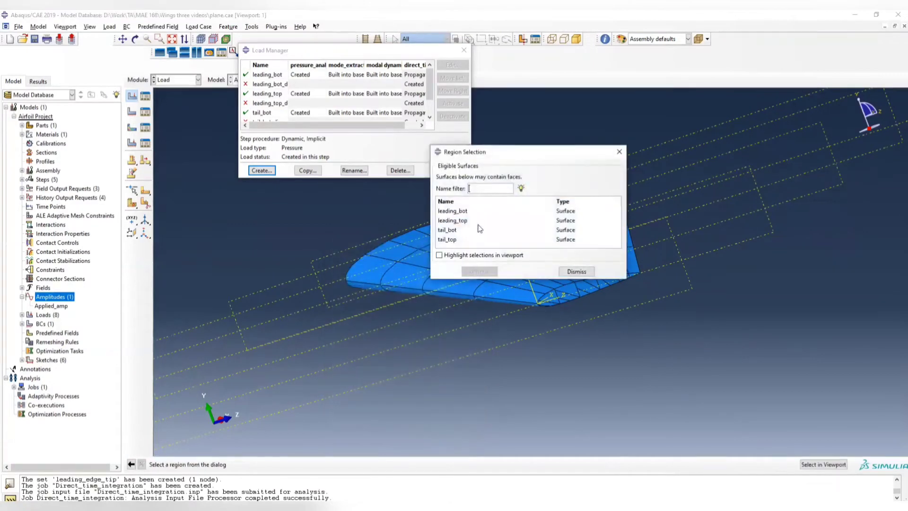
left_click(458, 211)
left_click(479, 271)
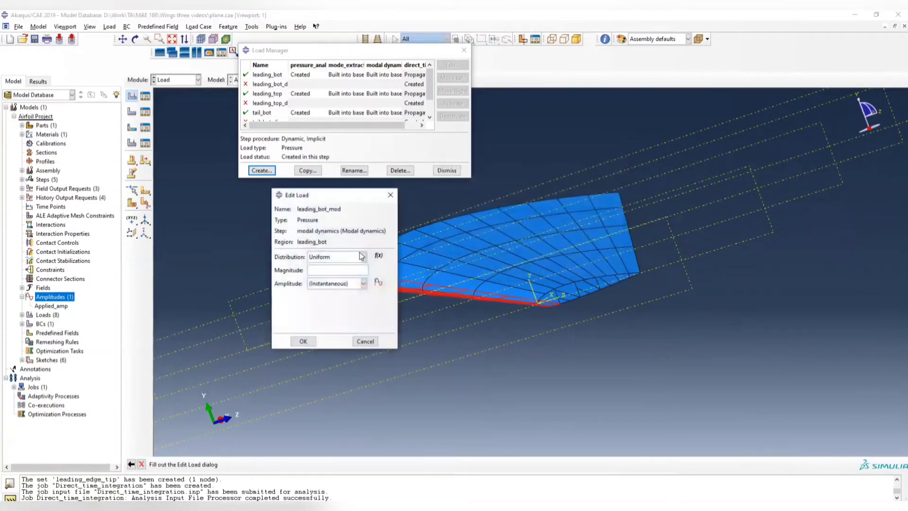
- Define leading_bot_mod with the (A) lower_leading distribution and magnitude 10667.6, and assign its amplitude
left_click(364, 256)
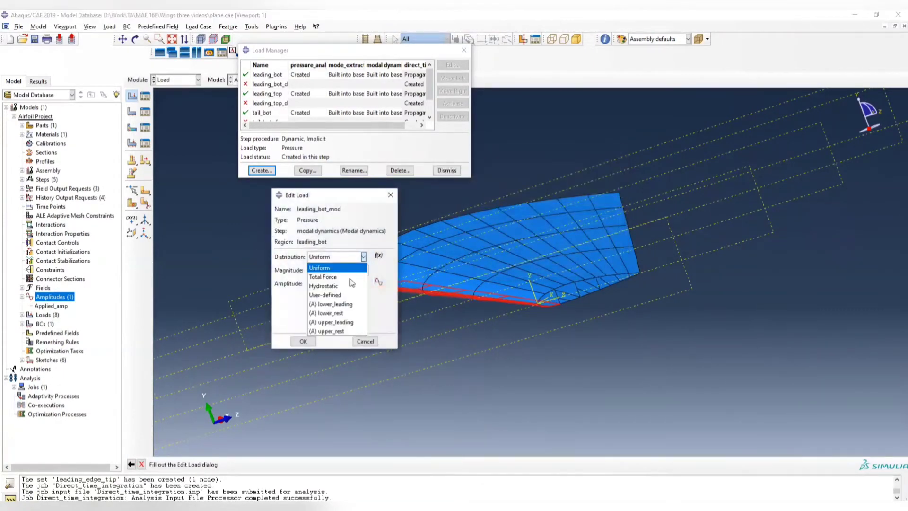
left_click(349, 304)
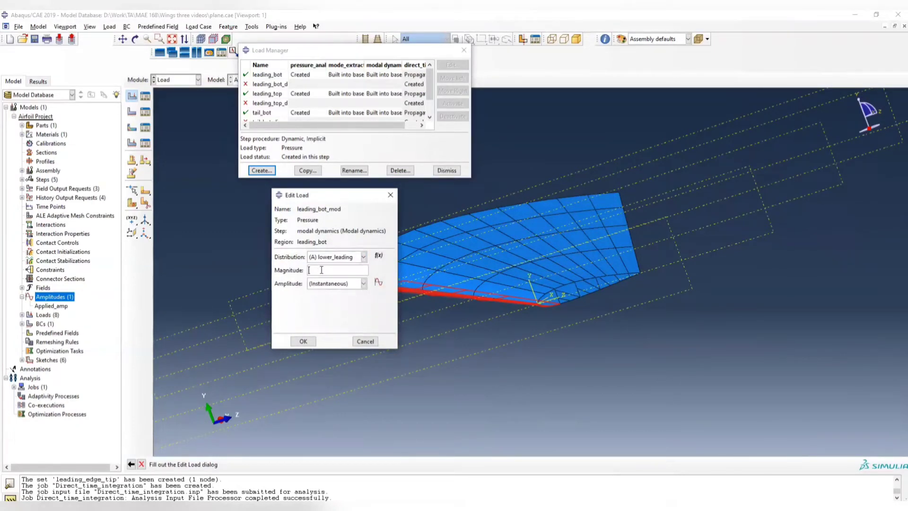
type("10667.6")
left_click(363, 284)
left_click(338, 314)
left_click(302, 341)
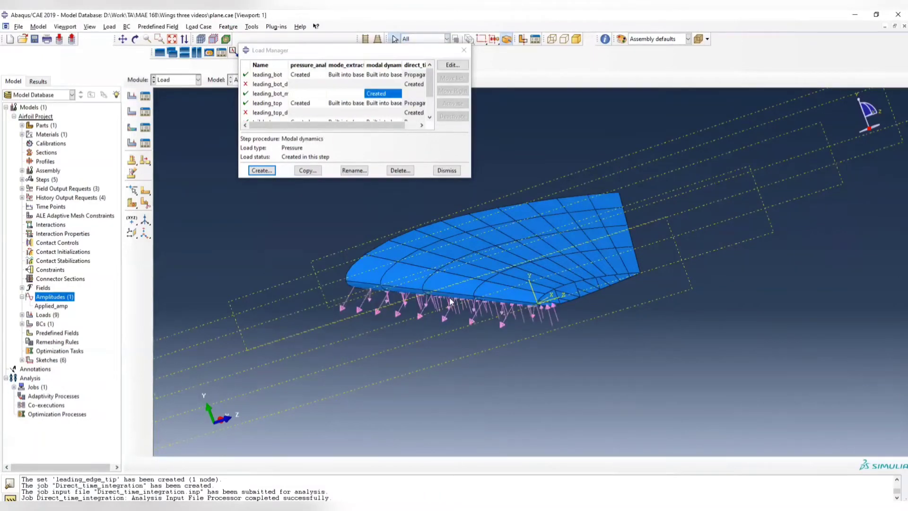
- Create a pressure load named leading_top_mod in the modal dynamics step, applied to the surface leading_top
left_click_drag(451, 302, 439, 264, "ctrl+alt")
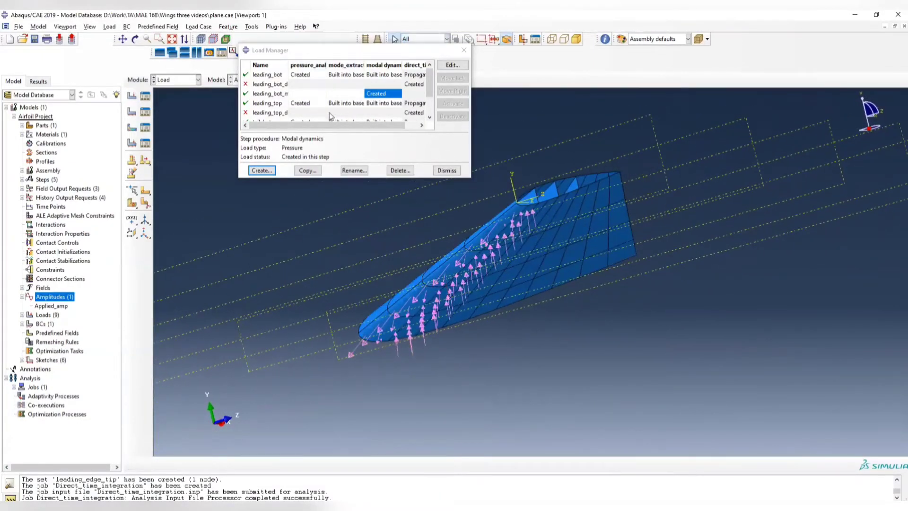
left_click(261, 170)
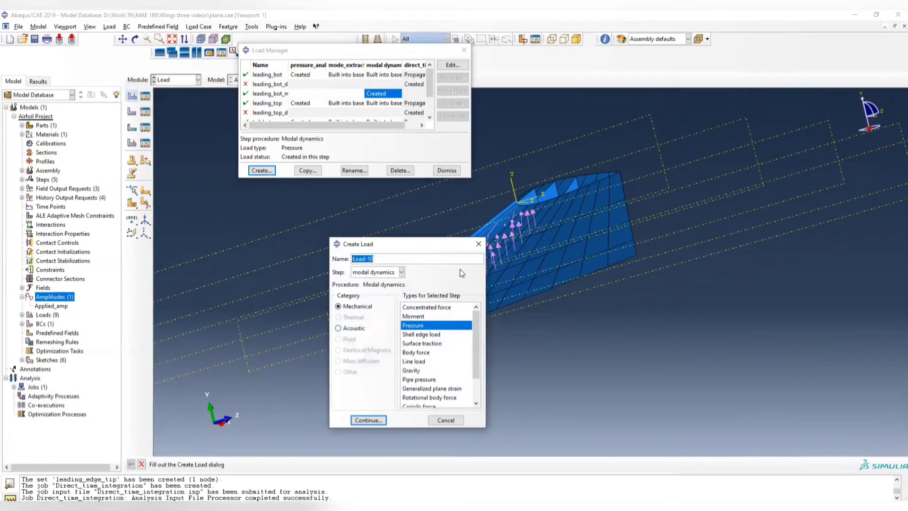
key("BackSpace")
left_click(368, 420)
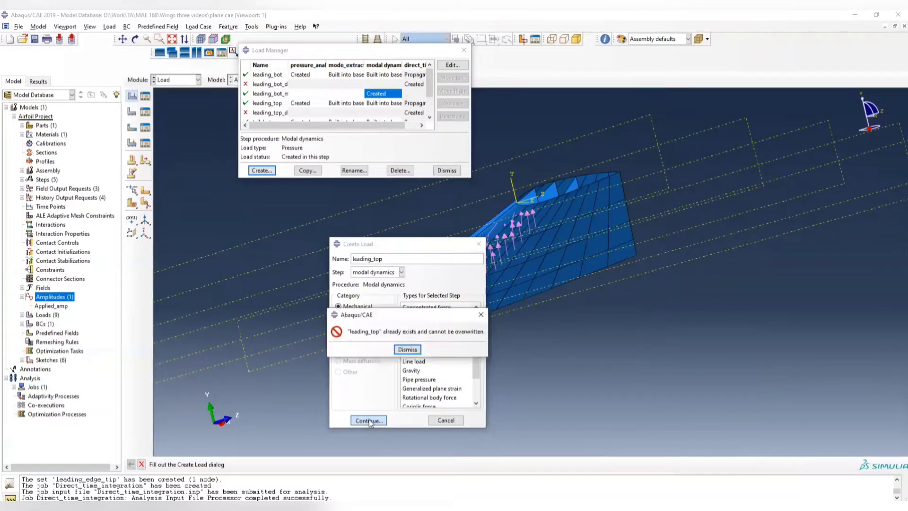
left_click(481, 314)
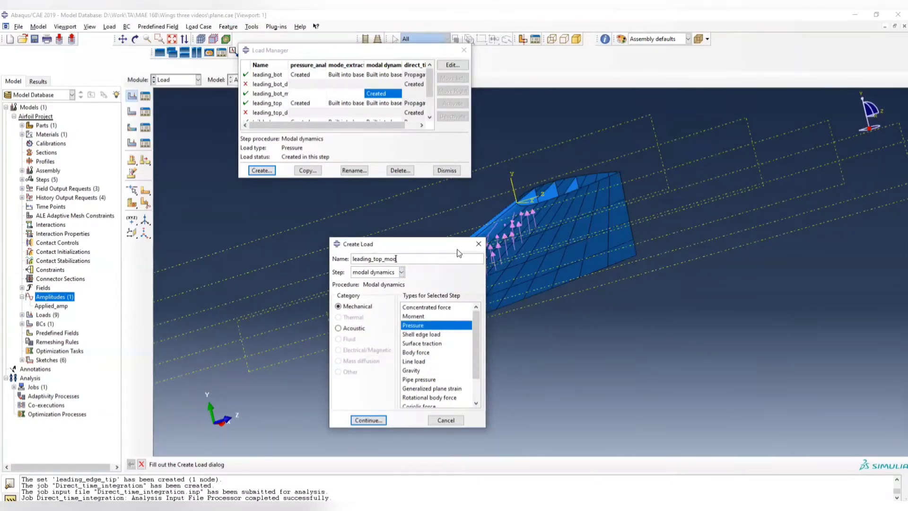
left_click(369, 420)
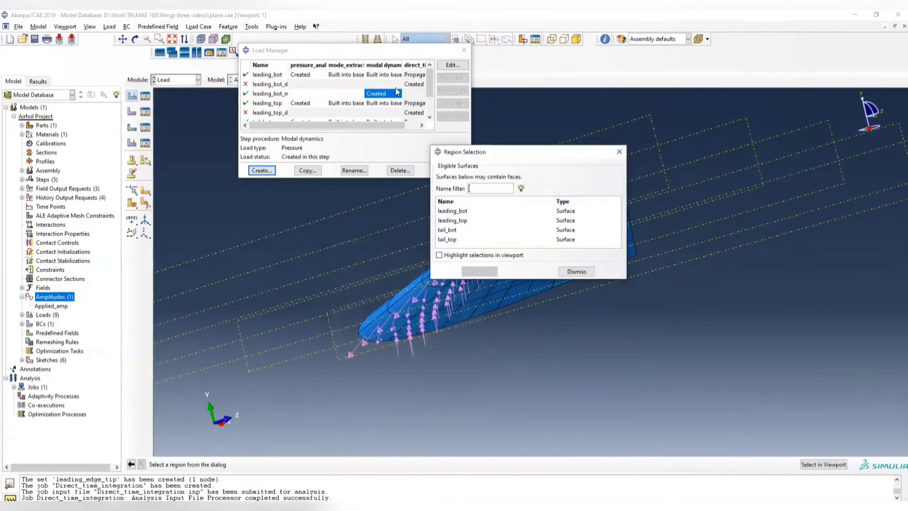
left_click(460, 221)
left_click(486, 272)
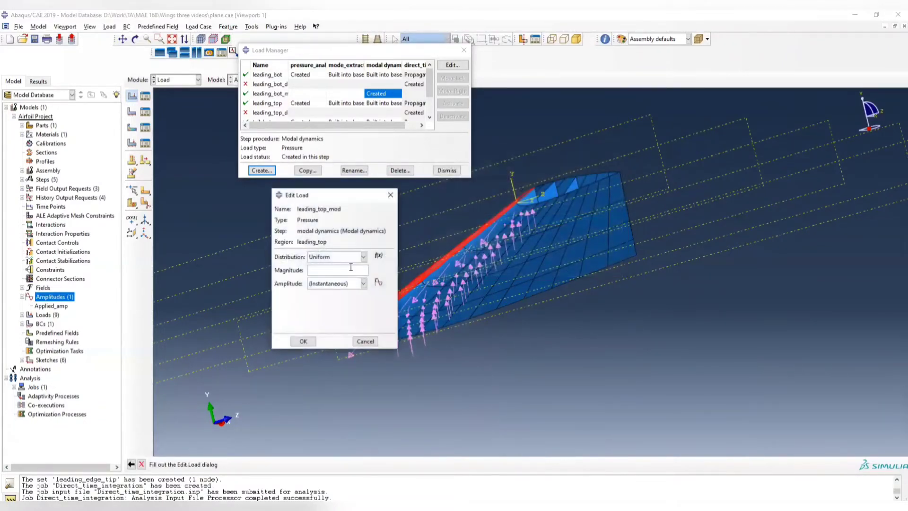
- Set the magnitude of leading_top_mod to 1000 and open its distribution choices
type("1000")
left_click(363, 257)
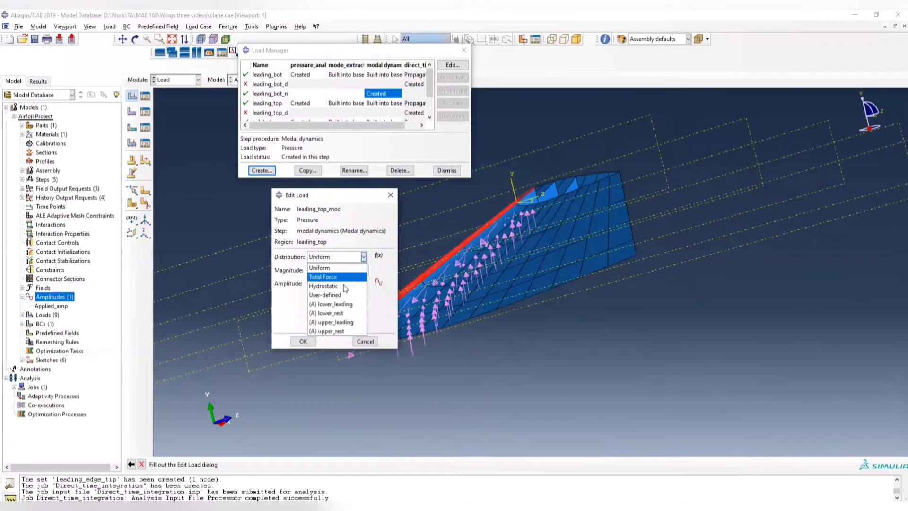
- Finish the leading_top_mod pressure load with the (A) upper_leading distribution, magnitude 10667.6 and Applied_amp amplitude
left_click(350, 322)
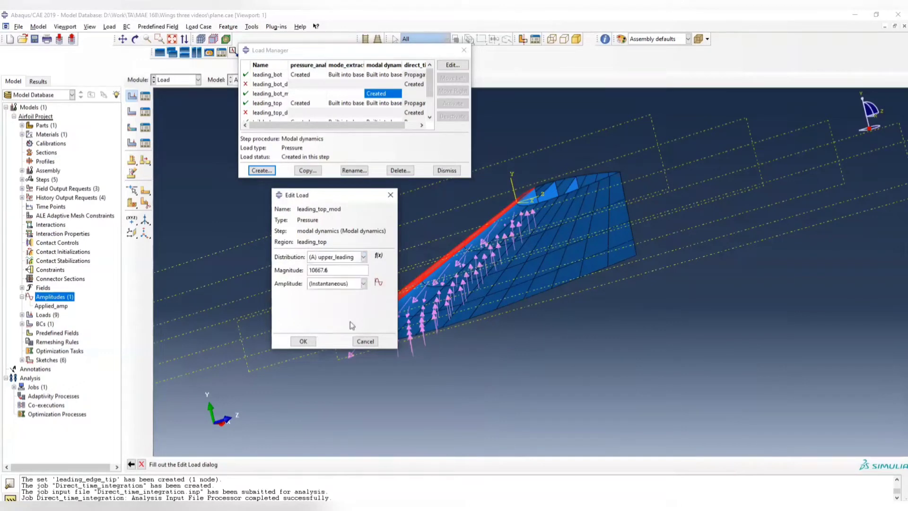
left_click(356, 286)
left_click(338, 304)
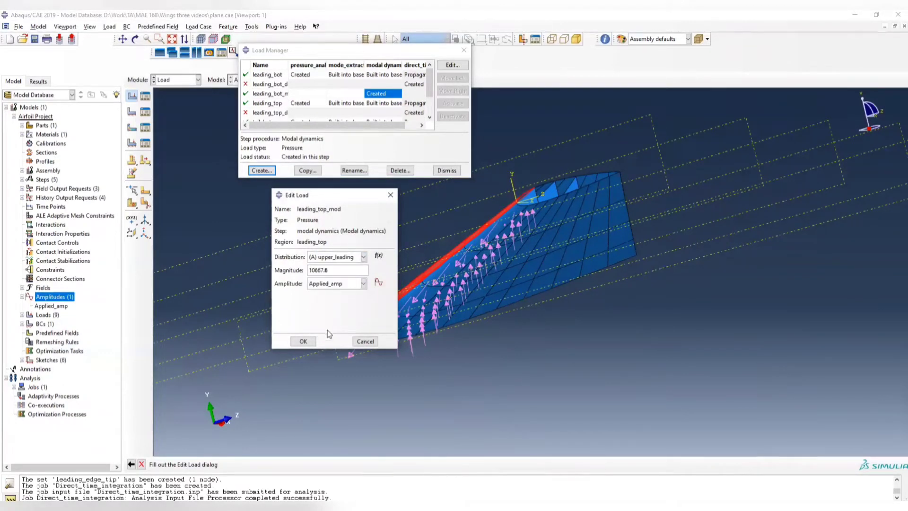
left_click(303, 341)
- Create a pressure load named tail_bot_mod in the modal dynamics step on the tail_bot surface
left_click(262, 171)
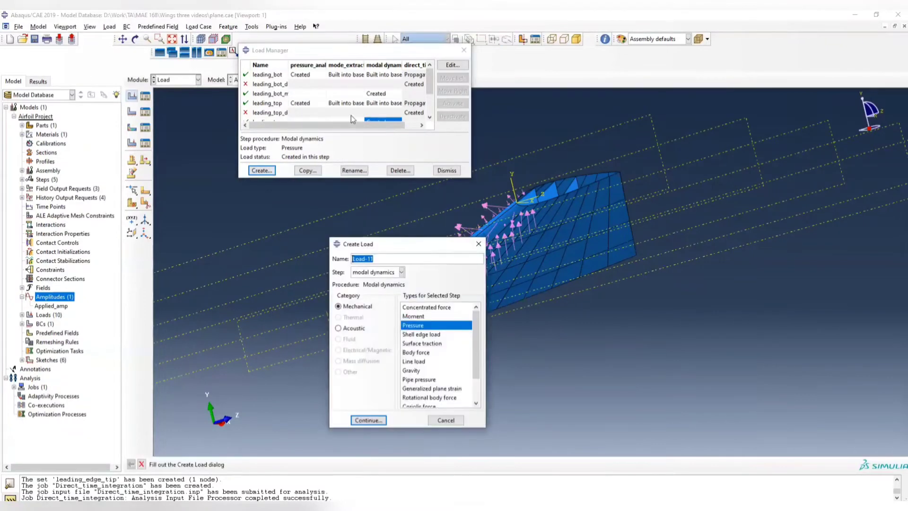
scroll(351, 115, "down", 2)
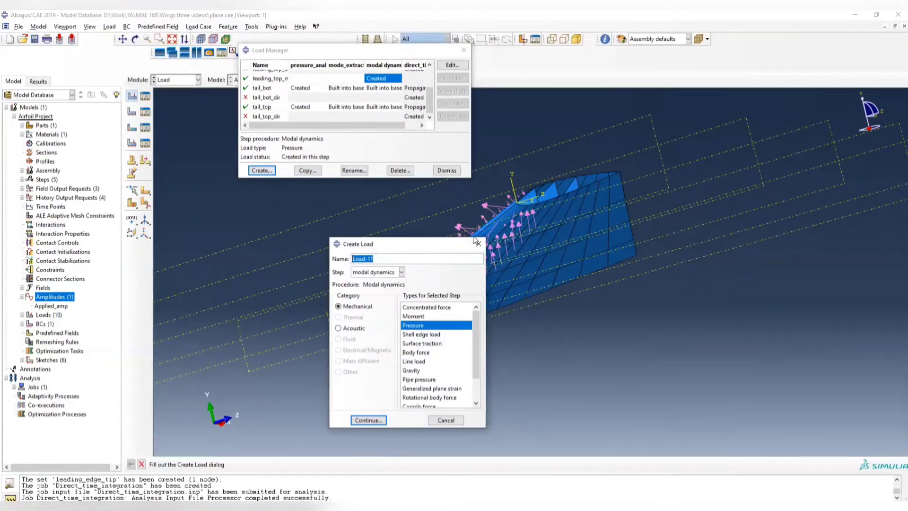
type("tail_bot_mod")
left_click(369, 420)
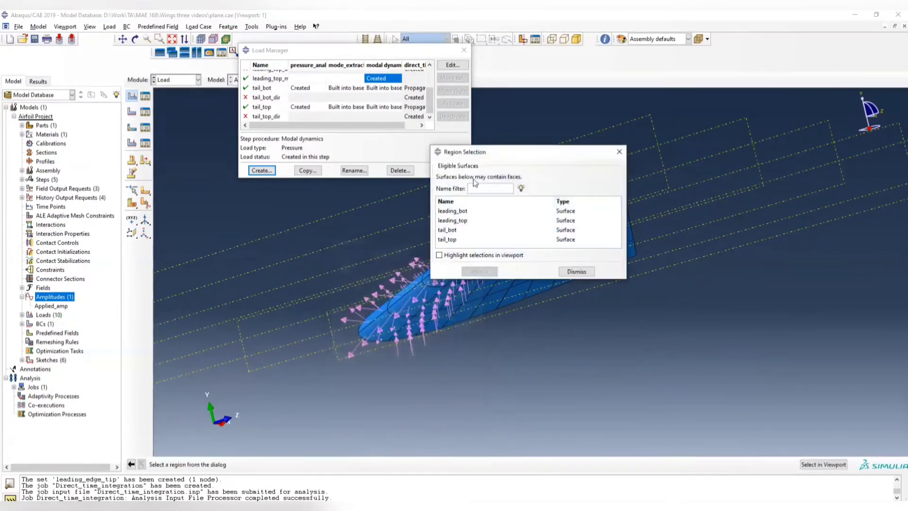
left_click(457, 231)
left_click(479, 271)
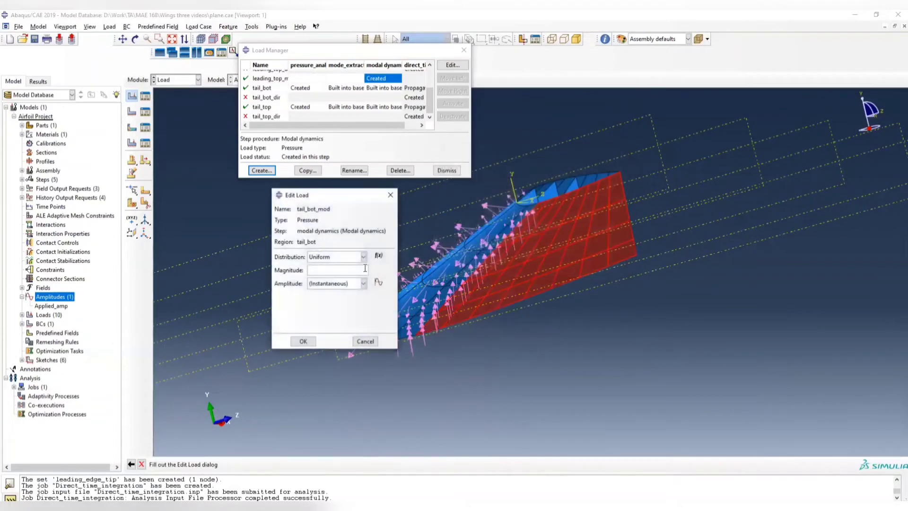
- Give tail_bot_mod the (A) lower_rest distribution, magnitude 10667.6 and Applied_amp amplitude
left_click(364, 256)
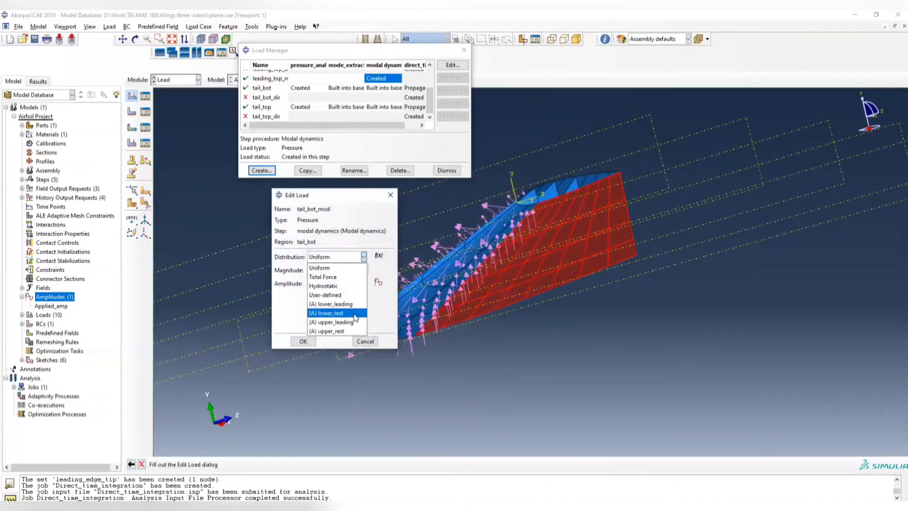
left_click(356, 316)
type("10667.6")
left_click(363, 283)
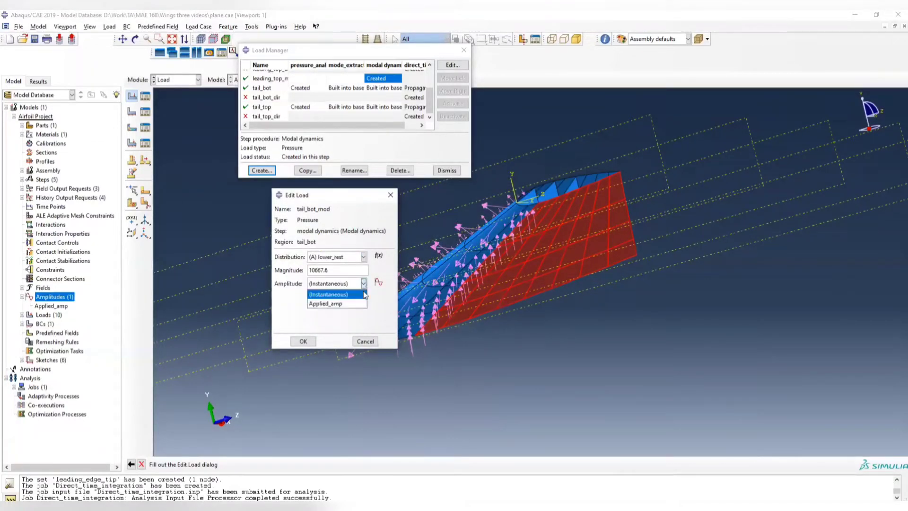
left_click(353, 306)
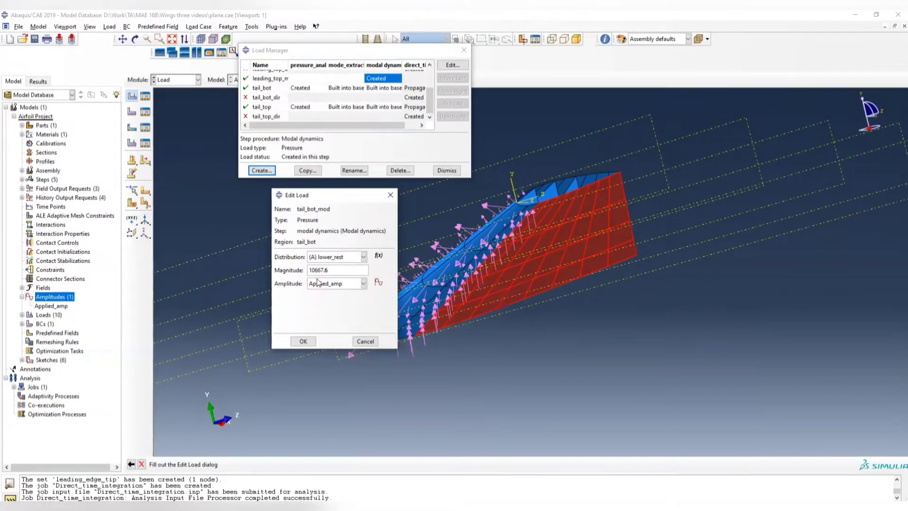
left_click(304, 342)
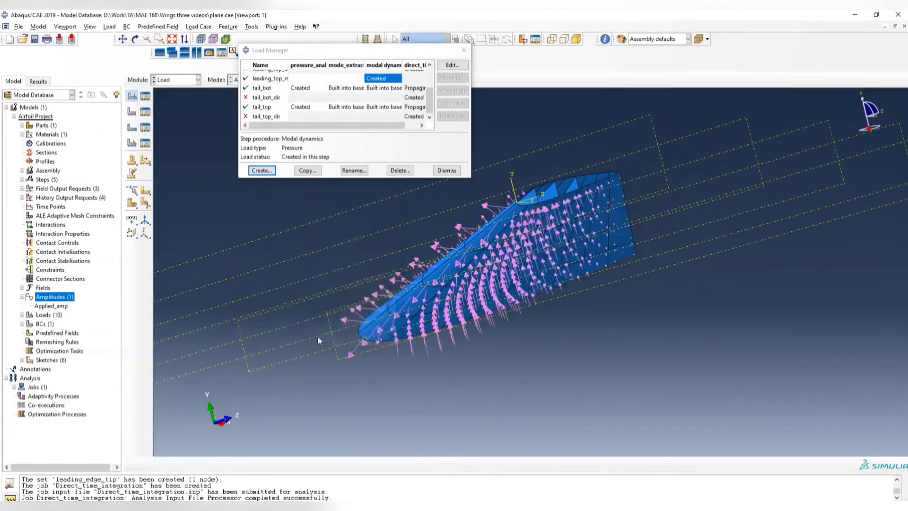
- Create a pressure load named tail_top_mod in the modal dynamics step on the tail_top surface
left_click(262, 170)
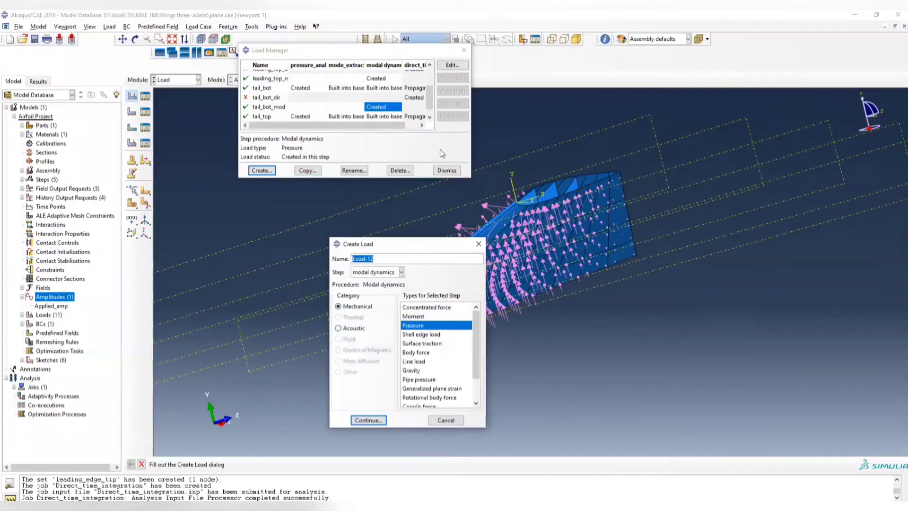
key("BackSpace")
type("tail_top_mod")
left_click(368, 420)
left_click(451, 240)
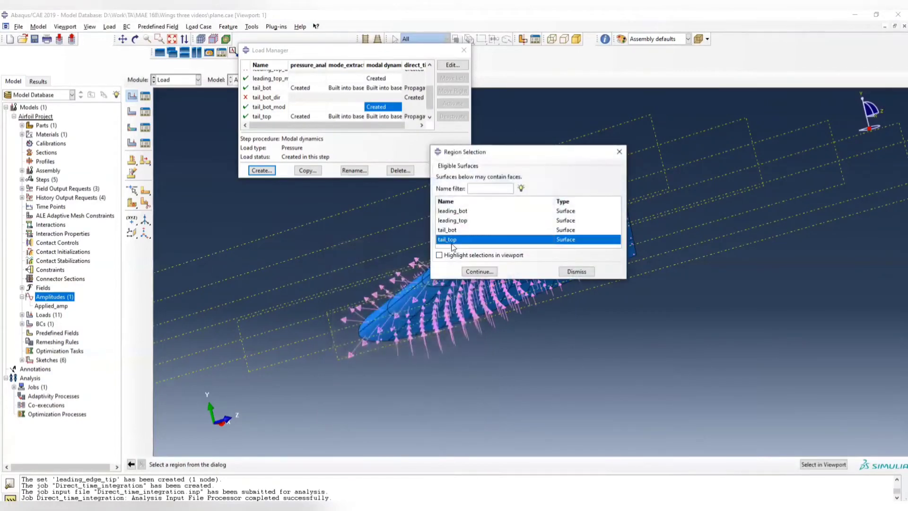
left_click(479, 271)
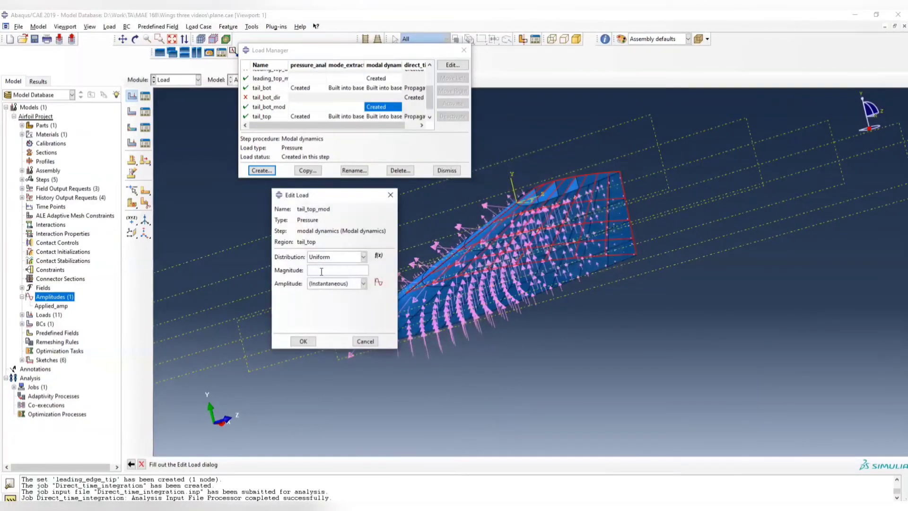
- Give tail_top_mod the (A) upper_rest distribution, magnitude 10667.6 and Applied_amp amplitude, review the load list and close the Load Manager
left_click(340, 257)
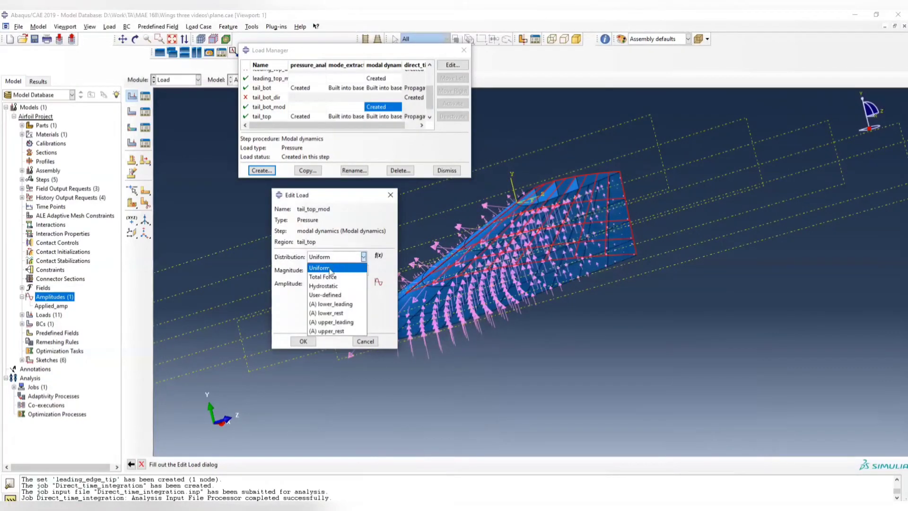
left_click(335, 331)
left_click(332, 283)
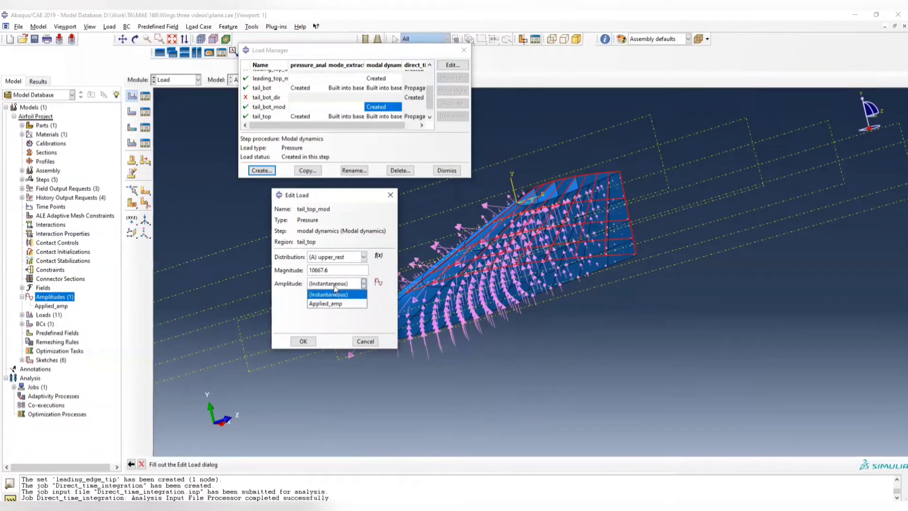
left_click(339, 305)
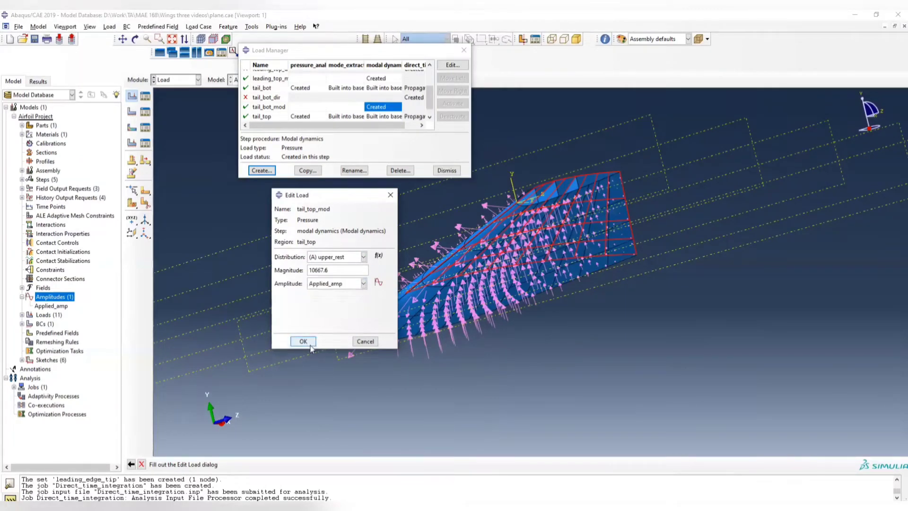
left_click(309, 345)
left_click_drag(475, 250, 581, 92, "ctrl+alt")
left_click_drag(452, 228, 458, 331, "ctrl+alt")
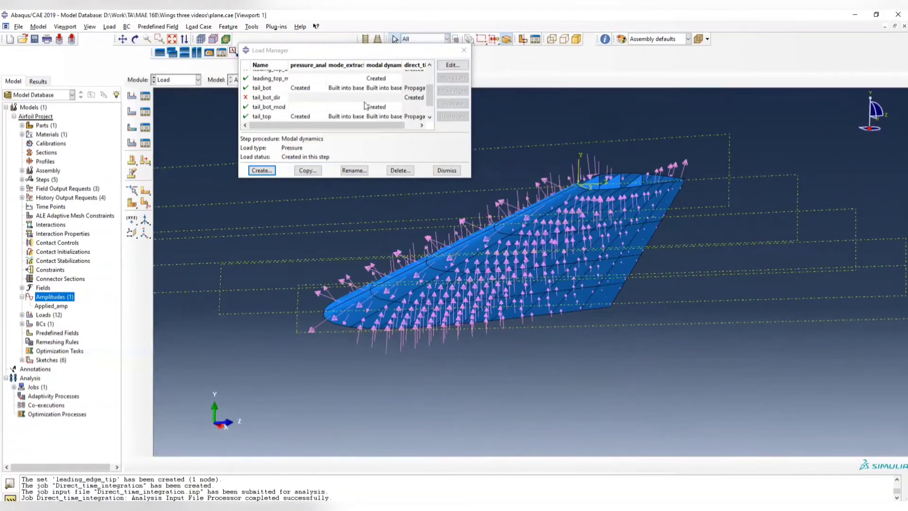
scroll(368, 99, "down", 2)
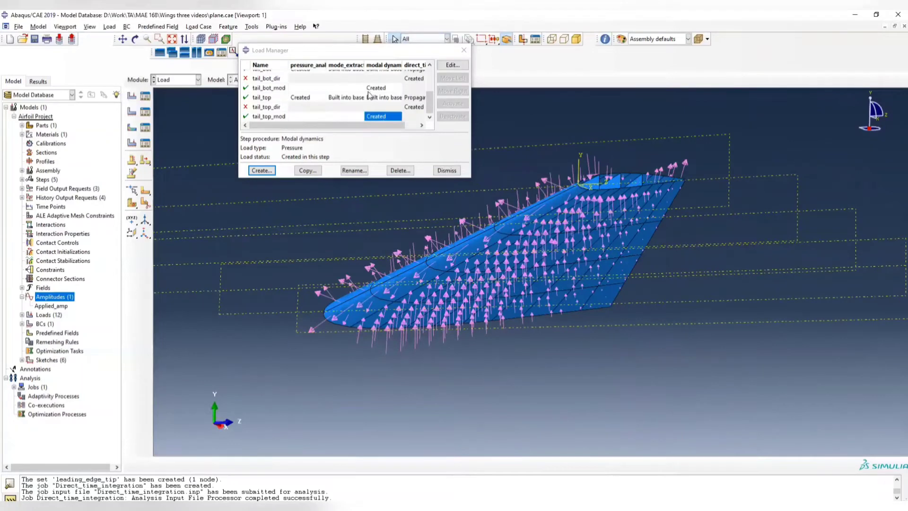
left_click(464, 50)
- Switch to the Job module and start a new job named Modal_dynamics for the Airfoil Project model
mouse_move(438, 255)
left_mouse_down("ctrl+alt")
mouse_move(440, 232)
mouse_move(438, 255)
left_mouse_up("ctrl+alt")
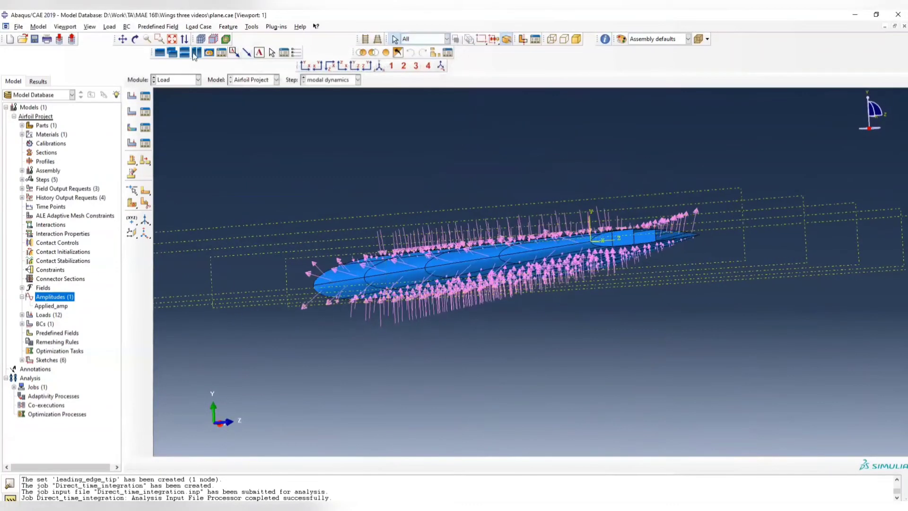
left_click(181, 80)
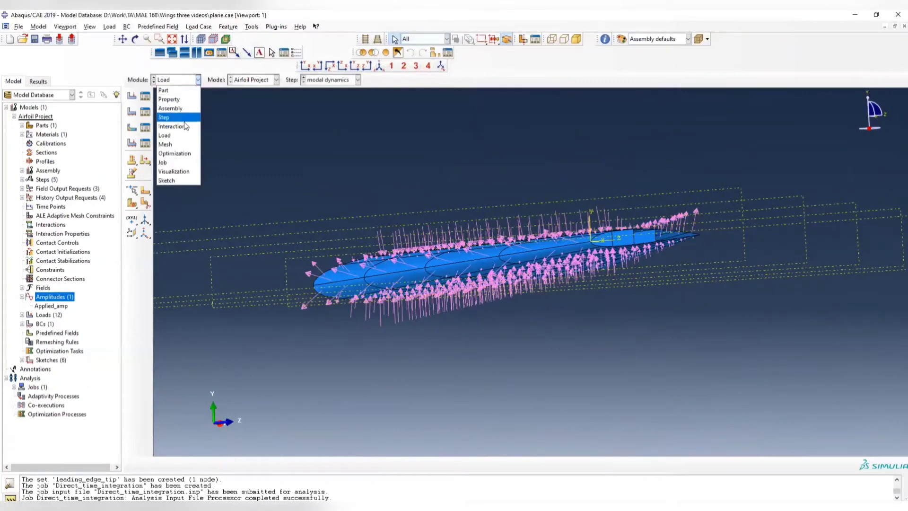
left_click(182, 163)
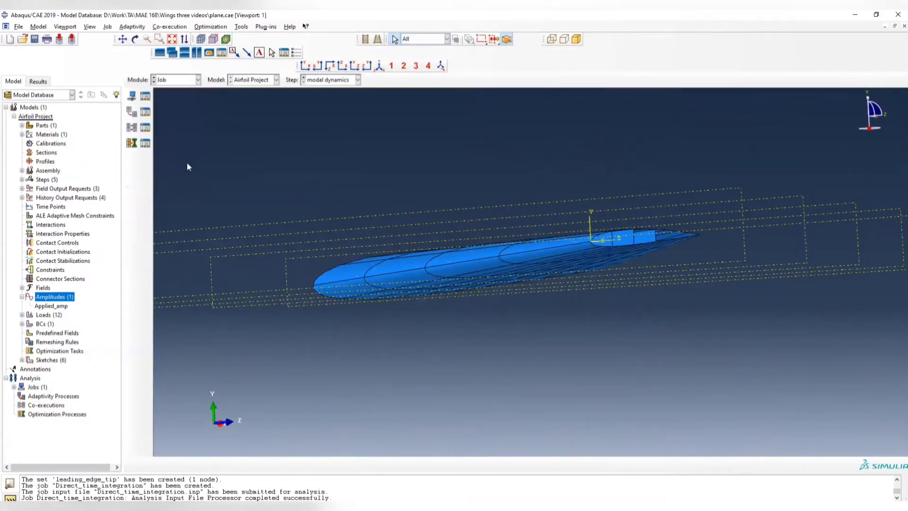
left_click(146, 96)
left_click(230, 263)
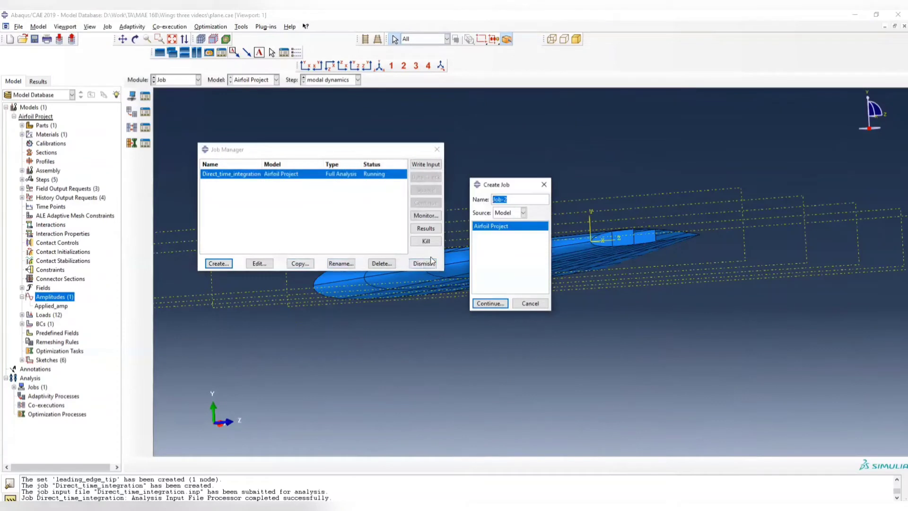
type("Modal_dynamics")
left_click(489, 302)
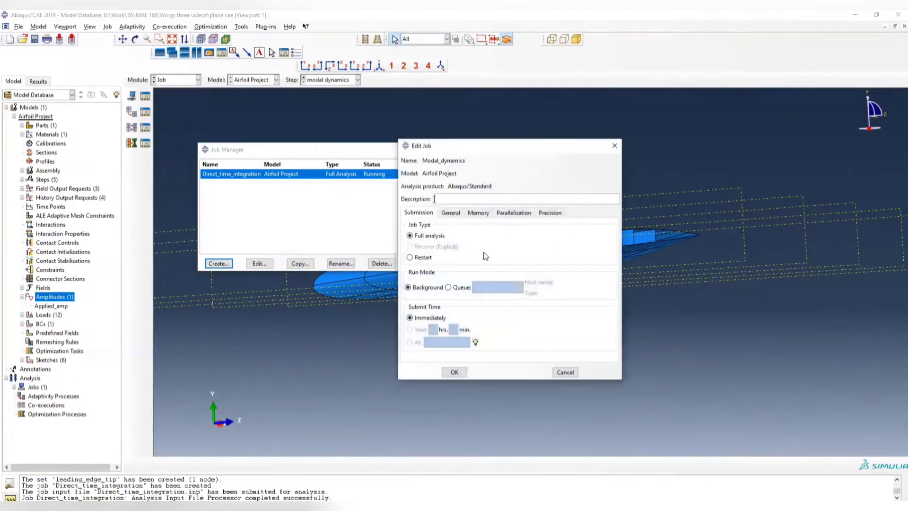
left_click(478, 213)
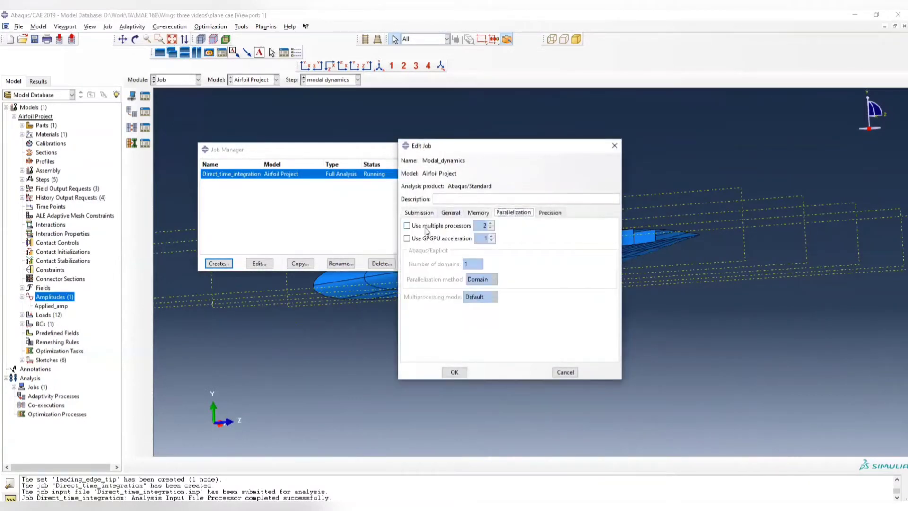
left_click(427, 226)
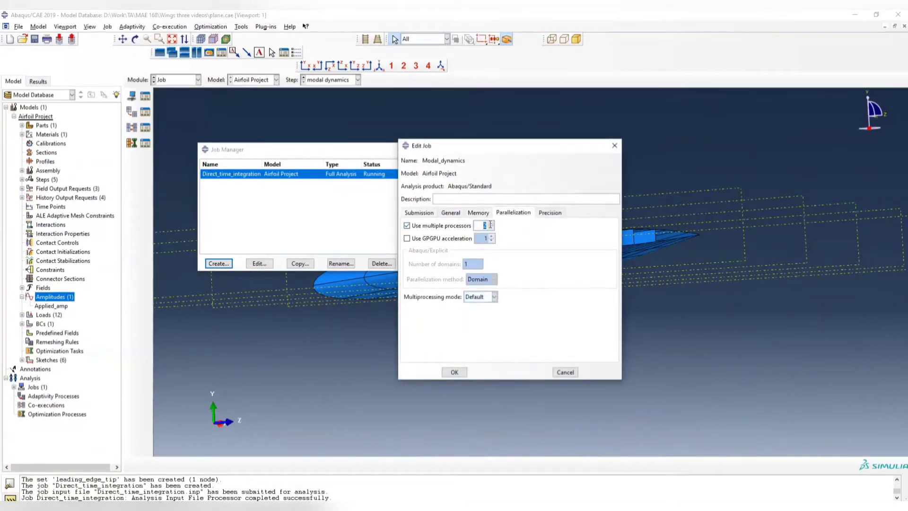
left_click(419, 226)
left_click(417, 214)
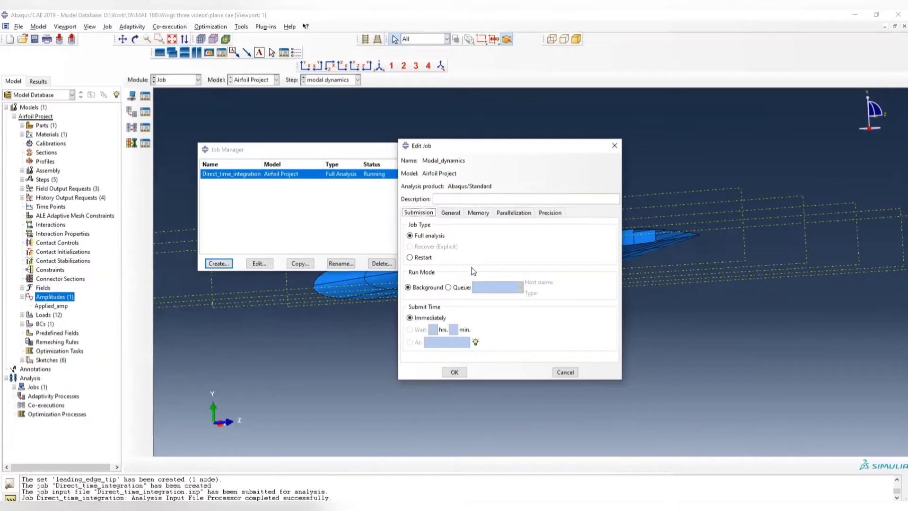
- Save the Modal_dynamics job as a full analysis and submit it, continuing without history output for pressure_analysis
left_click(459, 374)
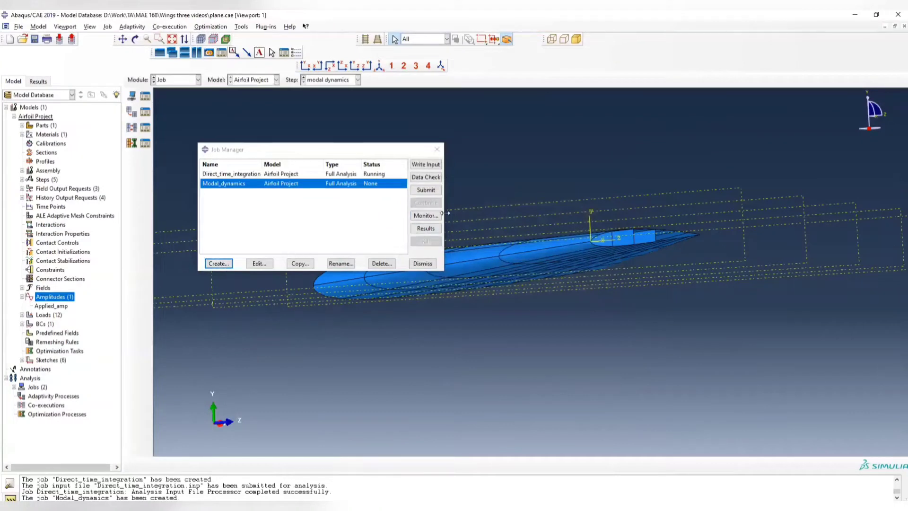
left_click(426, 190)
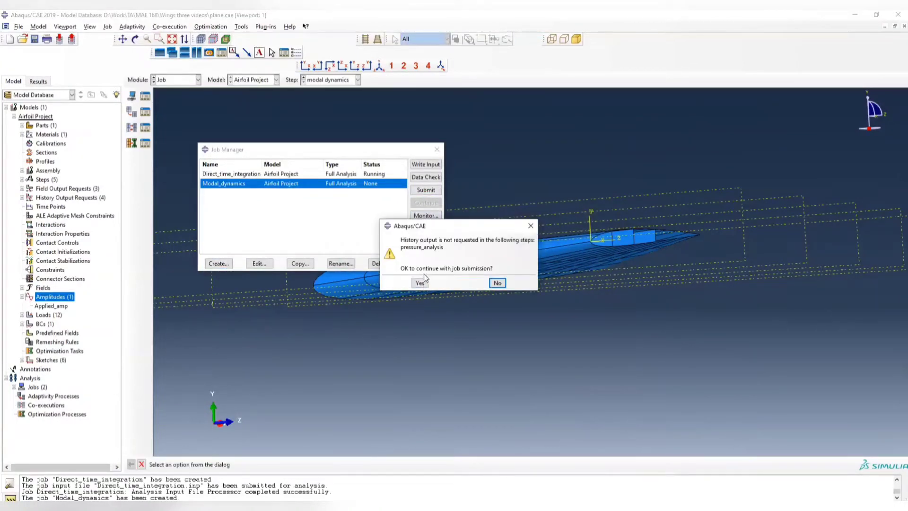
left_click(419, 282)
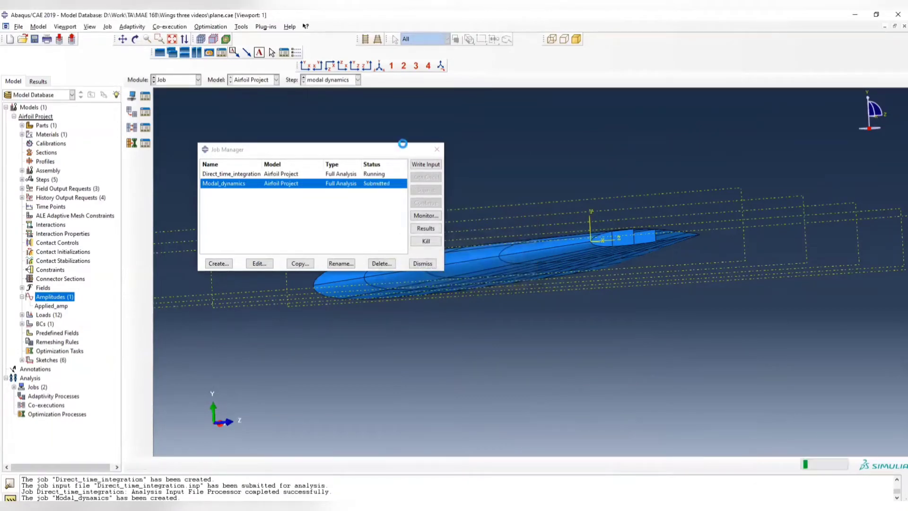
- Open the monitors of the Direct_time_integration and Modal_dynamics jobs and place them side by side to compare their progress
left_click(383, 174)
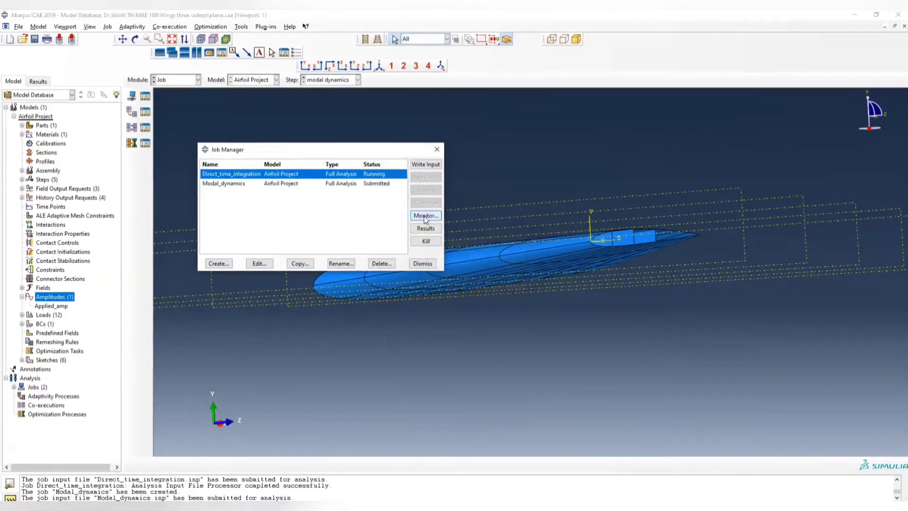
left_click(425, 217)
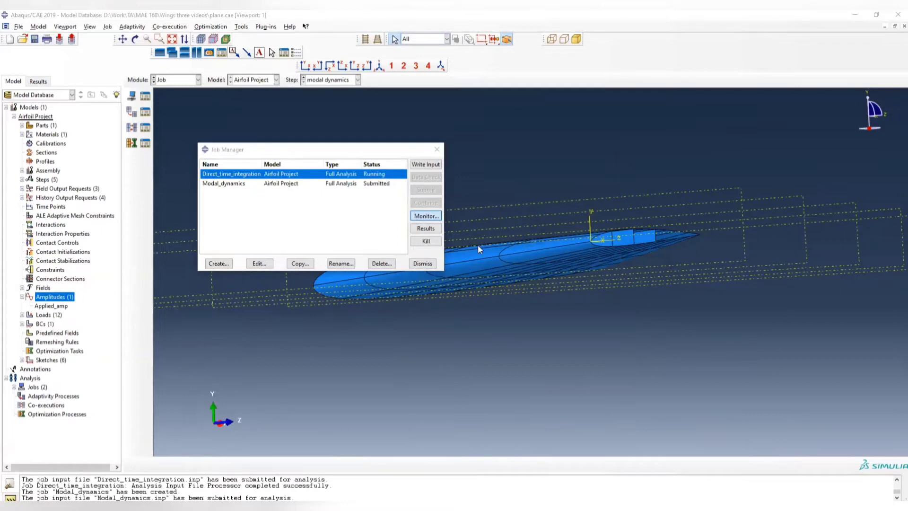
left_click(350, 184)
left_click(425, 216)
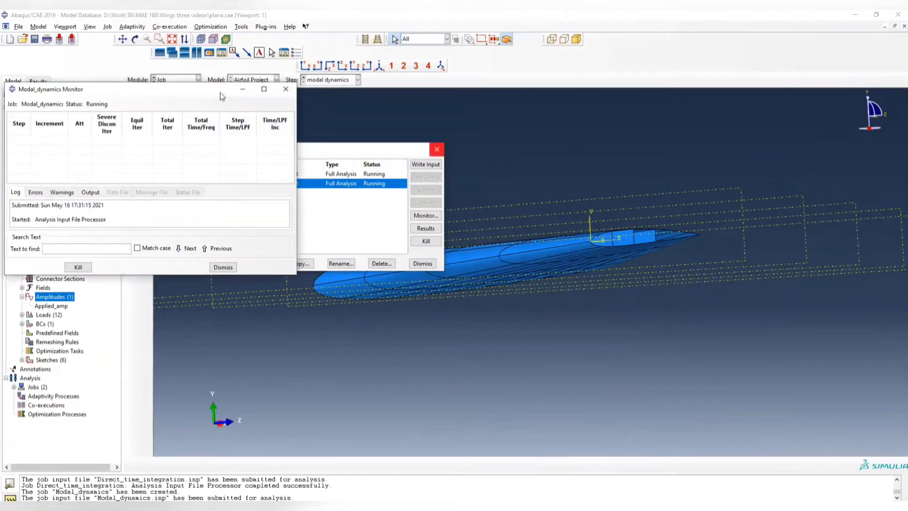
left_click_drag(220, 92, 803, 125)
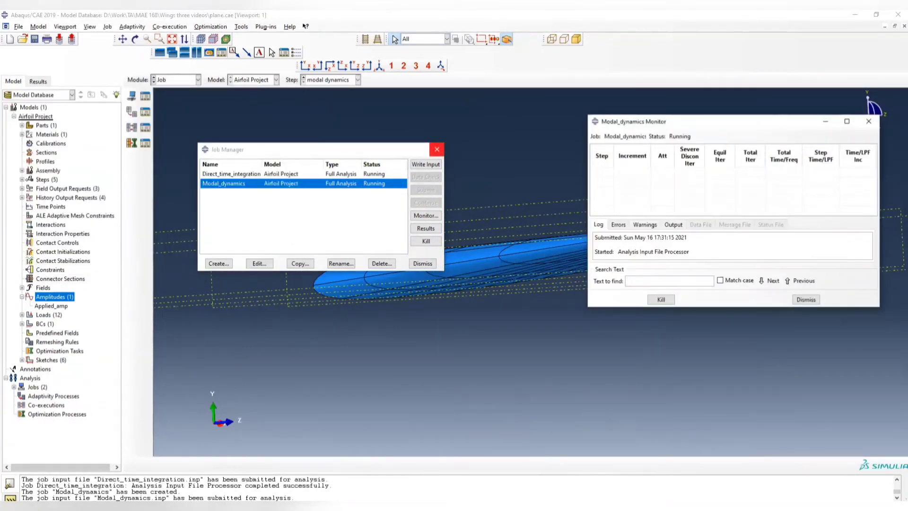
key("alt+Tab")
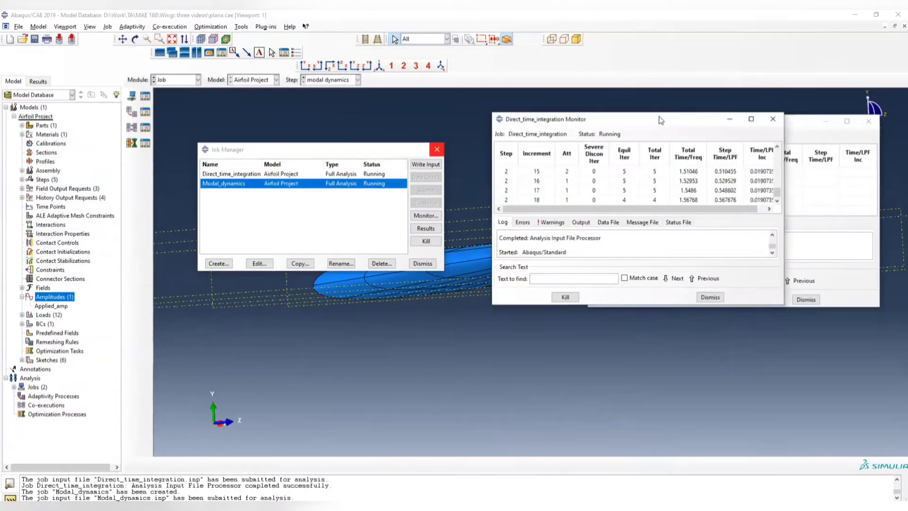
left_click_drag(661, 120, 463, 122)
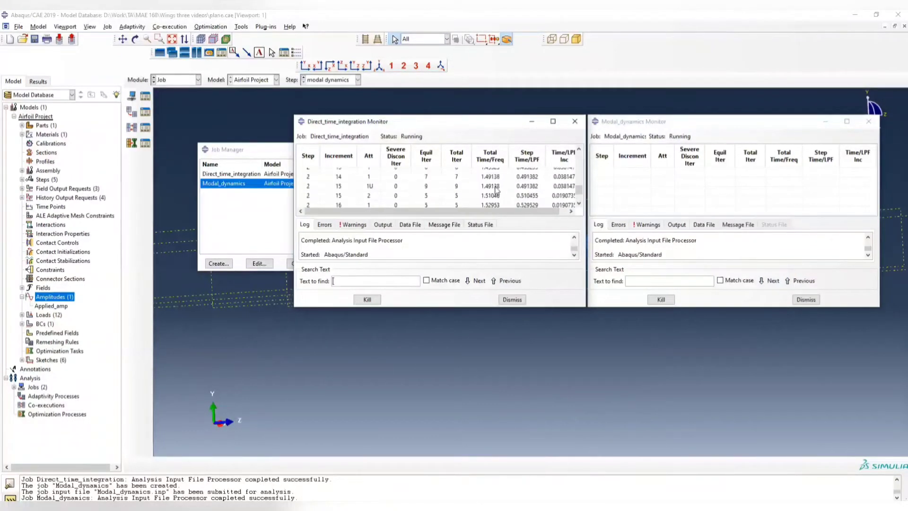
- Examine the time increments and iterations in the Direct_time_integration monitor and compare them with the Modal_dynamics monitor
scroll(520, 184, "up", 2)
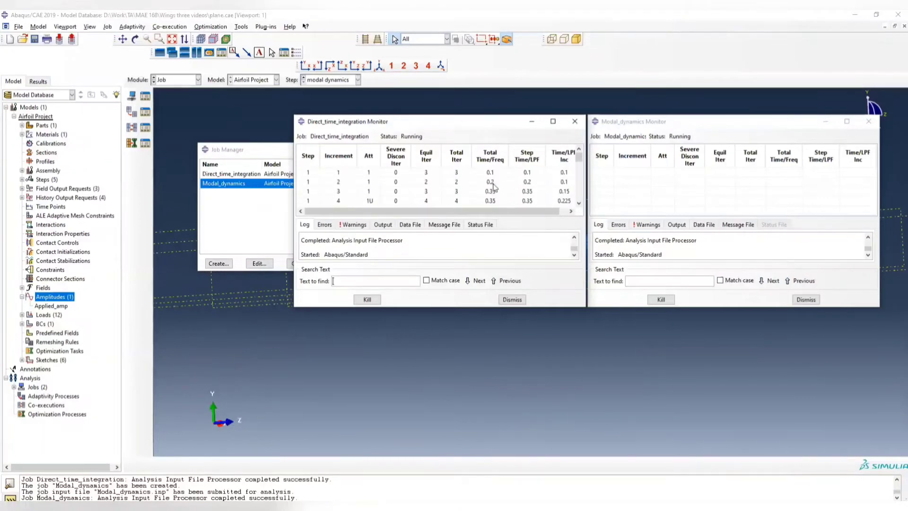
scroll(493, 186, "down", 1)
left_click_drag(259, 150, 152, 155)
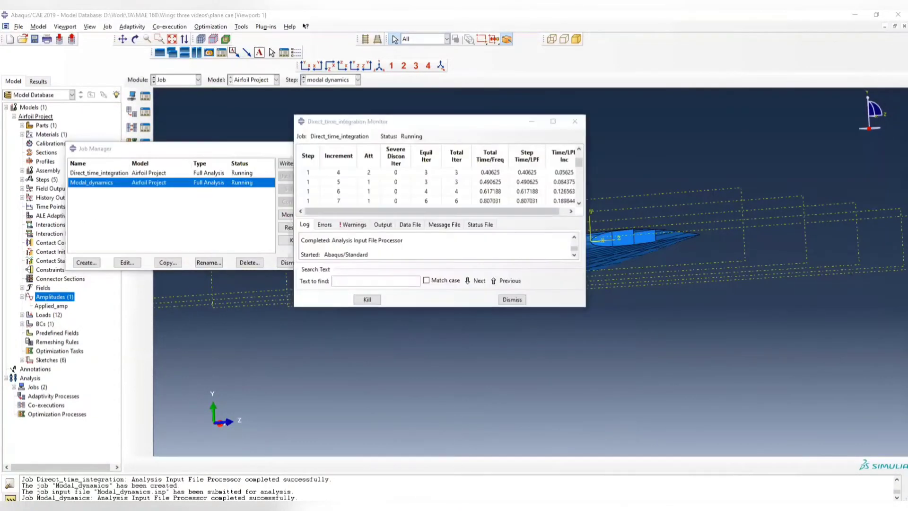
scroll(461, 194, "down", 1)
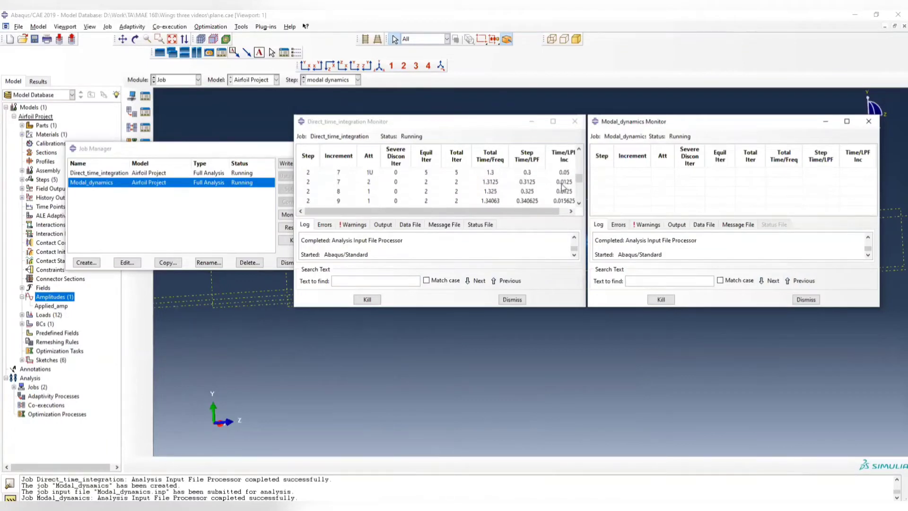
scroll(497, 185, "up", 2)
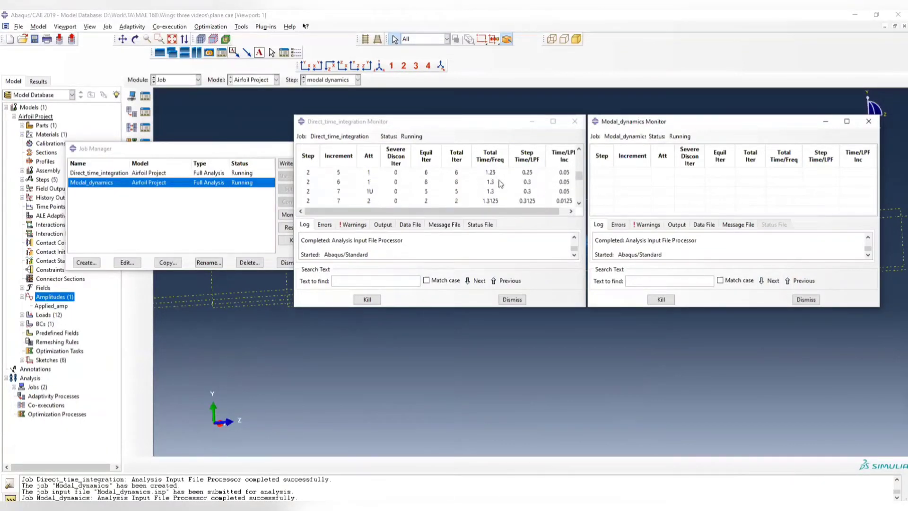
scroll(492, 185, "up", 1)
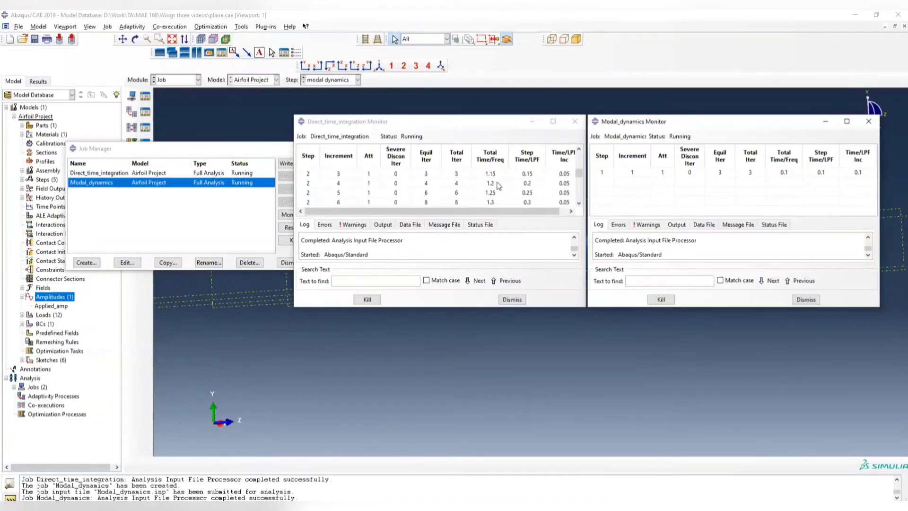
scroll(496, 189, "up", 1)
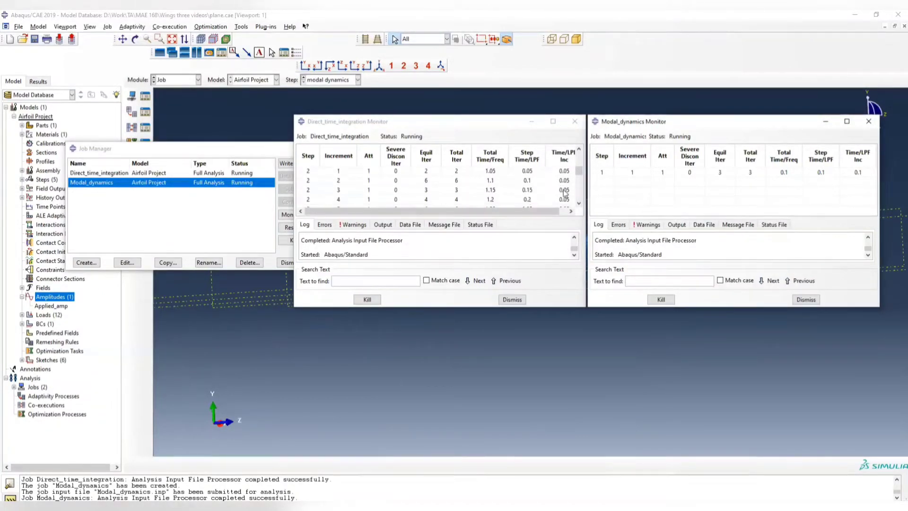
scroll(553, 192, "down", 4)
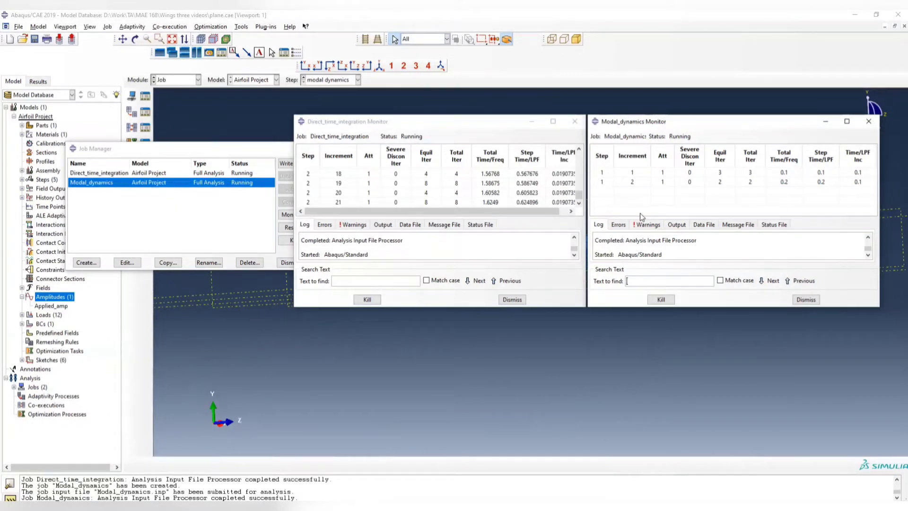
scroll(539, 191, "up", 4)
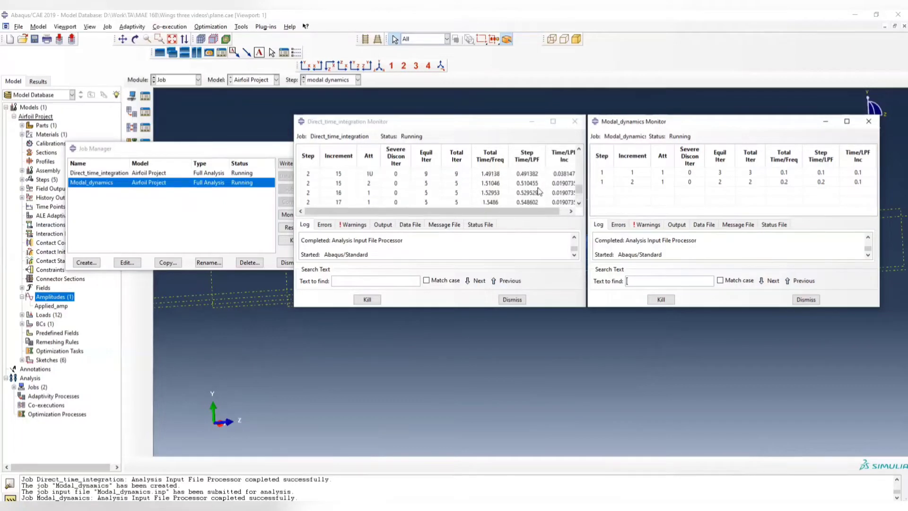
scroll(539, 191, "up", 3)
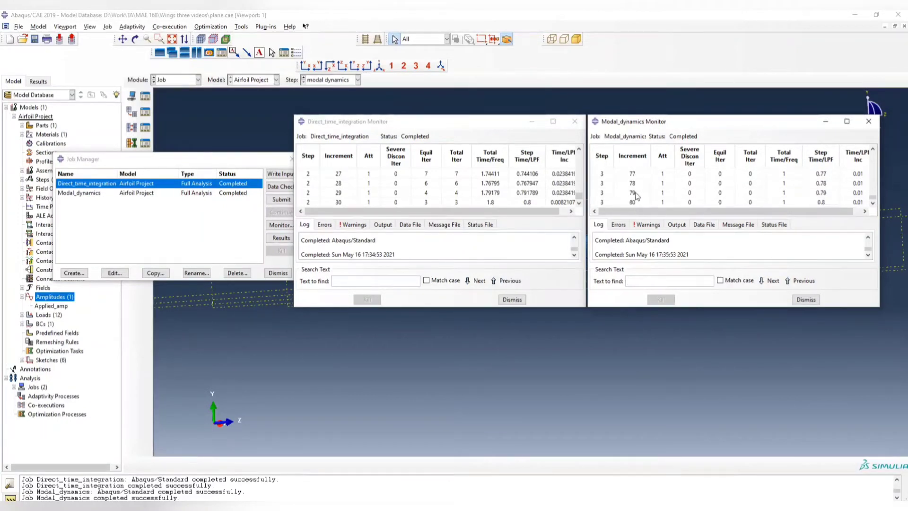
- Review the step 3 increments listed in the Modal_dynamics monitor through to the final one
scroll(635, 193, "up", 7)
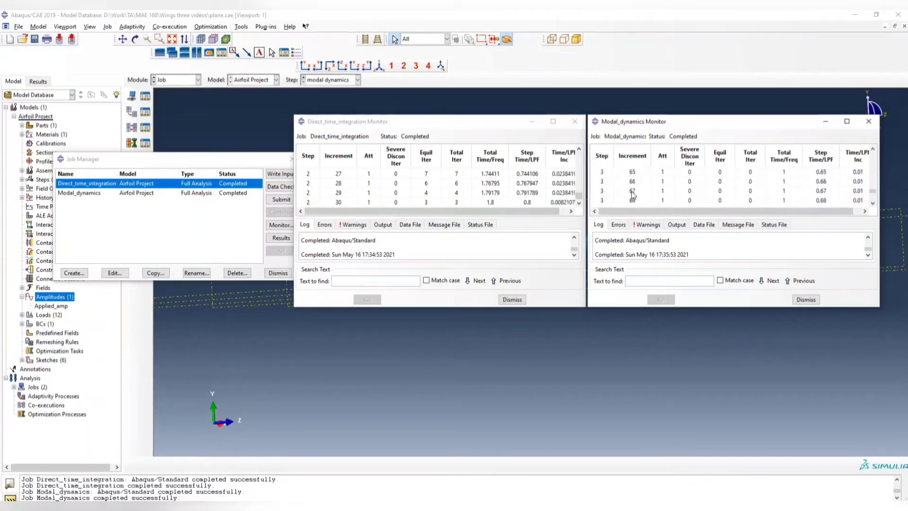
scroll(638, 204, "up", 7)
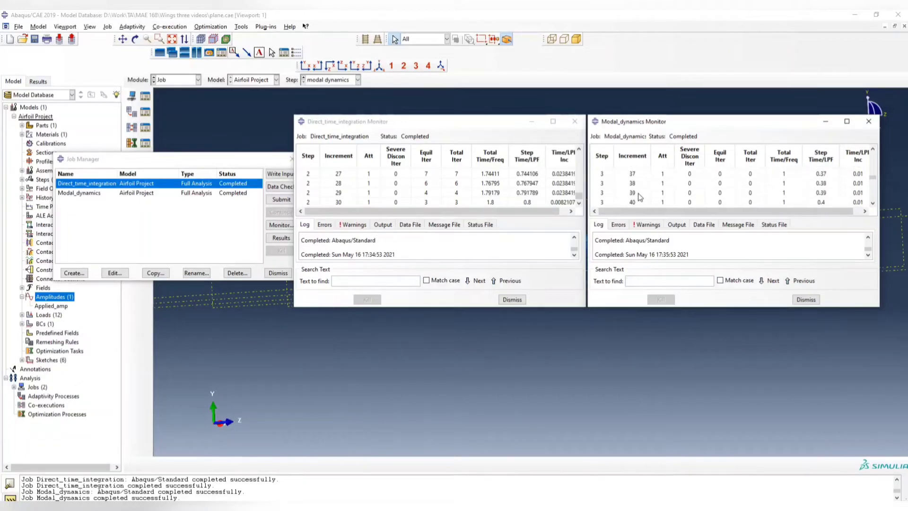
scroll(663, 179, "down", 12)
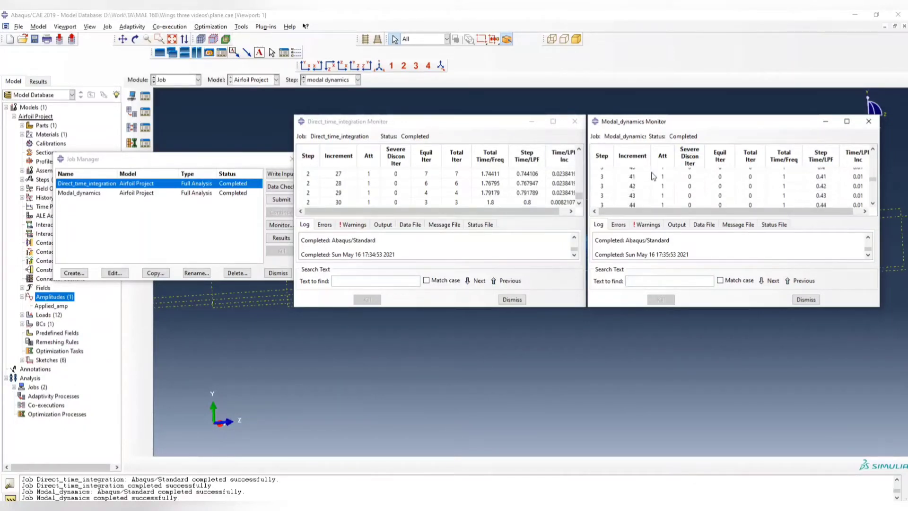
scroll(727, 190, "down", 1)
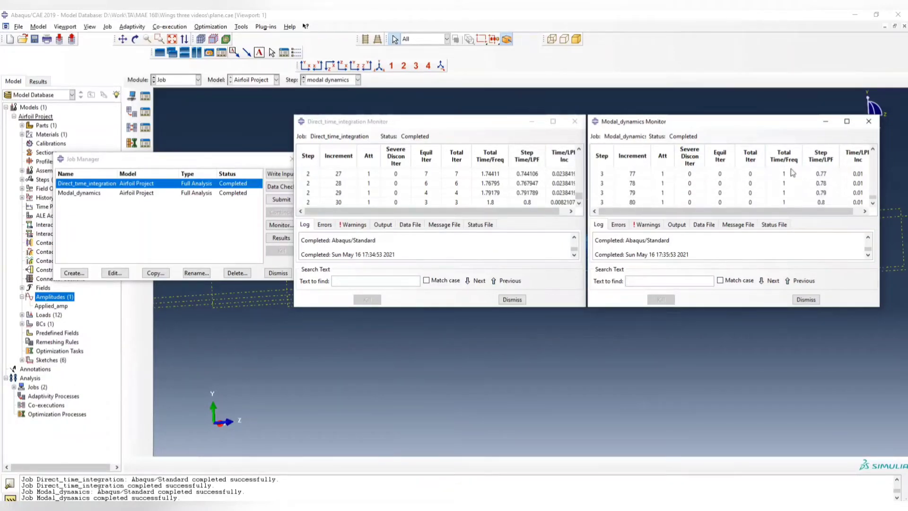
- Close both job monitors and open the Direct_time_integration results, orienting the view towards the wing tip
left_click(235, 163)
left_click_drag(235, 163, 208, 153)
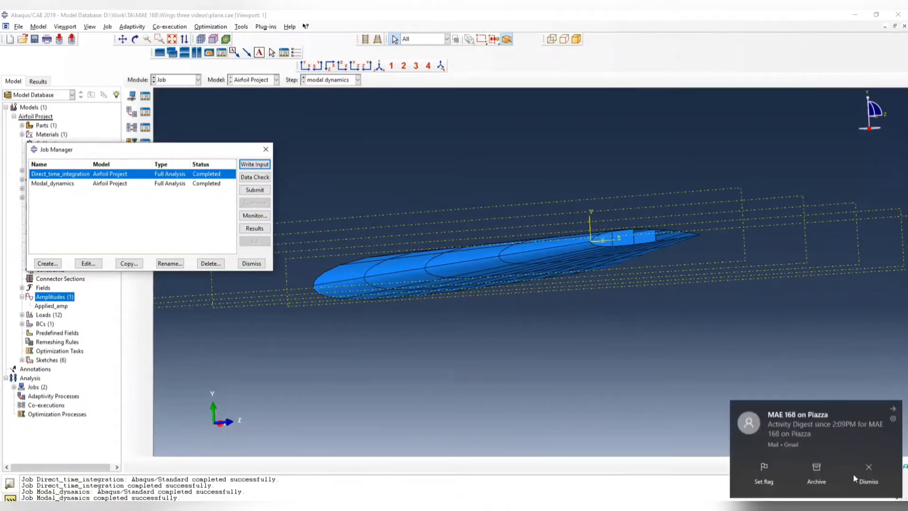
left_click(856, 479)
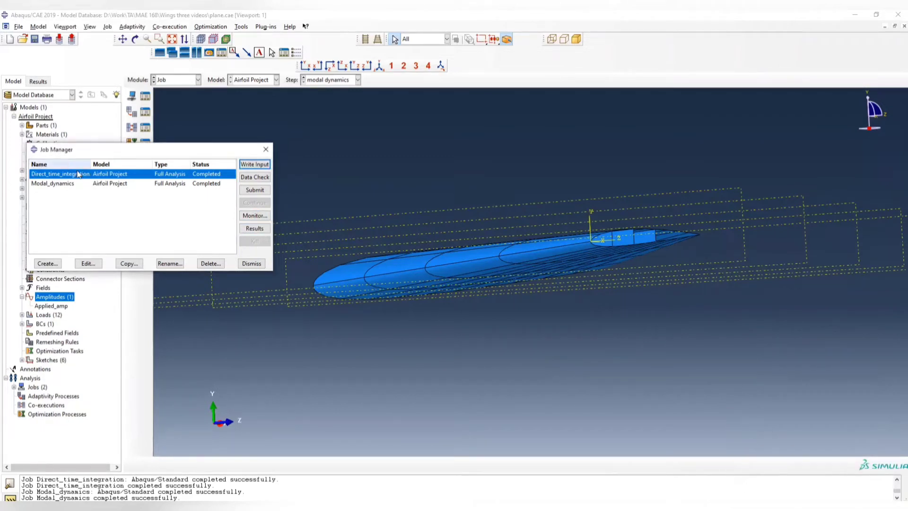
left_click(257, 230)
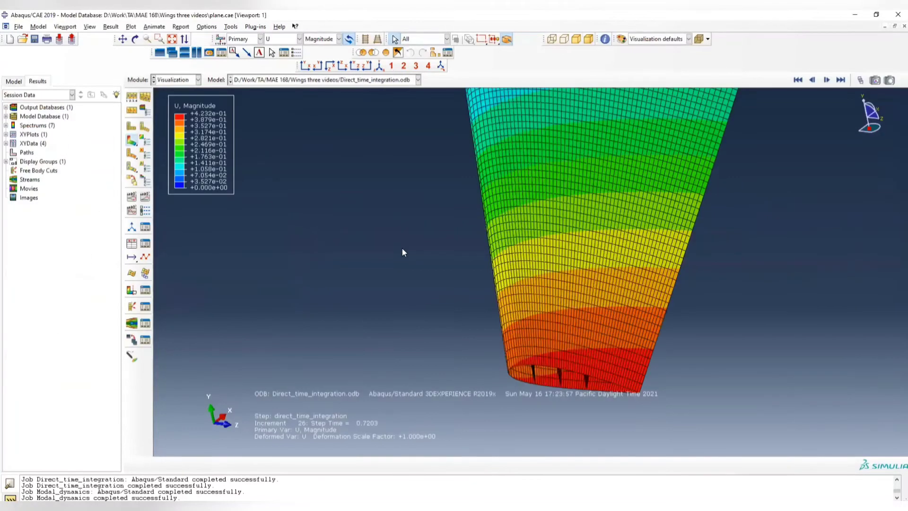
left_click_drag(489, 302, 448, 277, "ctrl+alt")
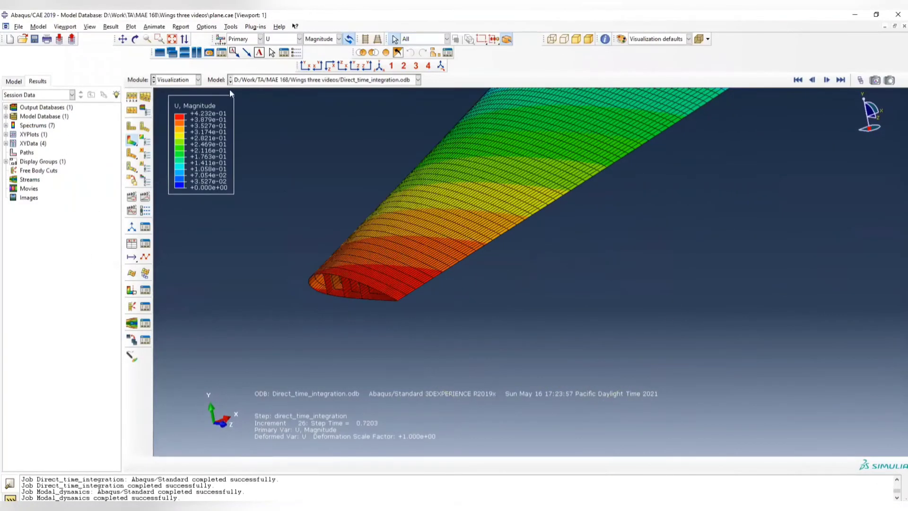
- Create a second viewport, tile the two viewports horizontally and list the open output databases
left_click(163, 50)
left_click(184, 53)
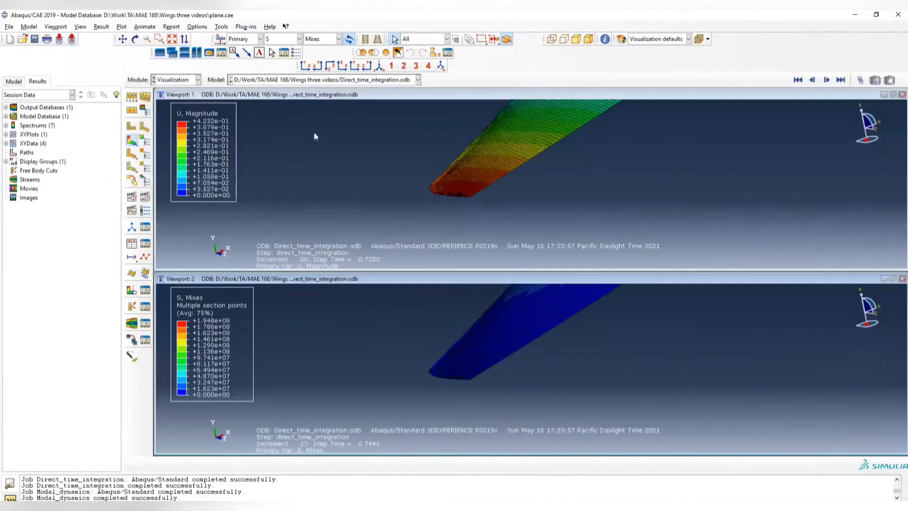
left_click(295, 107)
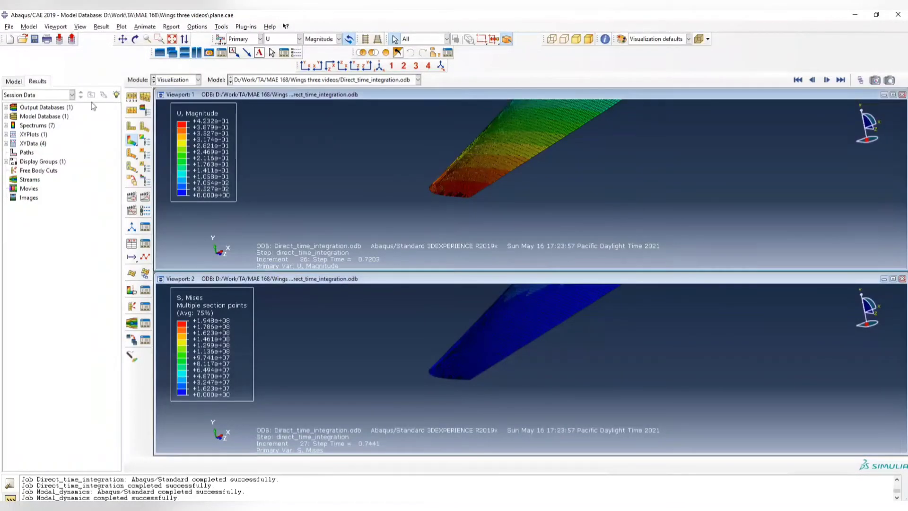
left_click(6, 108)
left_click(47, 117)
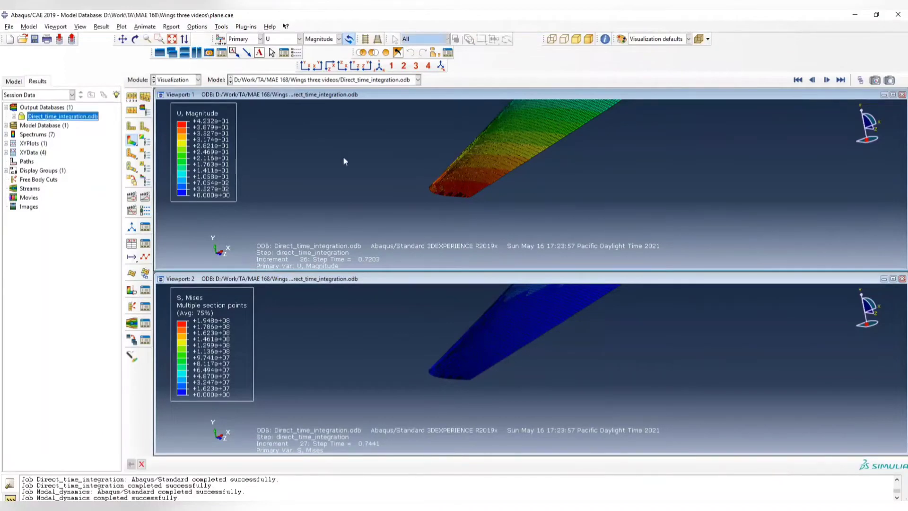
- Load the Modal_dynamics job results into Viewport 2, keeping the direct time integration results in Viewport 1
left_click(314, 280)
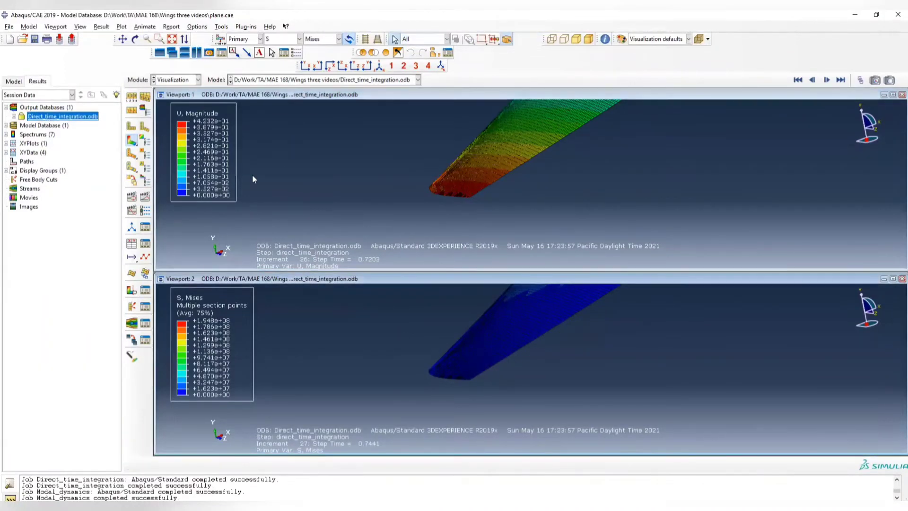
left_click(188, 80)
left_click(175, 164)
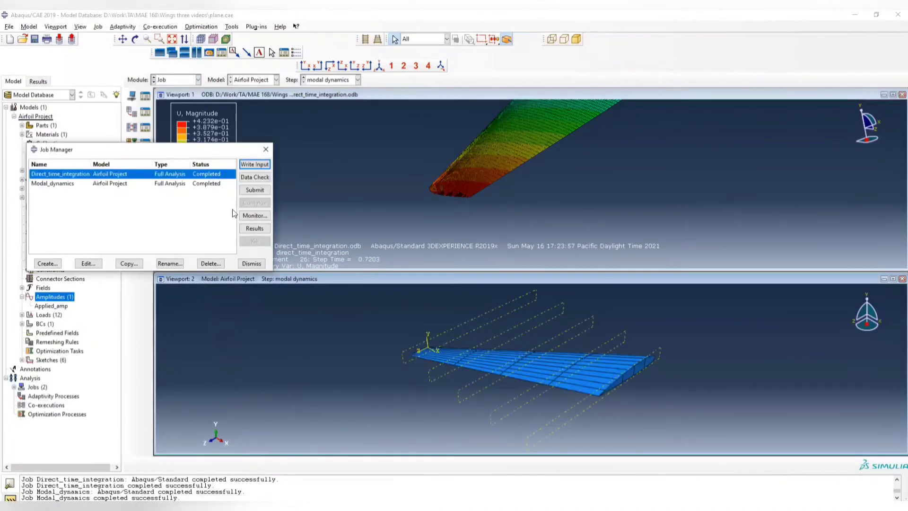
left_click(179, 186)
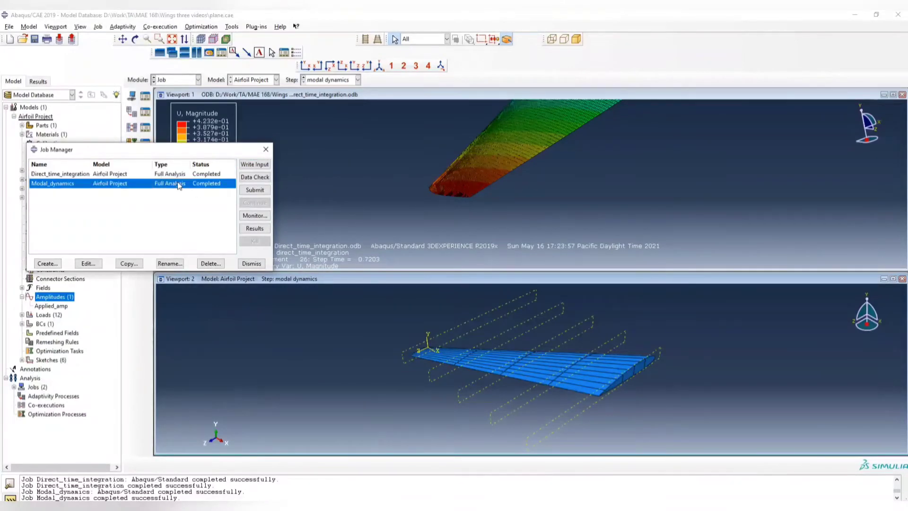
double_click(179, 186)
left_click(566, 372)
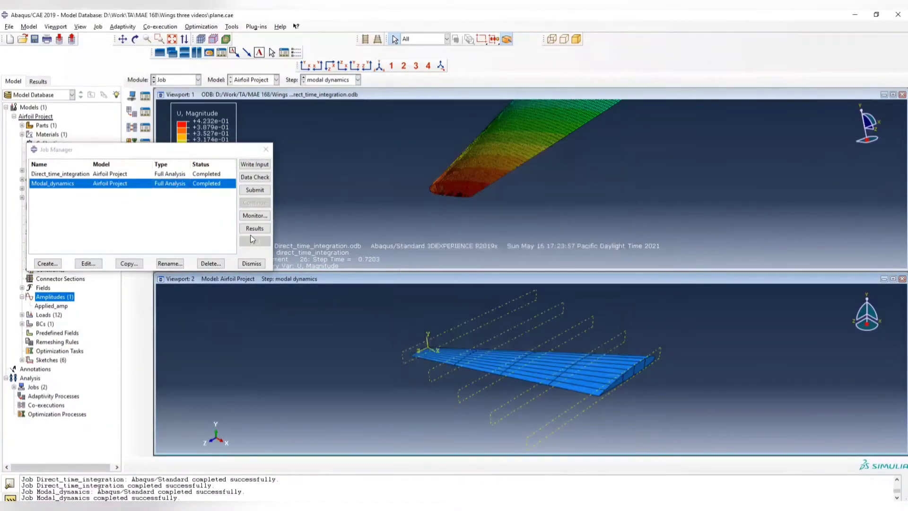
left_click(250, 230)
left_click(440, 285)
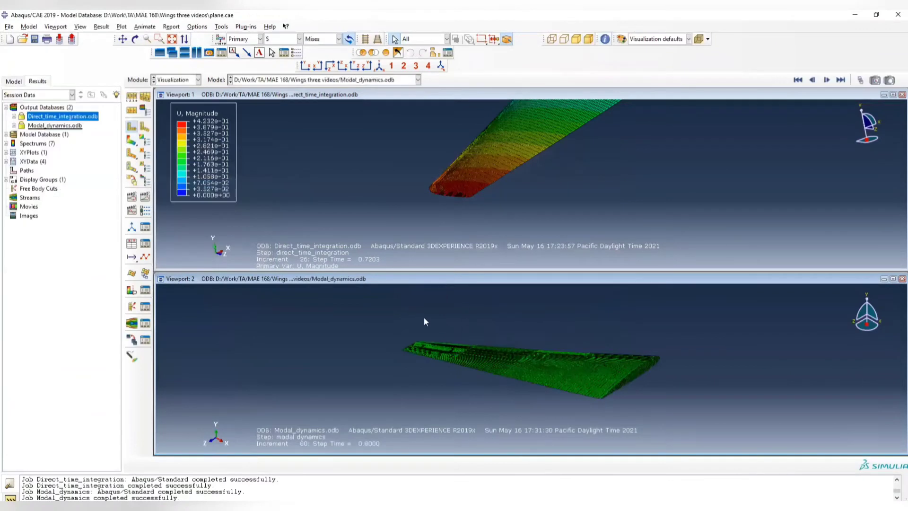
- Link the two viewports and rotate both wings together to the same angled view with the full span in frame
left_click(211, 54)
left_click(306, 66)
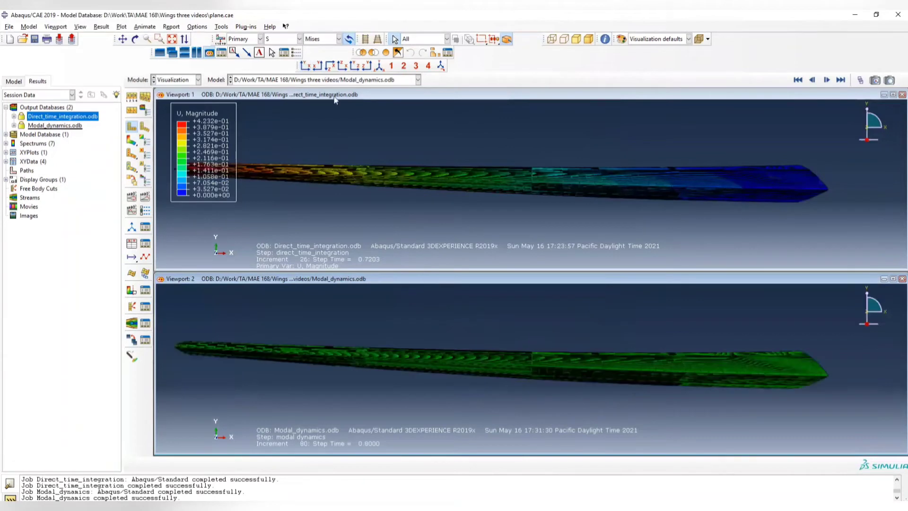
left_click(318, 66)
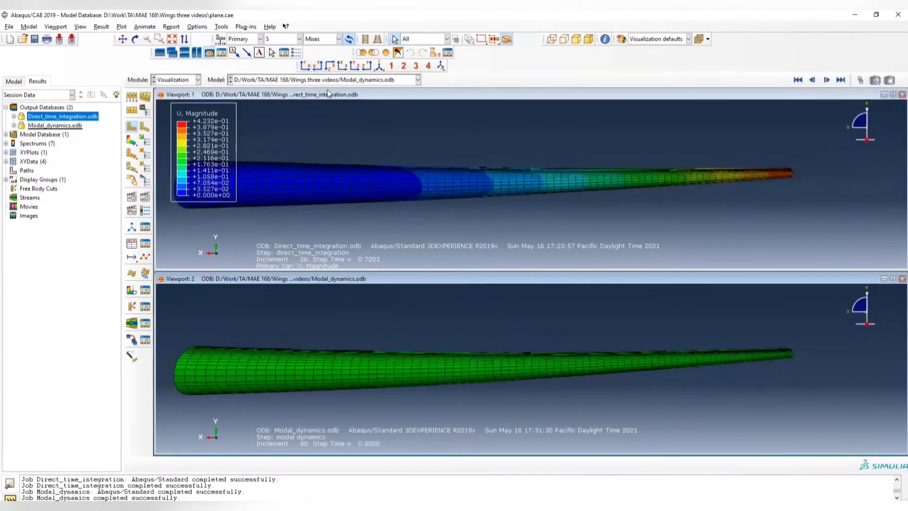
left_click(329, 66)
left_click_drag(598, 389, 658, 298, "ctrl+alt")
left_click_drag(548, 377, 522, 318, "ctrl+alt")
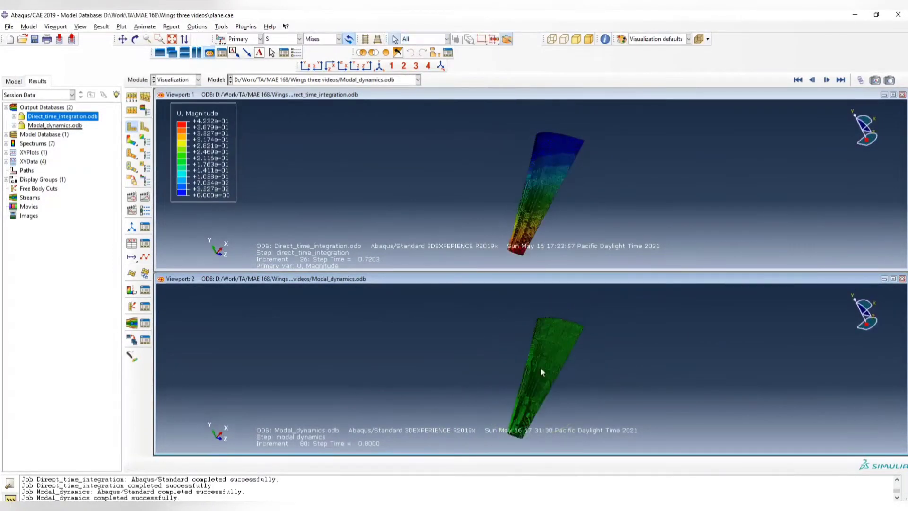
scroll(547, 400, "up", 1)
middle_click_drag(547, 390, 540, 358, "ctrl+alt")
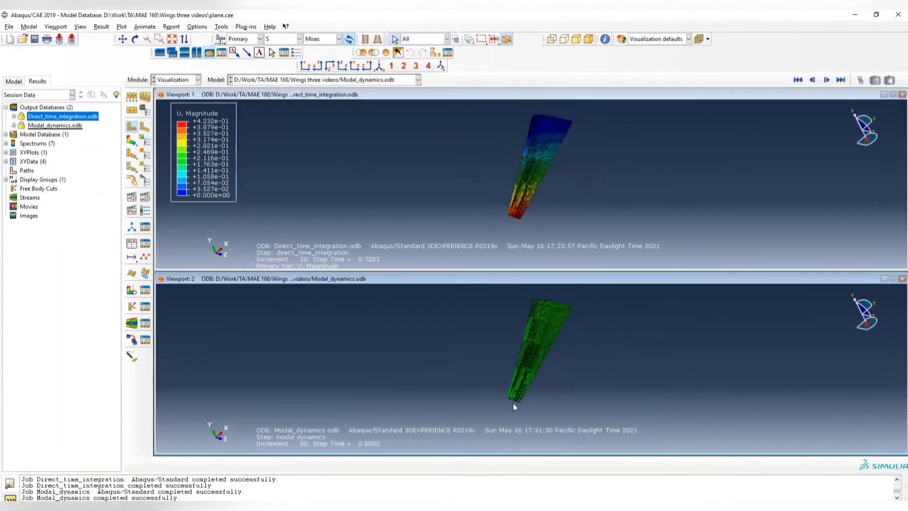
scroll(513, 405, "down", 1)
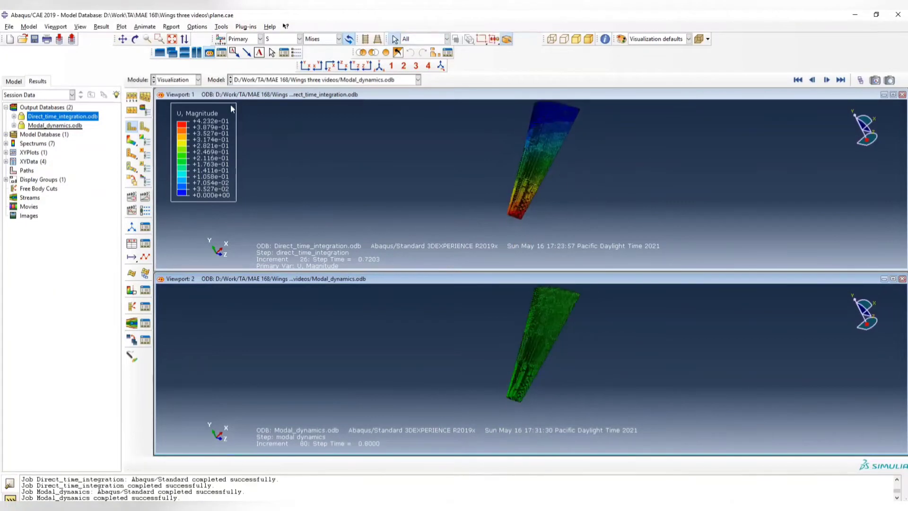
- Limit the visible edges to free edges in the common plot options, and make Viewport 1 active
left_click(221, 26)
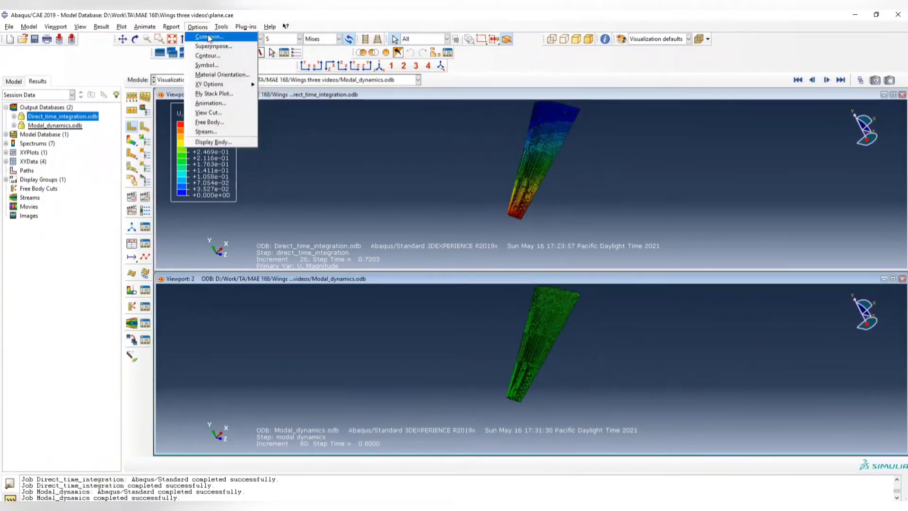
left_click(209, 38)
left_click(416, 232)
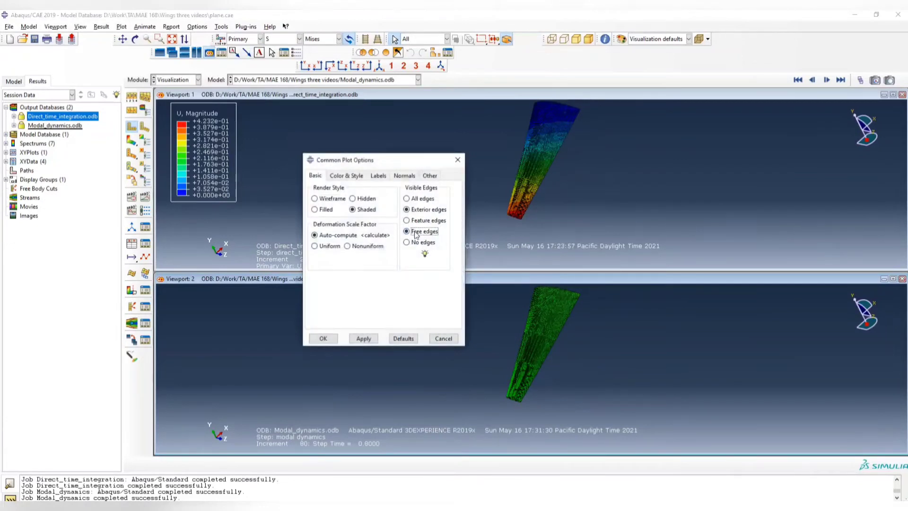
left_click(364, 338)
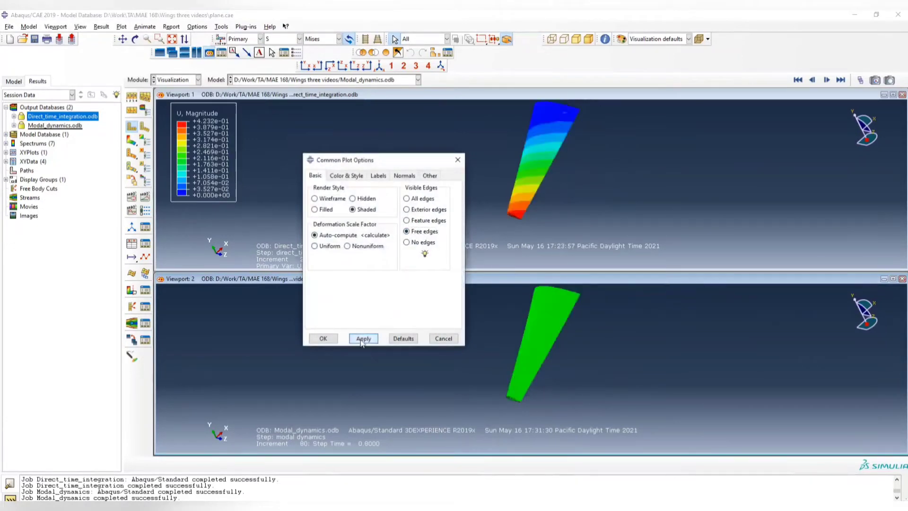
left_click(458, 161)
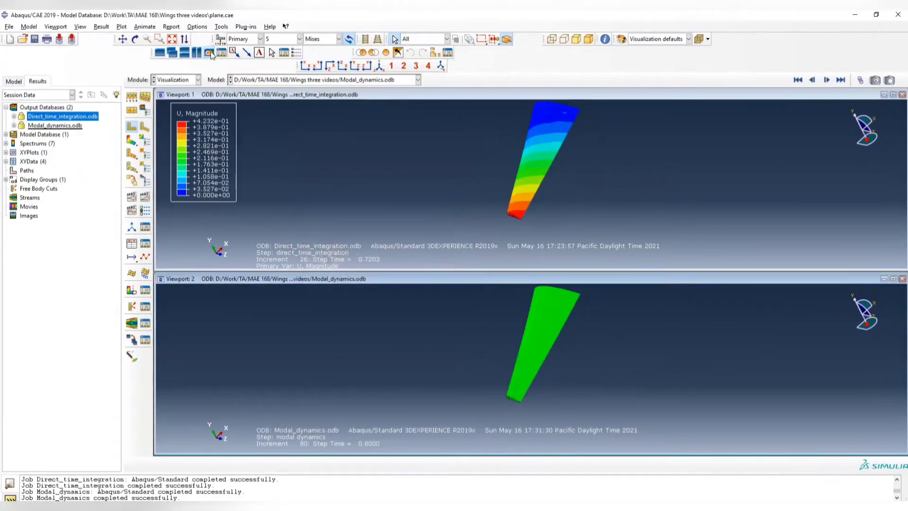
left_click(639, 94)
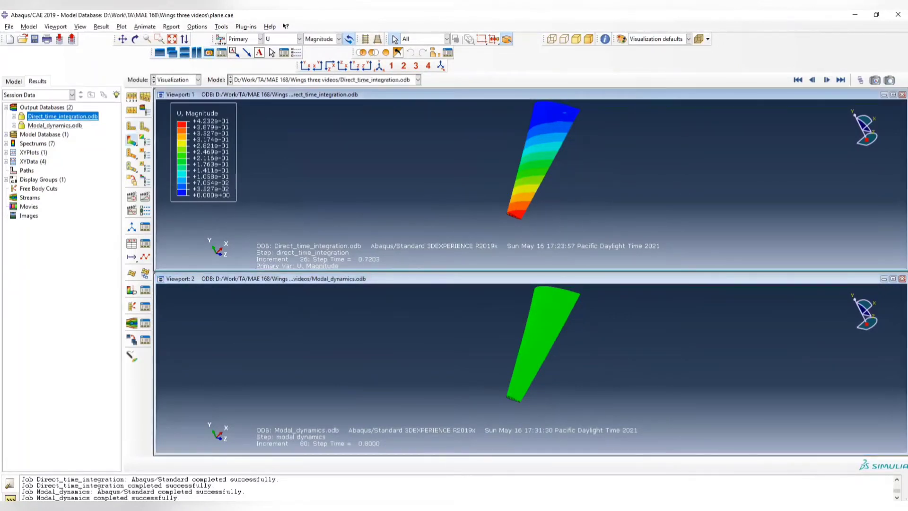
- Set Viewport 1 to frame 9 of the pressure_analysis step and contour the U2 displacement component
left_click(861, 80)
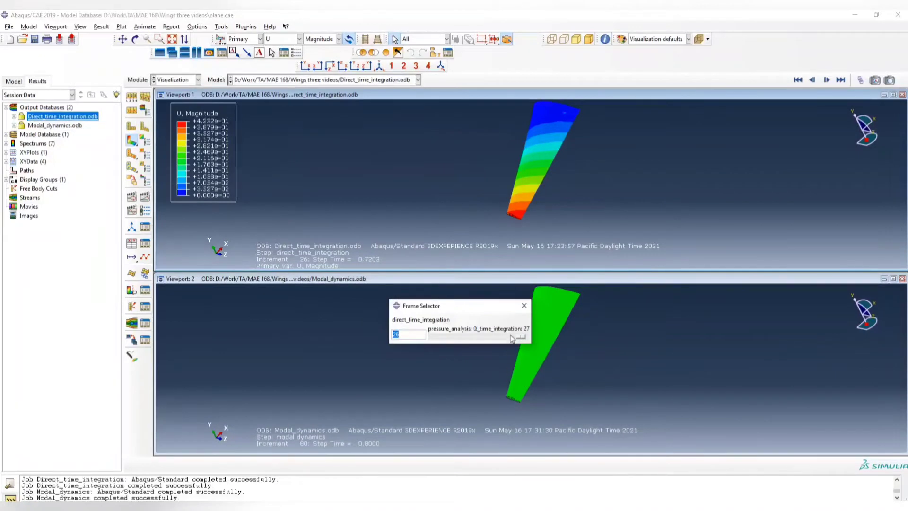
left_click_drag(513, 339, 445, 341)
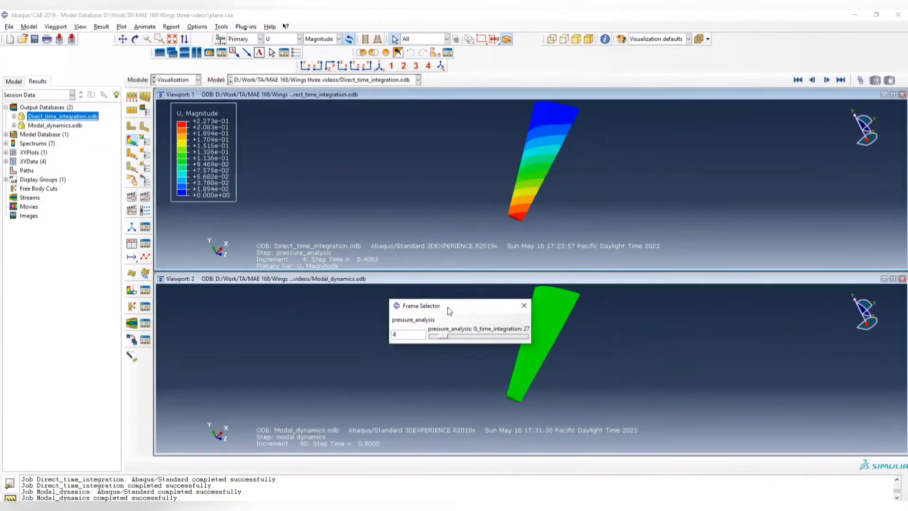
key("Right")
key("Right")
key("Right")
key("Right")
key("Right")
key("Right")
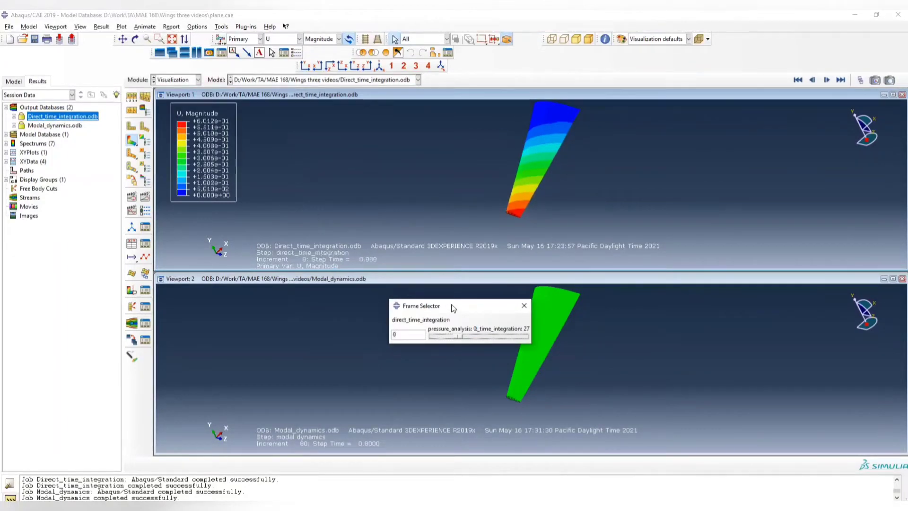
key("Left")
left_click(320, 40)
left_click(315, 70)
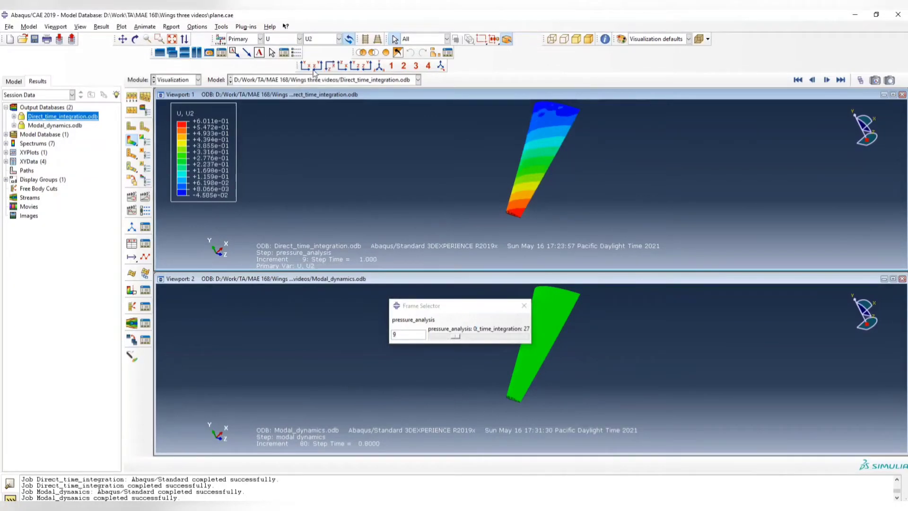
- Step through the direct_time_integration frames from 0 to 25 in Viewport 1 to examine the wing's U2 displacement over time
left_click(451, 306)
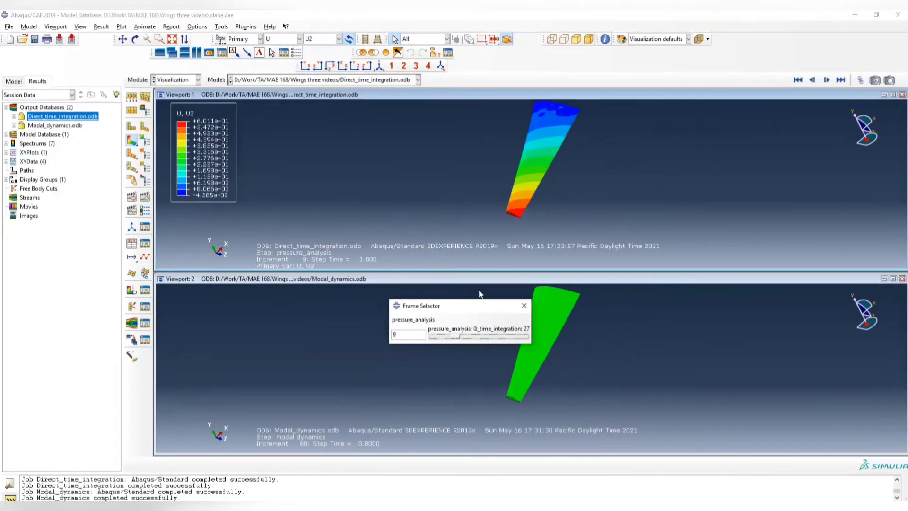
key("Right")
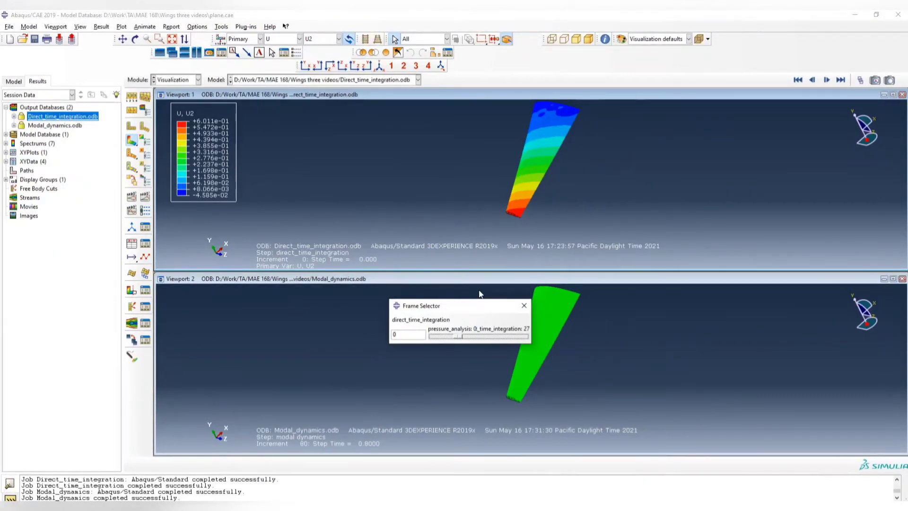
key("Right")
key("Right")
key("Right")
key("Right")
key("Right")
key("Right")
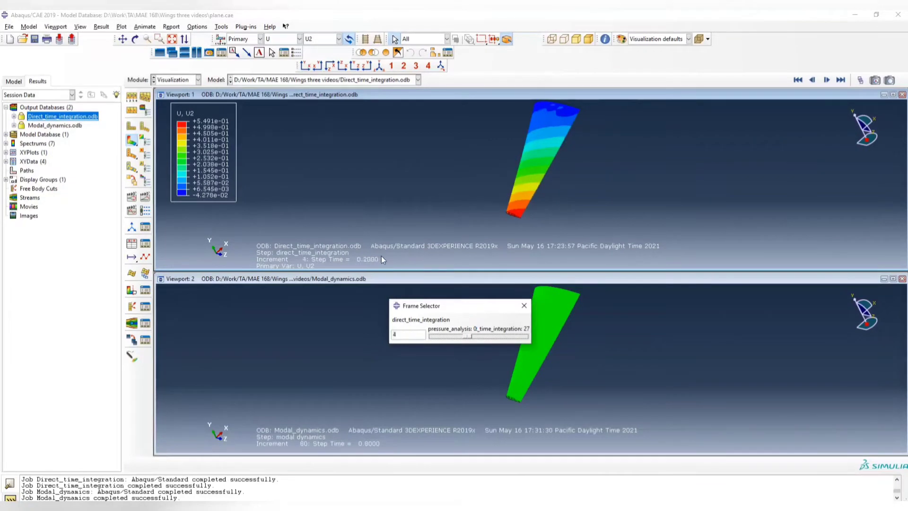
key("Right")
key("Right")
key("Right")
key("Right")
key("Right")
key("Right")
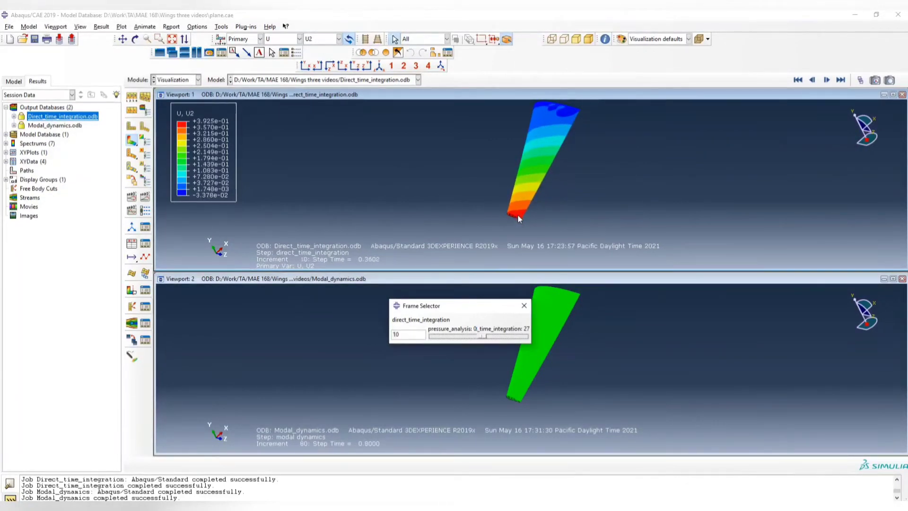
key("Right")
key("Right")
key("Right")
key("Right")
key("Right")
key("Right")
key("Right")
key("Right")
key("Right")
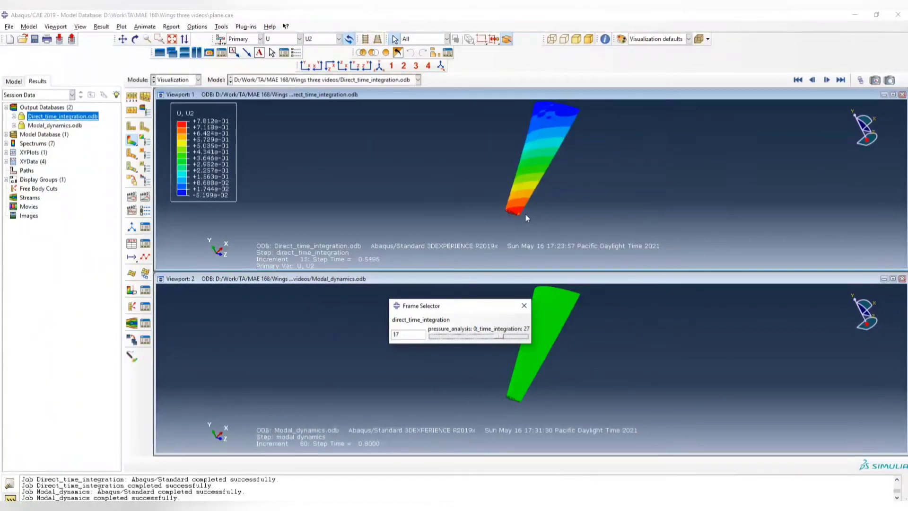
key("Right")
key("Right")
key("Right")
key("Right")
key("Right")
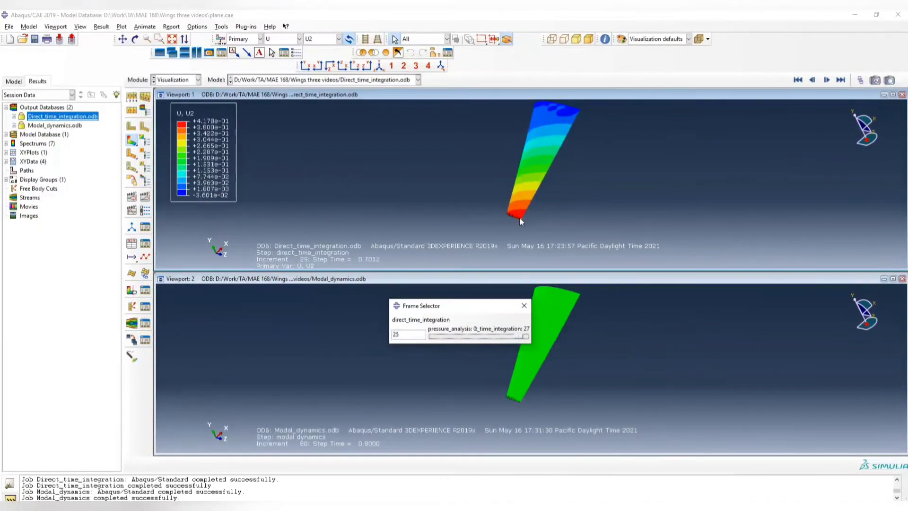
- Step Viewport 1 back to frame 15 of the direct_time_integration step
key("Left")
key("Left")
key("Left")
key("Left")
key("Left")
key("Left")
key("Left")
key("Left")
key("Left")
key("Left")
key("Left")
key("Left")
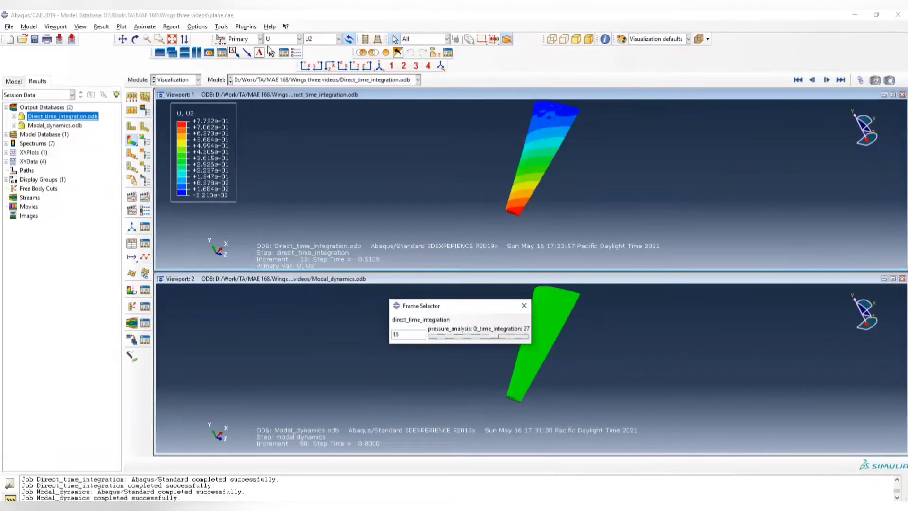
- Create XY data from the ODB history output and plot U2 at the LEADING_EDGE_TIP node in Viewport 1
left_click(221, 27)
mouse_move(255, 76)
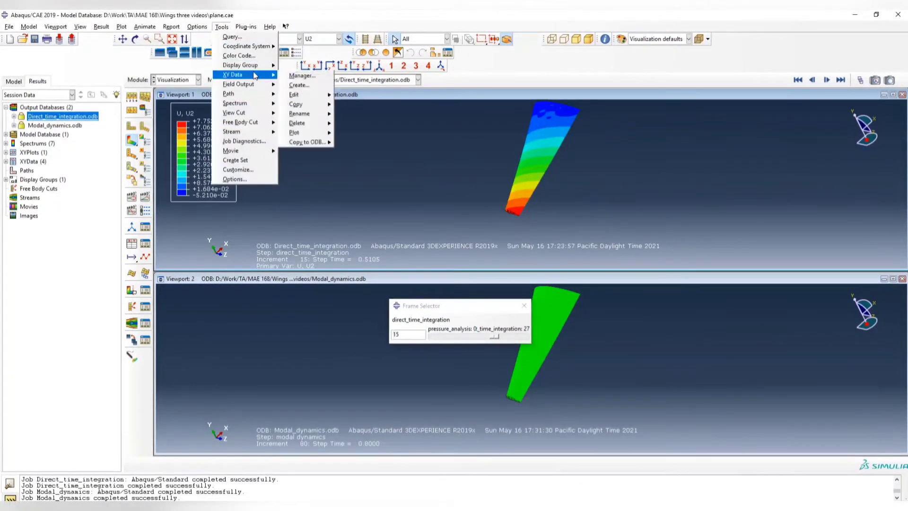
left_click(299, 85)
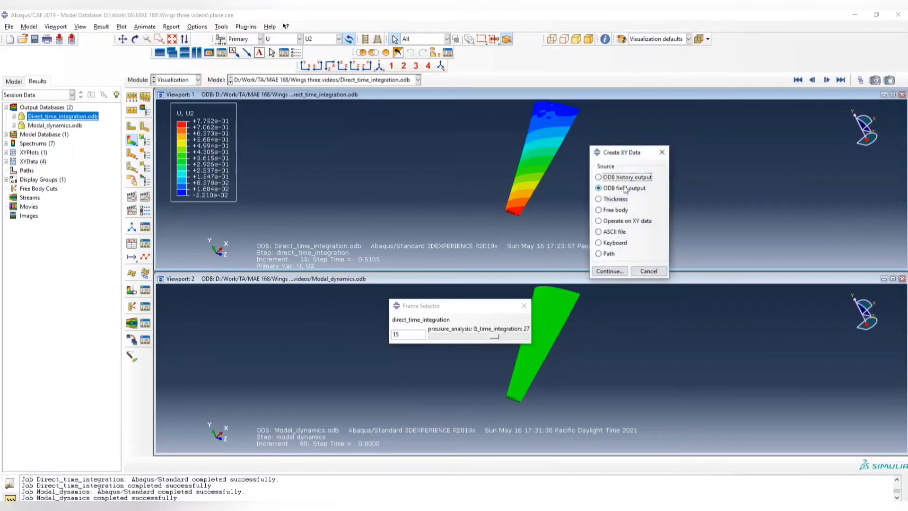
left_click(609, 271)
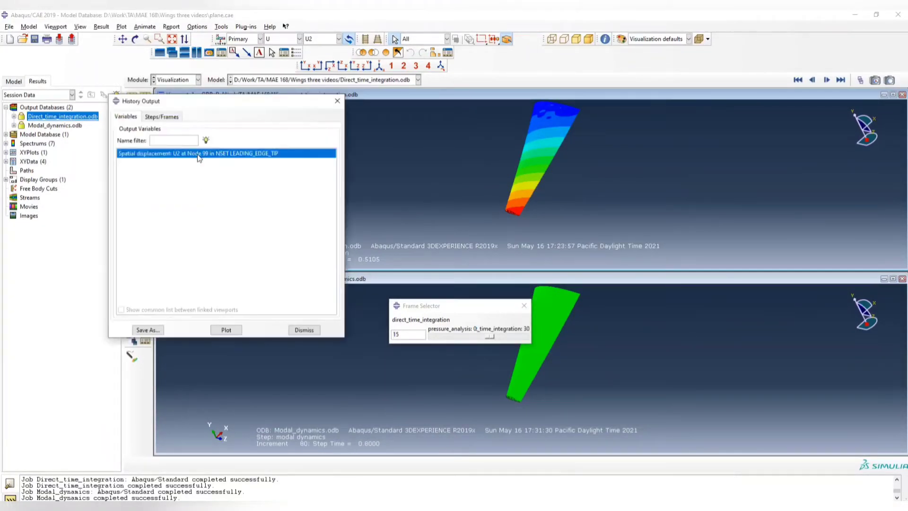
left_click(217, 330)
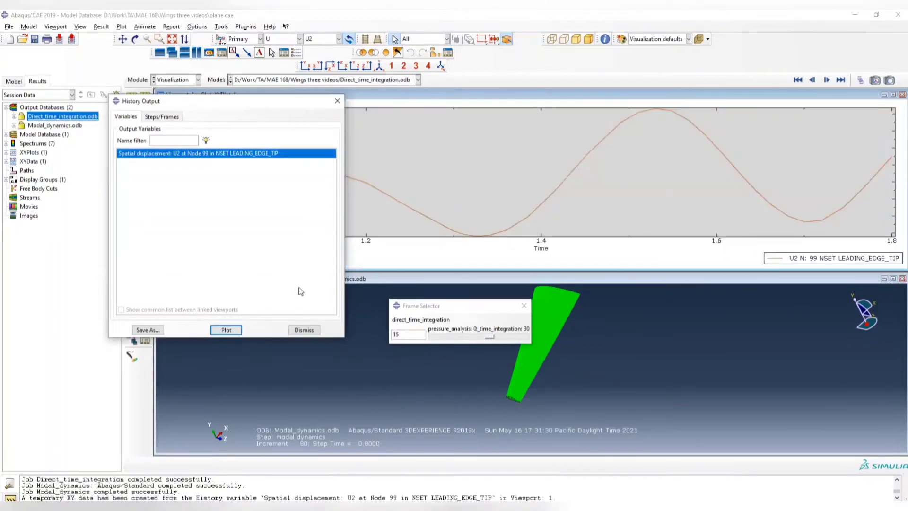
left_click(337, 101)
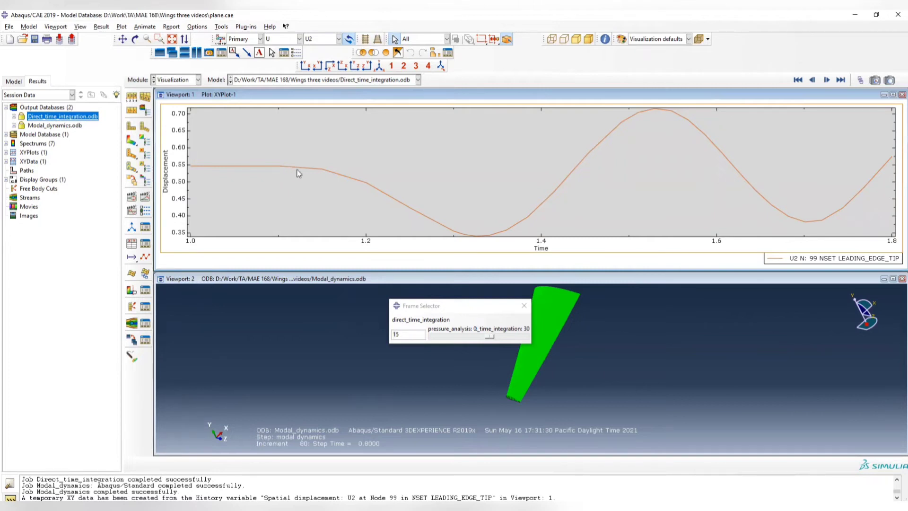
scroll(303, 172, "down", 2)
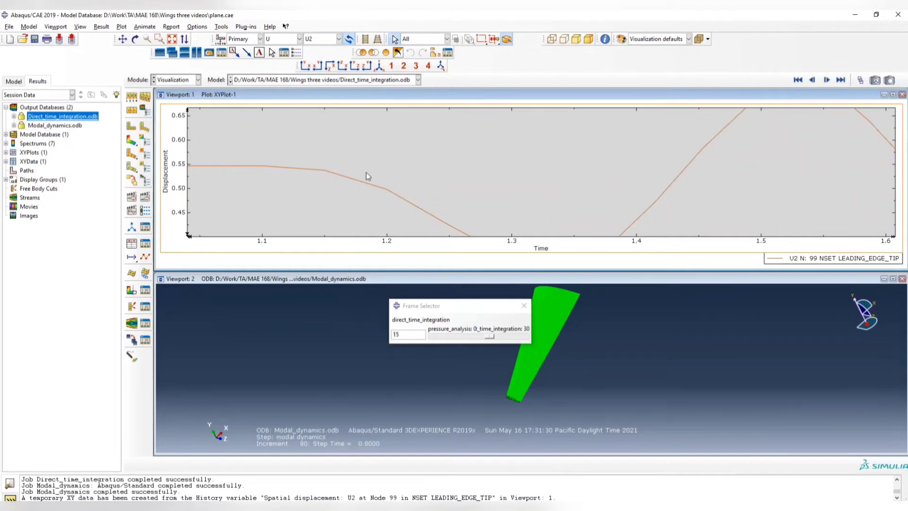
scroll(367, 175, "up", 3)
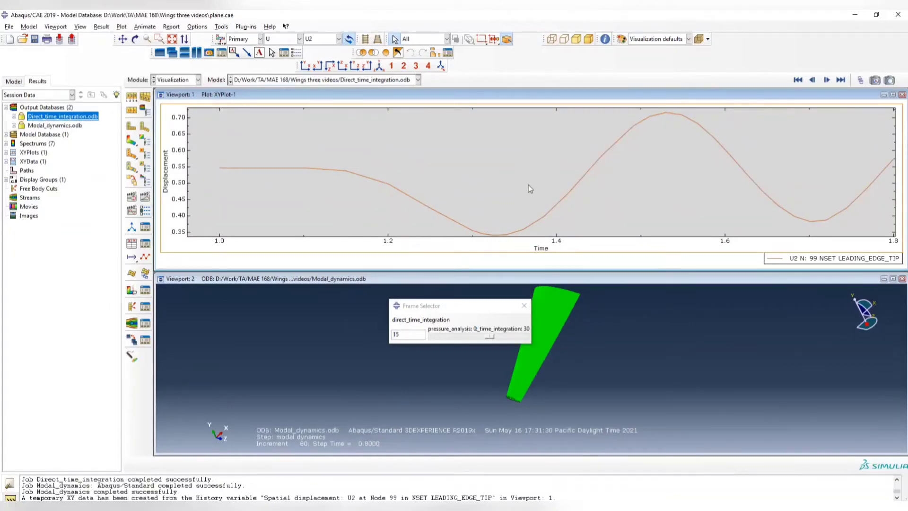
- Make Viewport 2 active and set its modal dynamics results to frame 0 of the pressure_analysis step
left_click(546, 324)
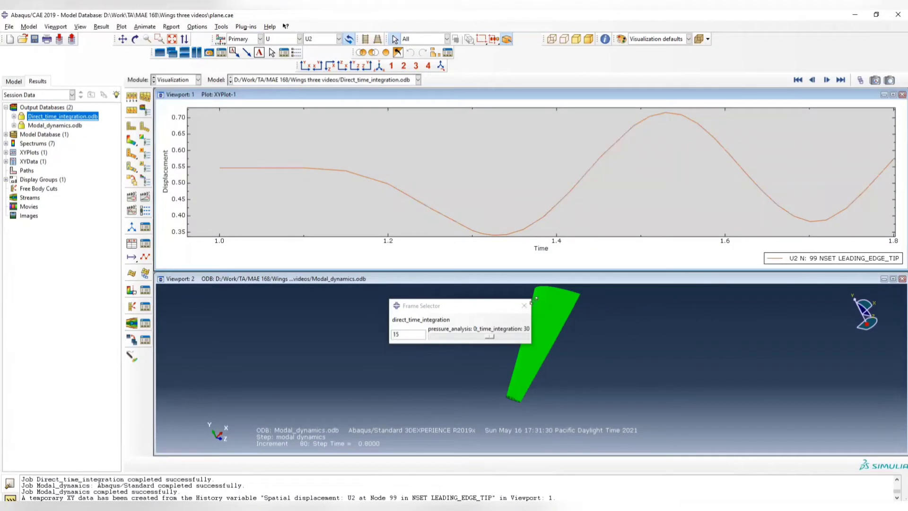
left_click(525, 305)
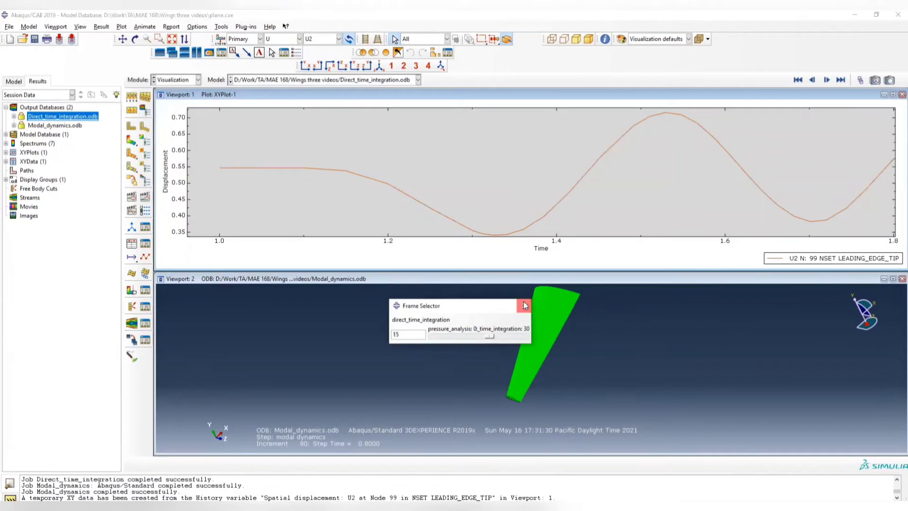
left_click(861, 80)
left_click_drag(524, 337, 364, 343)
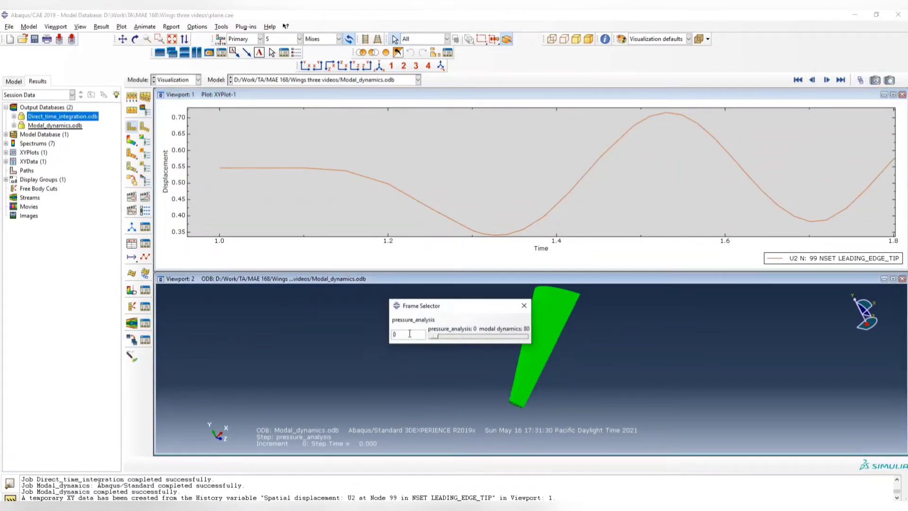
- Show contours on the deformed wing in Viewport 2, with displacement component U2 as the field output
left_click(132, 141)
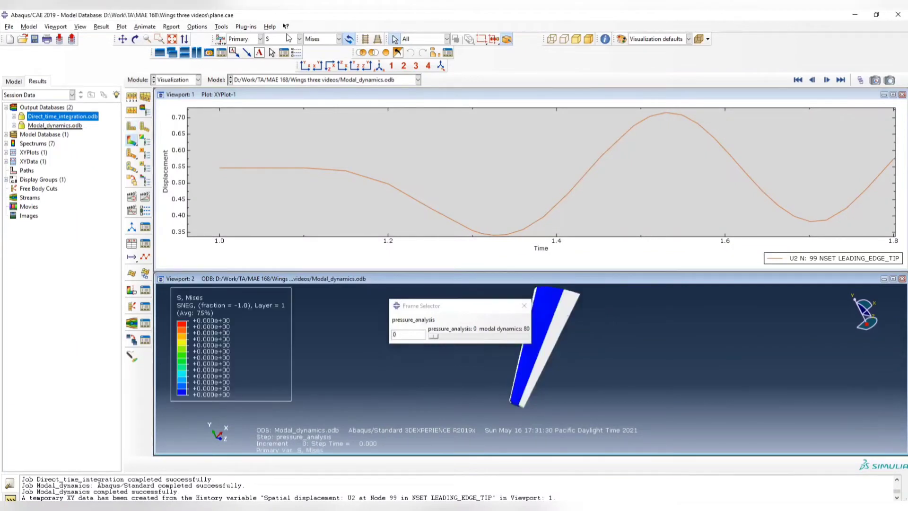
left_click(288, 38)
left_click(282, 58)
left_click(322, 39)
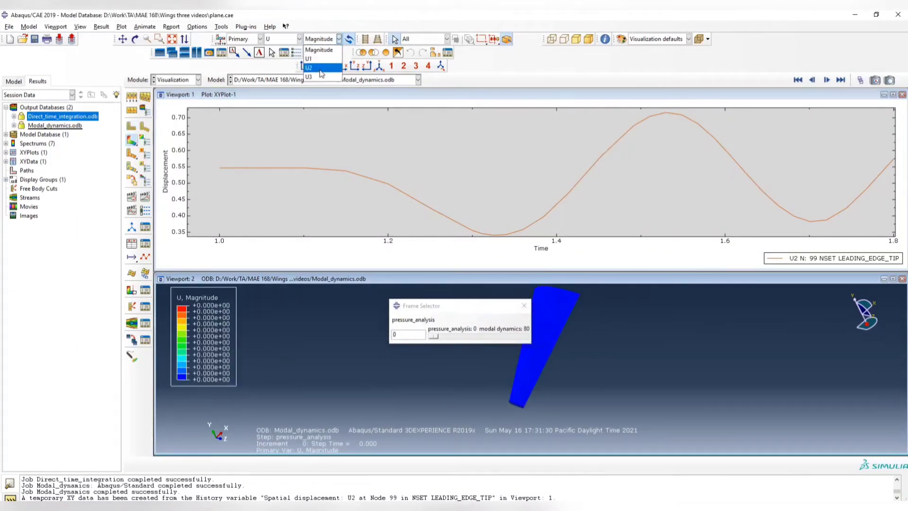
left_click(316, 67)
- Step through the pressure_analysis frames in Viewport 2 to frame 9, and move the frame selector clear of the wing
left_click(435, 336)
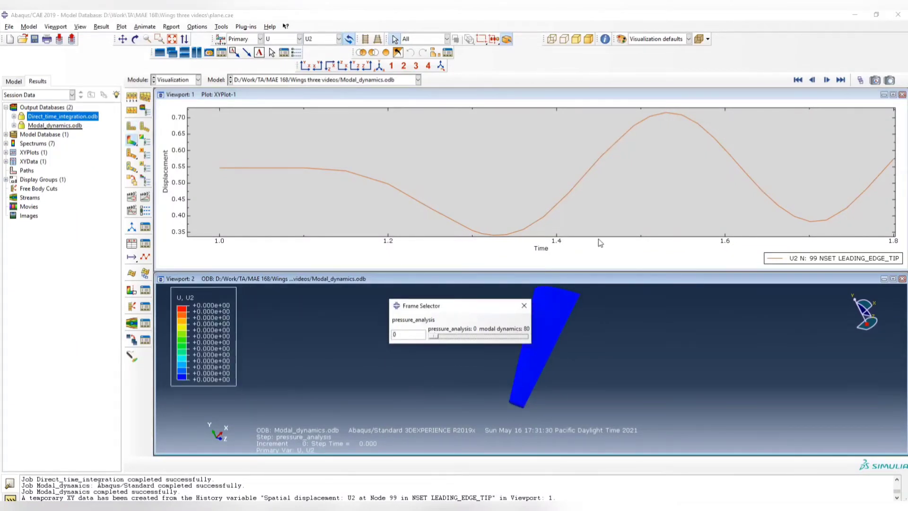
key("Right")
key("Right")
key("Right")
key("Right")
key("Right")
key("Right")
key("Right")
key("Right")
key("Right")
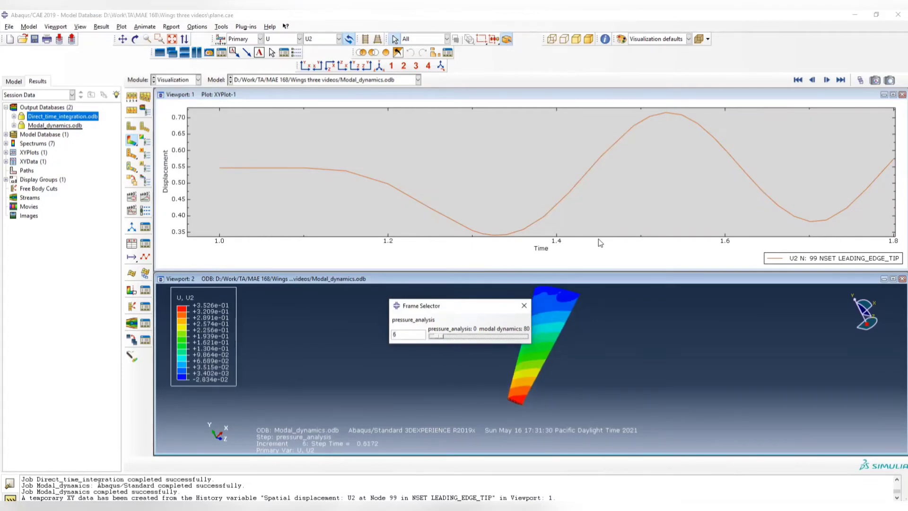
key("Right")
key("Right")
key("Right")
key("Left")
key("Left")
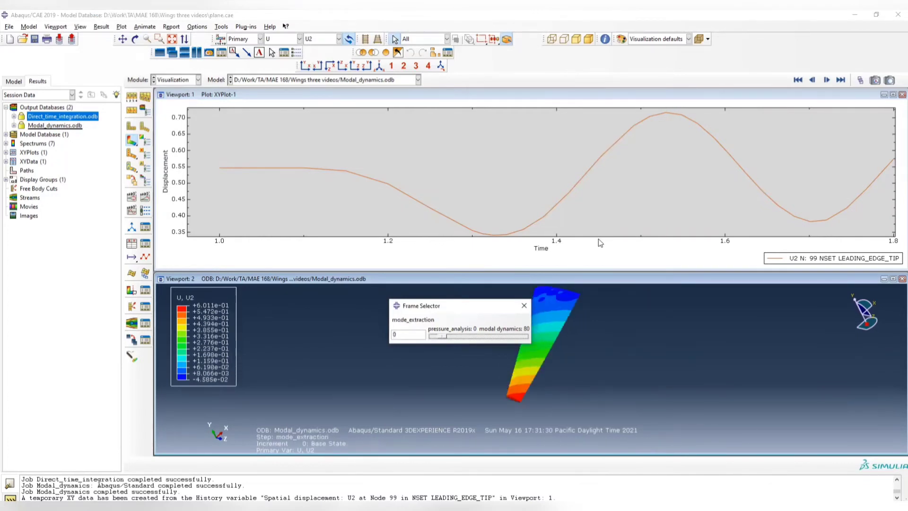
key("Left")
left_click_drag(449, 307, 392, 303)
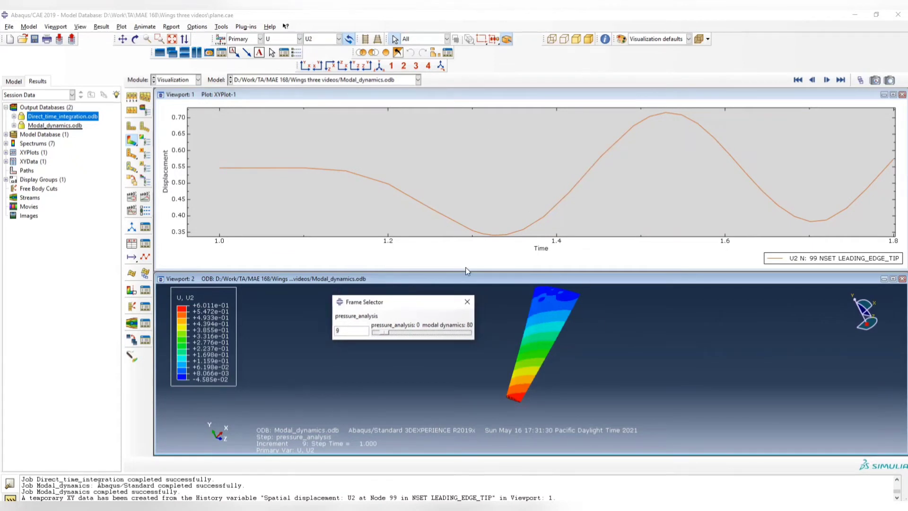
- Step through the mode_extraction frames in Viewport 2 up to frame 10 to examine the wing's mode shapes
key("Right")
key("Right")
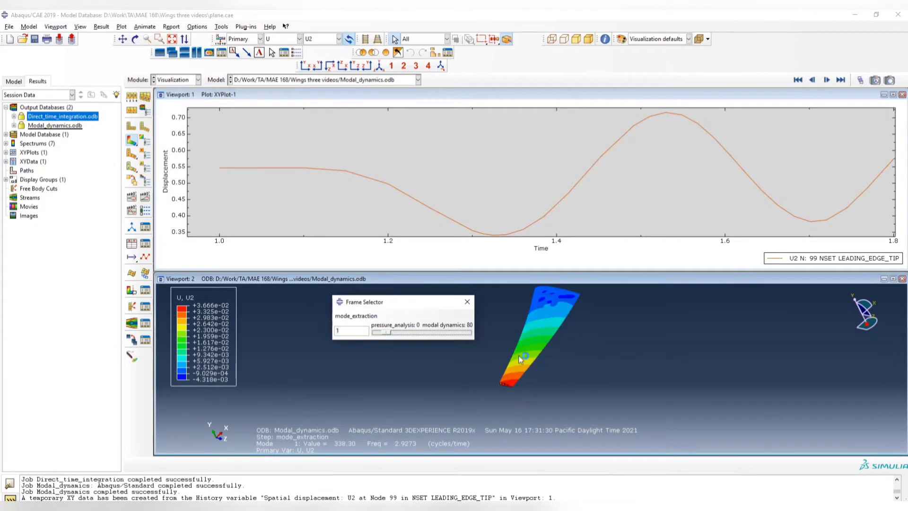
key("Right")
key("Right")
key("Right")
key("Right")
key("Right")
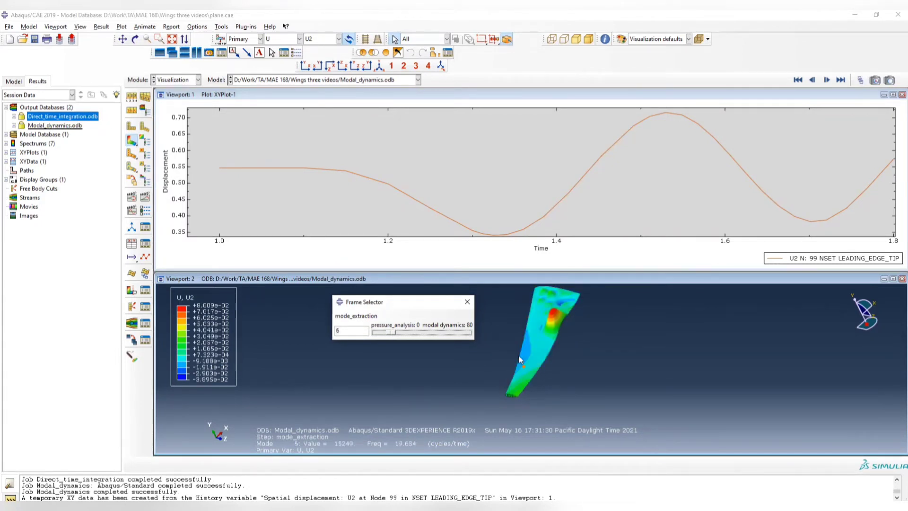
key("Right")
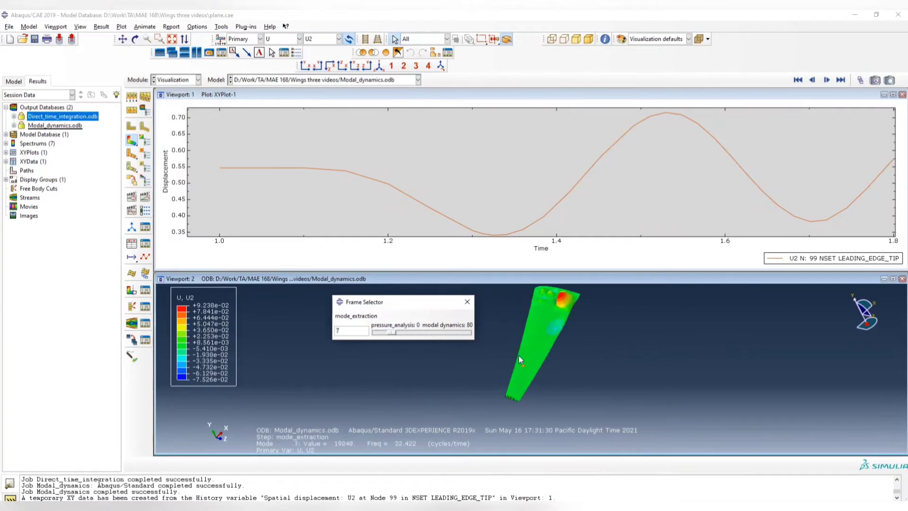
key("Right")
key("Right")
key("Right")
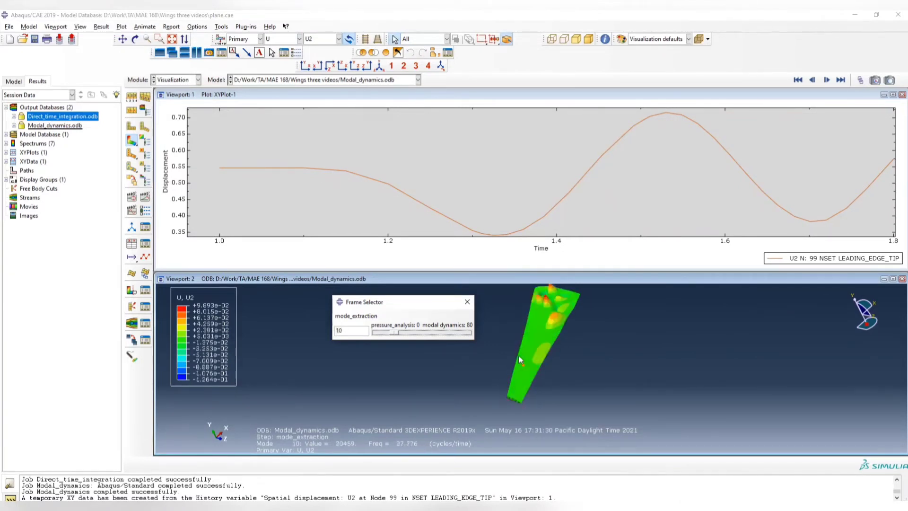
- Advance Viewport 2 to frame 0 of the modal dynamics step and rotate the wing to a low, shallow-angle view
key("Right")
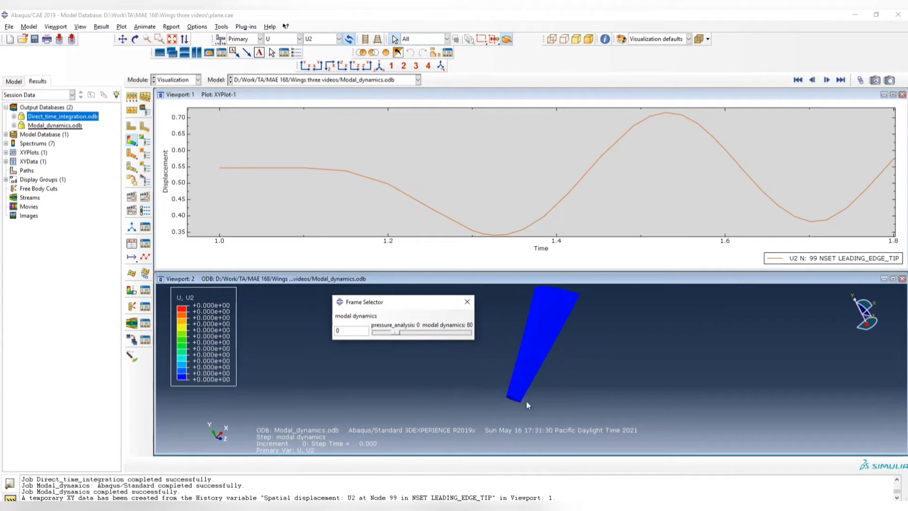
left_click_drag(526, 400, 523, 369, "ctrl+alt")
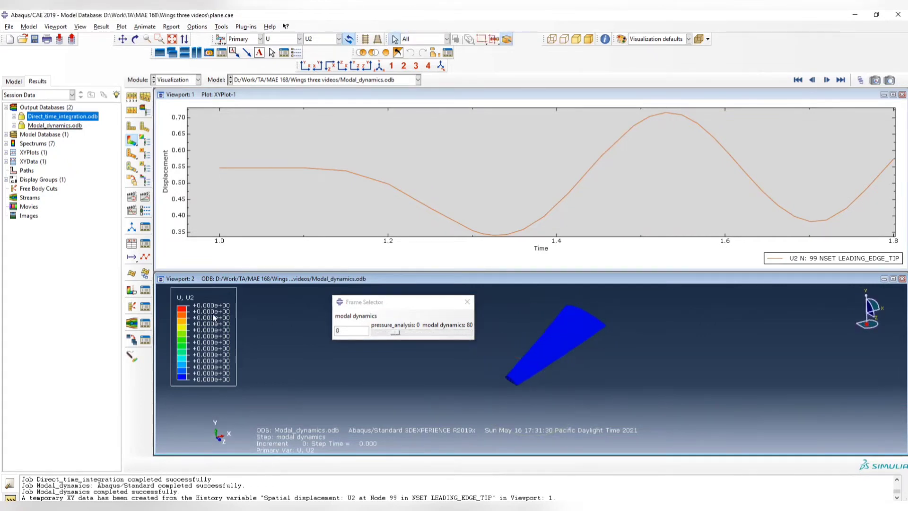
left_click_drag(480, 407, 487, 395, "ctrl+alt")
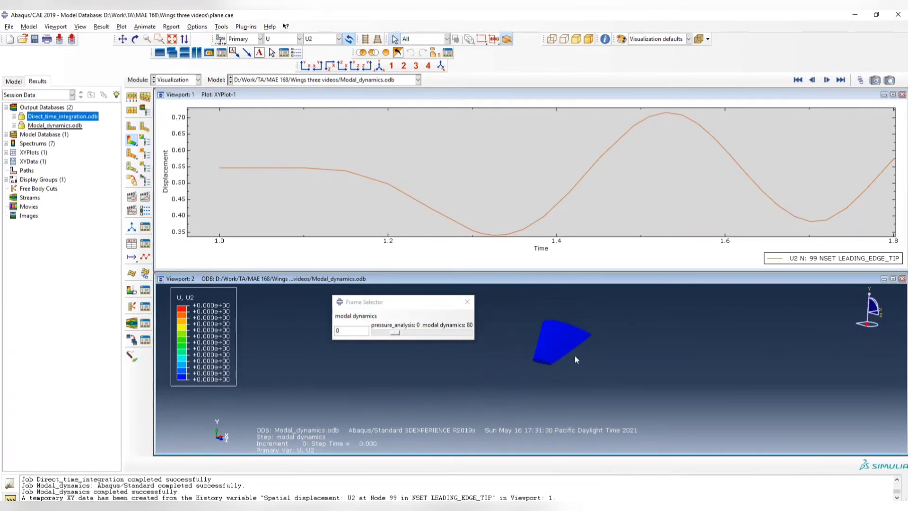
left_click_drag(563, 362, 556, 351, "ctrl+alt")
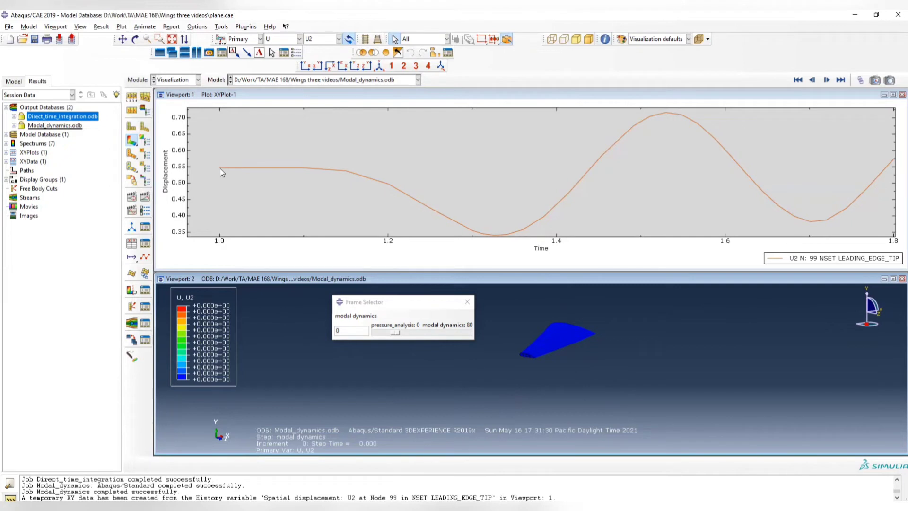
- Step back and forth through the modal dynamics frames in Viewport 2 up to frame 76 to examine the wing's U2 response
left_click(393, 305)
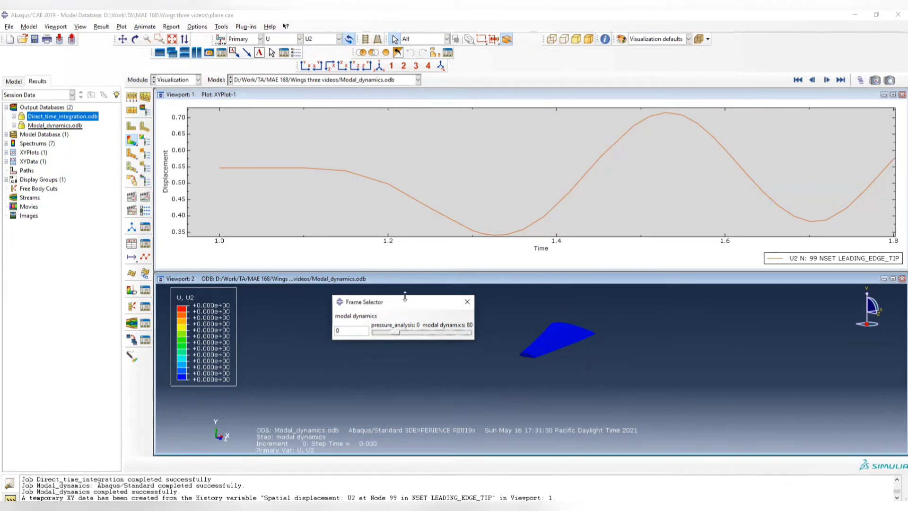
key("Right")
key("Right")
key("Right")
key("Right")
key("Right")
key("Right")
key("Right")
key("Right")
key("Right")
key("Left")
key("Left")
key("Left")
key("Right")
key("Right")
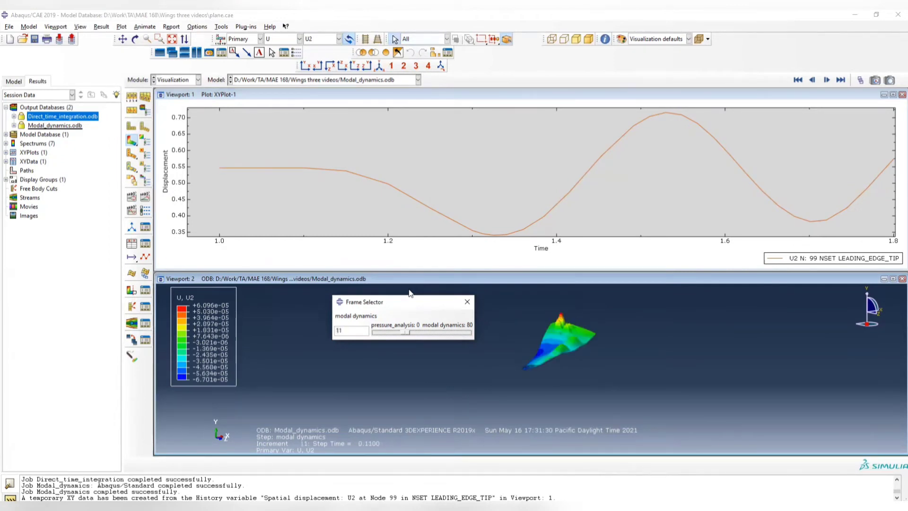
key("Right")
key("Right")
key("Right")
key("Right")
key("Right")
key("Right")
key("Right")
key("Right")
key("Right")
key("Right")
key("Right")
key("Right")
key("Right")
key("Right")
key("Right")
key("Right")
key("Right")
key("Right")
key("Right")
key("Right")
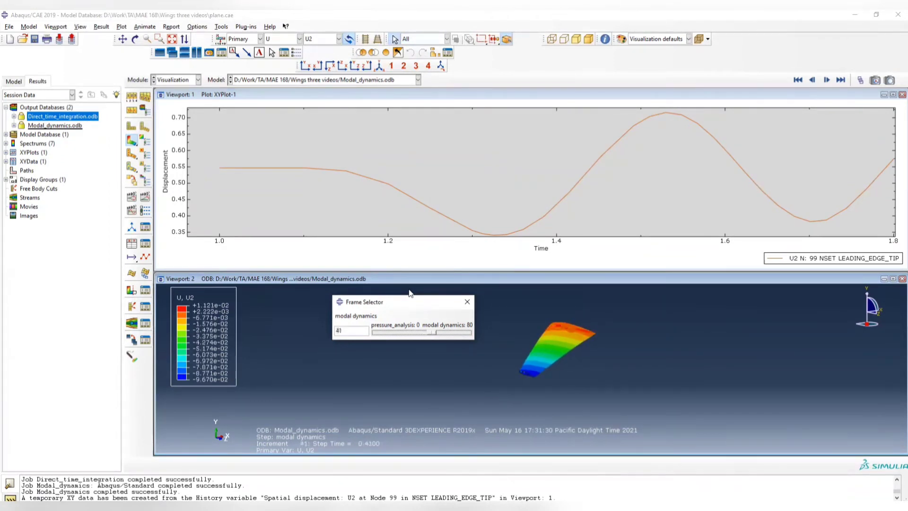
key("Right")
key("Right")
key("Right")
key("Right")
key("Right")
key("Right")
key("Right")
key("Right")
key("Right")
key("Left")
key("Left")
key("Left")
key("Left")
key("Left")
key("Left")
key("Left")
key("Left")
key("Left")
key("Right")
key("Right")
key("Right")
key("Right")
key("Right")
key("Right")
key("Left")
key("Left")
key("Left")
key("Left")
key("Left")
key("Left")
key("Right")
key("Right")
key("Right")
key("Right")
key("Right")
key("Right")
key("Right")
key("Right")
key("Right")
key("Right")
key("Right")
key("Right")
key("Right")
key("Right")
key("Right")
key("Right")
key("Right")
key("Right")
key("Right")
key("Right")
key("Right")
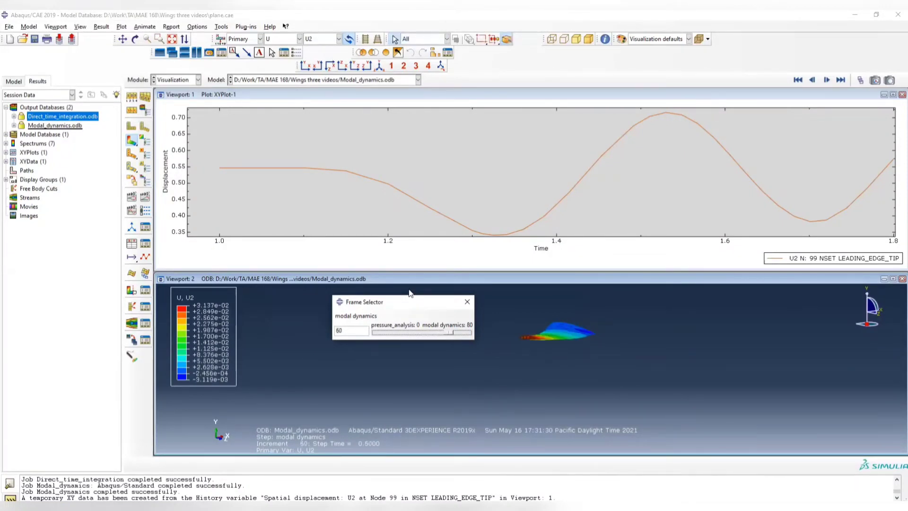
key("Right")
key("Right")
key("Right")
key("Right")
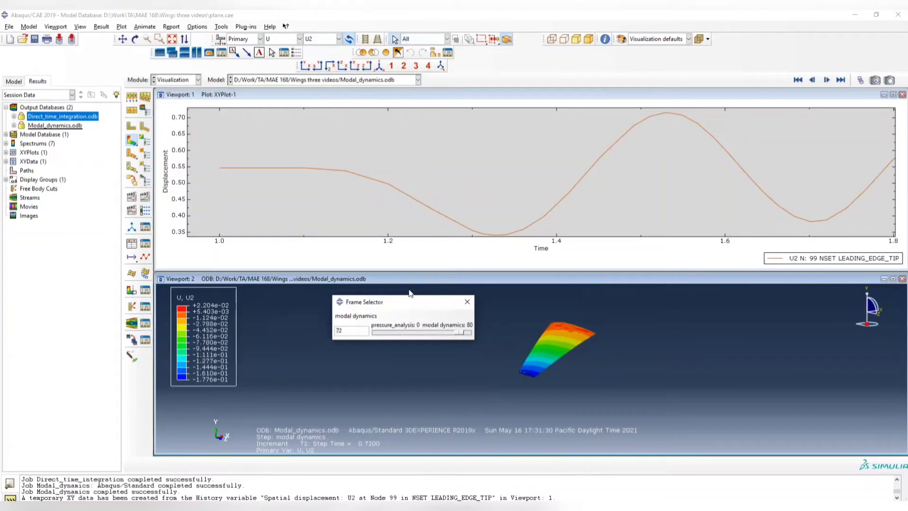
key("Right")
key("Right")
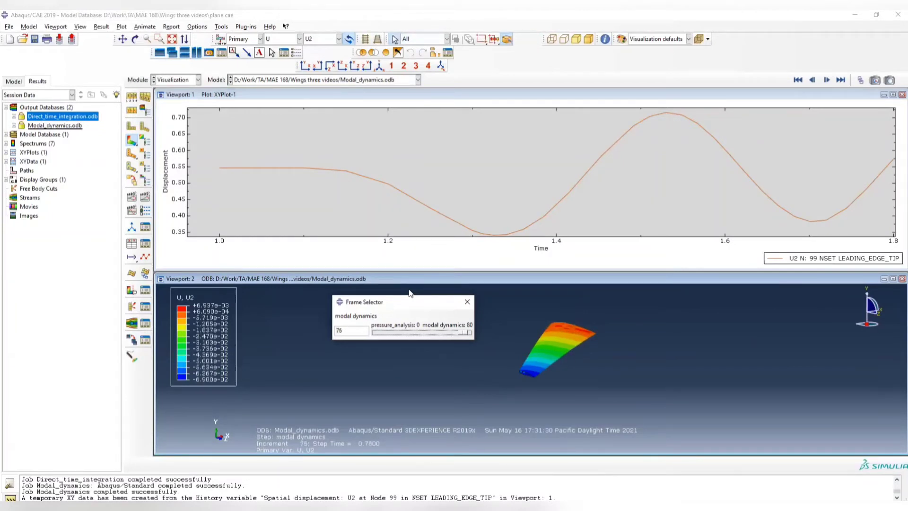
left_click(467, 301)
- Switch to the Step module and rotate the wing model in Viewport 2 to inspect it
left_click(172, 83)
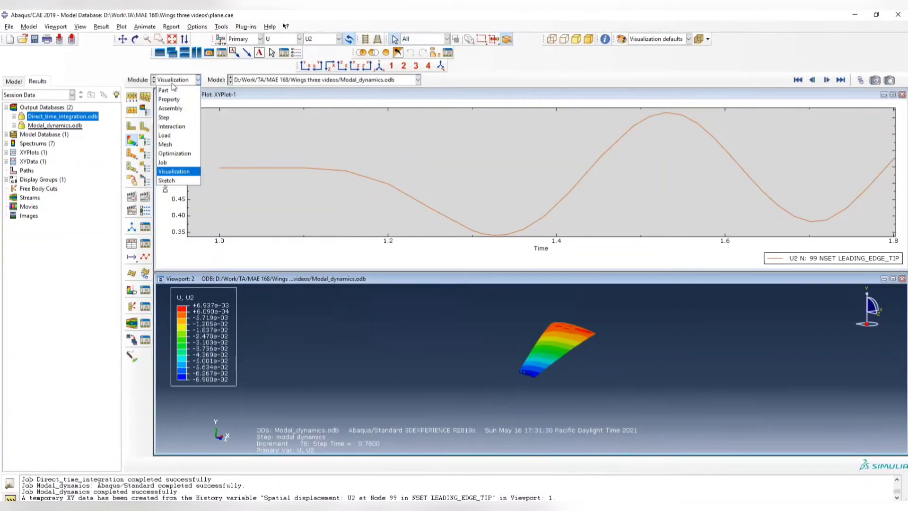
left_click(184, 119)
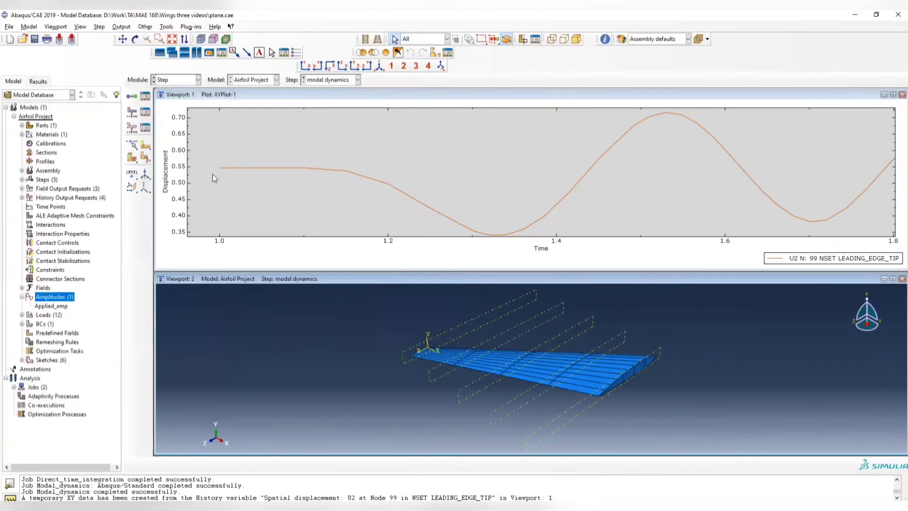
left_click_drag(426, 411, 564, 391, "ctrl+alt")
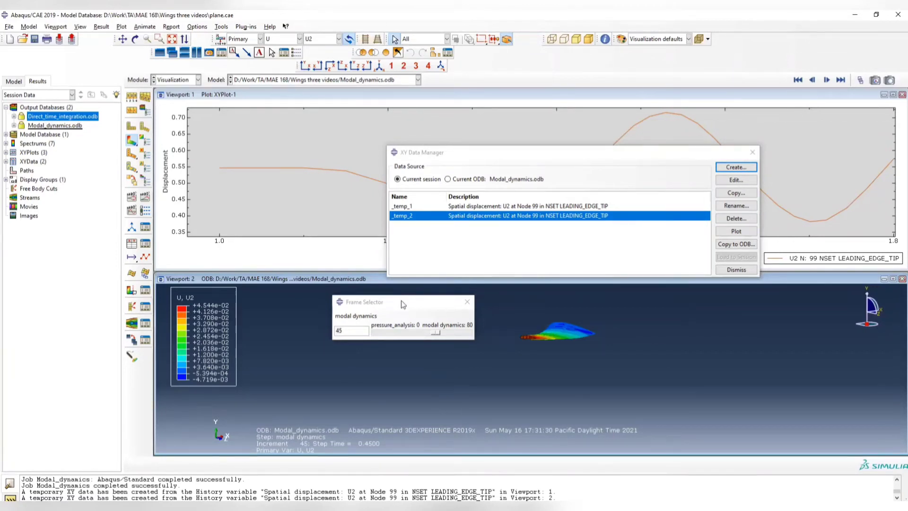
- Shift the frame selector away from the wing and show frame 46 of the modal dynamics step in Viewport 2
left_click_drag(401, 300, 352, 302)
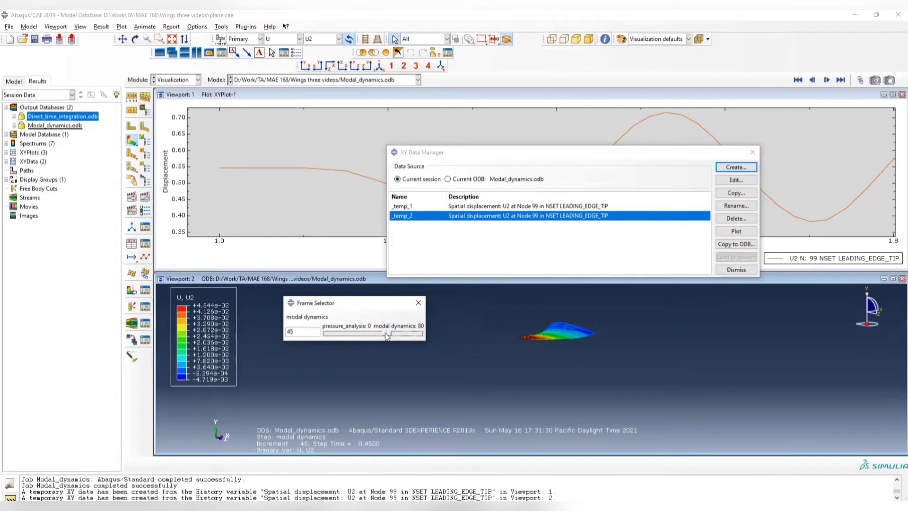
mouse_move(387, 333)
left_mouse_down()
mouse_move(368, 334)
mouse_move(390, 332)
left_mouse_up()
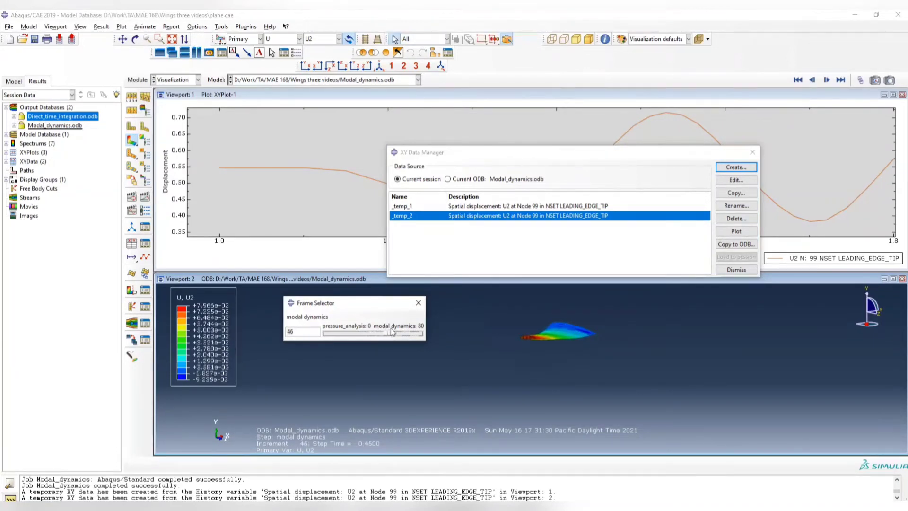
left_click(419, 304)
- Open the common plot options and advance the modal dynamics step to frame 53 to check the auto-computed deformation scale factor
left_click(197, 27)
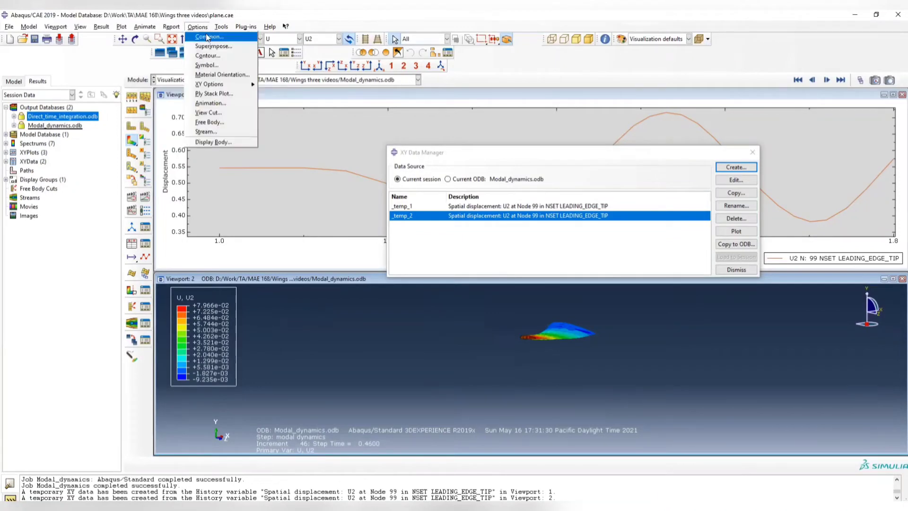
left_click(206, 37)
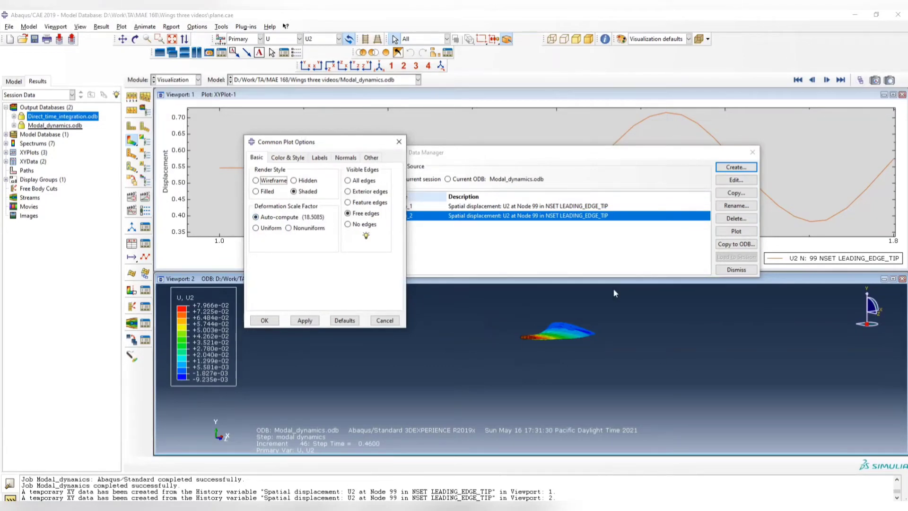
left_click(863, 79)
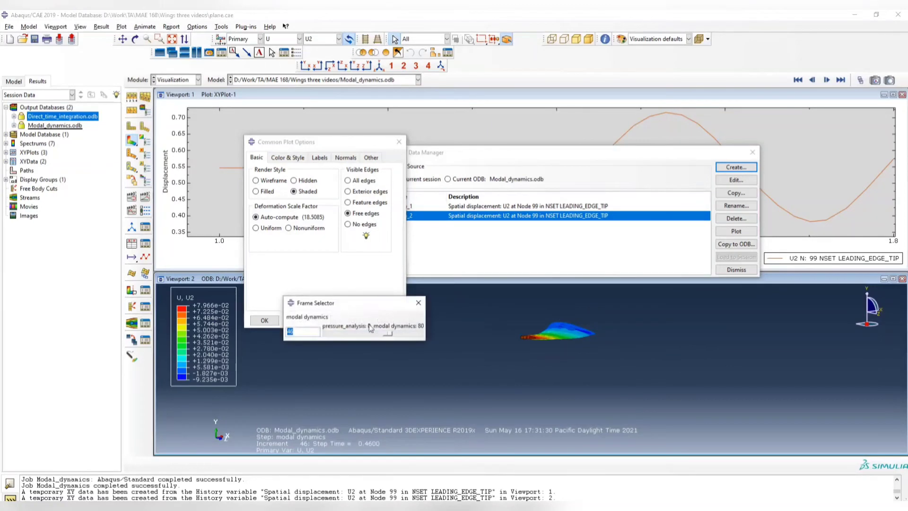
mouse_move(387, 333)
left_mouse_down()
mouse_move(405, 333)
mouse_move(389, 334)
left_mouse_up()
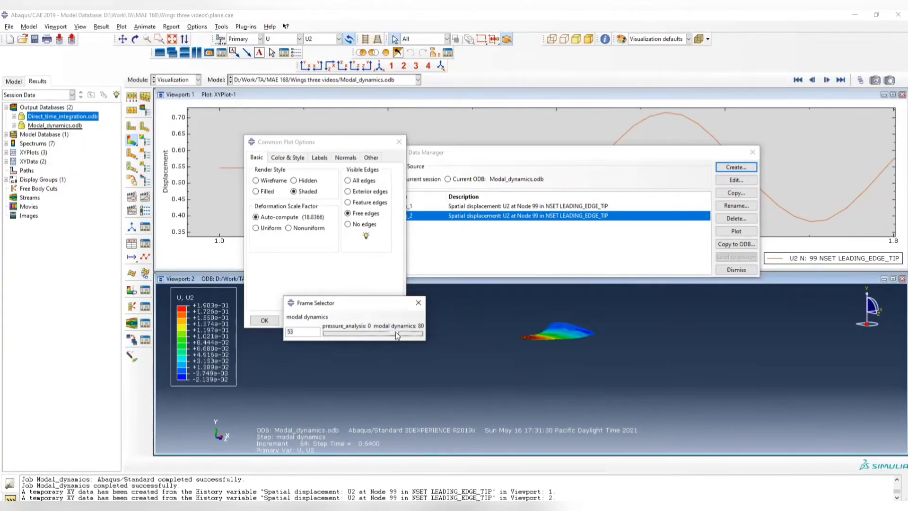
left_click(418, 303)
- Apply a uniform deformation scale factor of 5 to the wing's deformed plot in Viewport 2
left_click(266, 228)
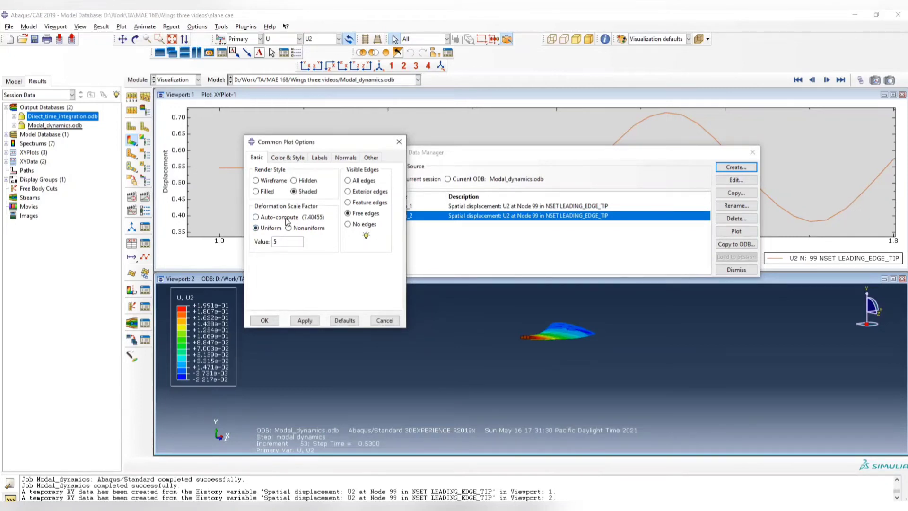
type("5")
left_click(303, 321)
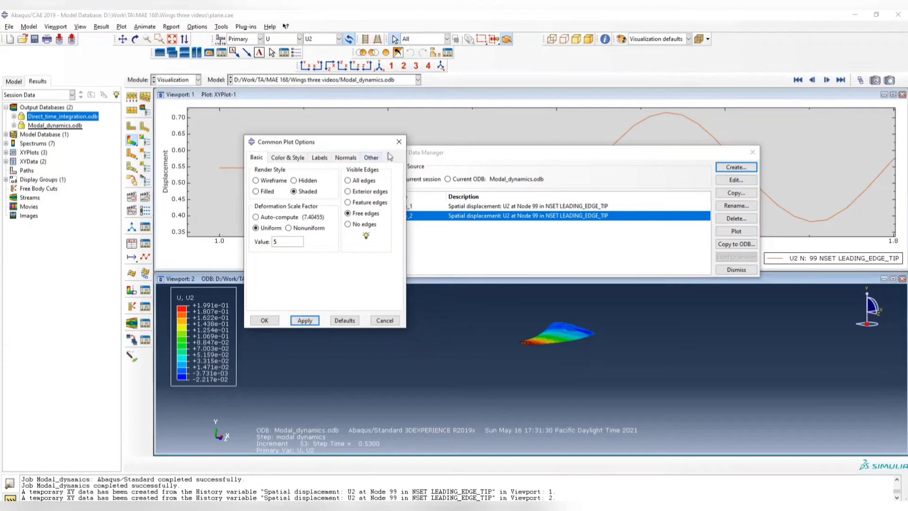
- View the modal dynamics deformation through frame 65 at the uniform scale, and close the frame selector and common plot options
left_click(861, 80)
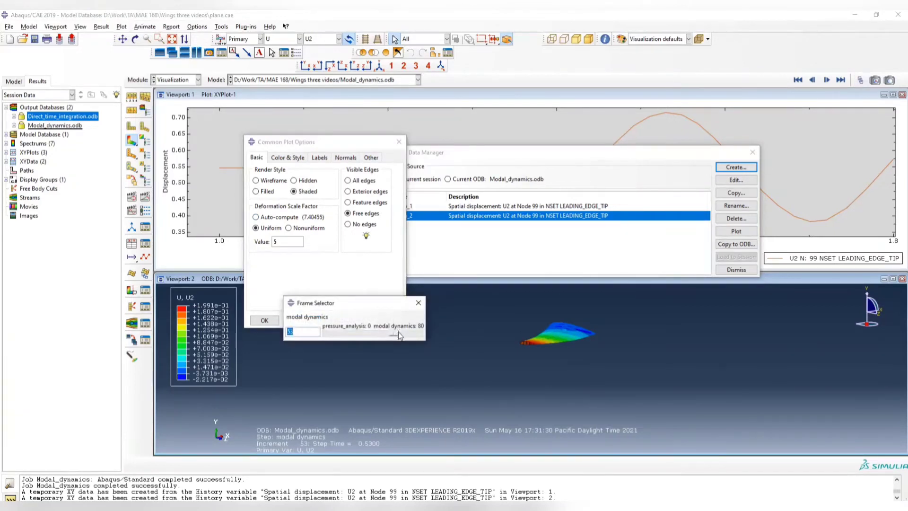
mouse_move(399, 336)
left_mouse_down()
mouse_move(414, 342)
mouse_move(386, 344)
mouse_move(411, 341)
left_mouse_up()
left_click(418, 302)
left_click(399, 142)
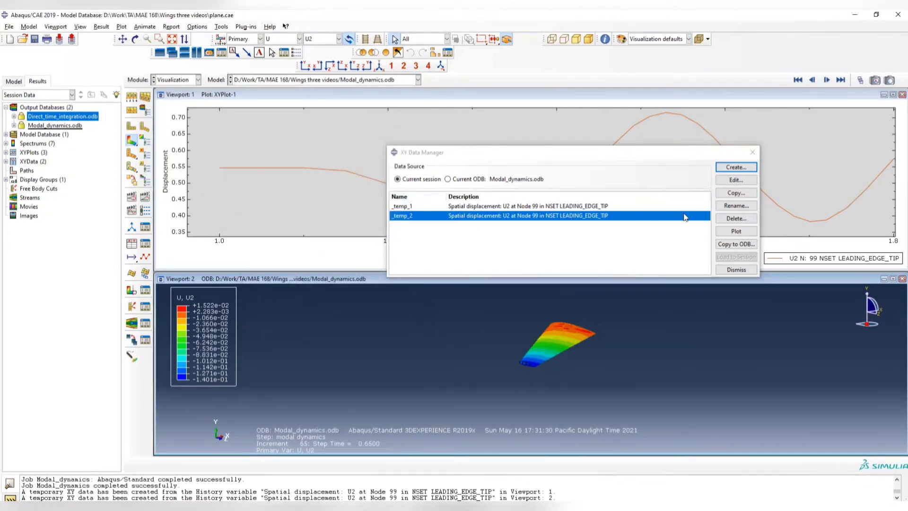
- Delete the _temp_2 XY data and tile the two viewports one above the other
left_click(737, 219)
left_click(448, 272)
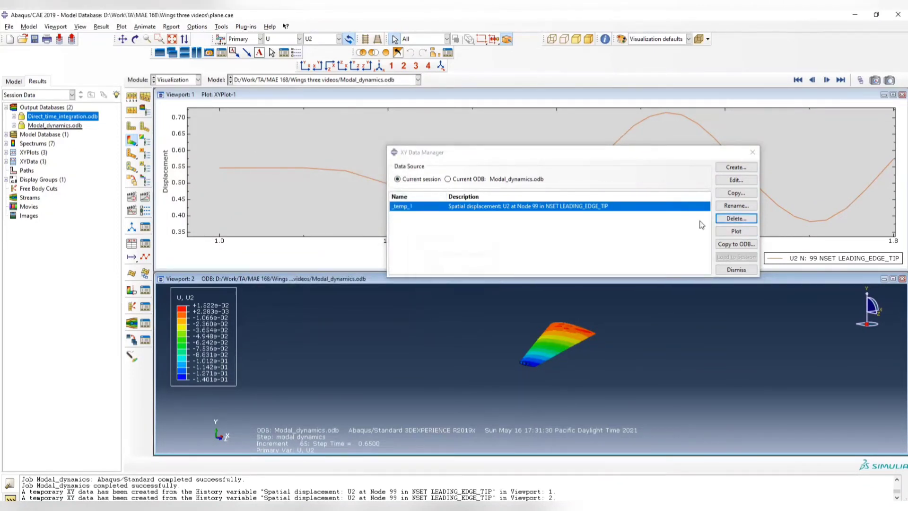
double_click(329, 283)
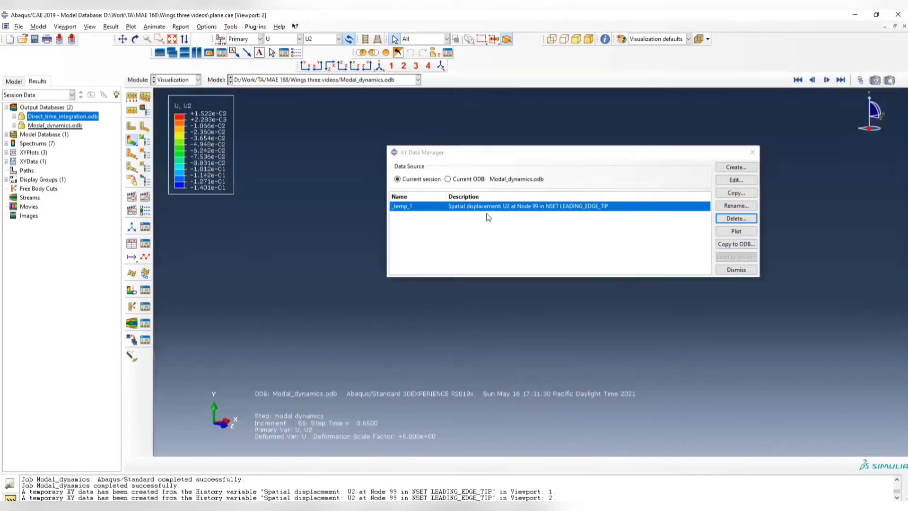
left_click(172, 52)
left_click(185, 53)
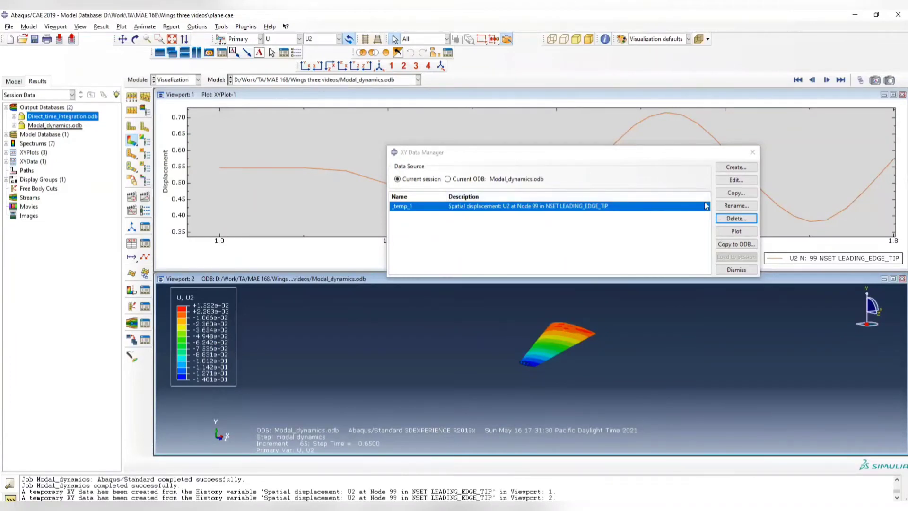
- Create XY data from the Modal_dynamics ODB history output for U2 at Node 99 in NSET LEADING_EDGE_TIP, and try to plot it
left_click(741, 169)
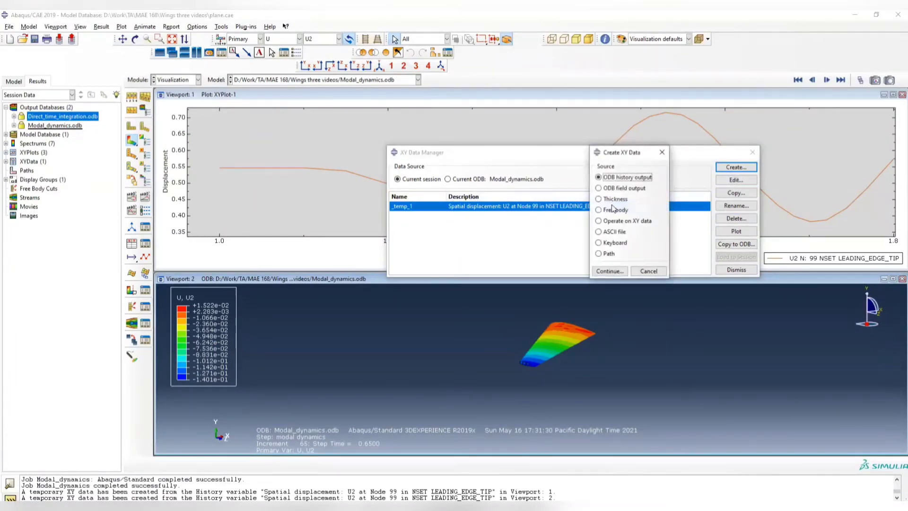
left_click(609, 271)
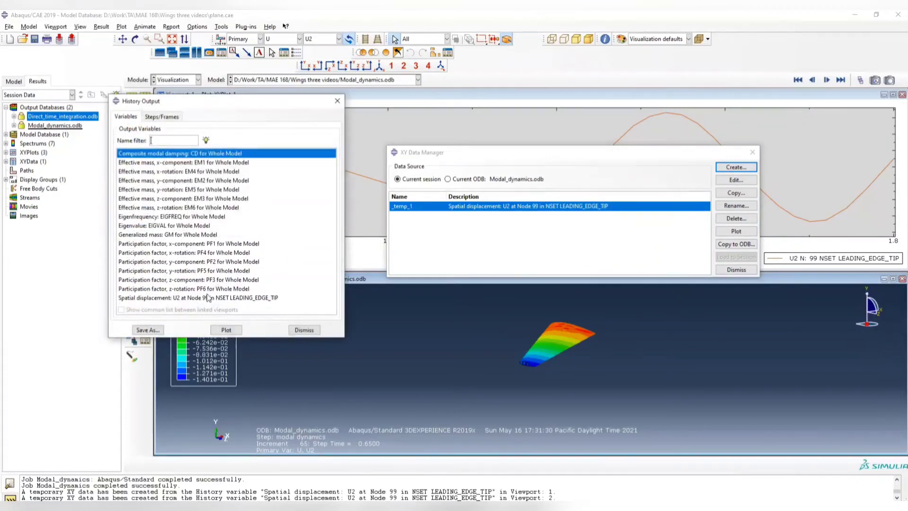
left_click(197, 299)
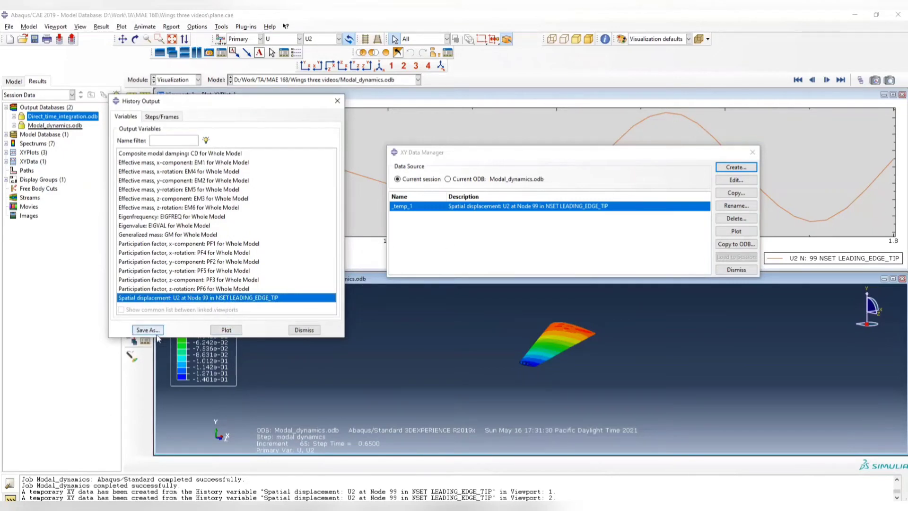
left_click(220, 330)
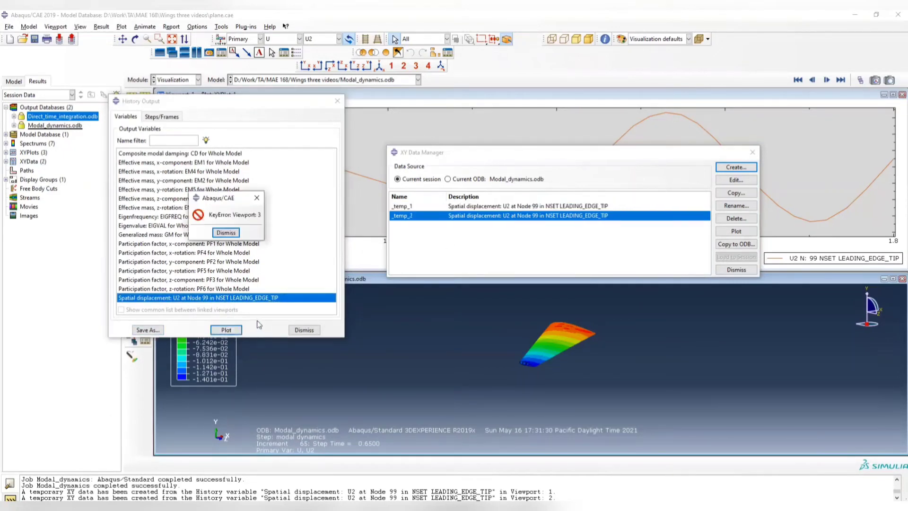
left_click(235, 236)
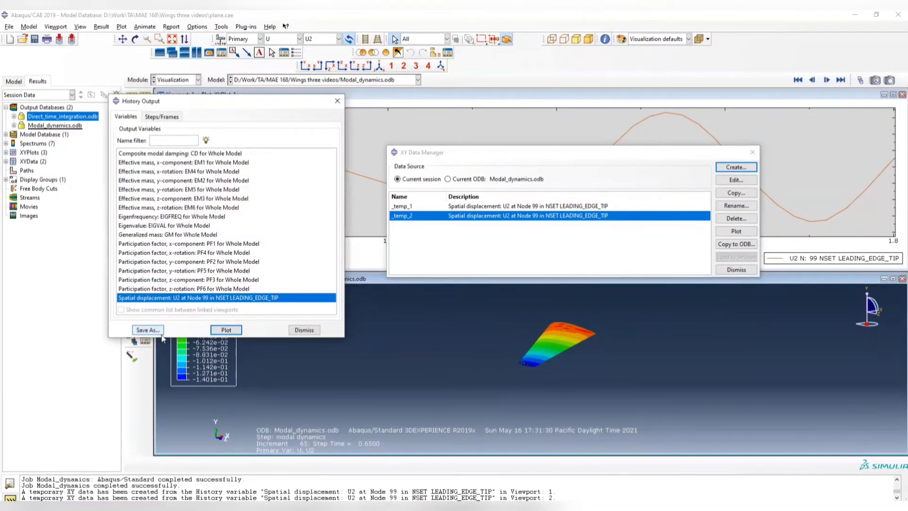
left_click(338, 100)
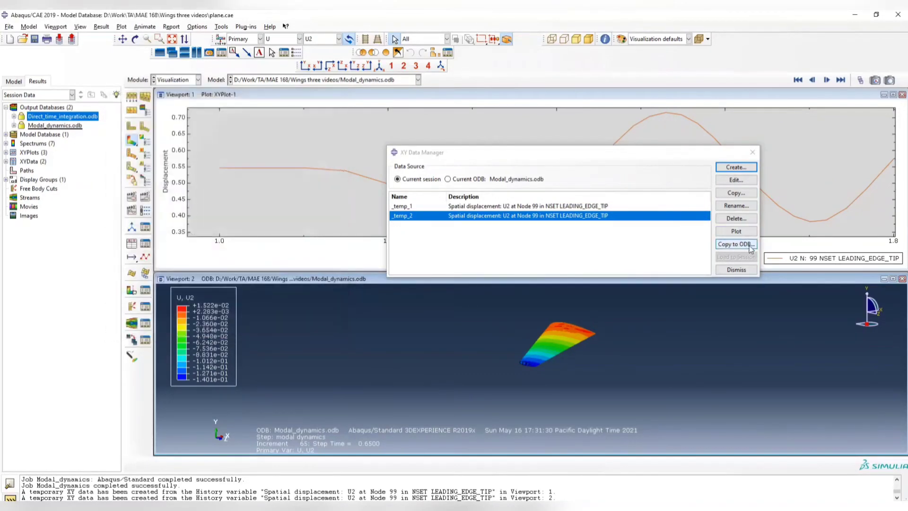
- Restore the stacked viewport layout and plot the _temp_2 leading edge tip displacement in Viewport 2
double_click(506, 283)
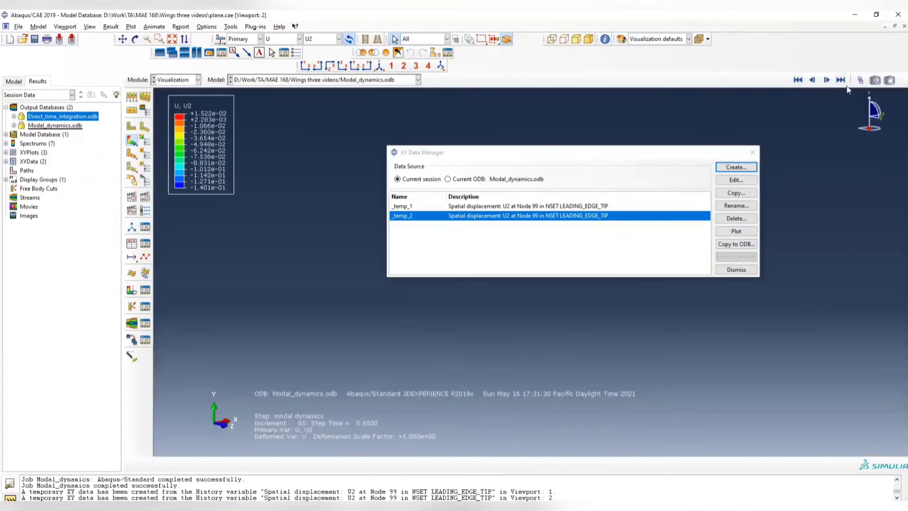
left_click(185, 52)
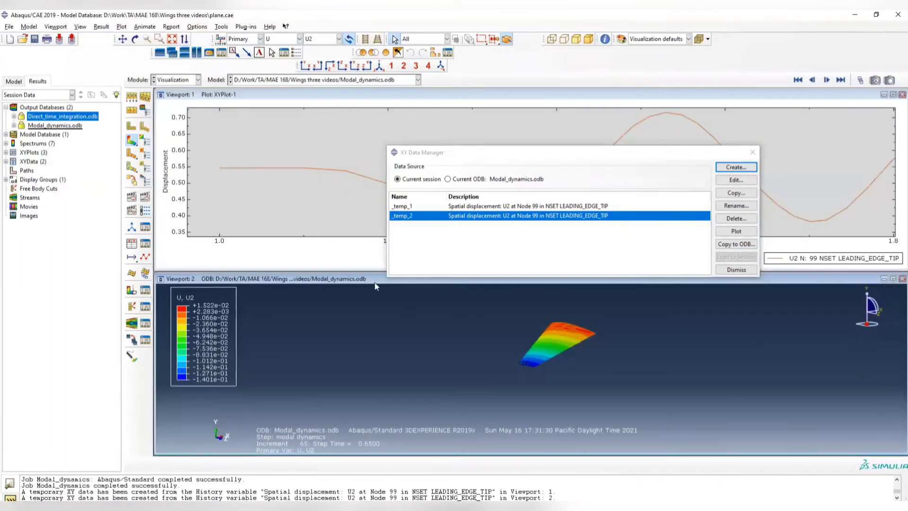
left_click(736, 231)
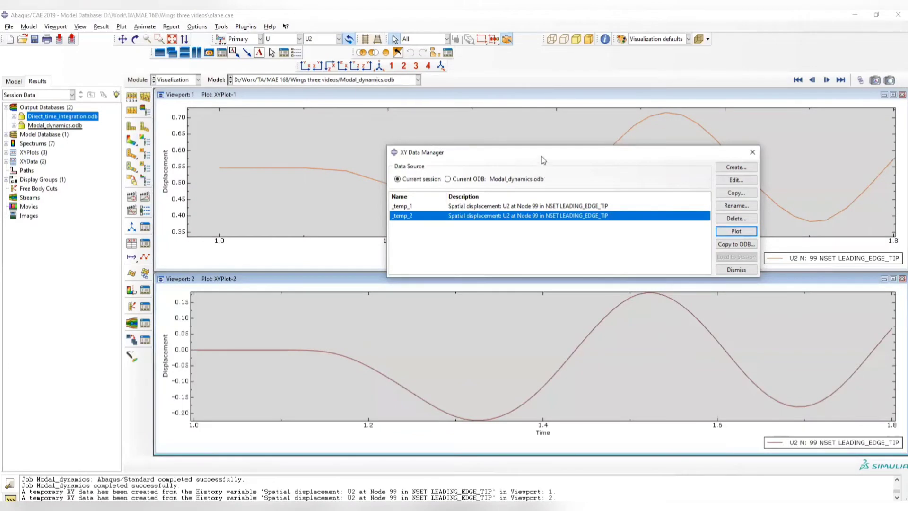
- Plot the _temp_1 leading edge tip displacement in Viewport 1 and move the XY Data Manager clear of the upper graph
left_click_drag(539, 159, 440, 182)
left_click(371, 104)
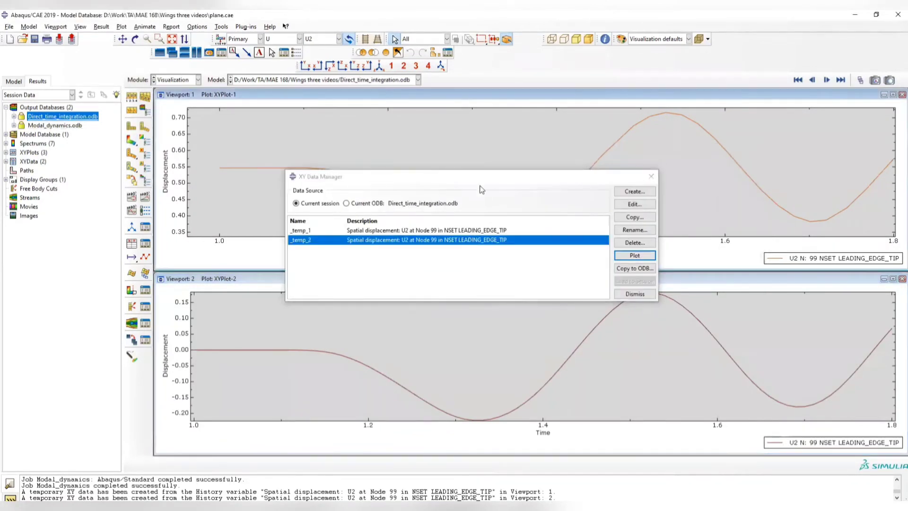
left_click(415, 230)
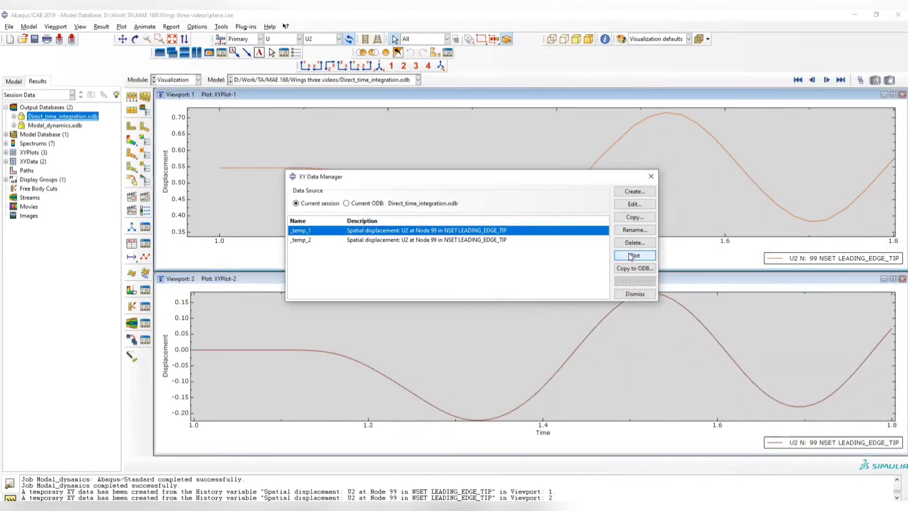
left_click(630, 256)
left_click(230, 176)
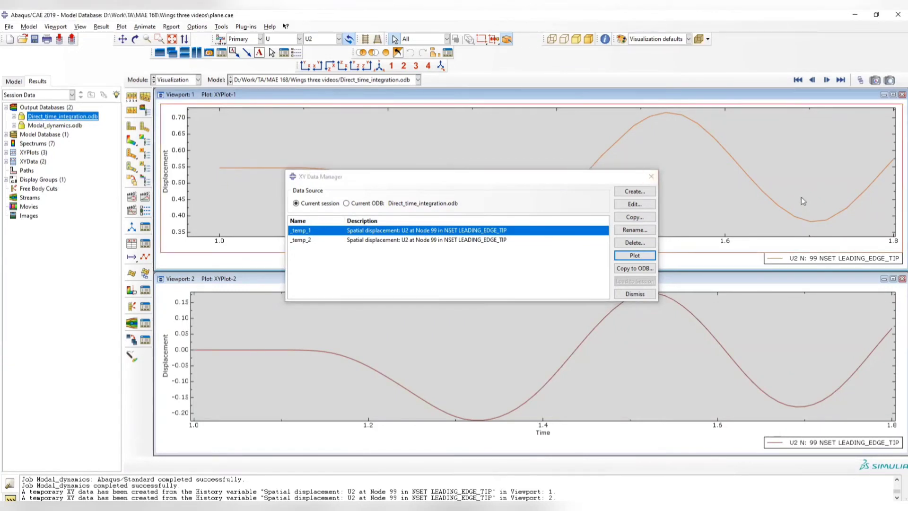
left_click(553, 197)
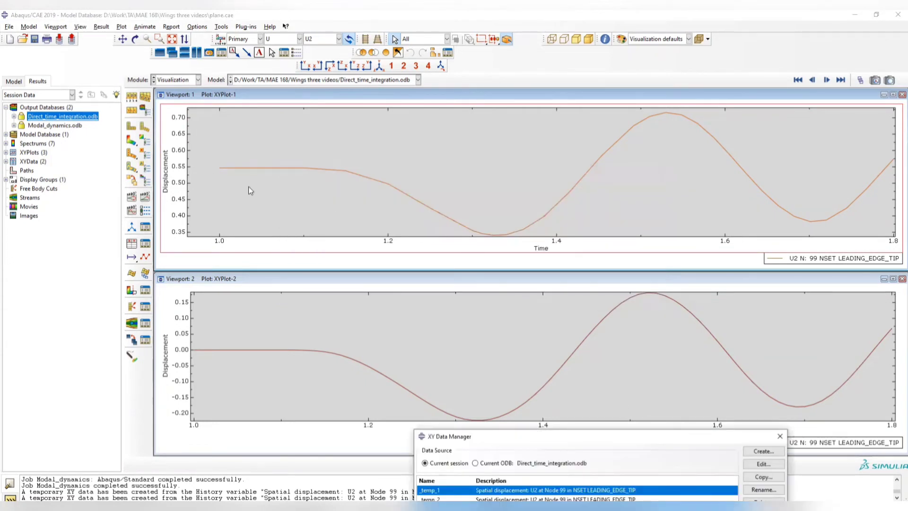
- Compare the U2 displacement curves in the two viewports, moving the XY Data Manager clear of the graphs
left_click(228, 159)
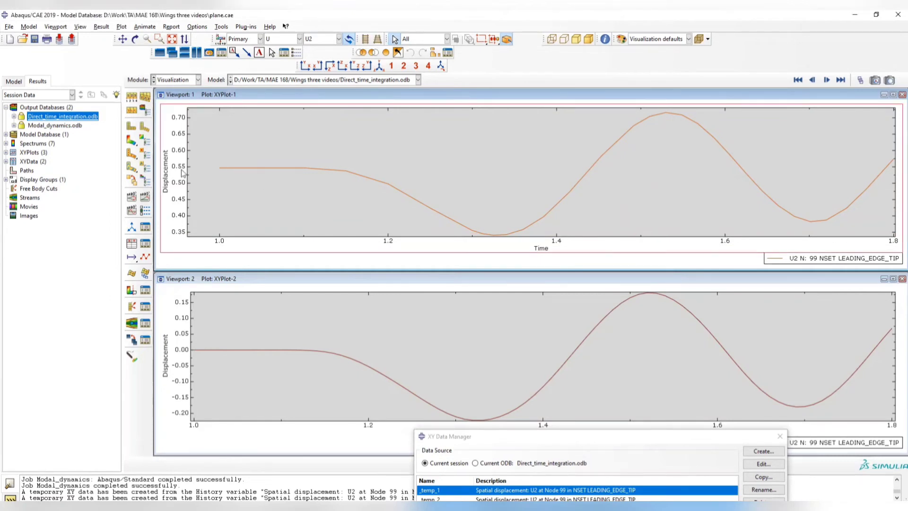
left_click(638, 437)
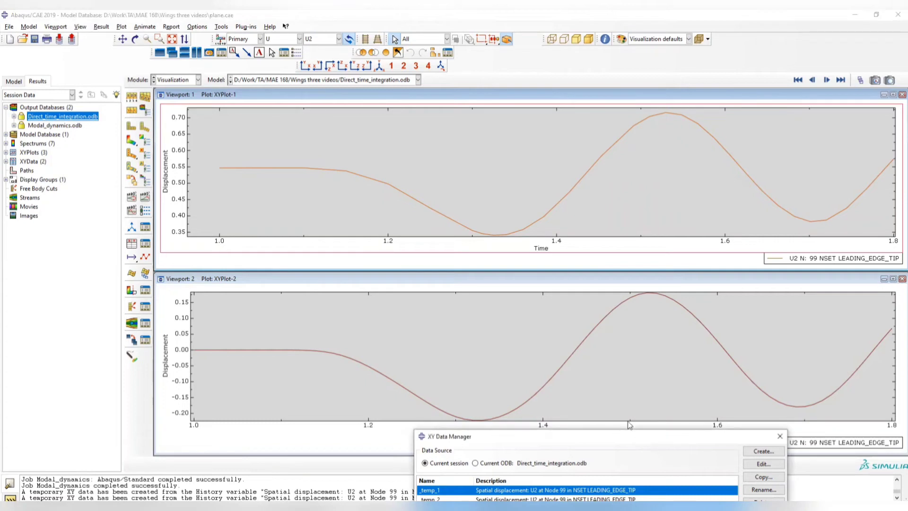
left_click_drag(629, 436, 610, 446)
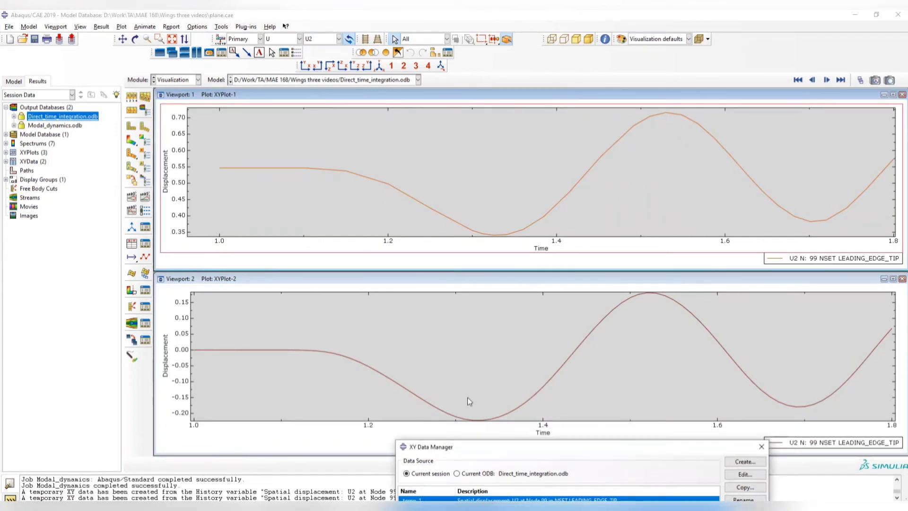
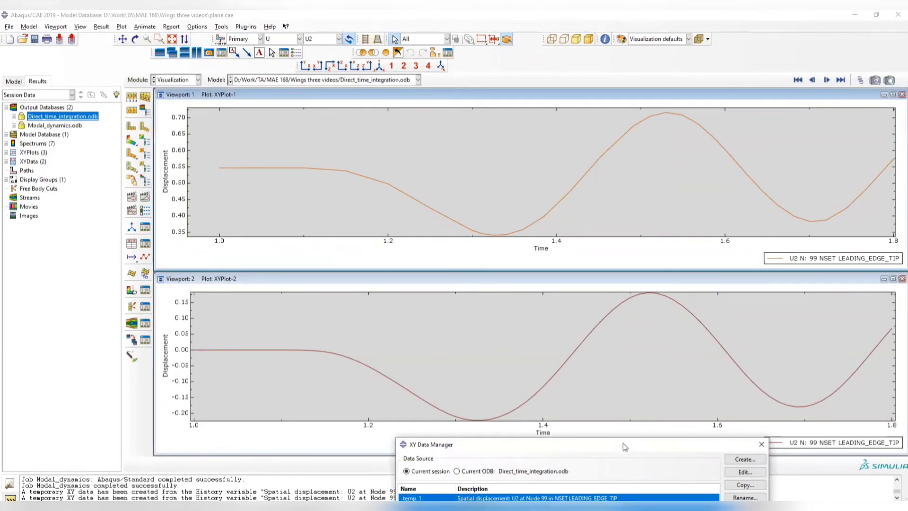
left_click_drag(623, 442, 530, 282)
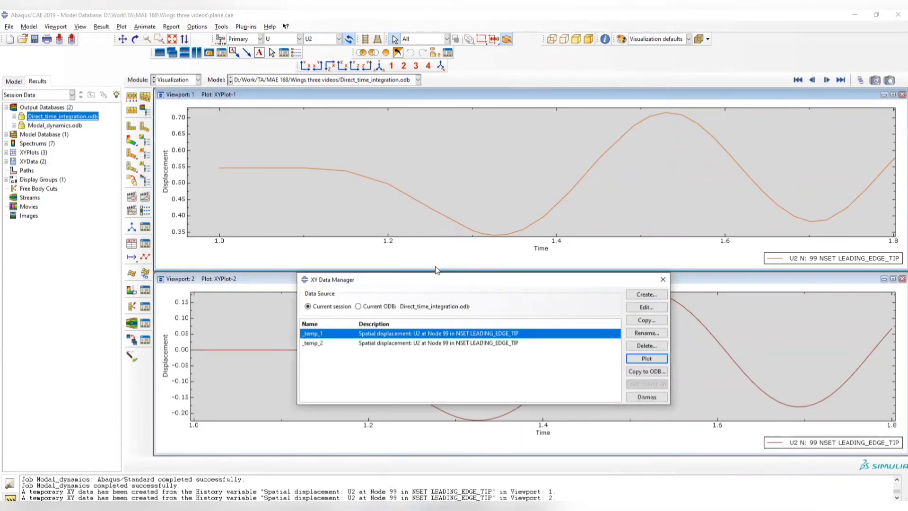
left_click_drag(443, 280, 426, 225)
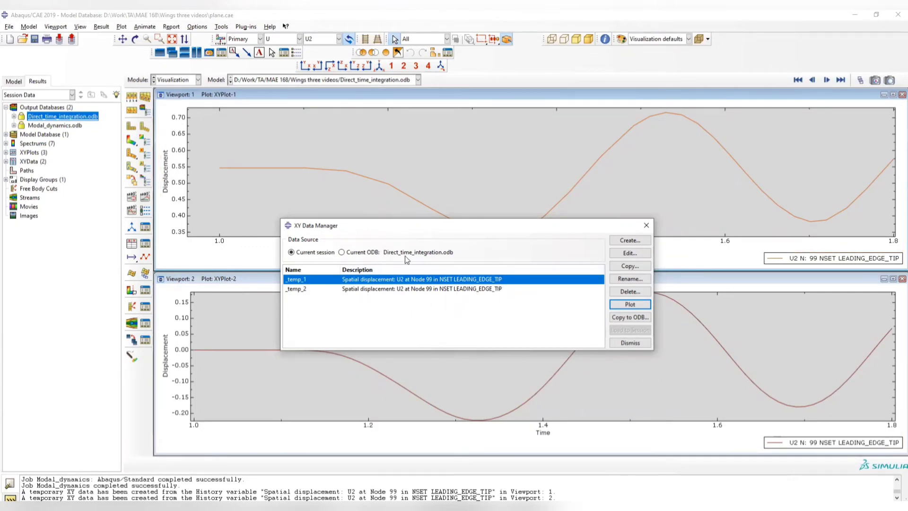
left_click_drag(403, 229, 555, 374)
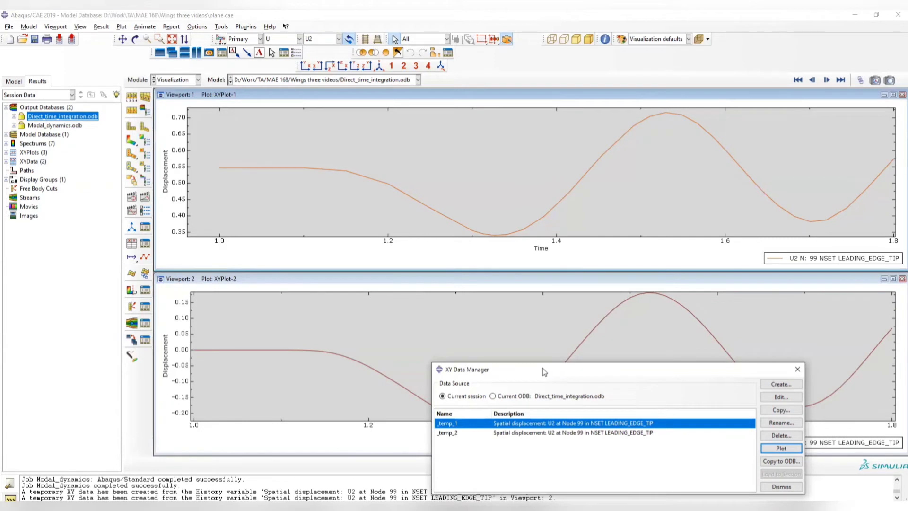
left_click_drag(544, 372, 307, 441)
left_click(217, 168)
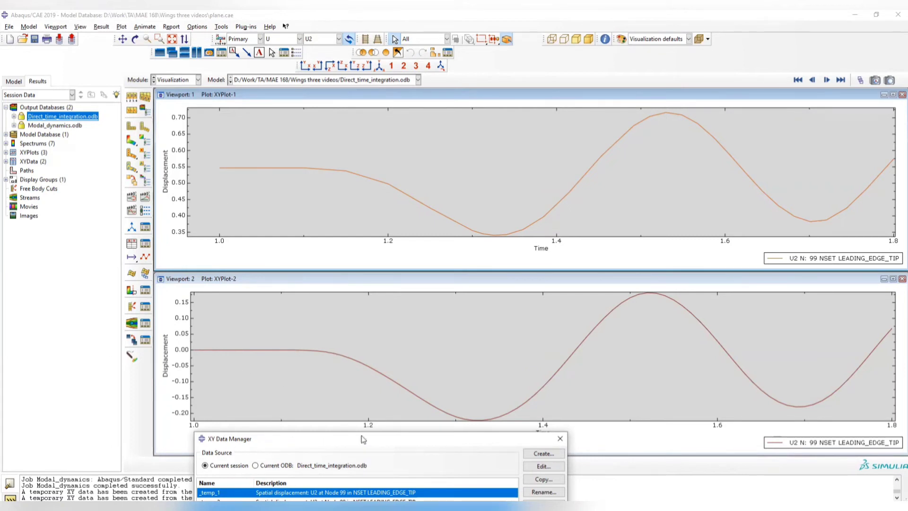
- Open the _temp_1 XY data for editing and copy its full X and Y columns
left_click_drag(364, 439, 359, 103)
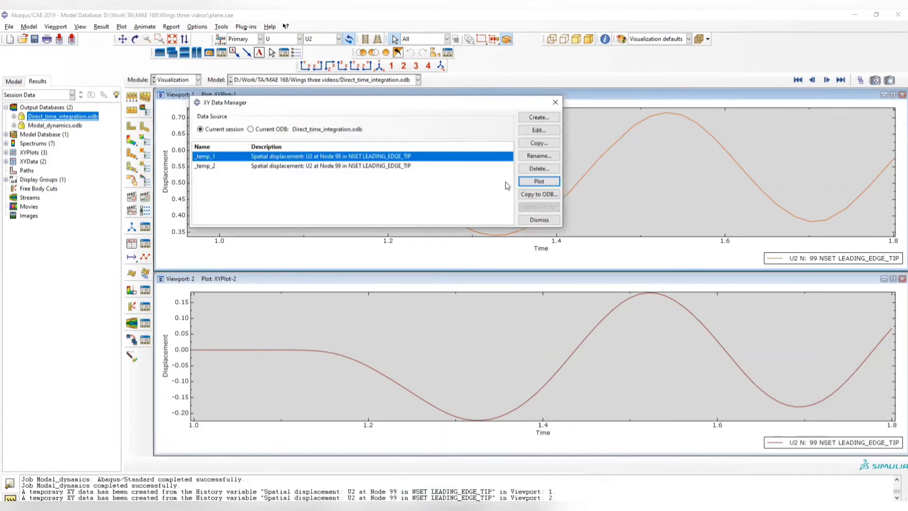
double_click(373, 158)
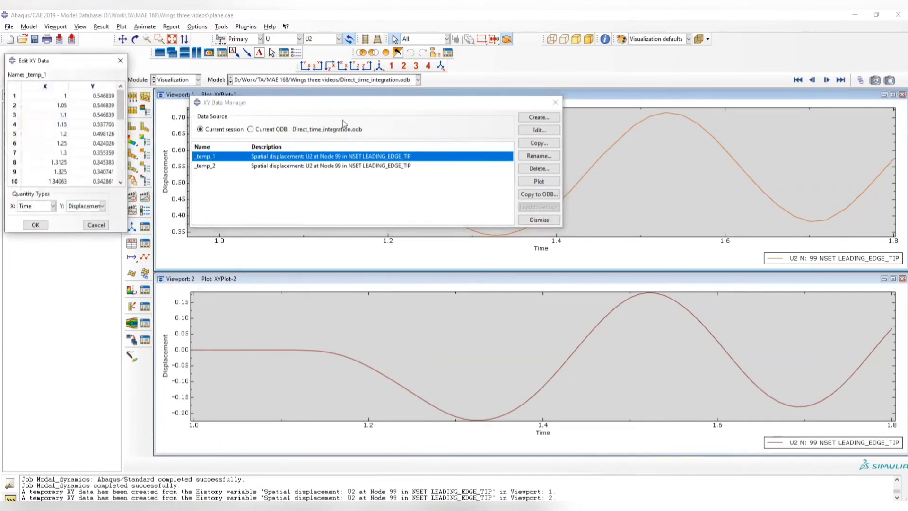
left_click(68, 85)
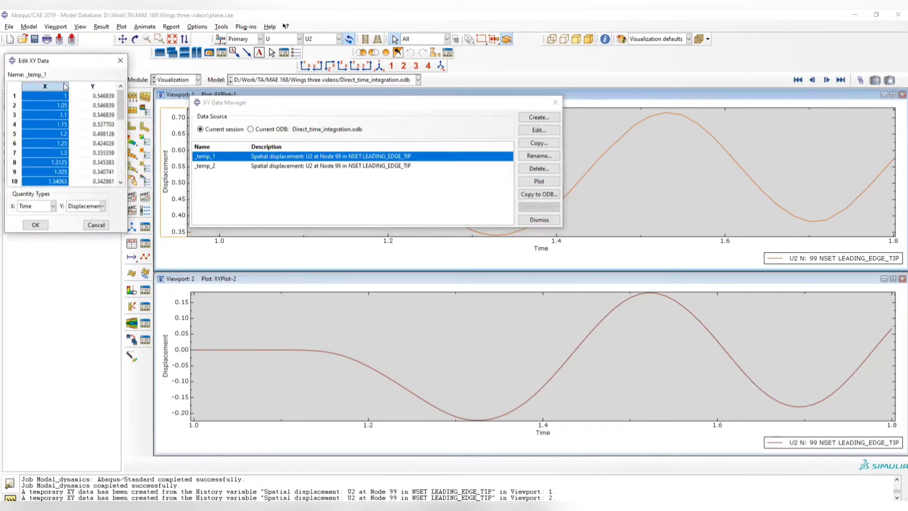
left_click(92, 86, "shift")
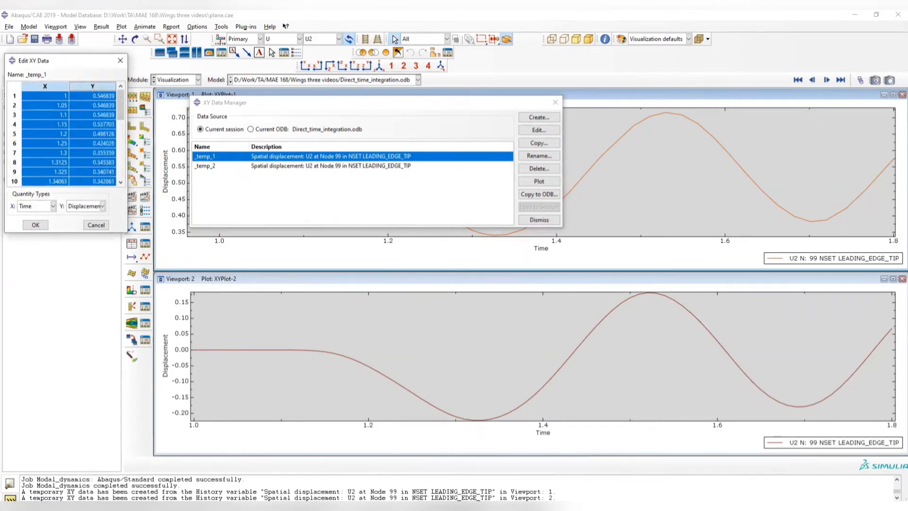
- Switch to the amp.xlsx workbook in Excel and paste the _temp_1 data starting at cell F1
key("alt+Tab")
left_click(230, 280)
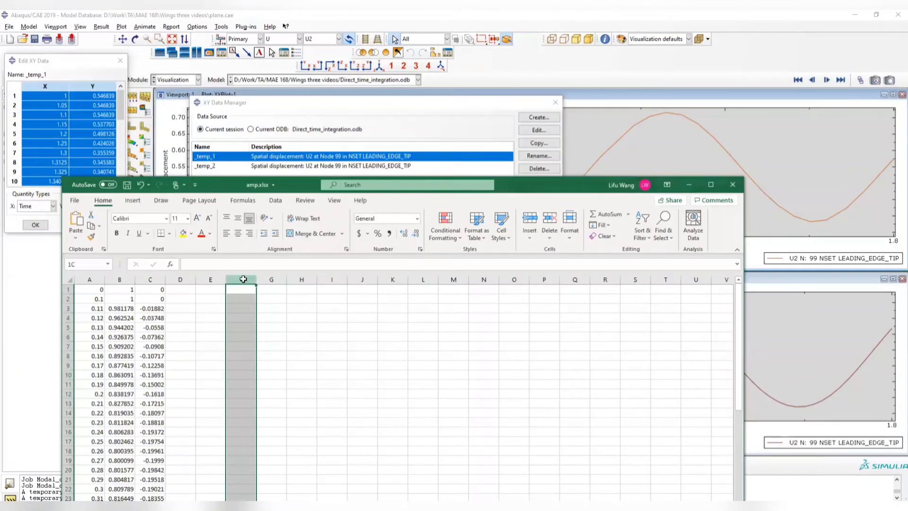
left_click(244, 289)
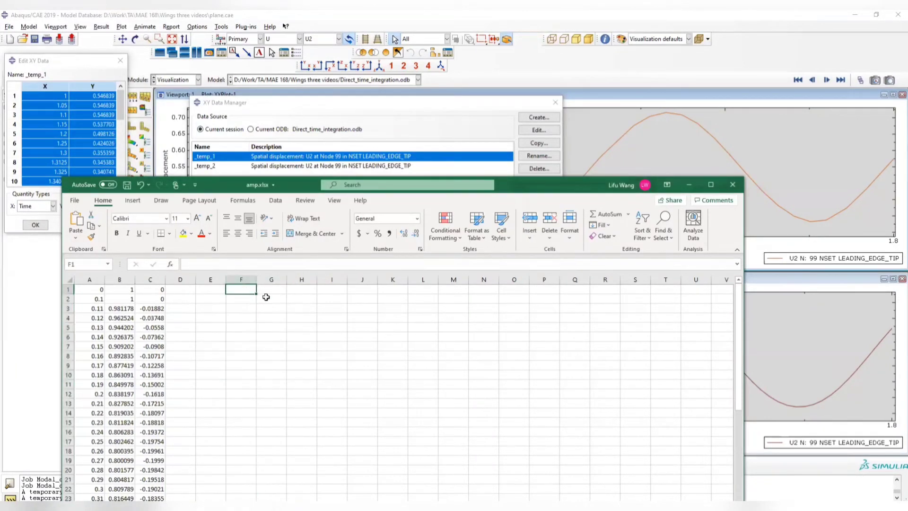
key("ctrl+v")
left_click(359, 319)
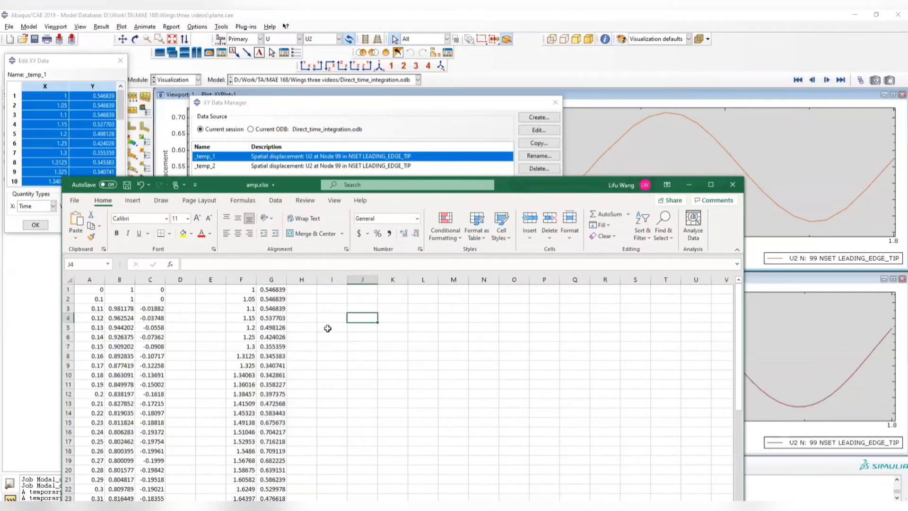
- Delete the existing chart below the pasted data and look over columns F and G
scroll(244, 369, "down", 2)
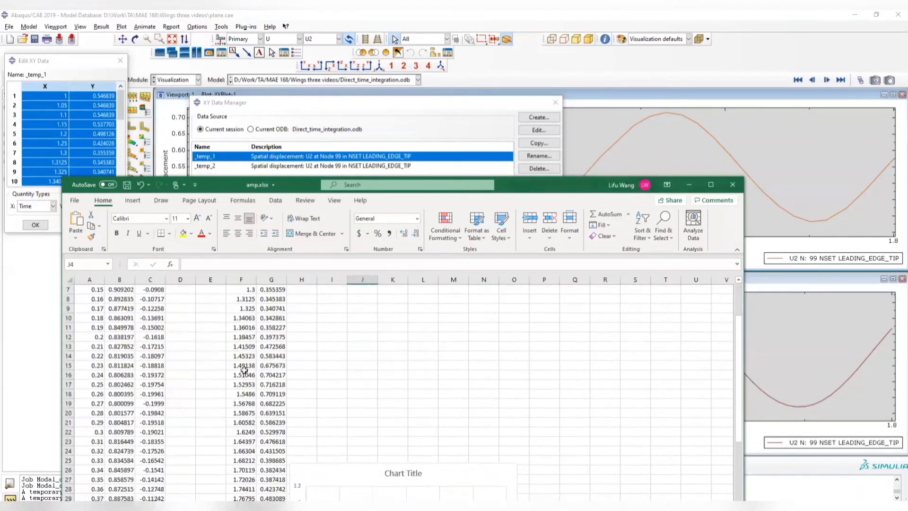
scroll(256, 419, "down", 2)
left_click(425, 421)
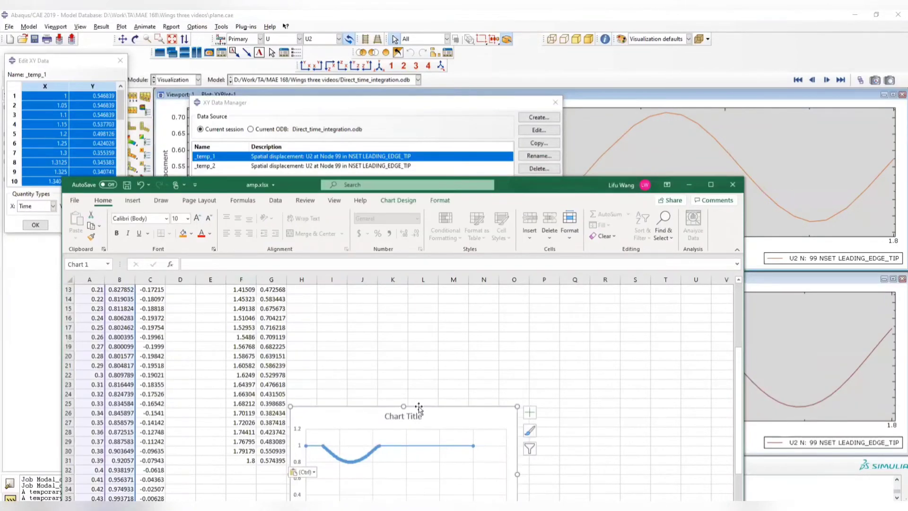
key("Delete")
scroll(248, 377, "up", 4)
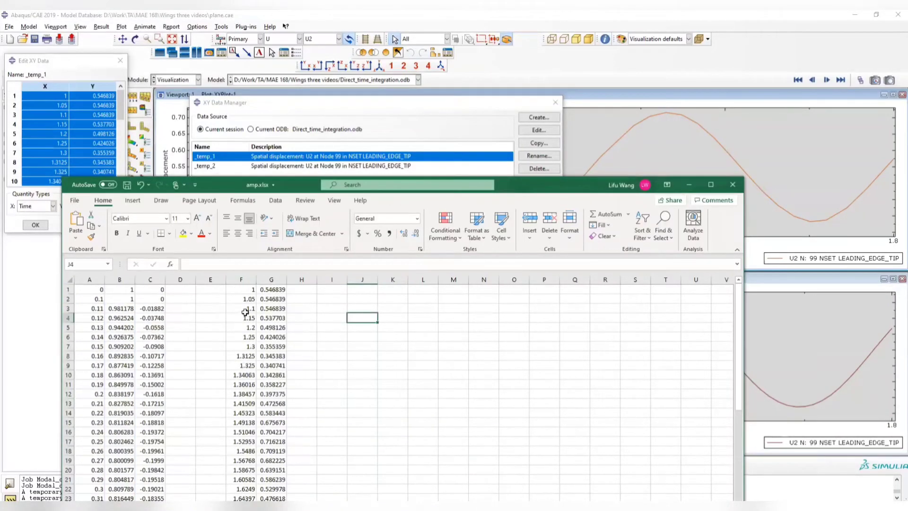
scroll(245, 315, "down", 2)
scroll(243, 332, "up", 2)
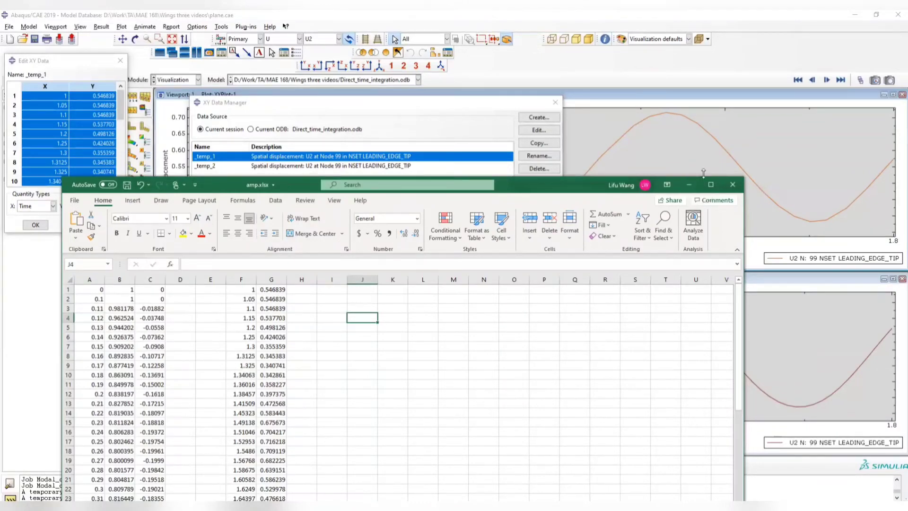
- Return to Abaqus/CAE, open the _temp_2 XY data for editing and copy its full X and Y columns
left_click(689, 184)
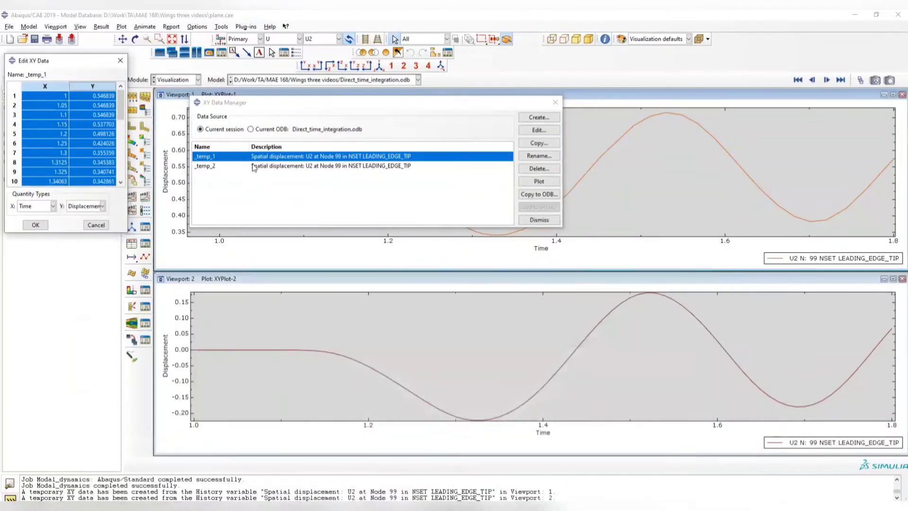
double_click(208, 166)
left_click(66, 86)
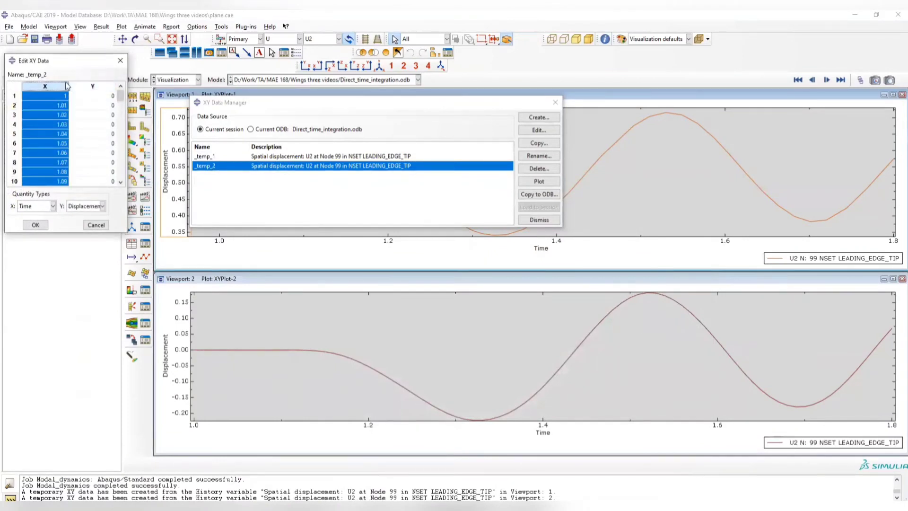
left_click(94, 86)
left_click_drag(63, 89, 88, 86)
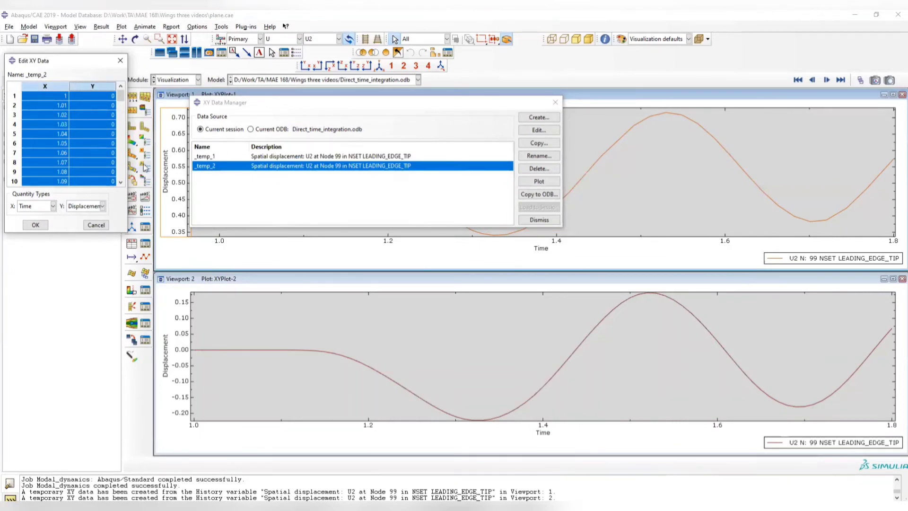
- Switch back to amp.xlsx in Excel and paste the _temp_2 data starting at cell I1
key("alt+Tab")
key("Tab")
key("alt+Tab")
key("Tab")
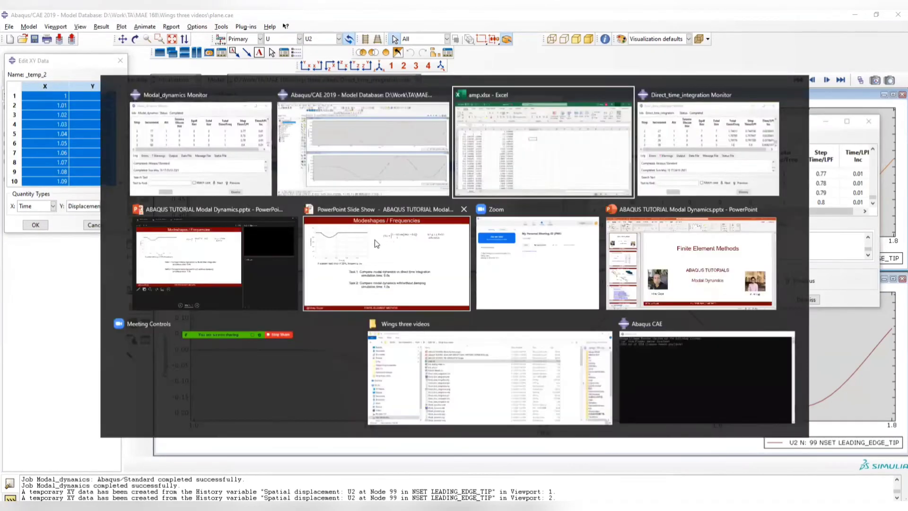
left_click(332, 279)
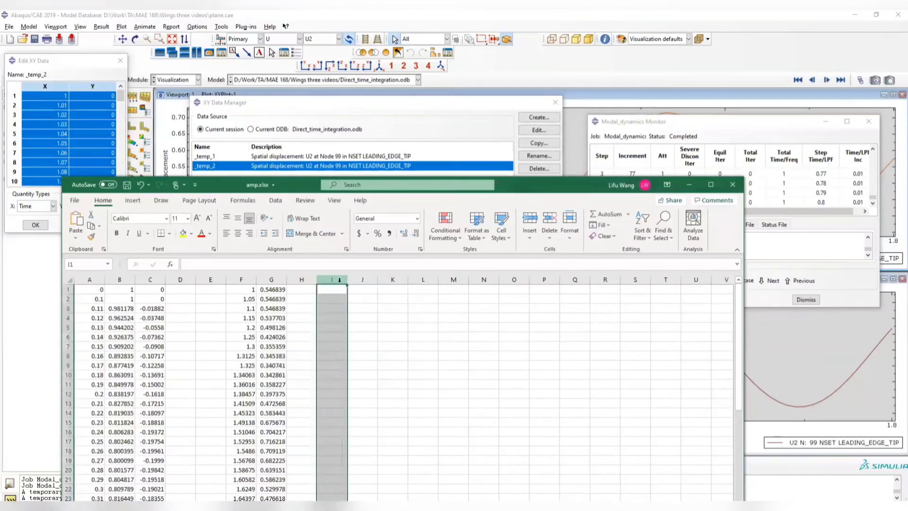
key("ctrl+v")
left_click(491, 288)
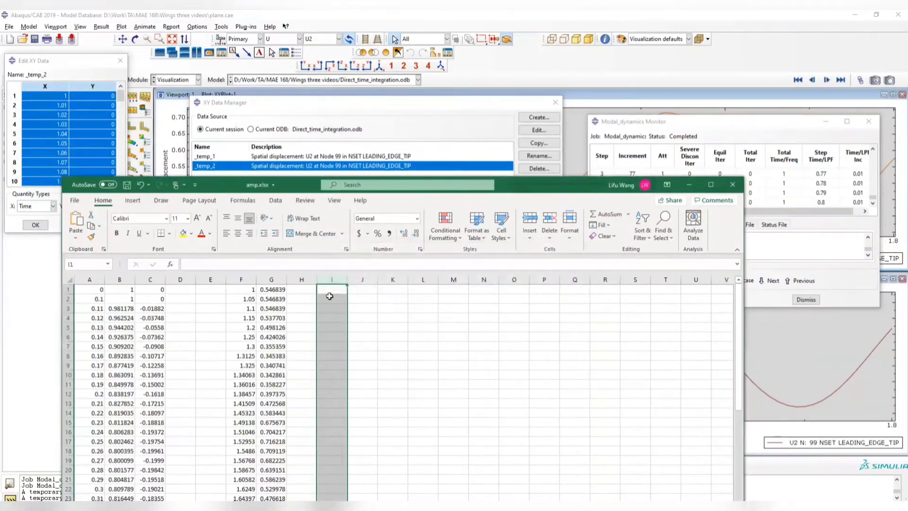
left_click(332, 289)
key("ctrl+v")
left_click(425, 336)
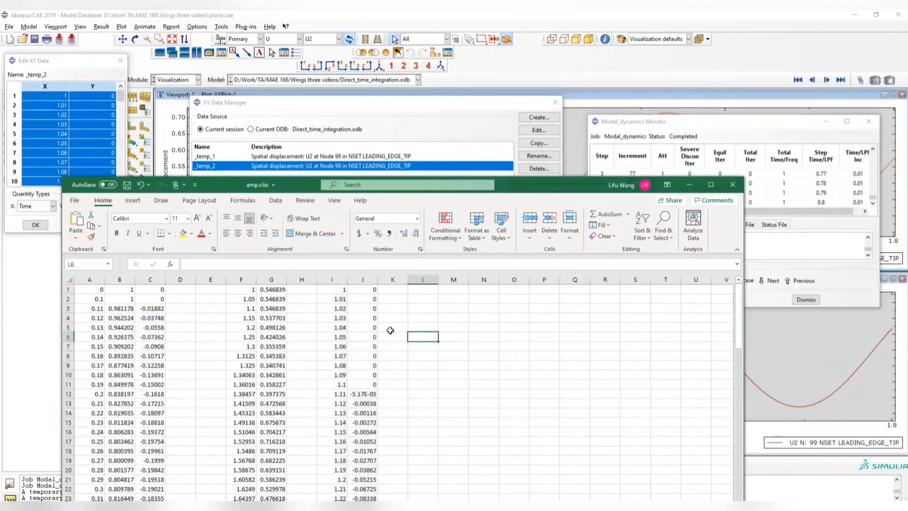
- Look through the pasted _temp_2 time and displacement values in columns I and J
scroll(390, 329, "down", 1)
scroll(389, 328, "up", 1)
scroll(360, 393, "down", 6)
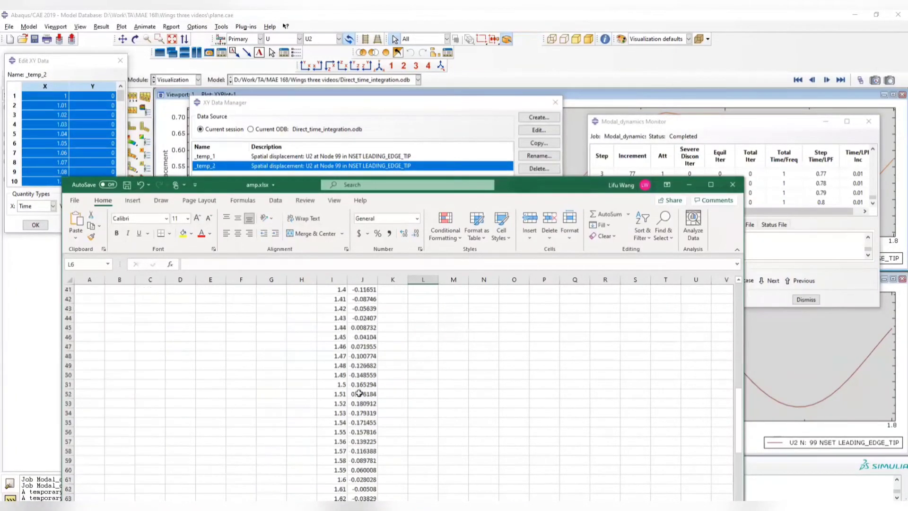
scroll(354, 374, "up", 6)
scroll(348, 357, "down", 20)
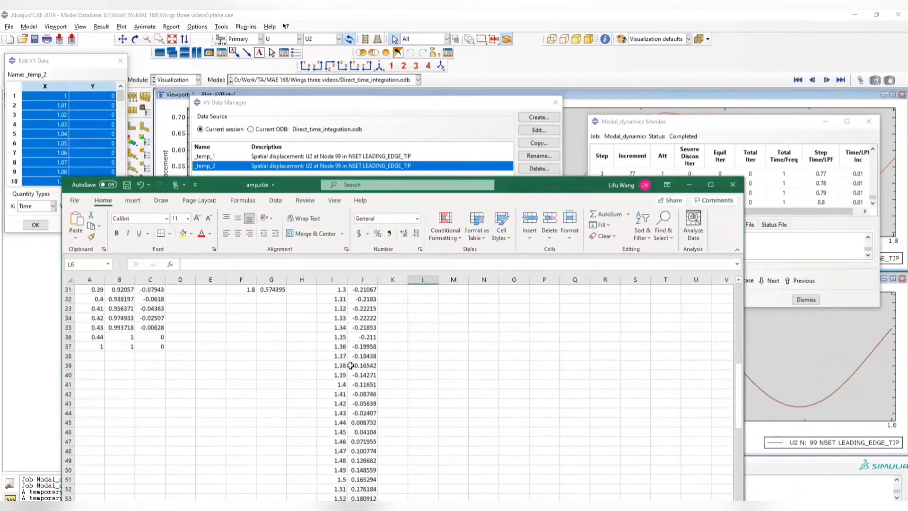
scroll(361, 345, "up", 20)
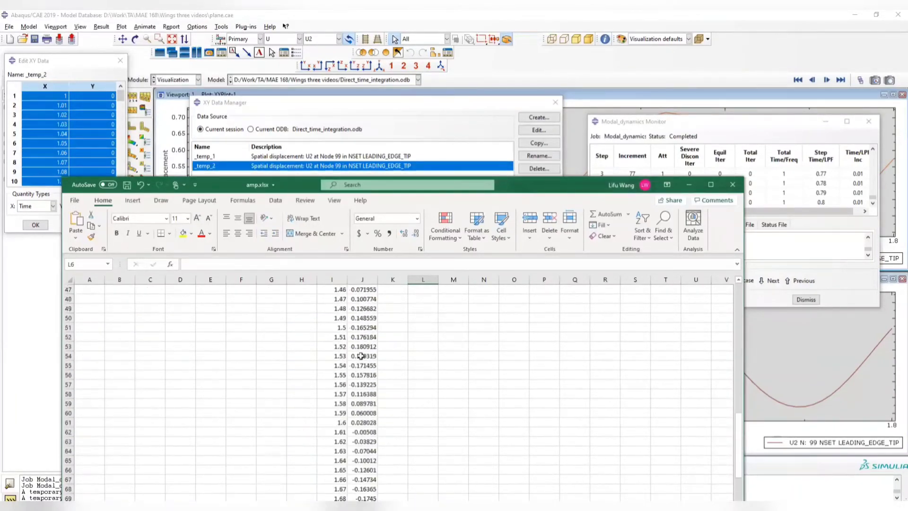
scroll(337, 330, "up", 1)
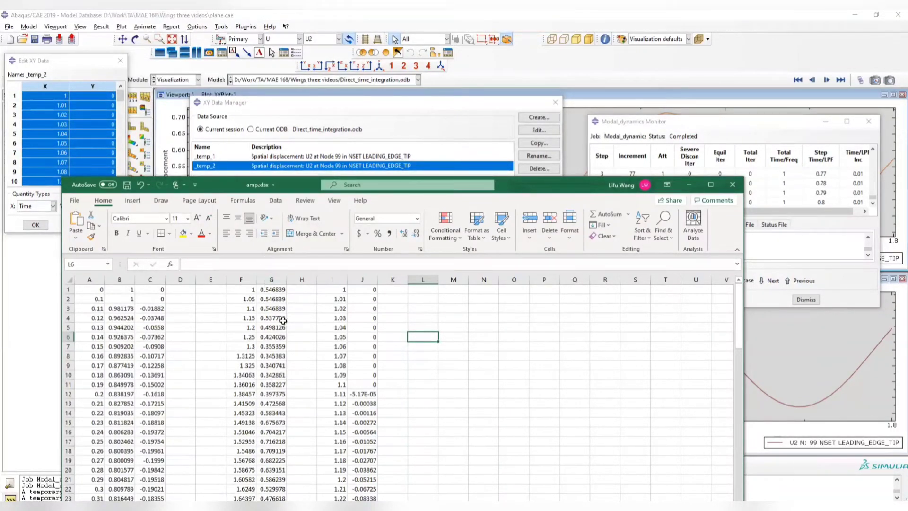
- Enter the formula =J1+0.546839 in cell K1 to offset the _temp_2 displacement by the initial value in G1
left_click(279, 290)
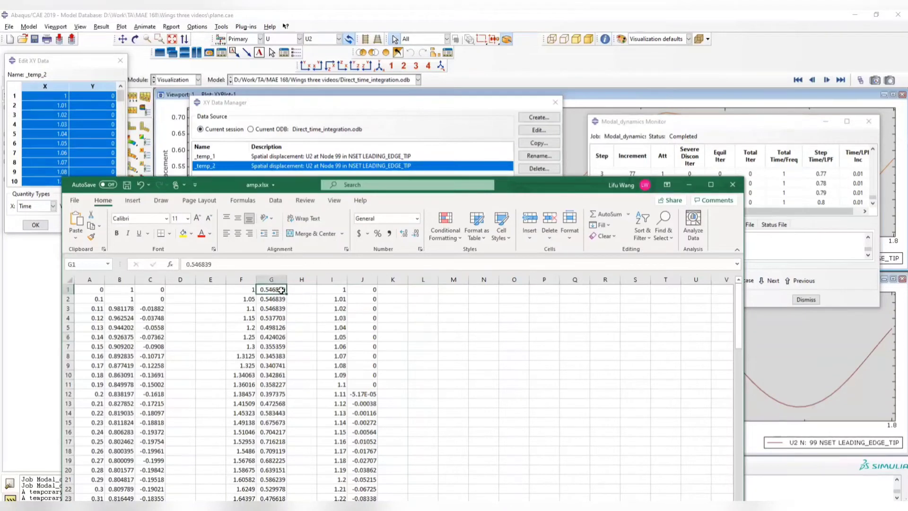
left_click(384, 291)
type("=")
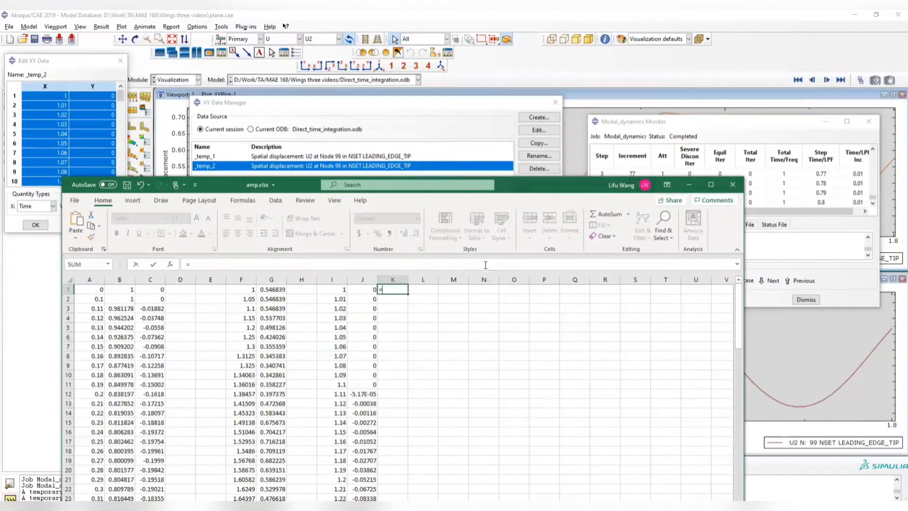
left_click(361, 288)
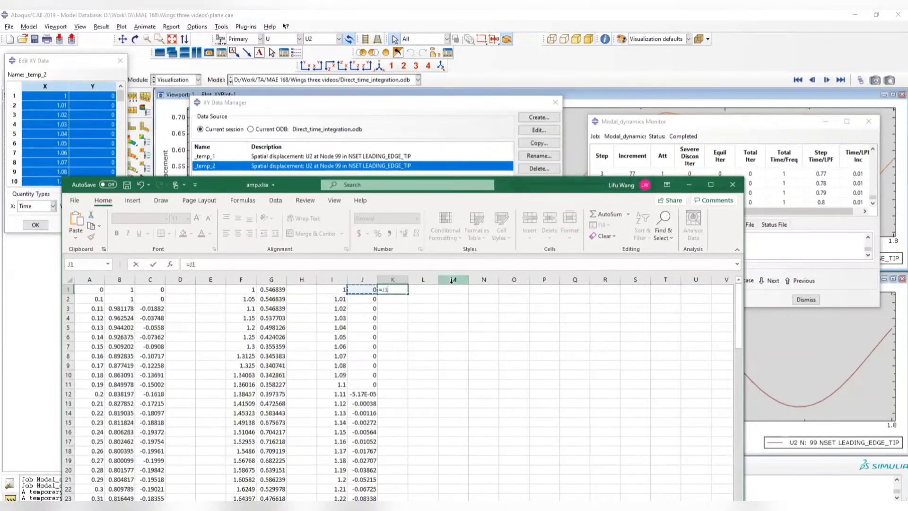
type("+0.546839")
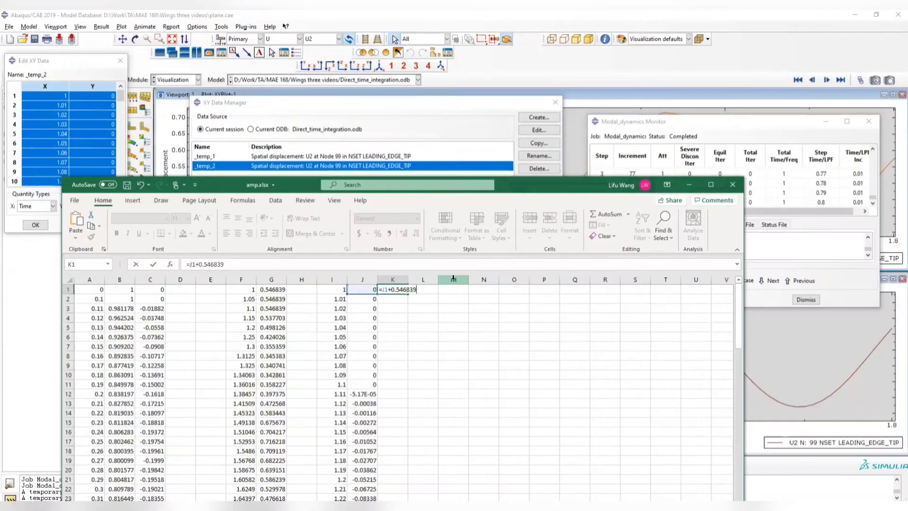
key("Return")
left_click(400, 290)
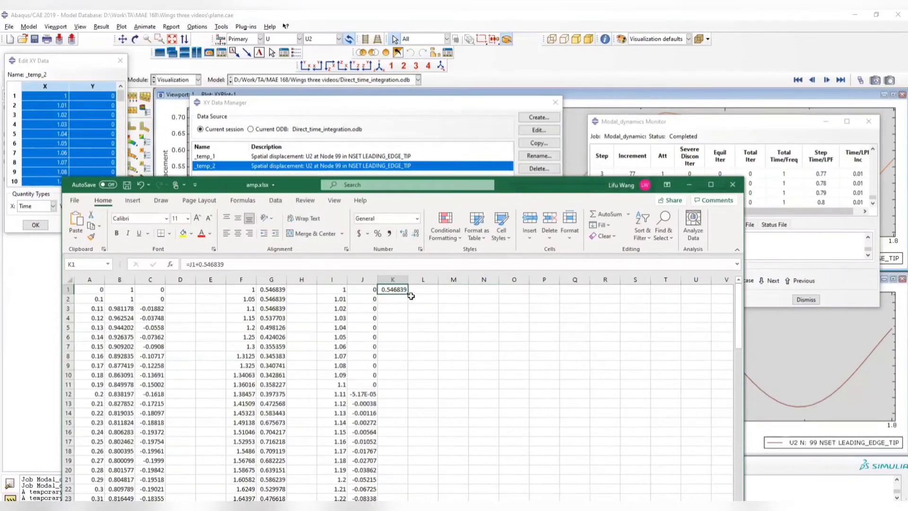
- Fill the offset formula from K1 down column K to the last _temp_2 data row, row 81
left_click_drag(409, 295, 408, 482)
scroll(440, 360, "up", 9)
scroll(440, 331, "up", 11)
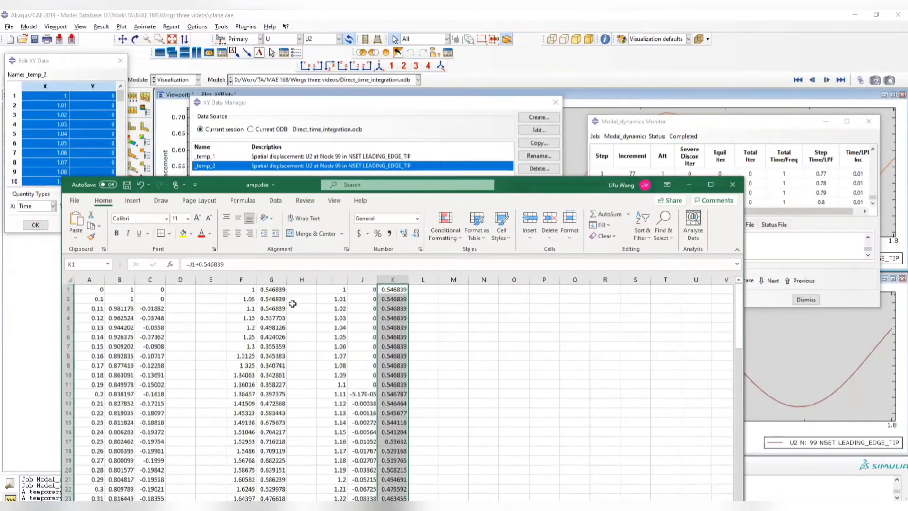
- Replace the displacements in column J with column K's offset results pasted as values only, and clear column K
left_click(362, 279)
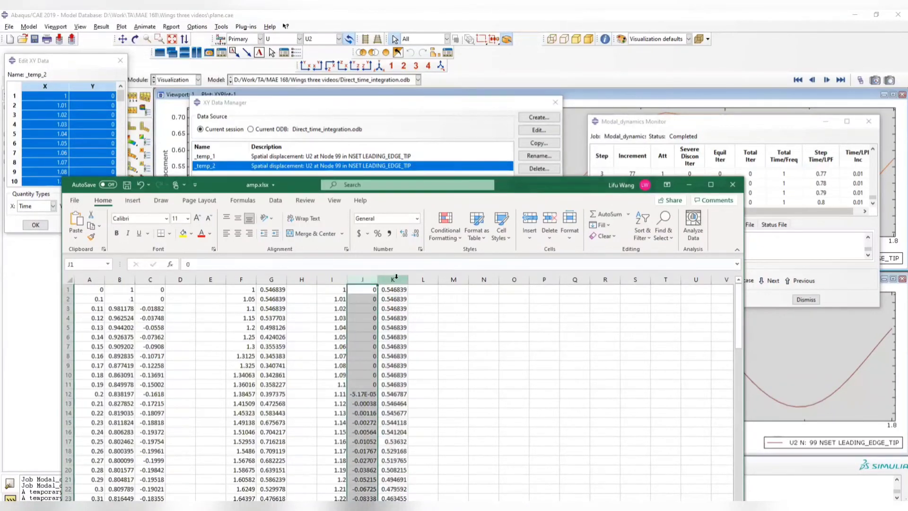
left_click(397, 279)
key("ctrl+c")
left_click(363, 279)
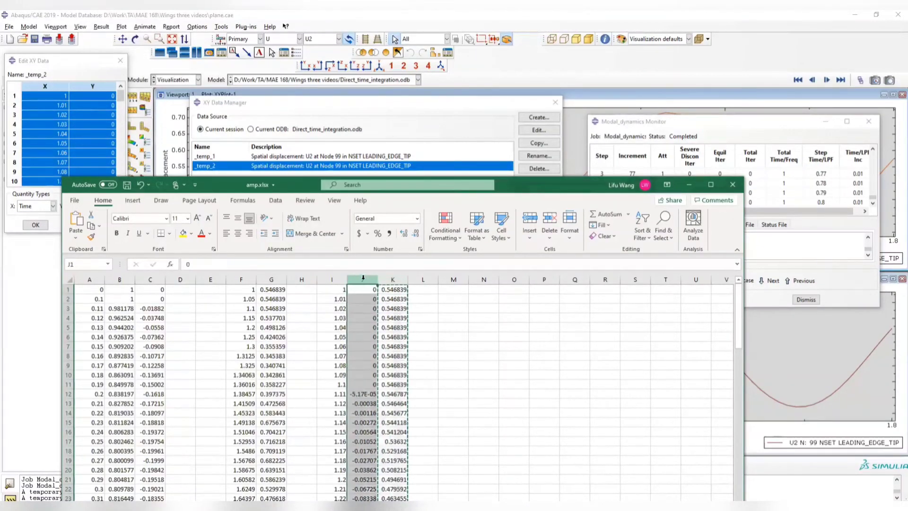
right_click(362, 279)
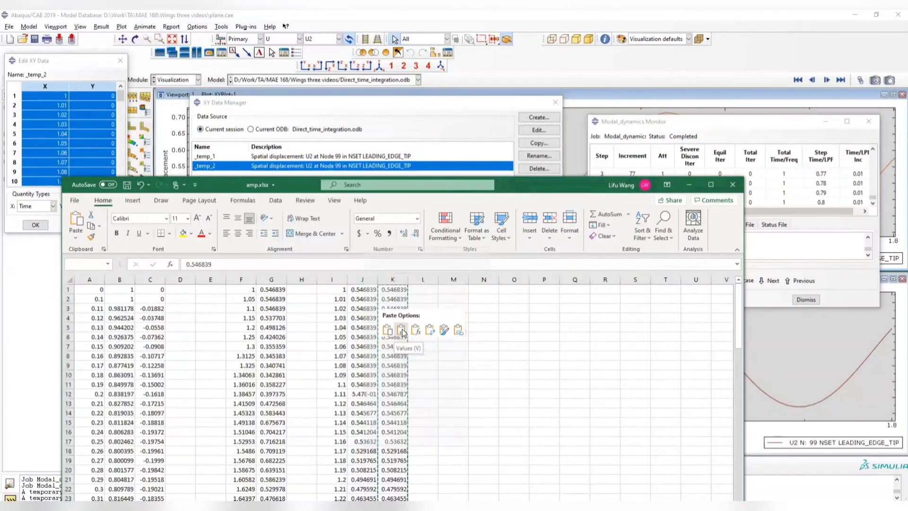
left_click(403, 331)
left_click(397, 278)
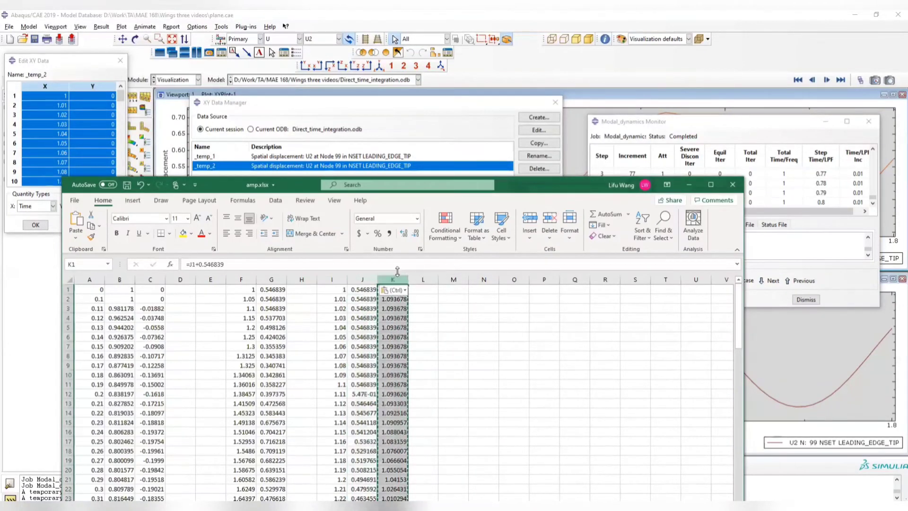
key("Delete")
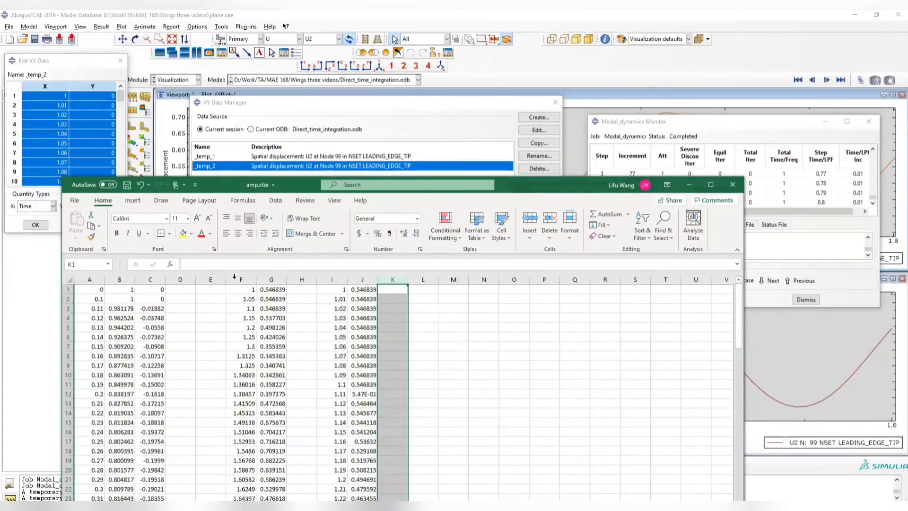
- Insert a Scatter with Straight Lines and Markers chart from columns F and G and place it in the empty cells beside the data
left_click_drag(234, 276, 272, 279)
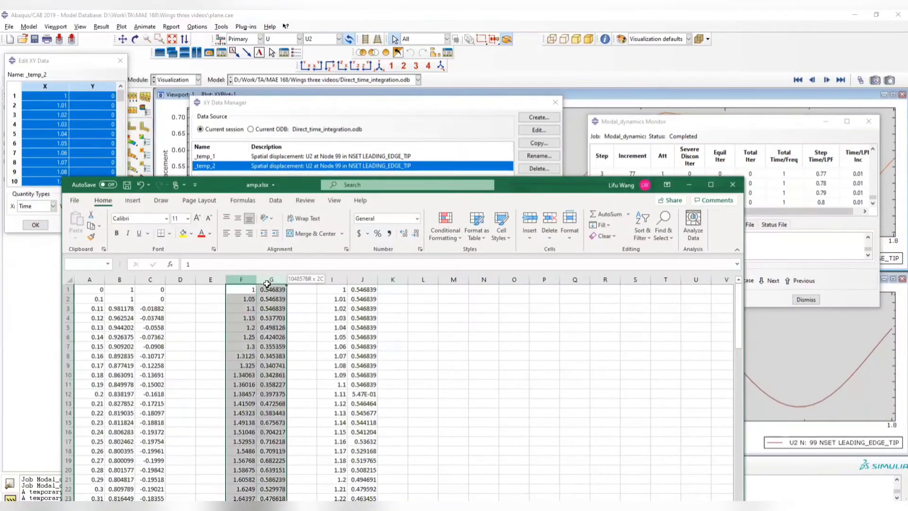
left_click(136, 202)
left_click(328, 238)
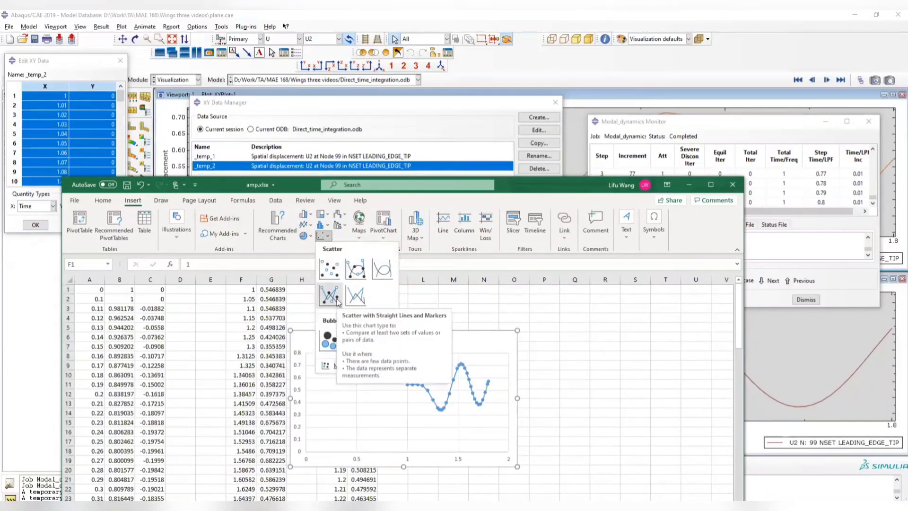
left_click(338, 301)
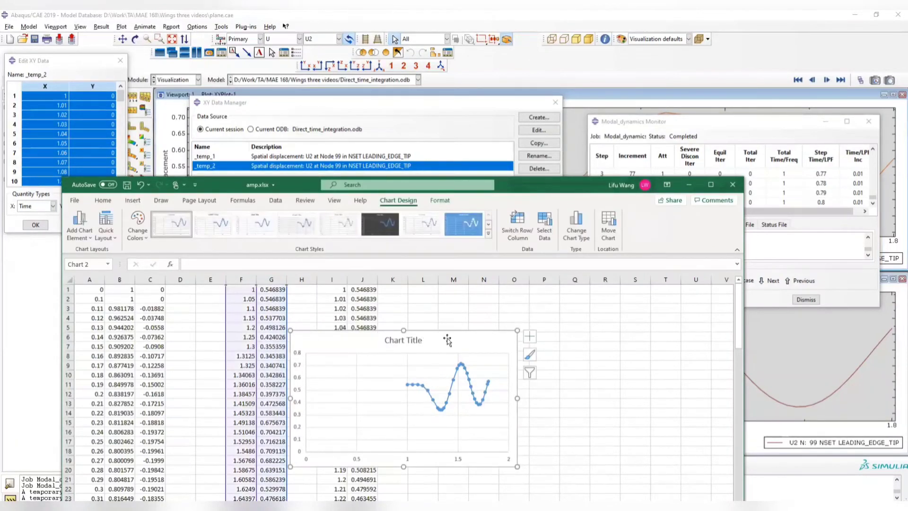
left_click_drag(477, 347, 603, 308)
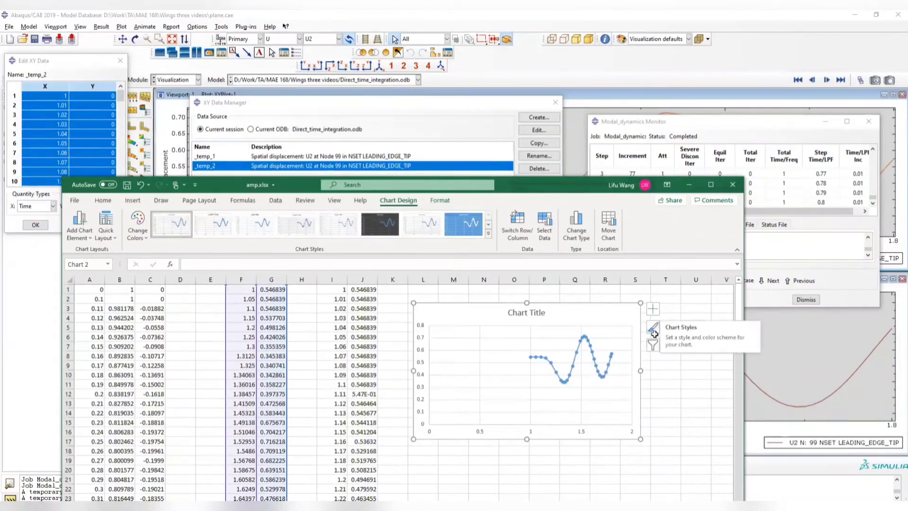
- Rename the chart's existing data series as Direct_time_integration
left_click(653, 344)
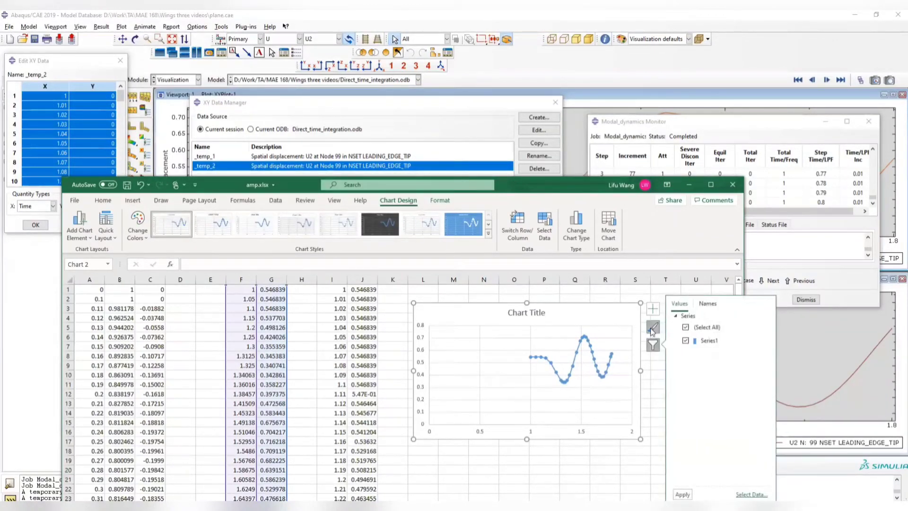
left_click(747, 496)
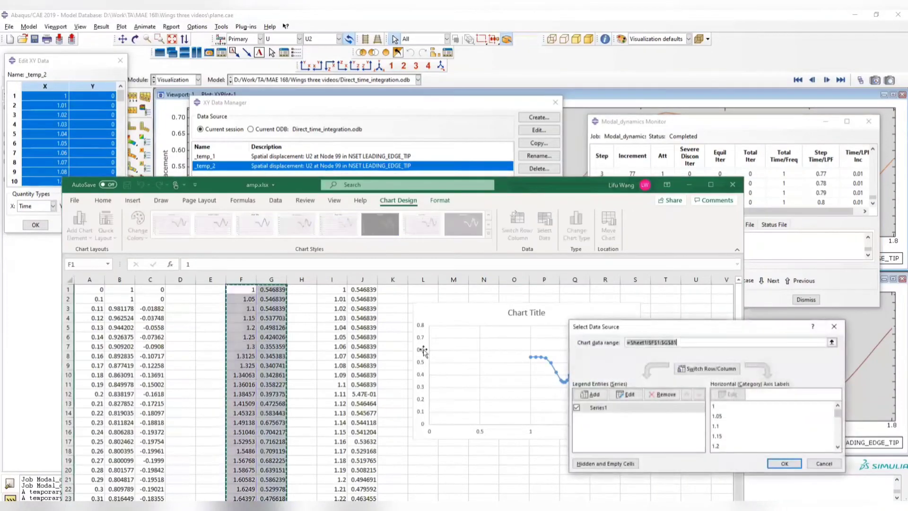
left_click(614, 408)
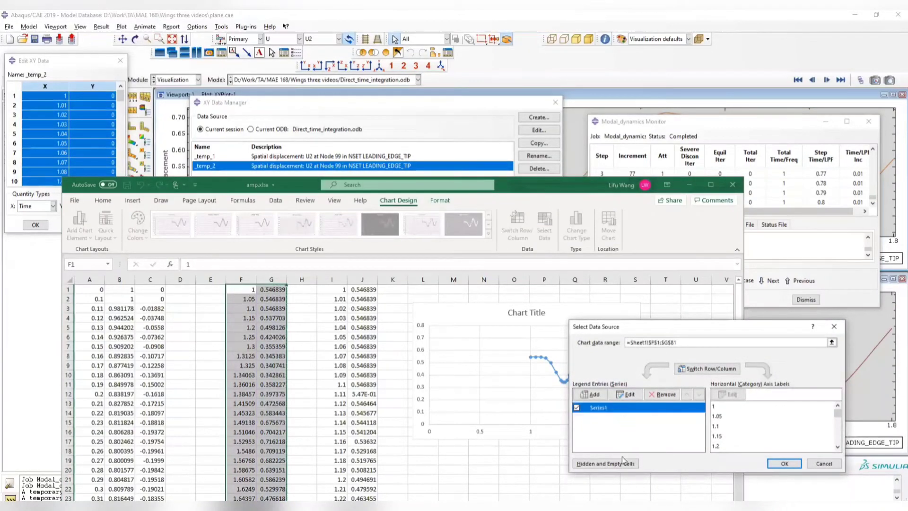
left_click(626, 394)
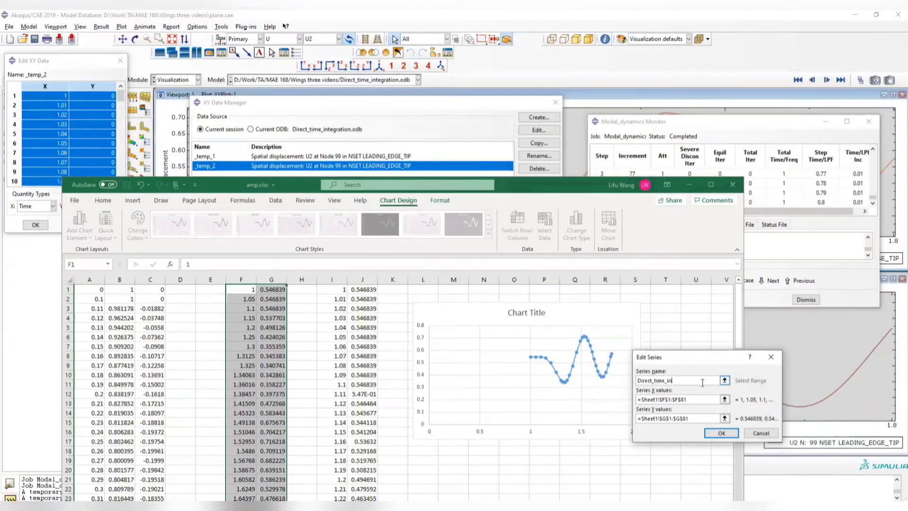
type("tegratio")
key("Return")
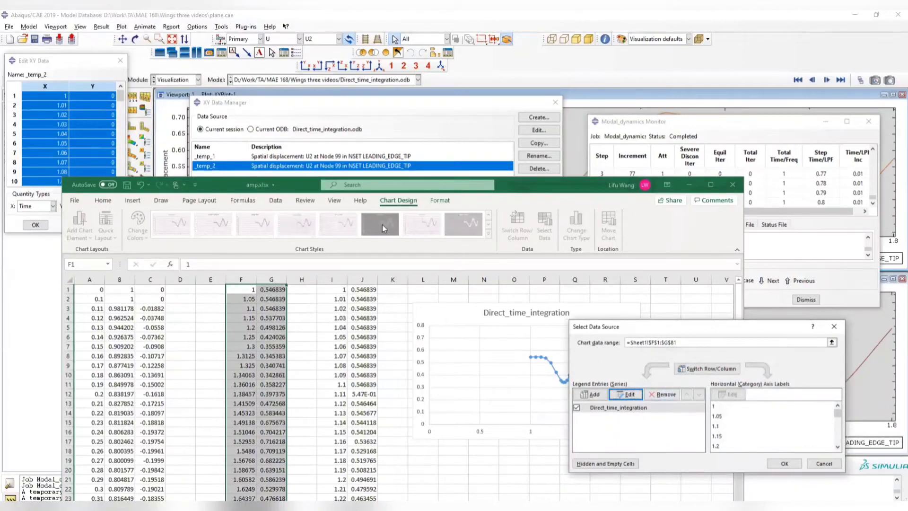
- Add a second chart series named Modal_dynamics with X values from I1:I81 and Y values from J1:J81
left_click(591, 394)
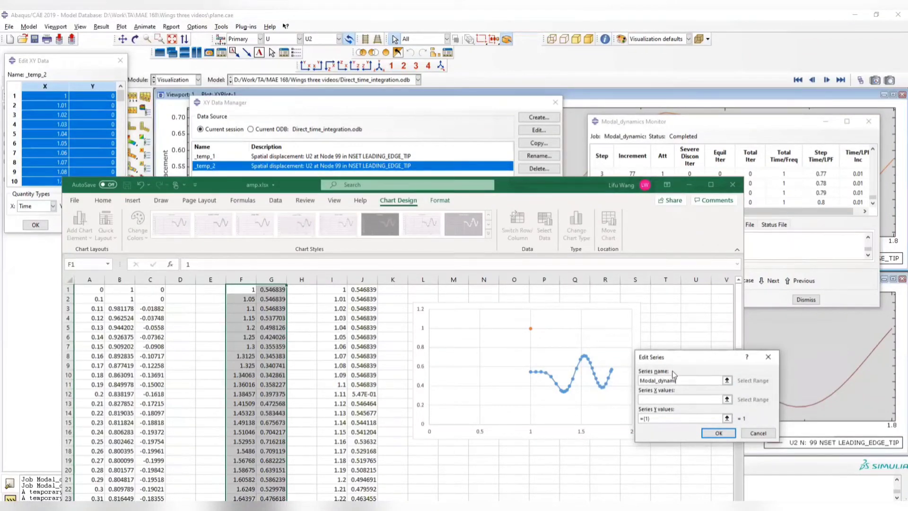
left_click(666, 400)
left_click_drag(337, 289, 352, 453)
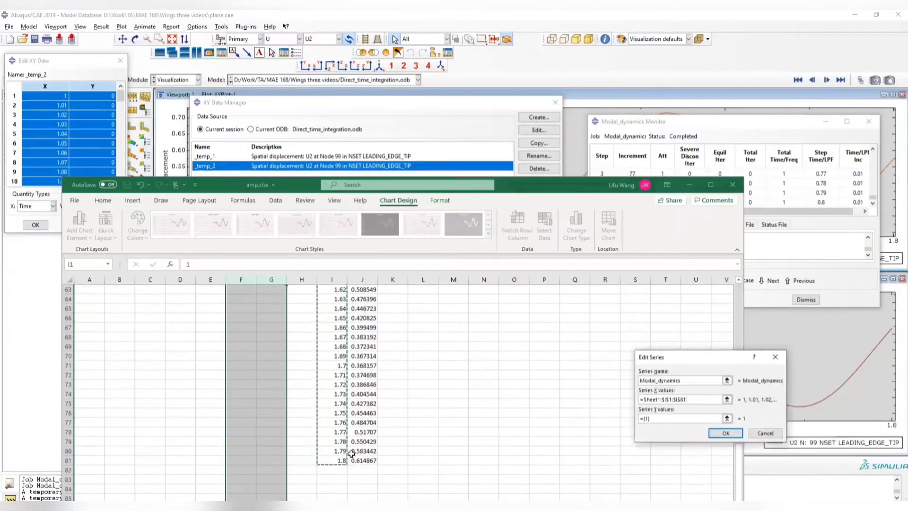
left_click(674, 418)
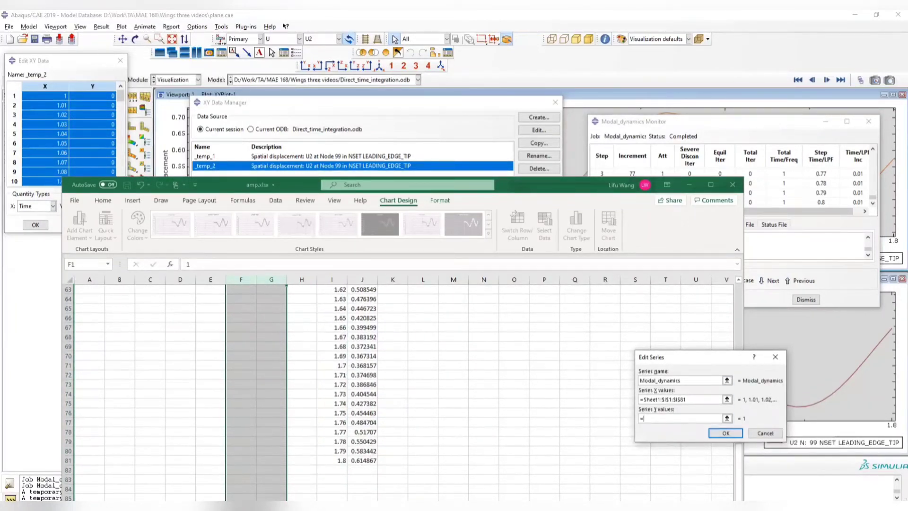
scroll(413, 309, "up", 20)
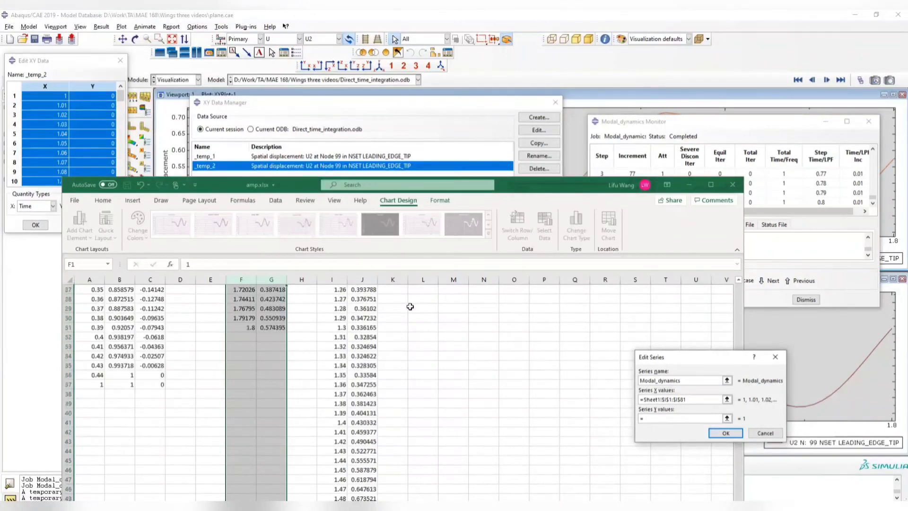
left_click_drag(370, 290, 369, 489)
left_click(726, 434)
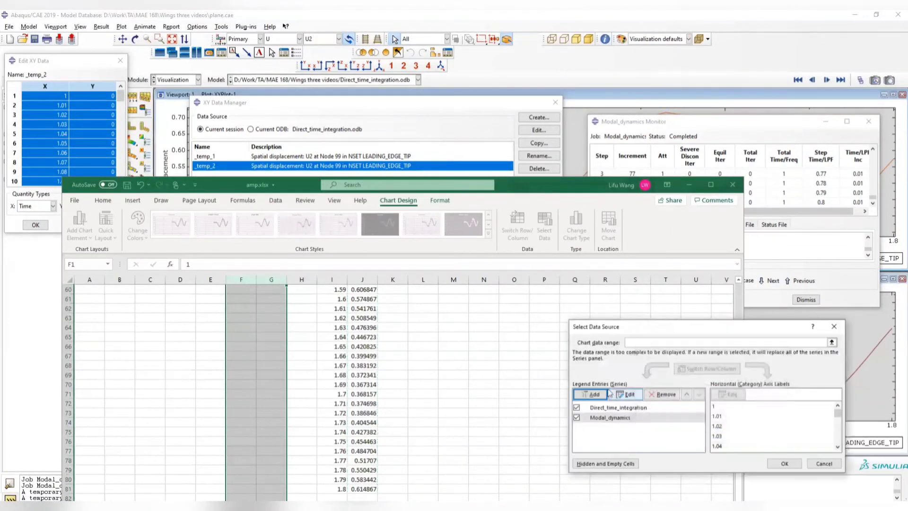
left_click(784, 464)
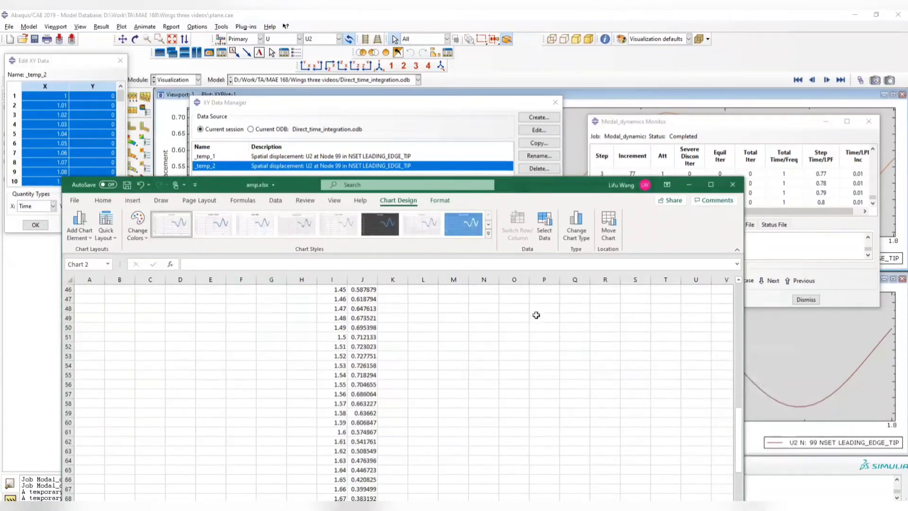
- Maximize the workbook window and set the chart's horizontal axis bounds to a minimum of 1.0 and a maximum of 1.8
scroll(547, 341, "up", 3)
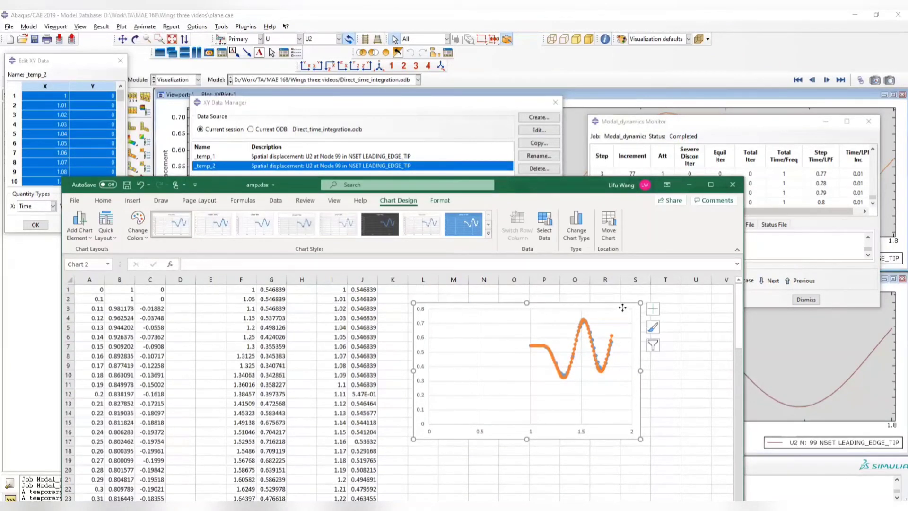
left_click(499, 314)
left_click_drag(561, 319, 596, 313)
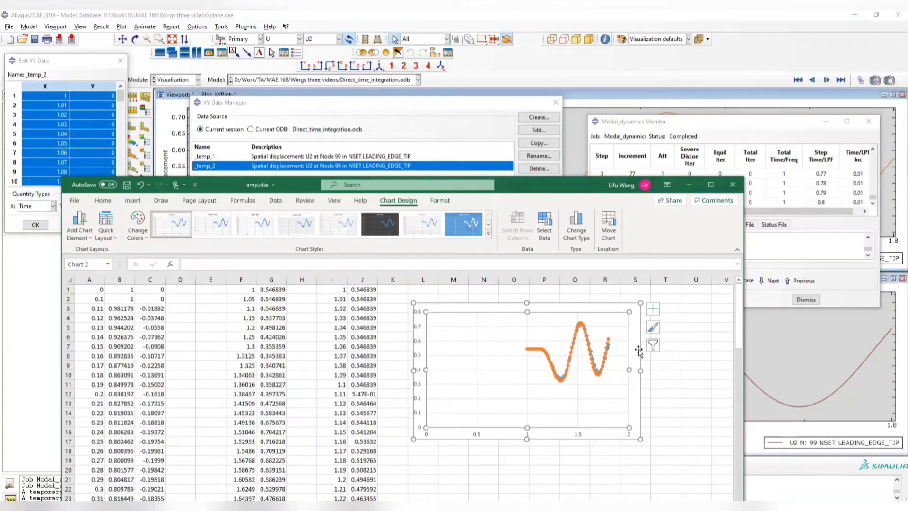
left_click(609, 358)
left_click(574, 435)
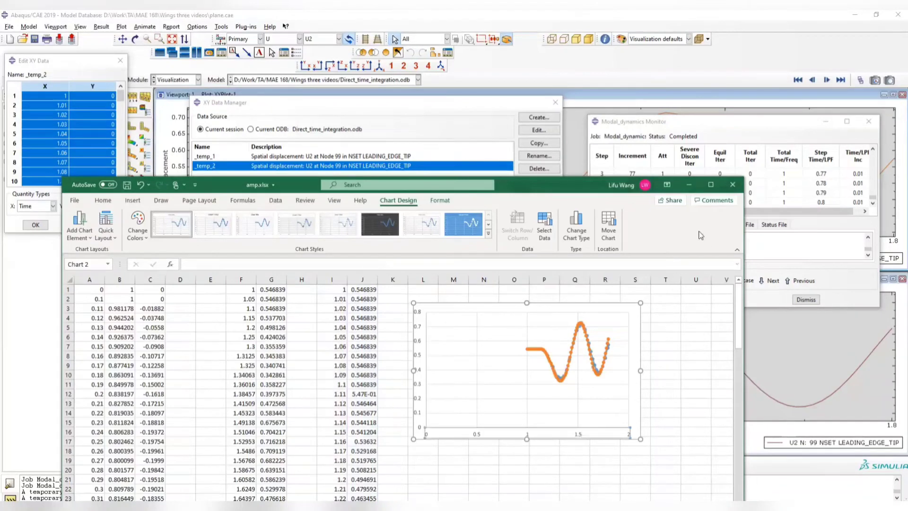
left_click(711, 184)
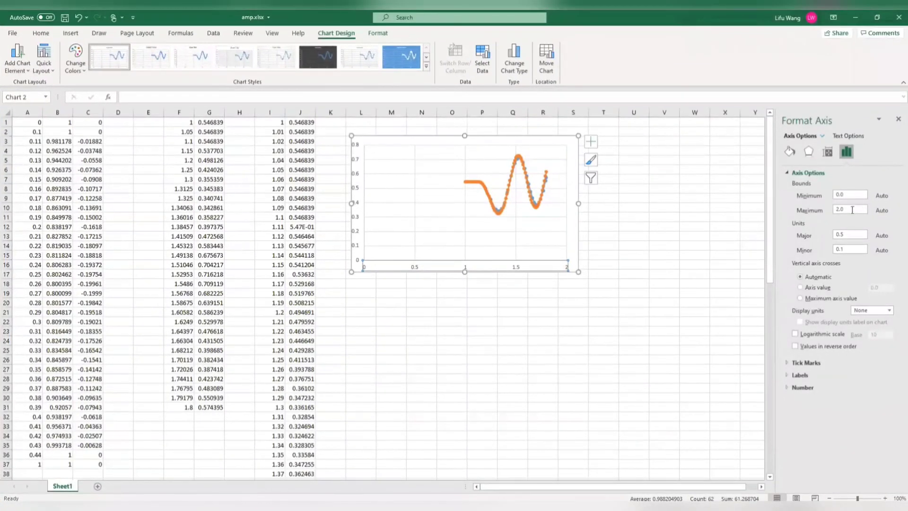
left_click_drag(852, 210, 798, 213)
left_click(802, 198)
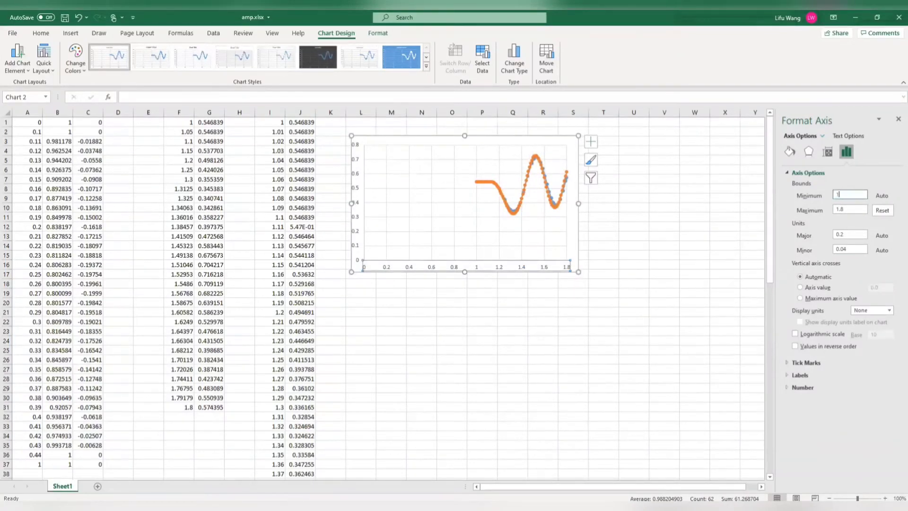
type("1")
key("Return")
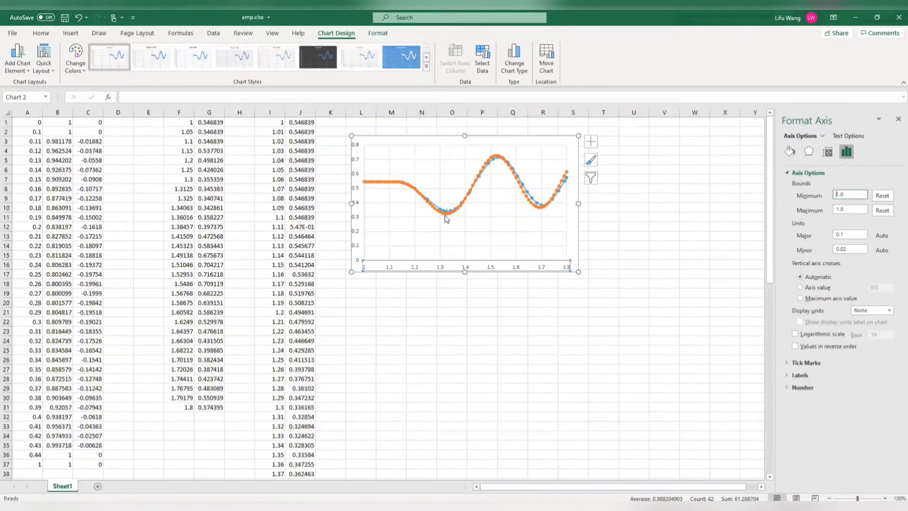
- Examine how closely the Direct_time_integration and Modal_dynamics curves match in the chart
scroll(421, 202, "down", 1)
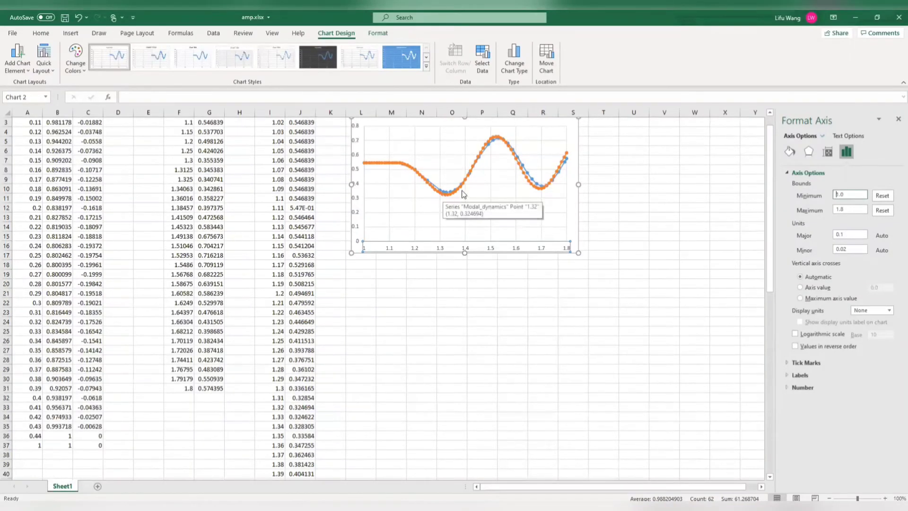
scroll(444, 197, "up", 1, "ctrl")
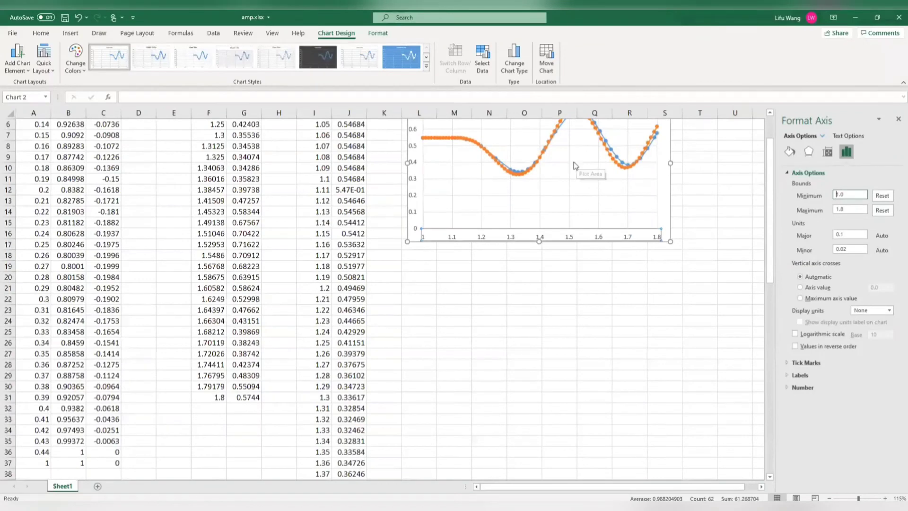
scroll(587, 170, "down", 1, "ctrl")
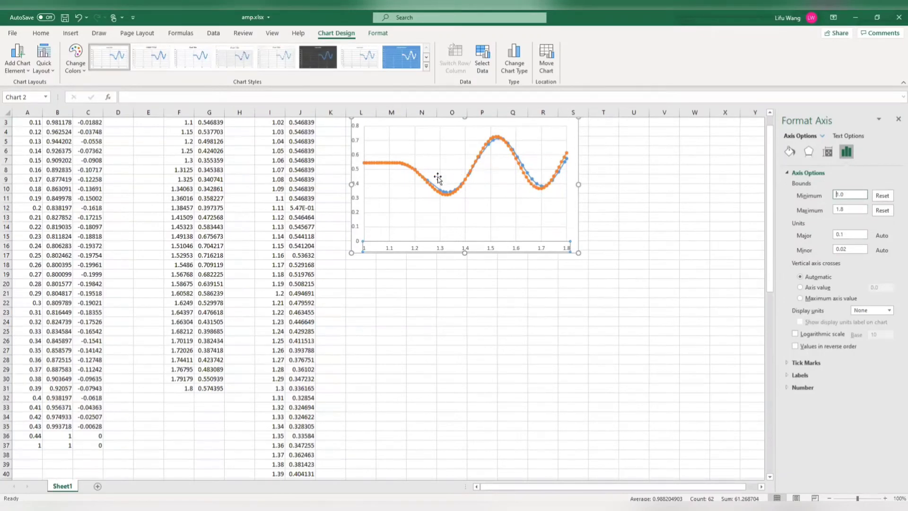
scroll(280, 193, "up", 1)
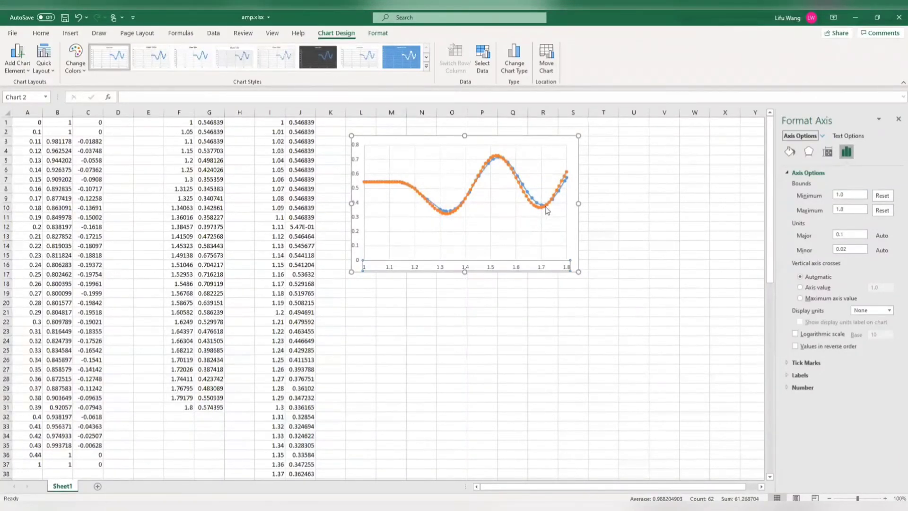
- Switch back to the Abaqus/CAE window with the two U2 displacement plots
key("alt+Tab")
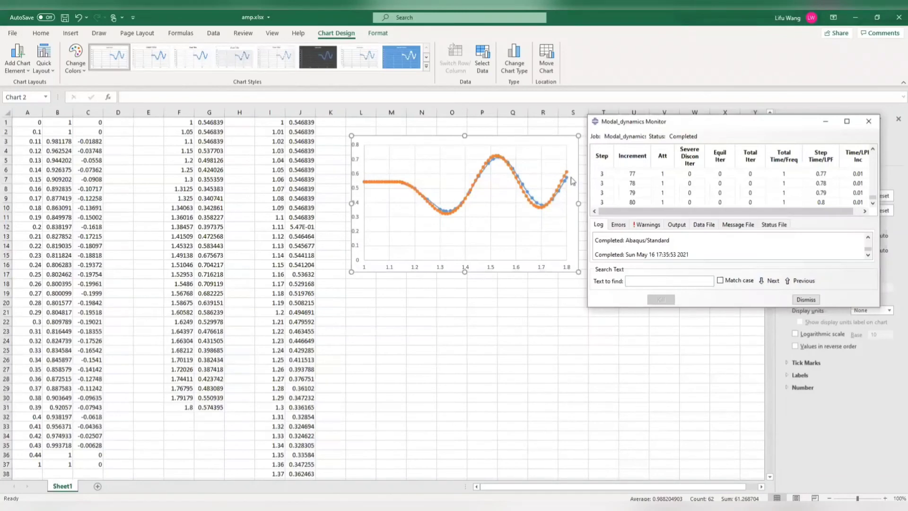
key("alt+Tab")
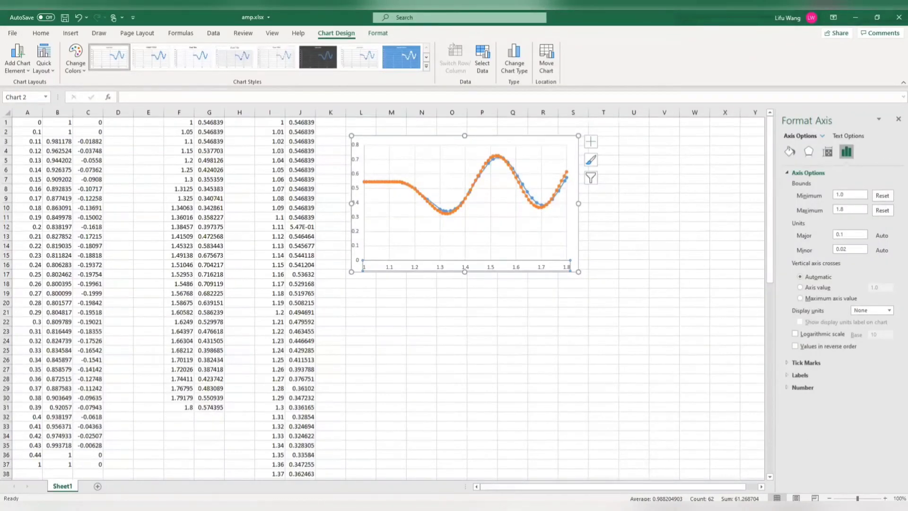
key("alt+Tab")
key("alt+Tab")
key("alt+Tab")
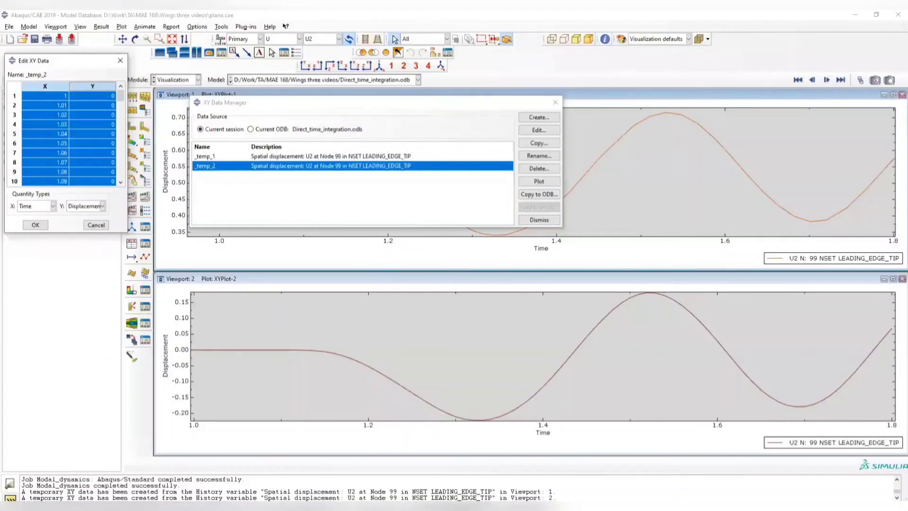
mouse_move(368, 507)
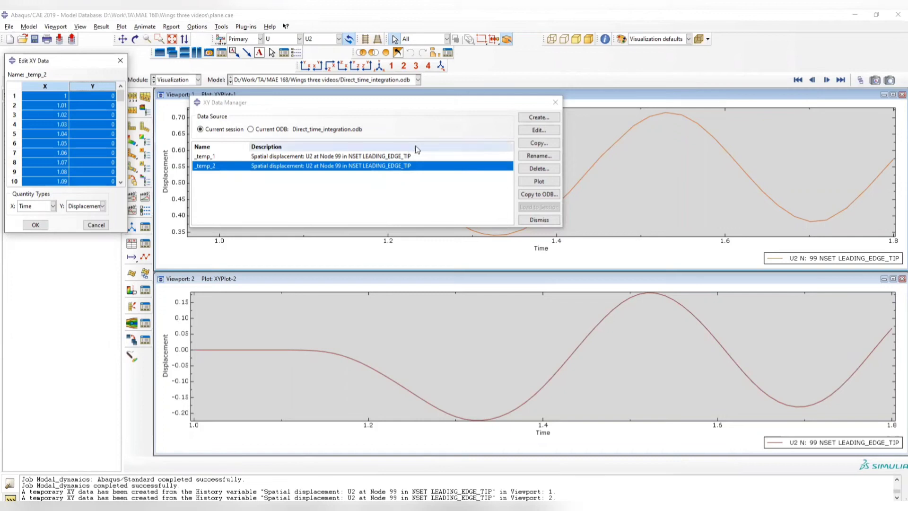
- Close the XY data windows and Viewport 1, and maximize Viewport 2
left_click(555, 102)
left_click(121, 60)
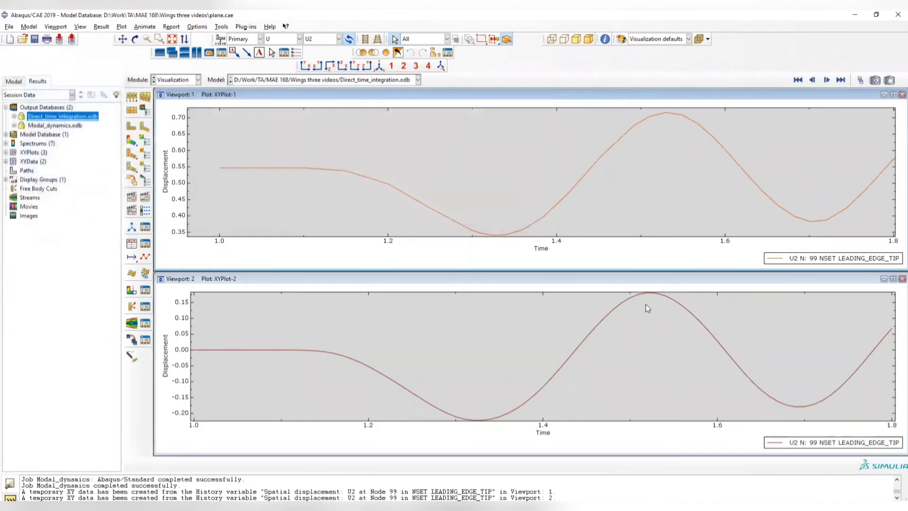
left_click(902, 95)
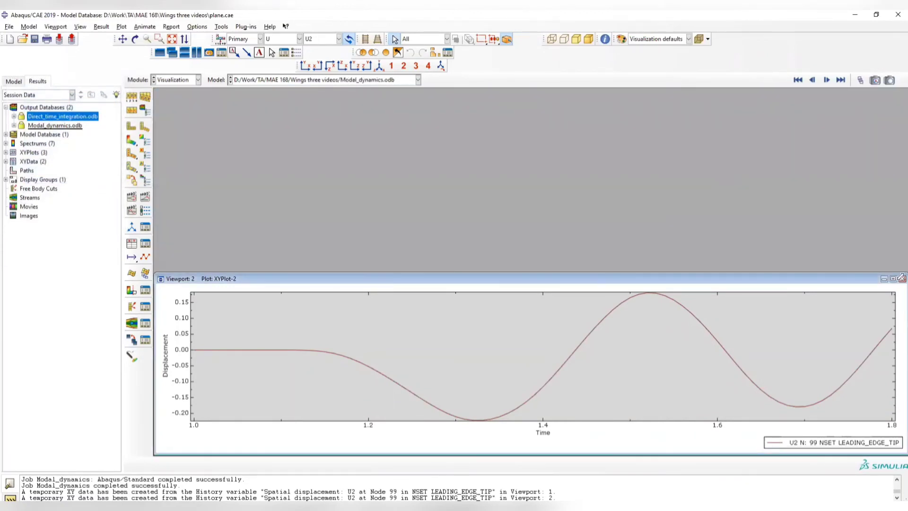
double_click(833, 279)
- Switch to the Step module and open the manager listing the wing model's analysis steps
left_click(190, 79)
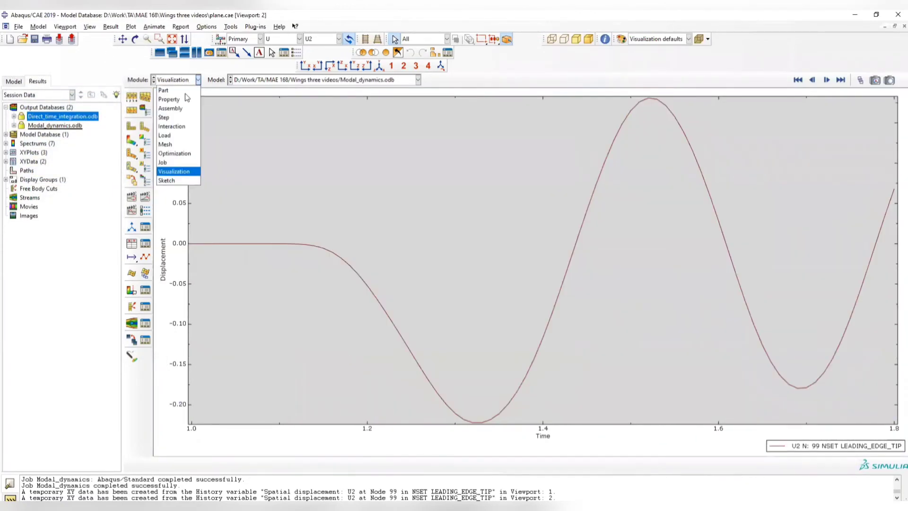
left_click(177, 117)
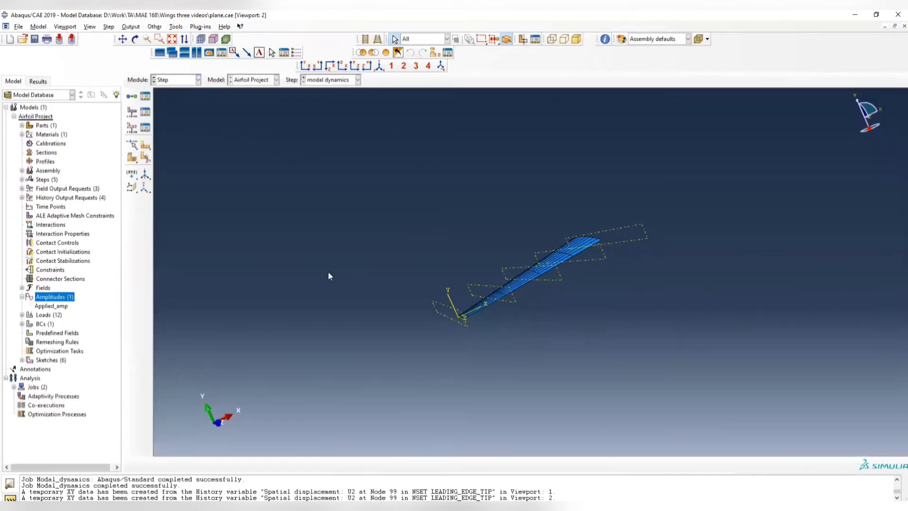
left_click_drag(331, 275, 490, 245, "ctrl+alt")
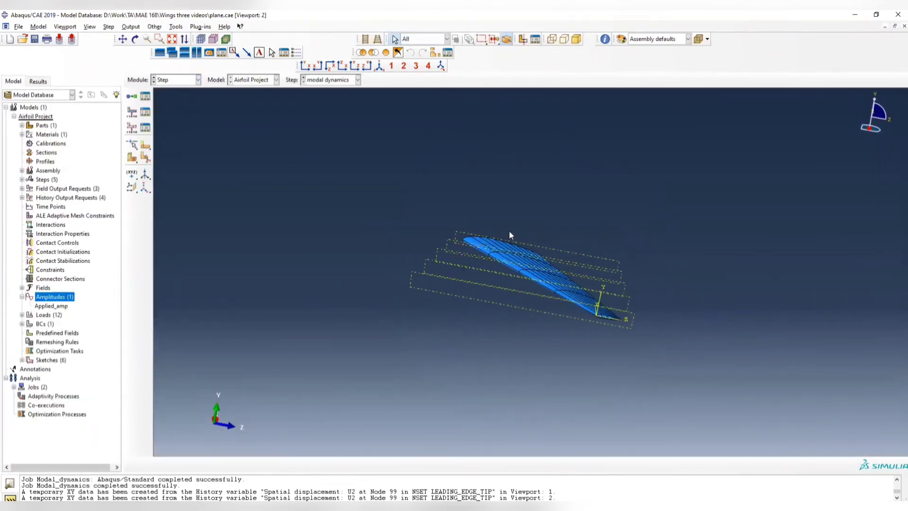
left_click(173, 80)
left_click(168, 116)
left_click(147, 98)
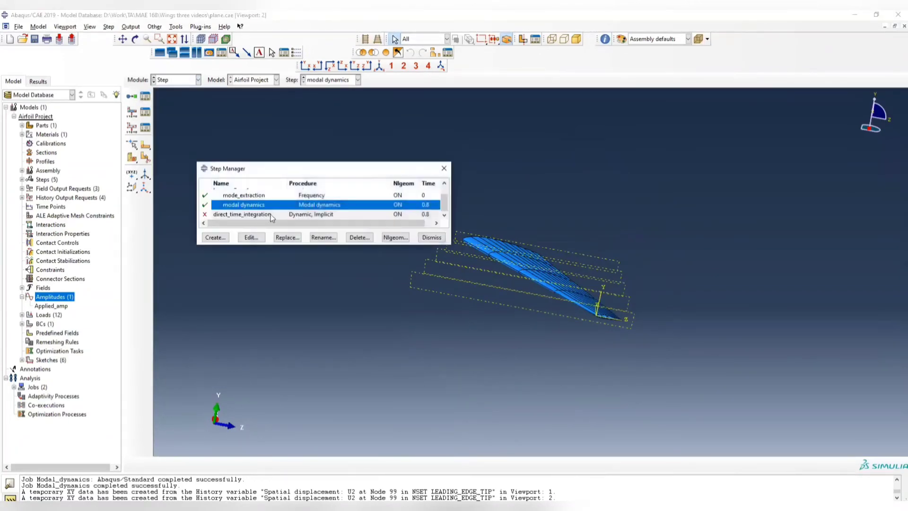
- Set the modal dynamics step's time period to 2.5 and time increment to 0.02, leaving direct damping data disabled
scroll(272, 216, "up", 2)
scroll(271, 215, "down", 2)
left_click(251, 237)
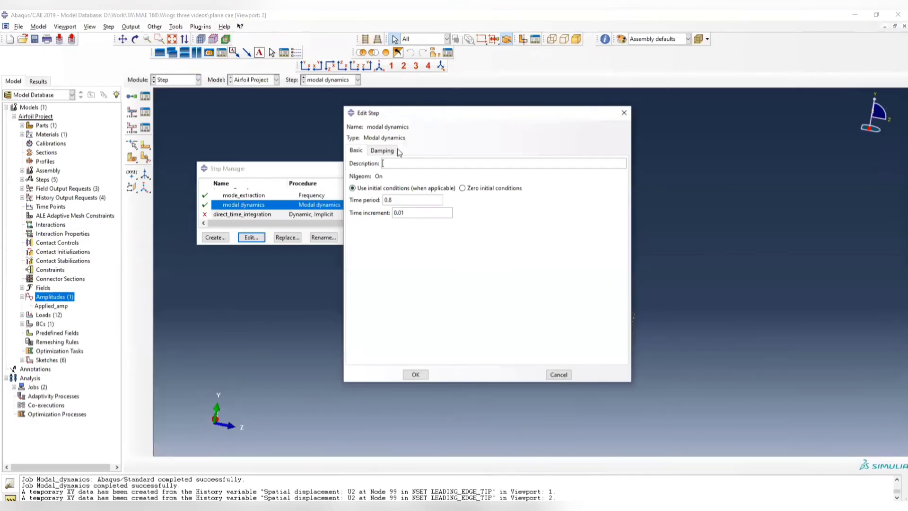
left_click_drag(409, 200, 351, 206)
type("2")
type("2")
left_click(383, 150)
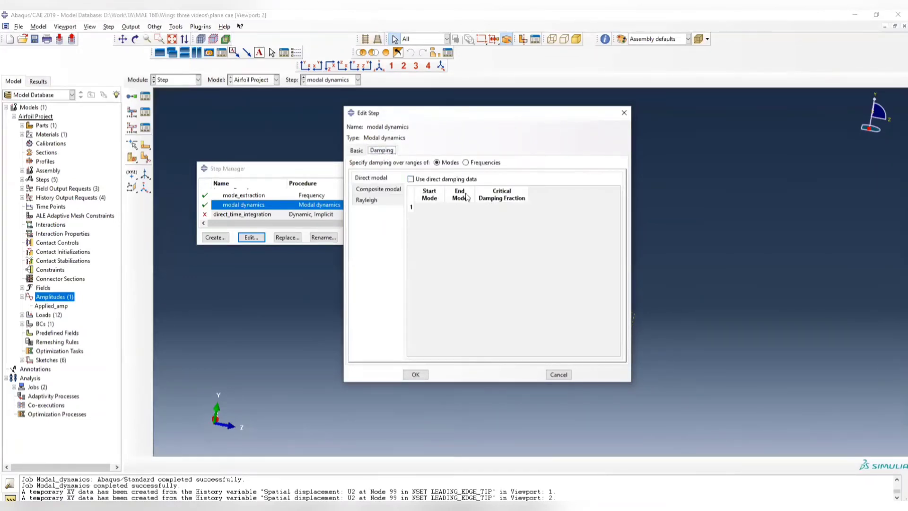
left_click(356, 150)
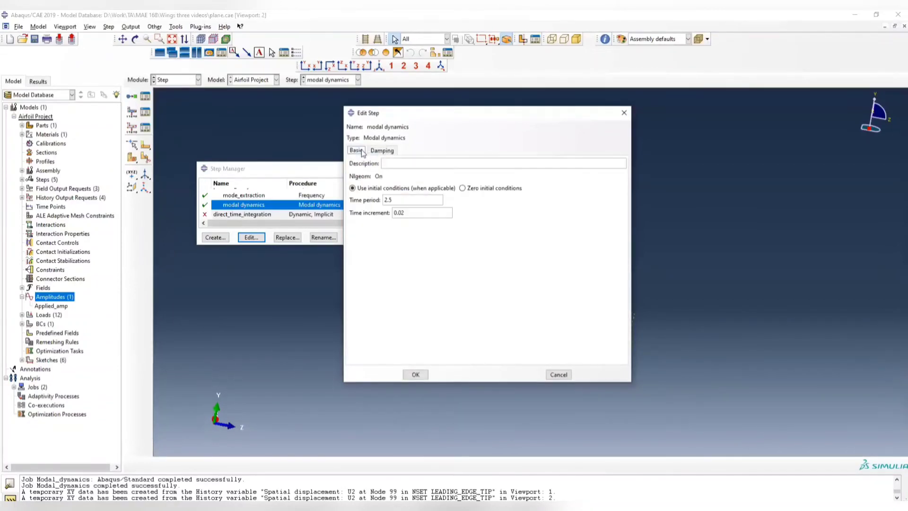
left_click(416, 374)
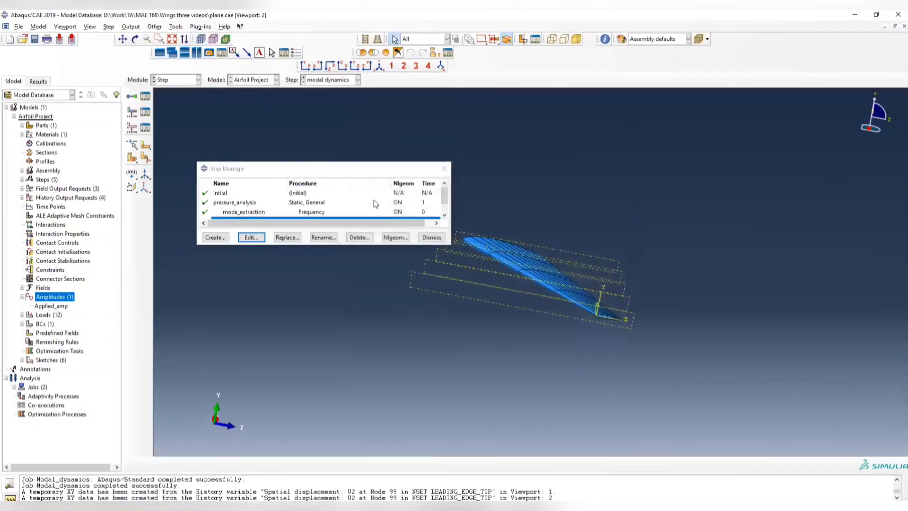
scroll(412, 210, "down", 1)
scroll(414, 211, "up", 2)
left_click(444, 168)
- Create a full-analysis job named Modal_without_damping for the Airfoil Project model with multiple processors enabled
left_click(198, 80)
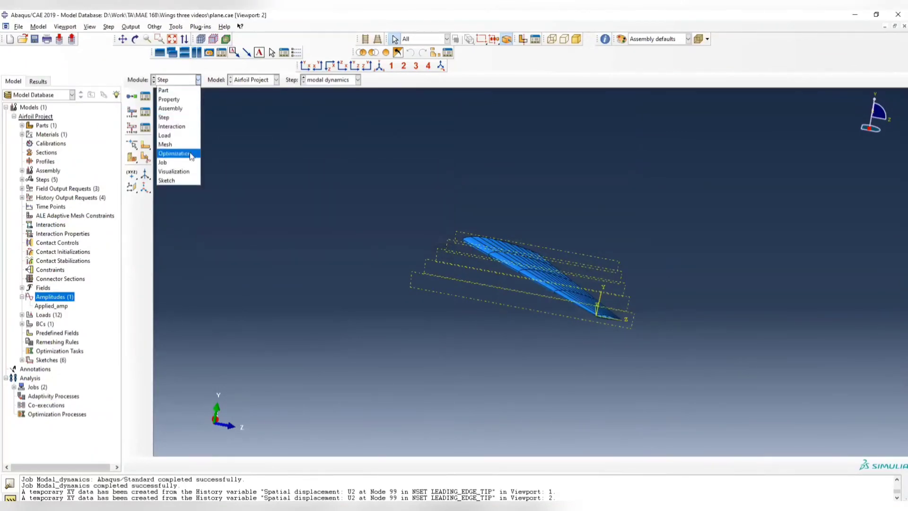
left_click(186, 162)
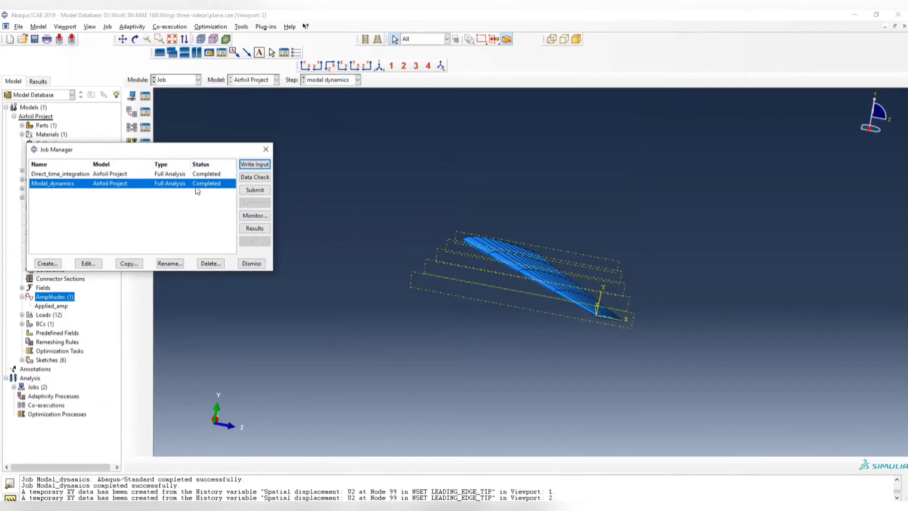
left_click(47, 263)
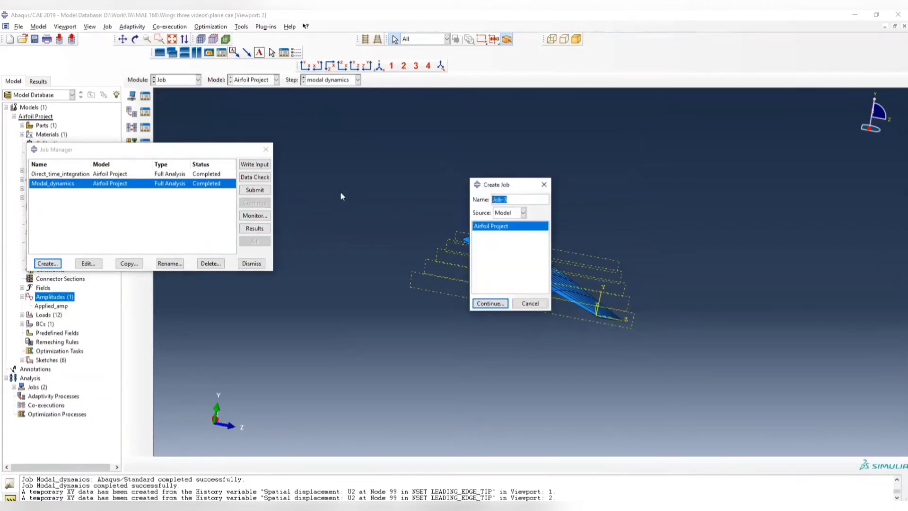
type("M")
type("odal_without")
type("_damping")
left_click(491, 304)
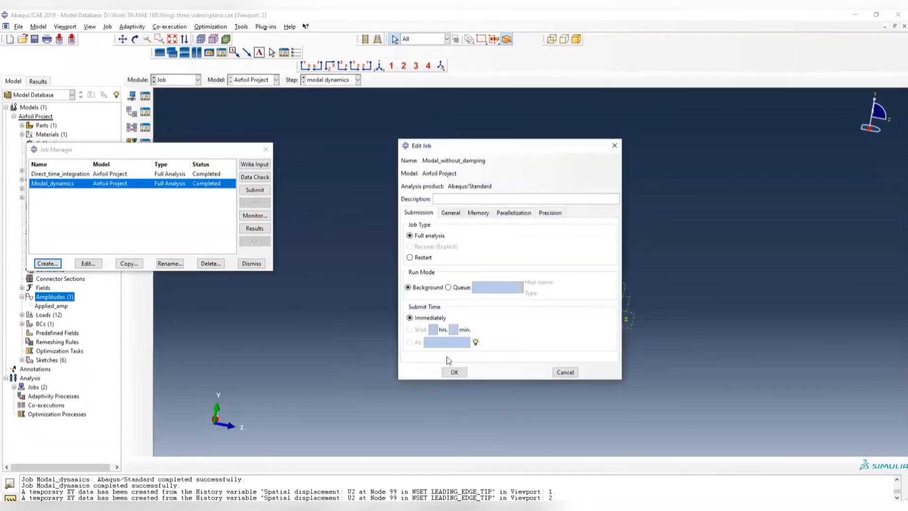
left_click(514, 213)
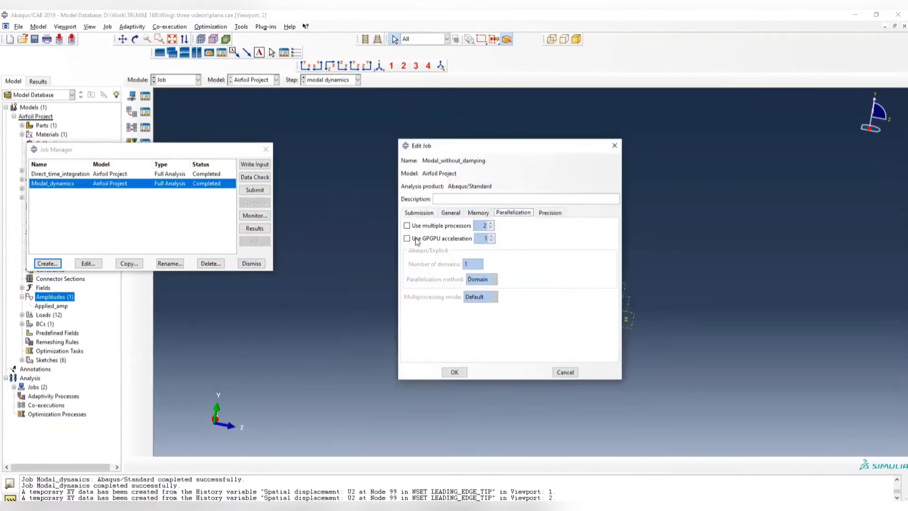
left_click(407, 226)
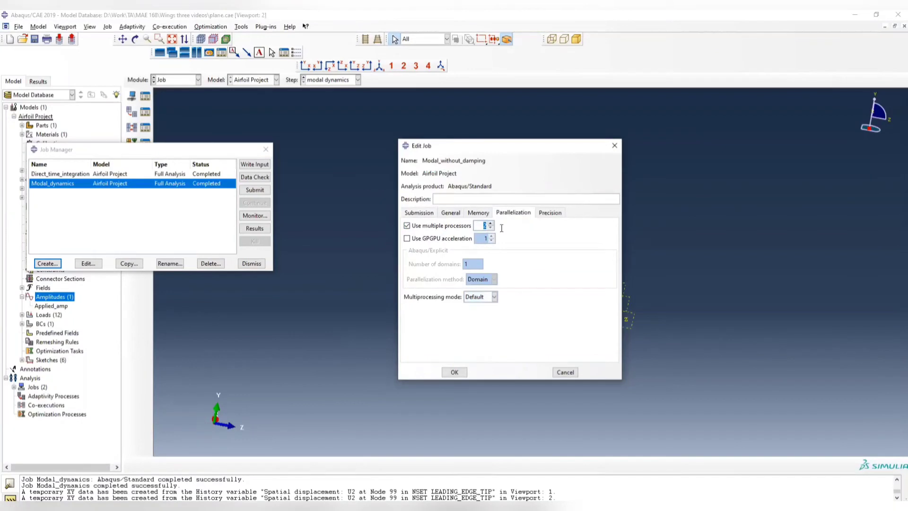
left_click(454, 372)
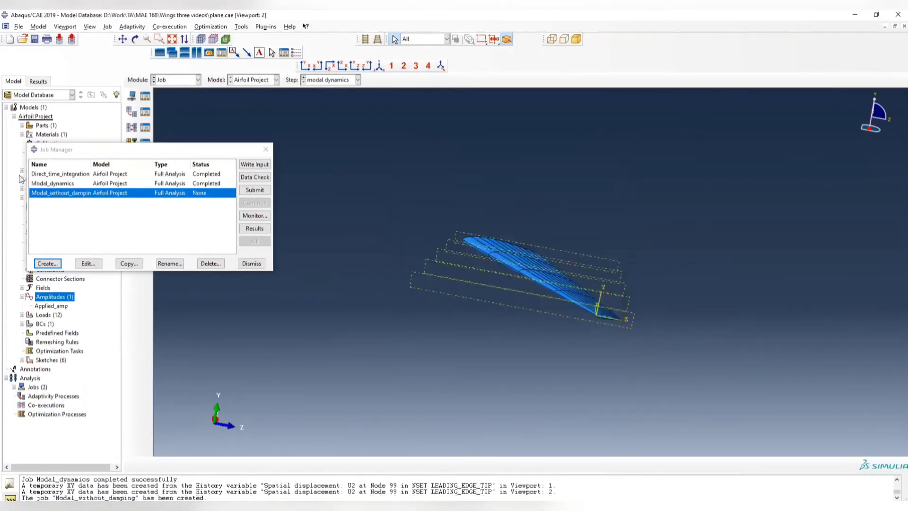
- Submit the Modal_without_damping job despite the missing history output in pressure_analysis, and open its monitor beside the job list
left_click(255, 191)
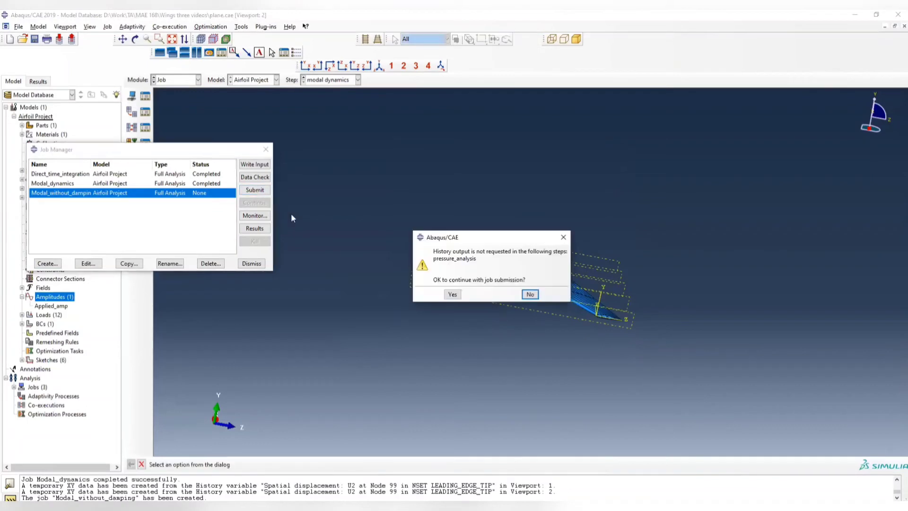
left_click(454, 293)
left_click_drag(208, 154, 480, 148)
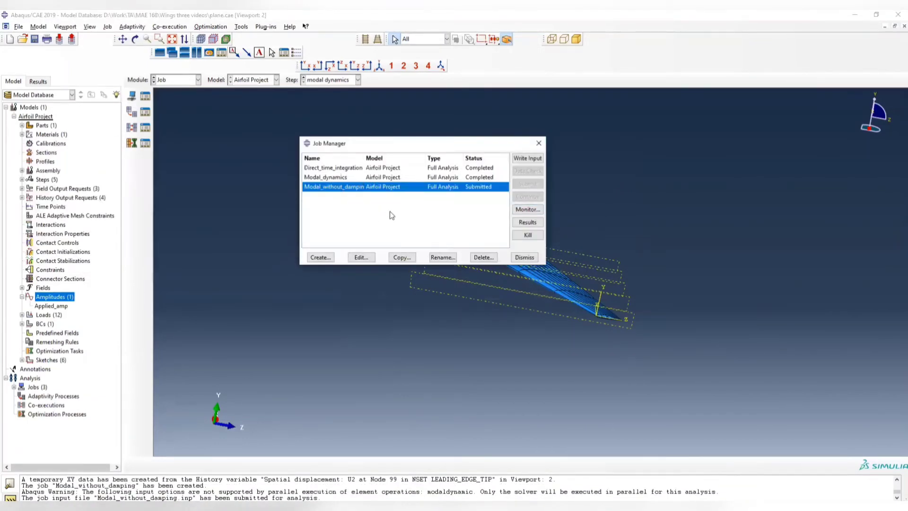
left_click(184, 81)
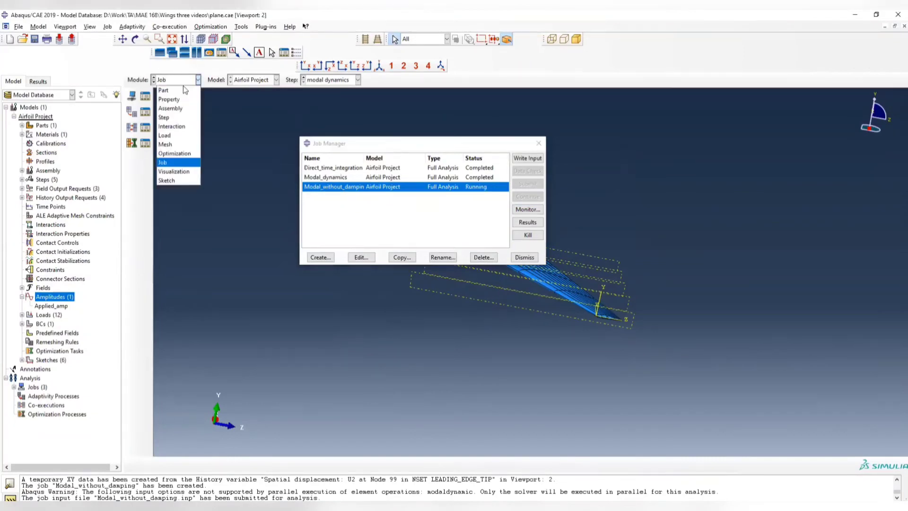
left_click(532, 211)
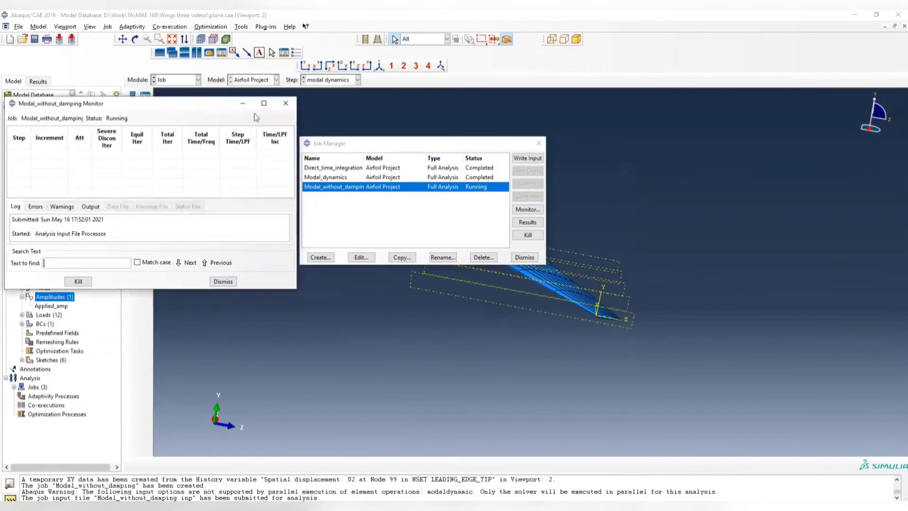
left_click_drag(142, 103, 700, 95)
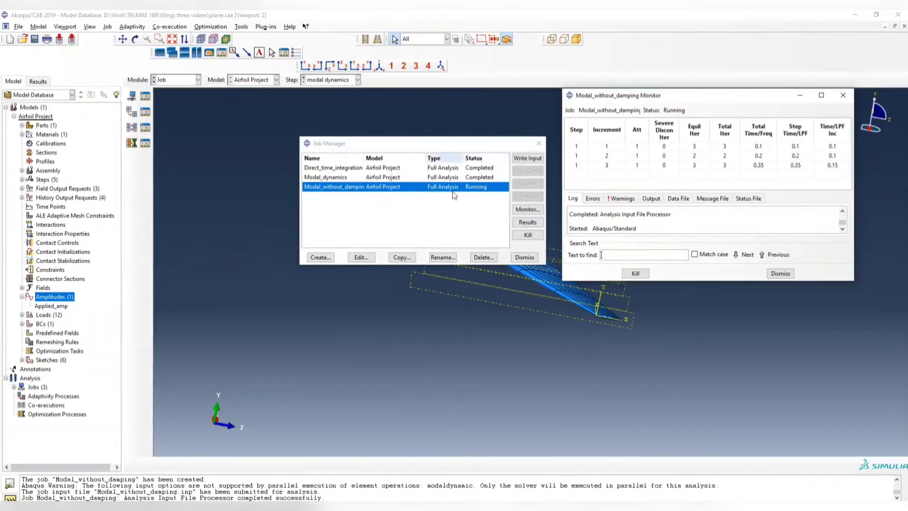
- Enable direct damping data for the modal dynamics step and review its composite modal and Rayleigh damping options
left_click(179, 80)
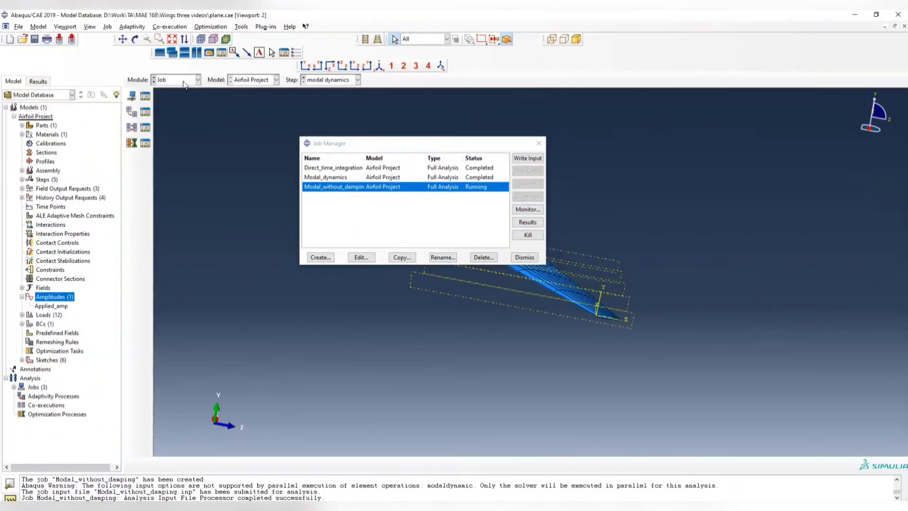
left_click(182, 118)
left_click(145, 96)
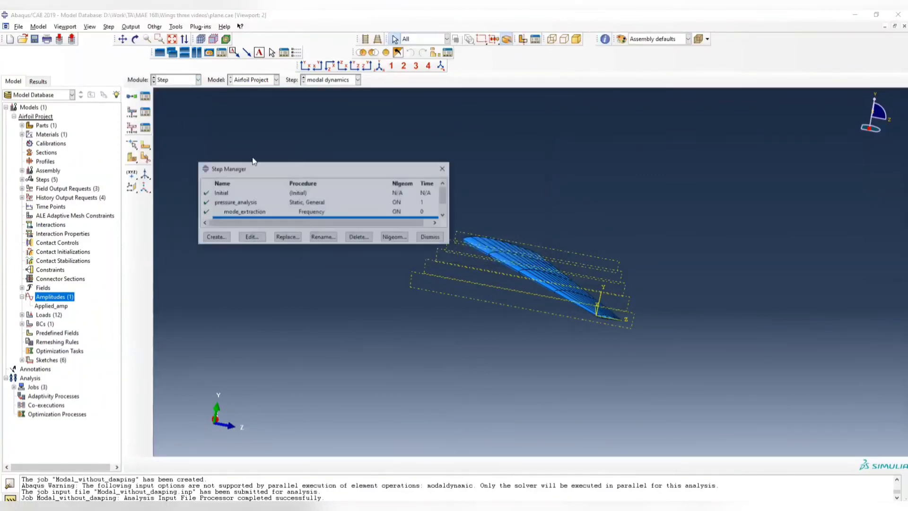
scroll(286, 204, "down", 1)
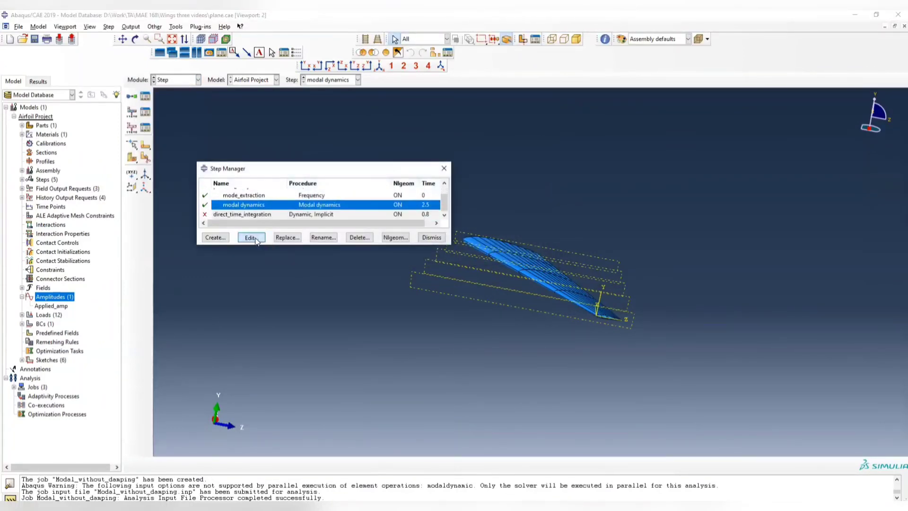
left_click(252, 237)
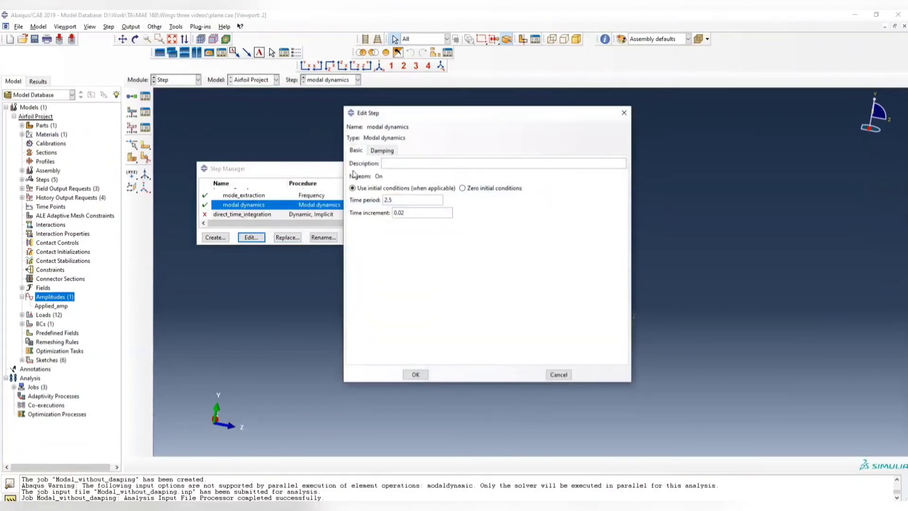
left_click(383, 151)
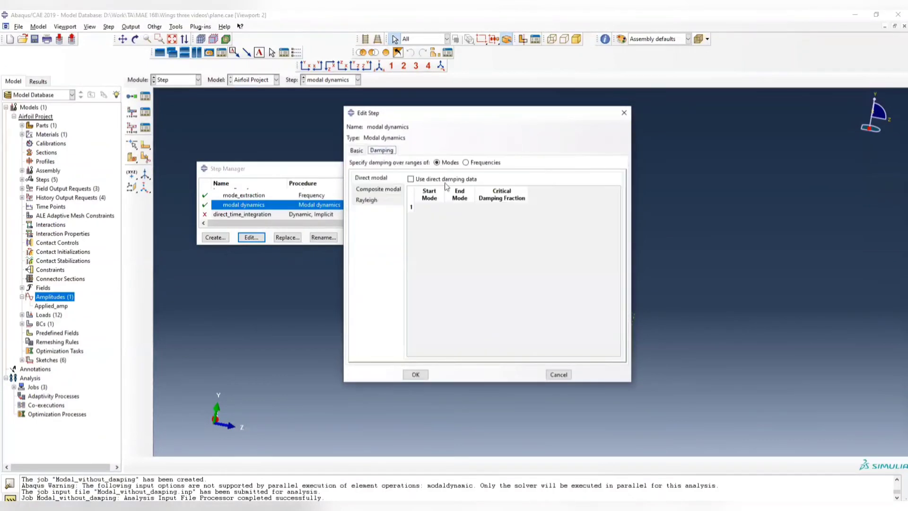
left_click(412, 179)
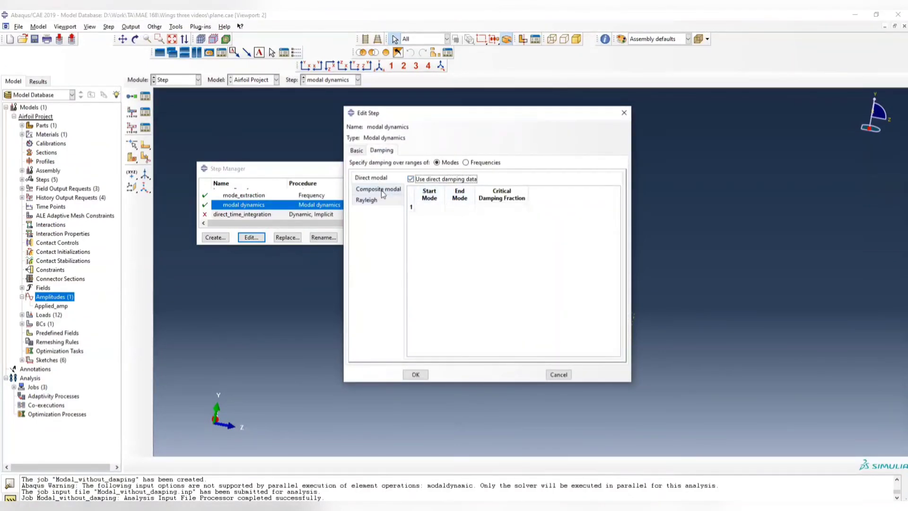
left_click(399, 192)
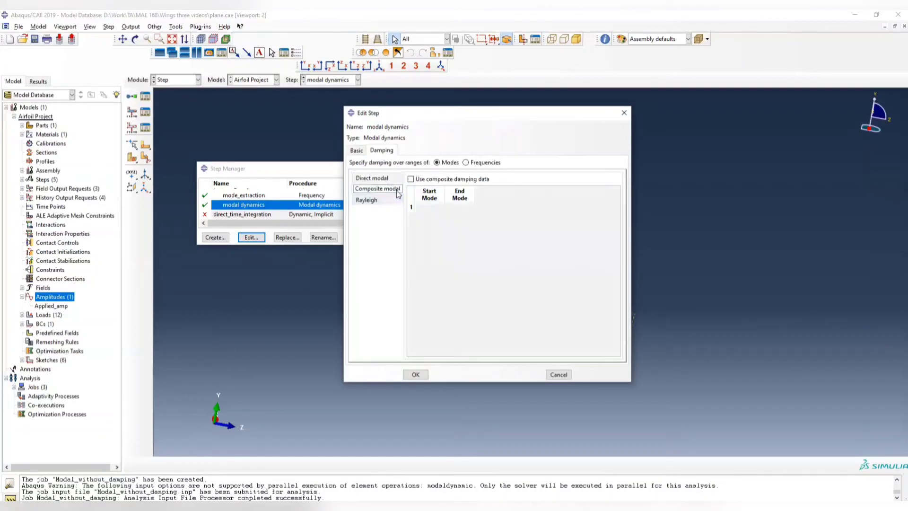
left_click(387, 201)
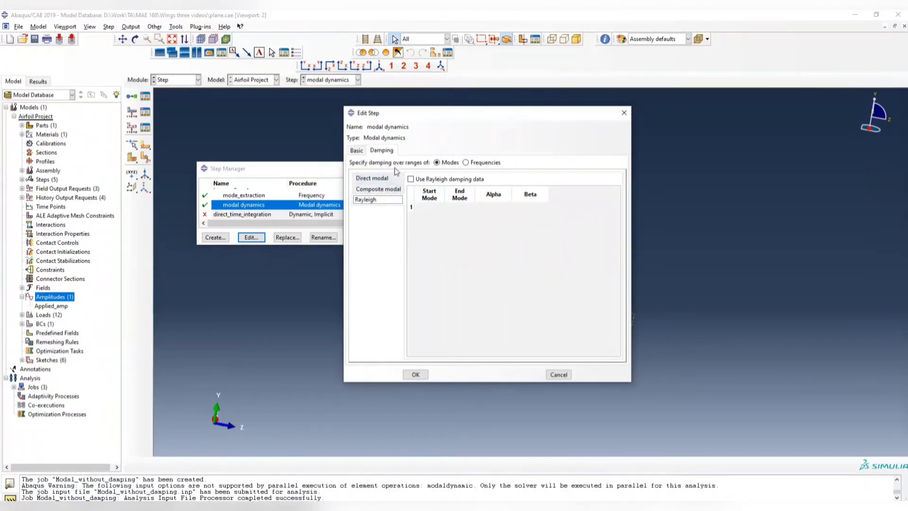
left_click(377, 177)
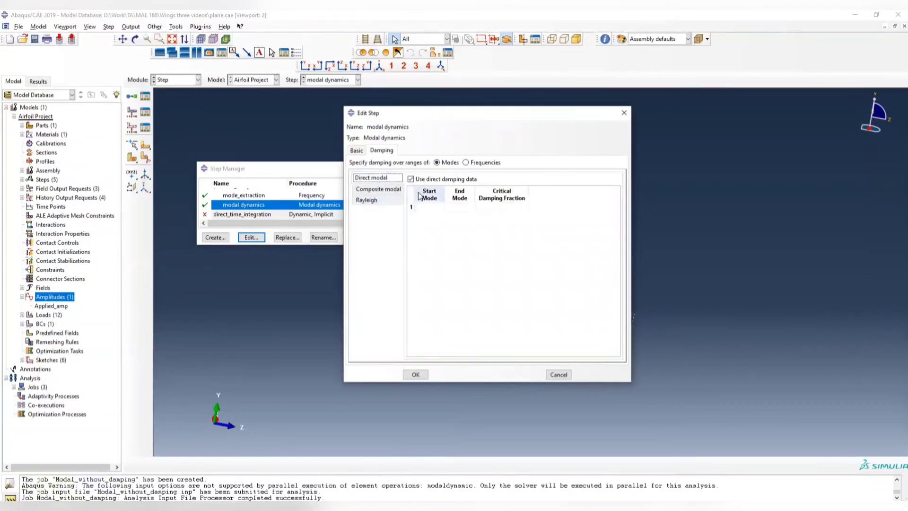
- Enter direct modal damping for modes 1 to 10 with a critical damping fraction of 0.05 in the modal dynamics step
left_click(437, 206)
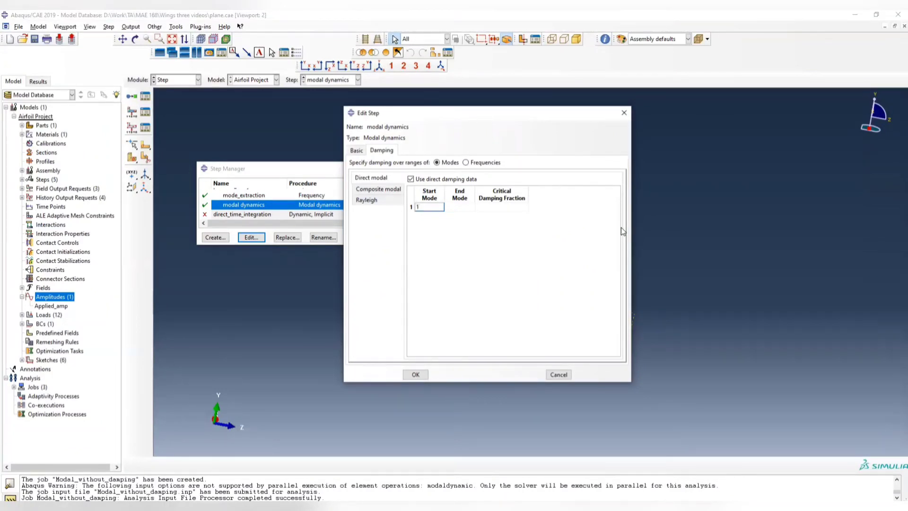
key("Tab")
key("shift+Tab")
key("Tab")
key("shift+Tab")
key("Tab")
key("Tab")
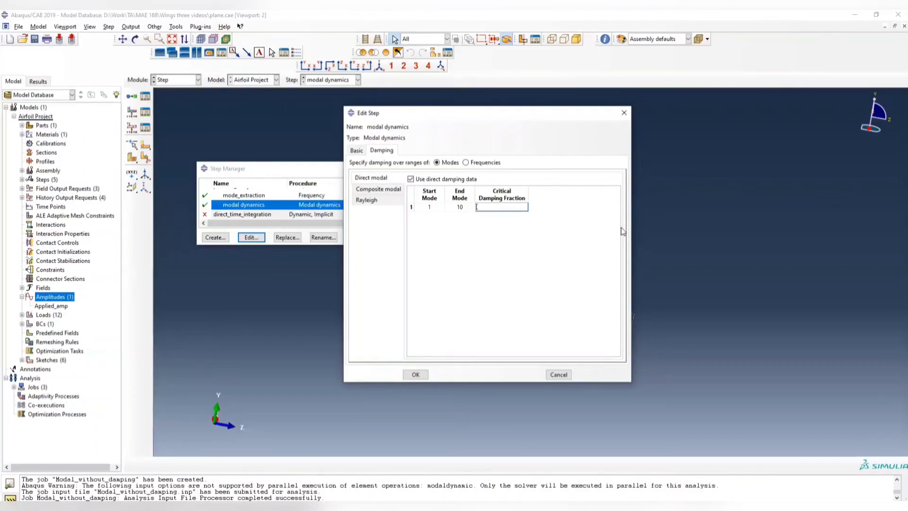
type("0.05")
left_click(514, 257)
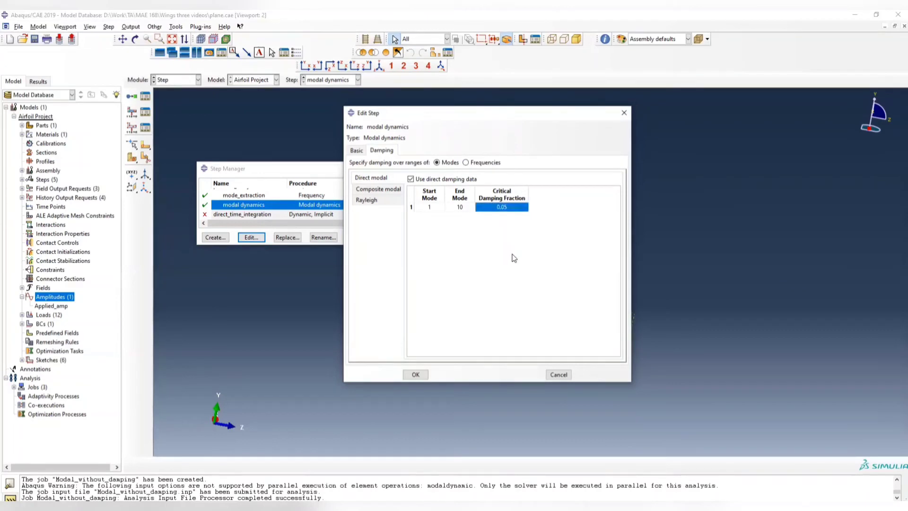
left_click(414, 375)
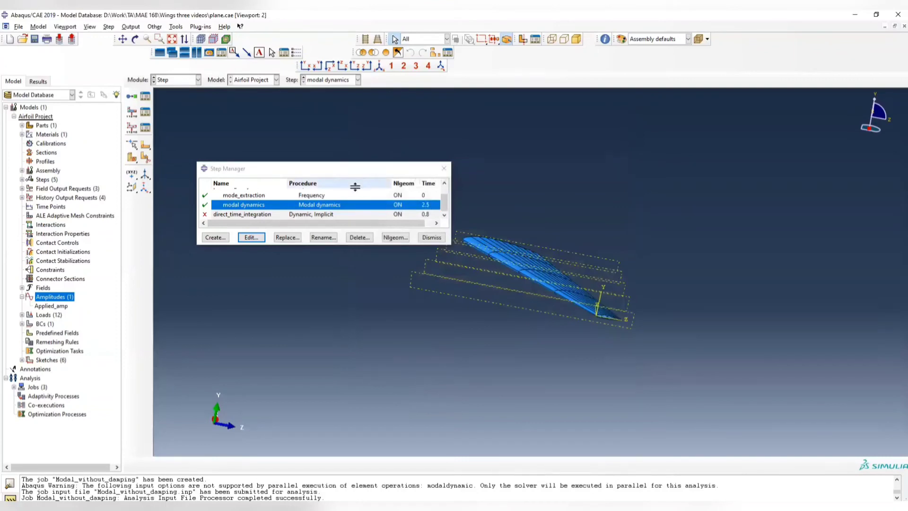
- Create a full-analysis job named Modal_with_damping for the Airfoil Project model with multiple processors enabled
left_click(444, 169)
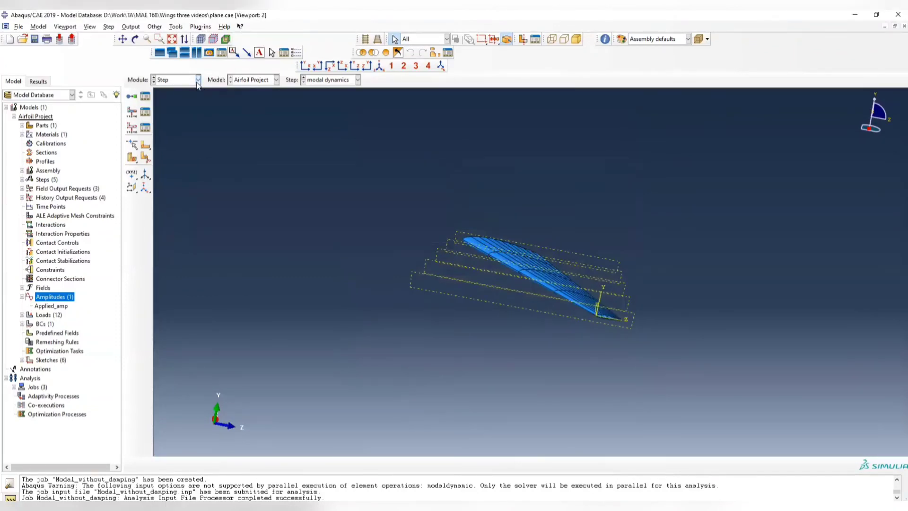
left_click(198, 79)
left_click(173, 168)
left_click(145, 96)
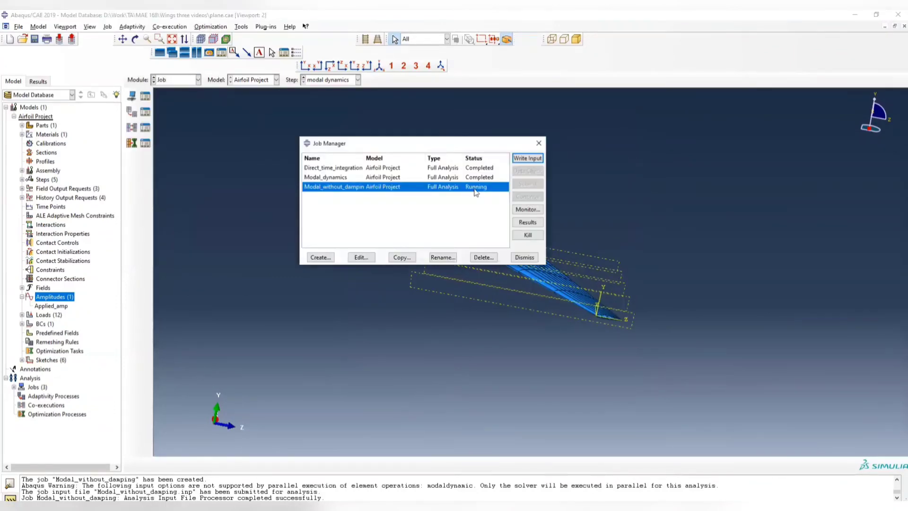
left_click(321, 257)
type("Mo")
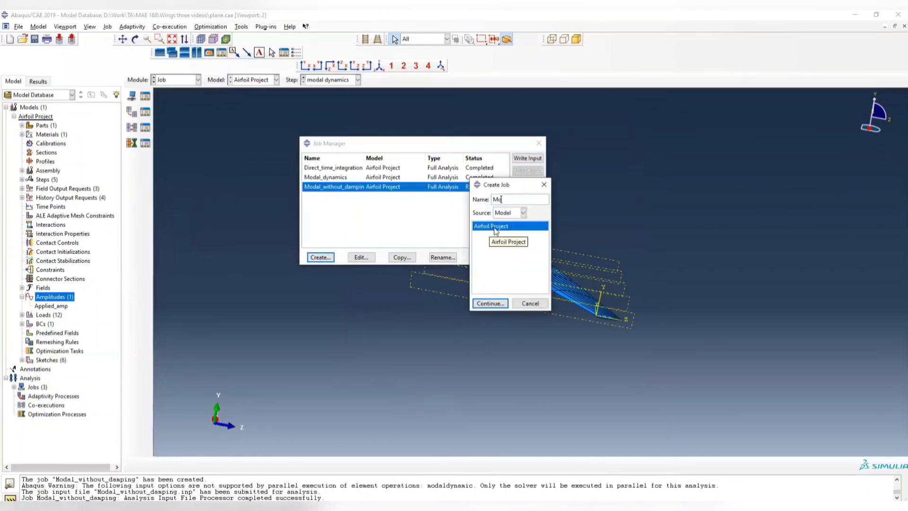
type("dal_with_damping")
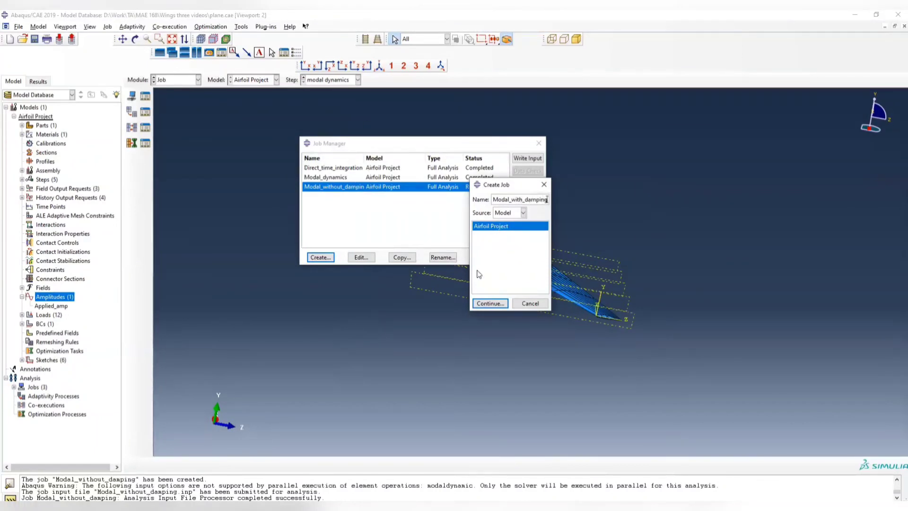
left_click(489, 304)
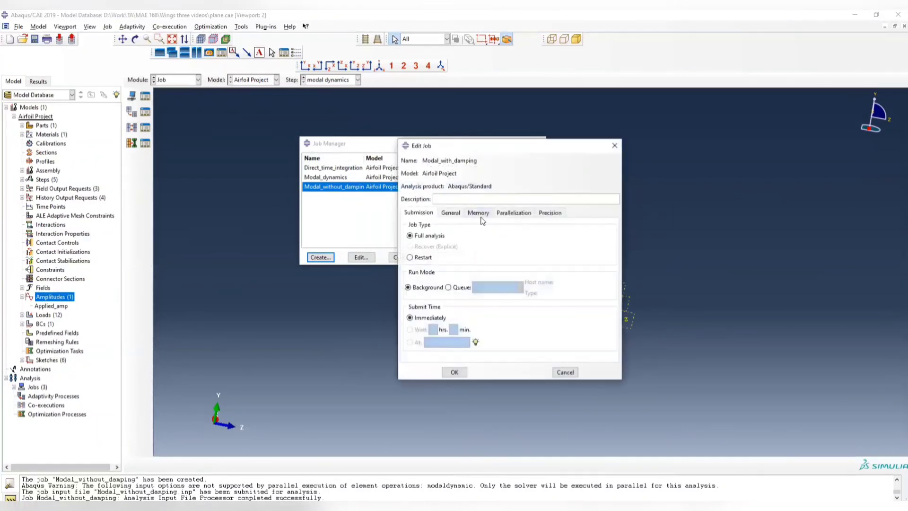
left_click(478, 214)
left_click(512, 213)
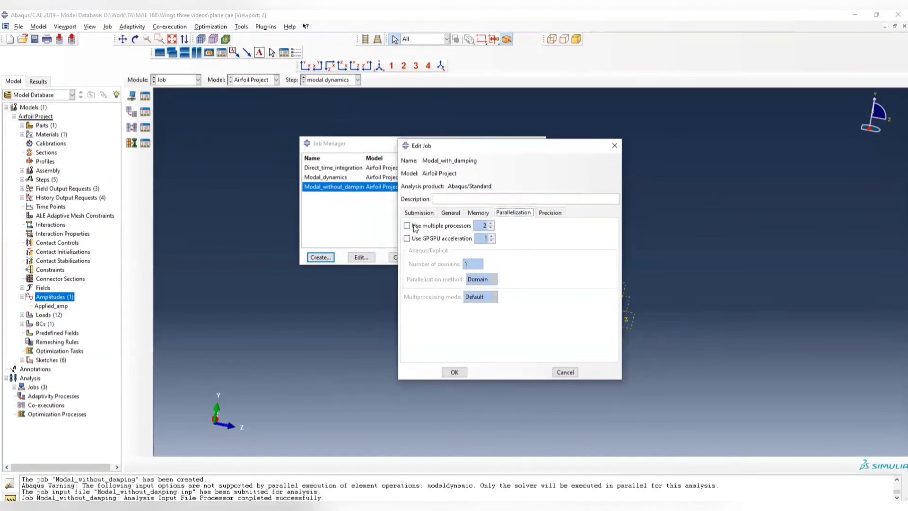
left_click(454, 372)
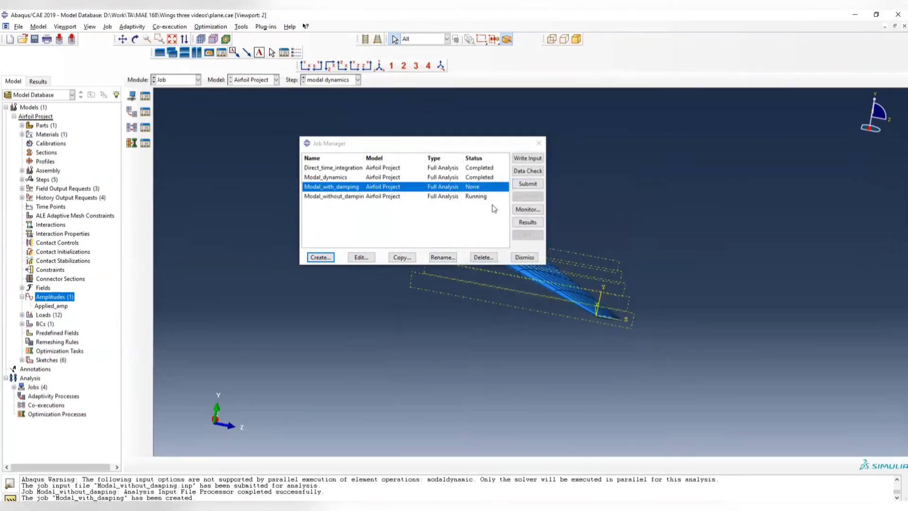
- Submit the Modal_with_damping job despite the missing history output request, and open its monitor clear of the job list
left_click(529, 185)
left_click(452, 294)
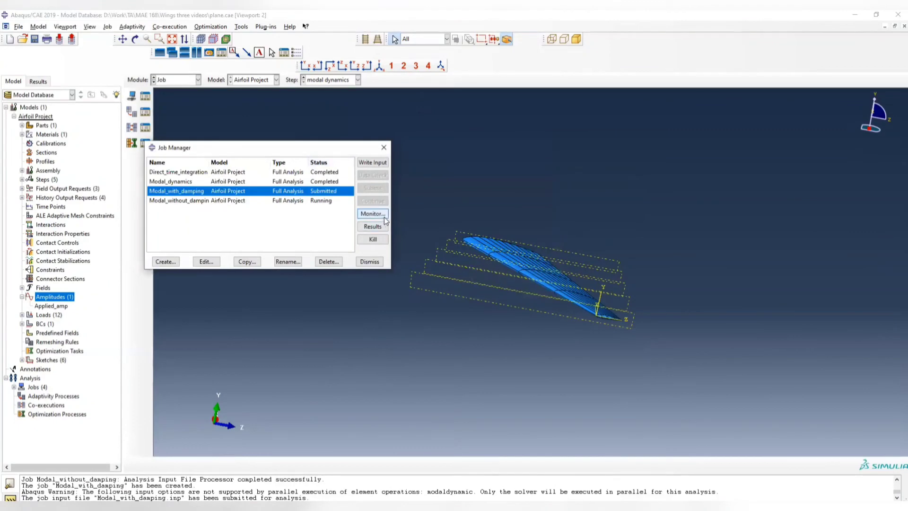
left_click(372, 213)
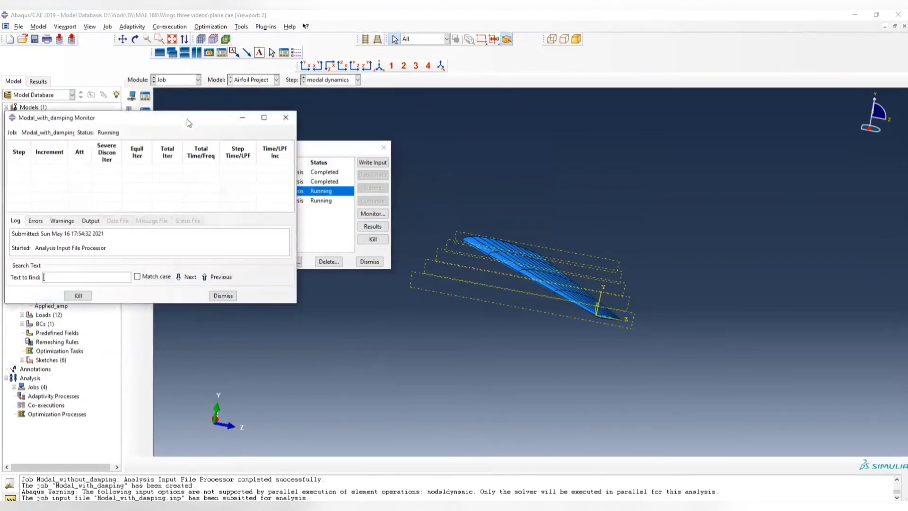
left_click_drag(191, 118, 764, 125)
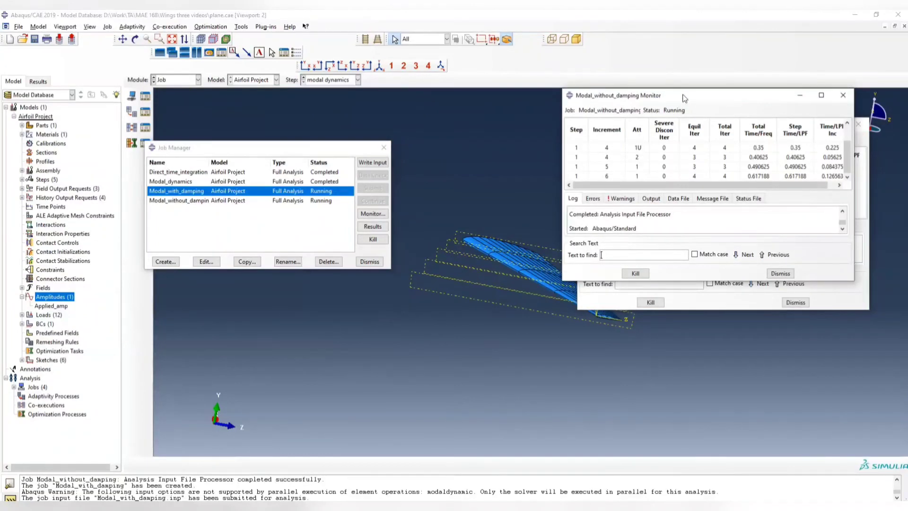
- Arrange the Modal_without_damping and Modal_with_damping monitors side by side with the job list, closing the monitors of the two older jobs
left_click_drag(683, 98, 400, 127)
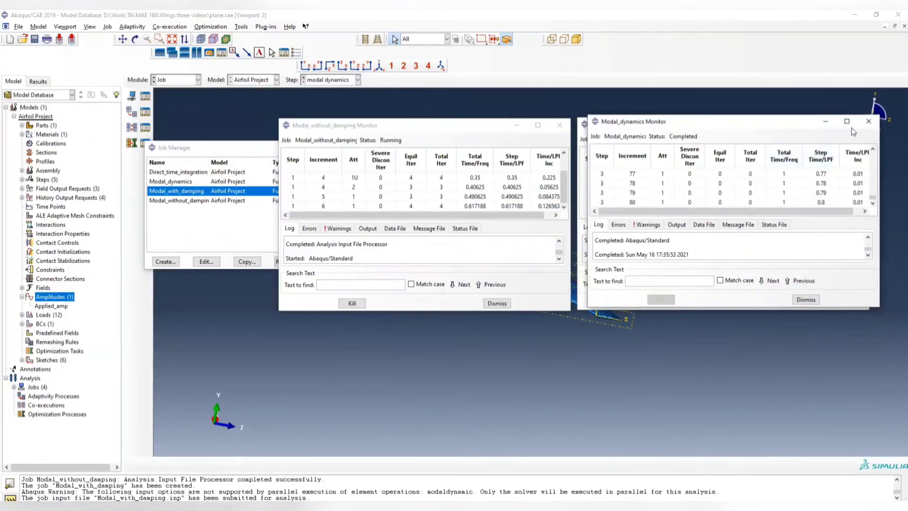
left_click(869, 121)
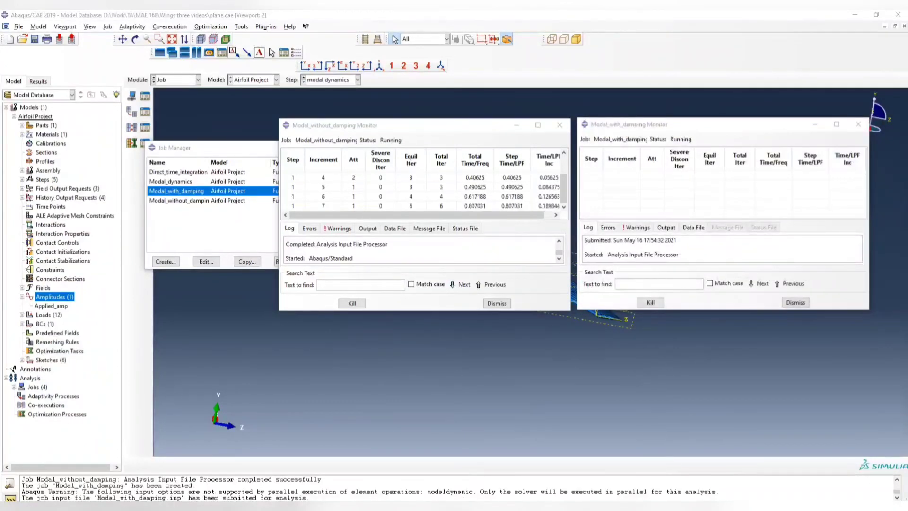
left_click(485, 470)
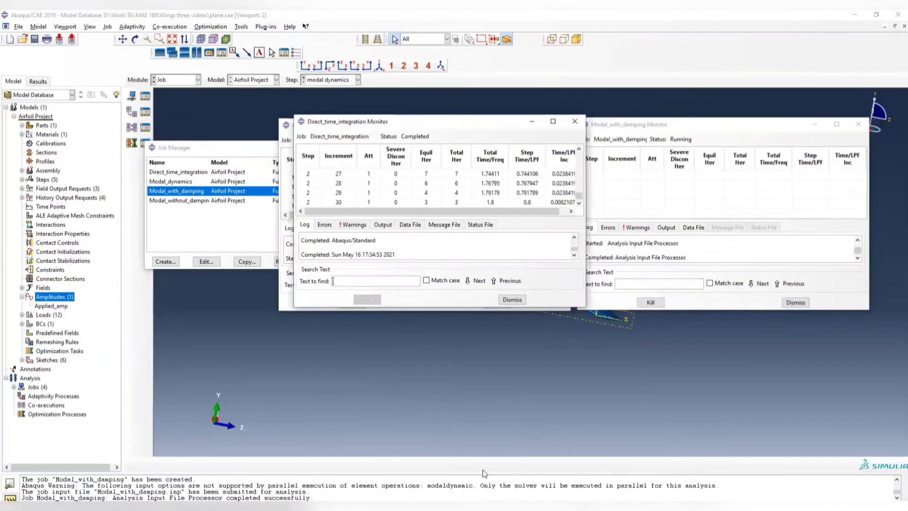
left_click(580, 123)
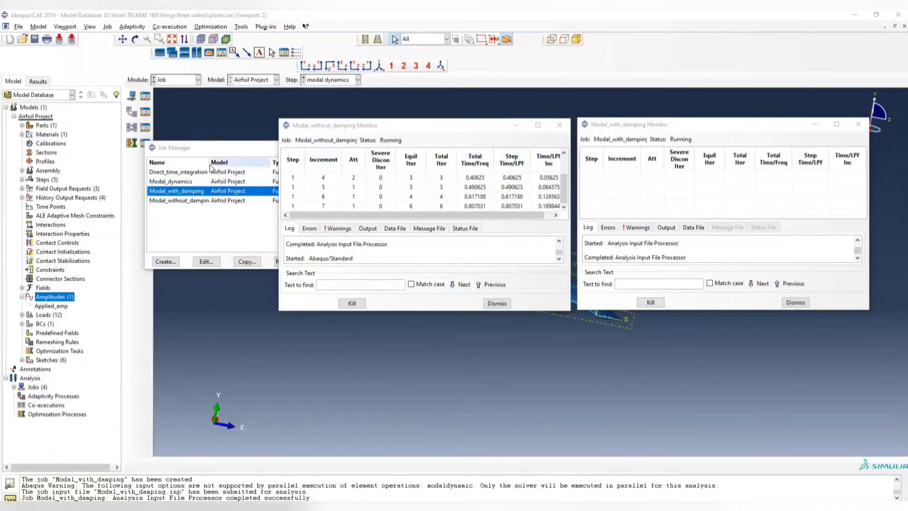
left_click(218, 150)
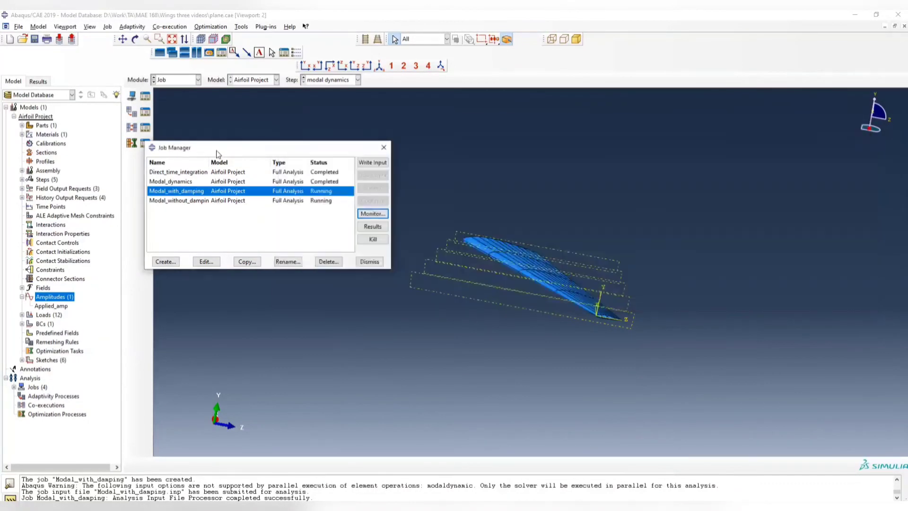
left_click_drag(218, 154, 108, 153)
left_click(482, 361)
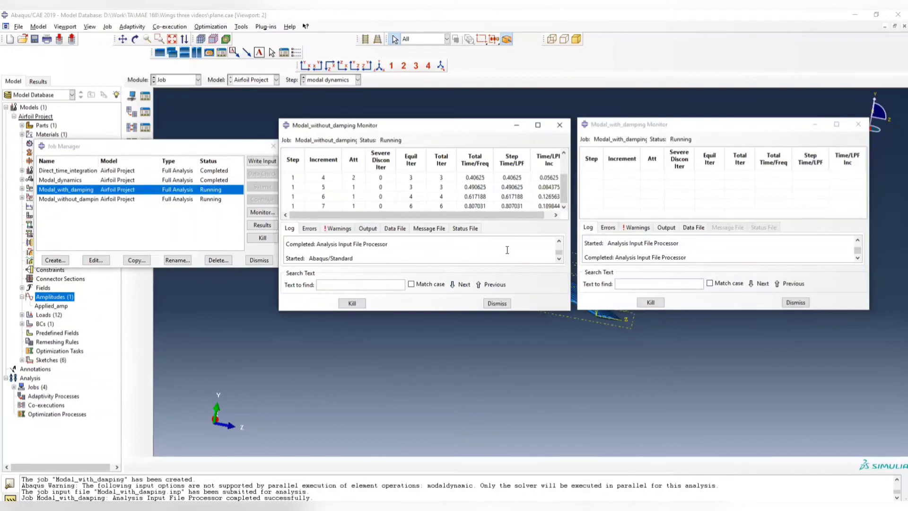
- Examine the warnings and errors of the Modal_without_damping job, and check the Modal_with_damping job for errors
left_click(309, 229)
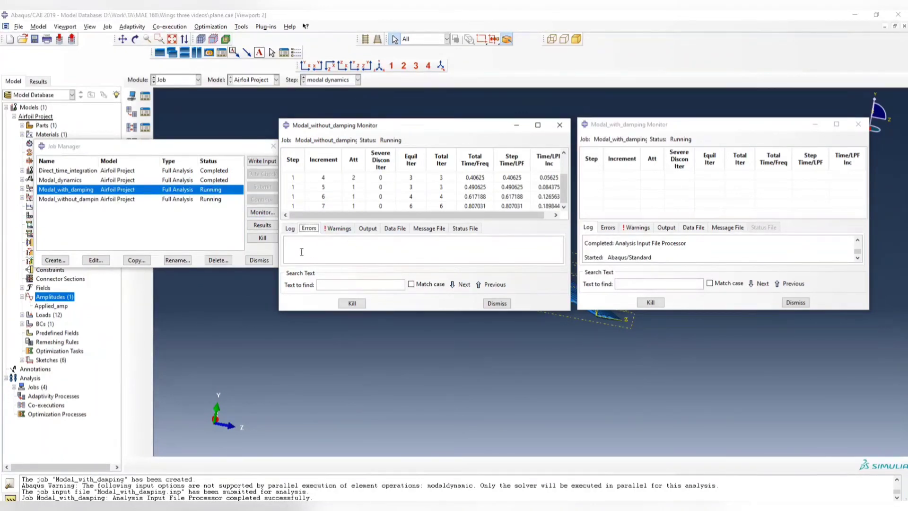
left_click(337, 229)
scroll(360, 254, "down", 1)
scroll(361, 254, "down", 10)
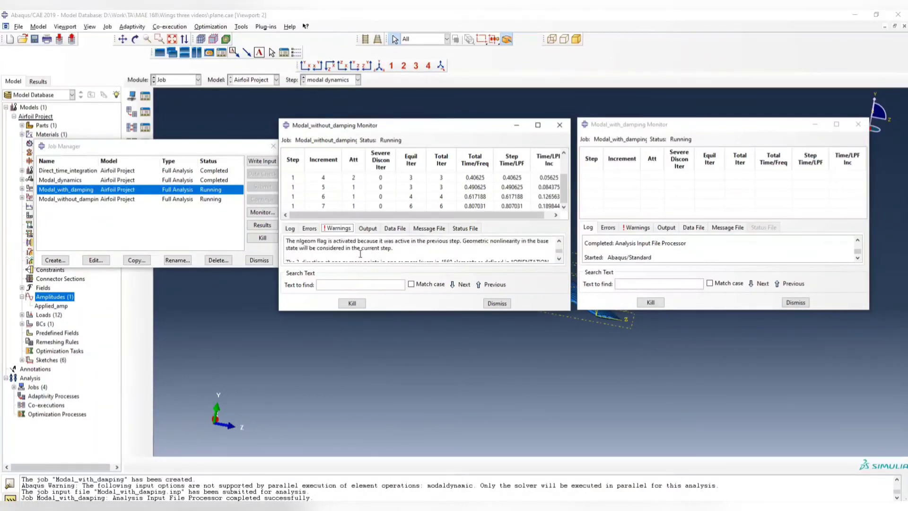
scroll(360, 252, "up", 4)
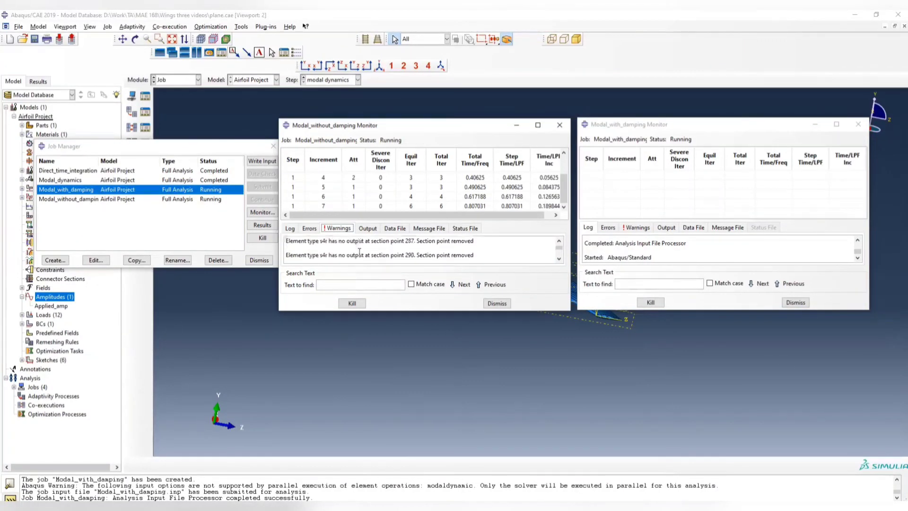
scroll(335, 244, "up", 3)
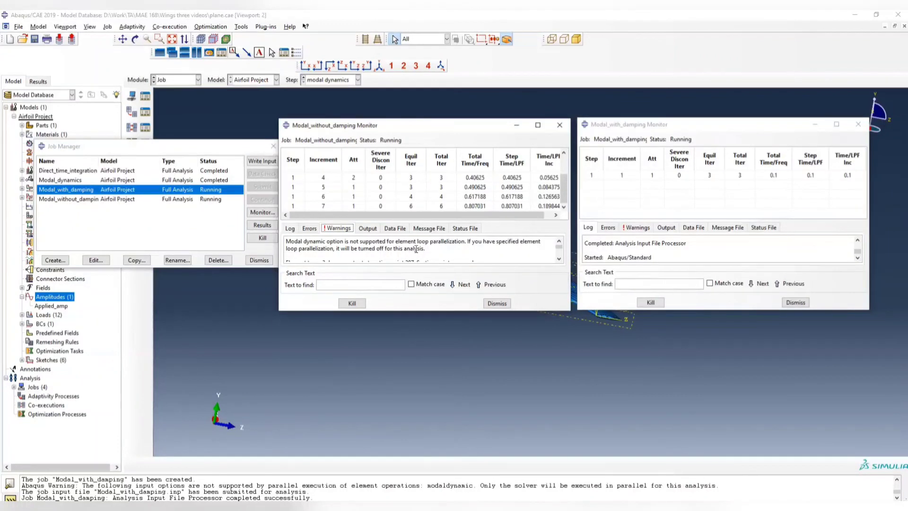
scroll(417, 249, "down", 2)
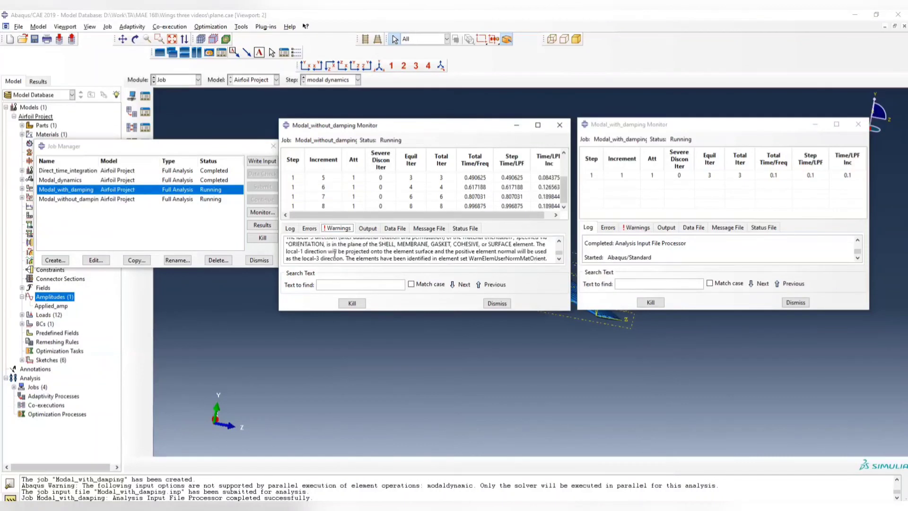
scroll(343, 259, "down", 4)
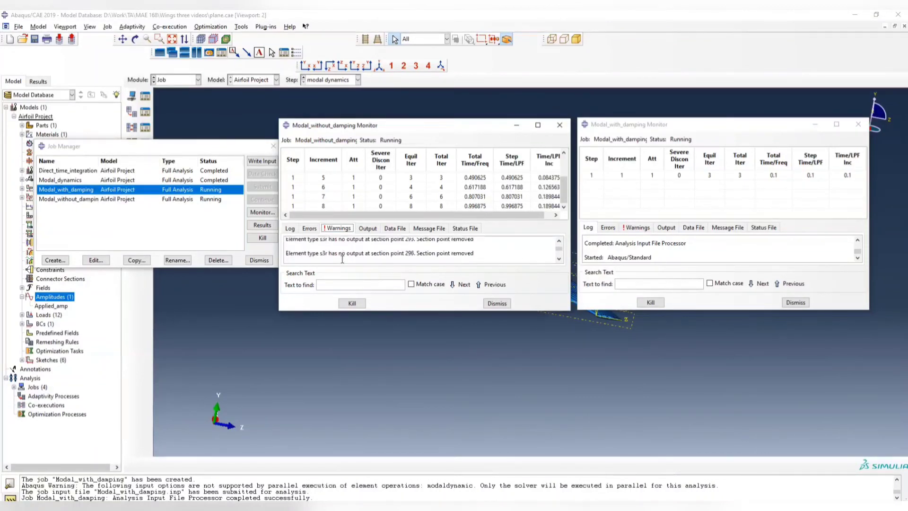
scroll(341, 253, "down", 3)
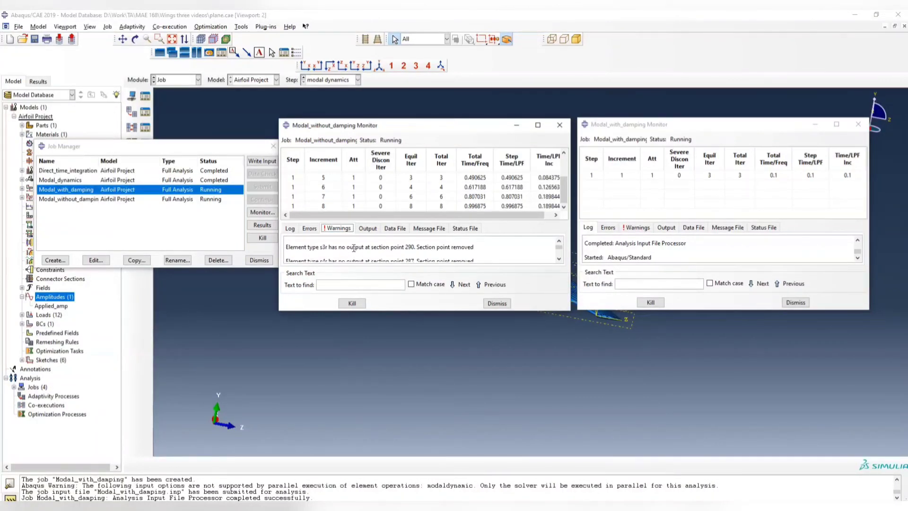
scroll(400, 252, "up", 2)
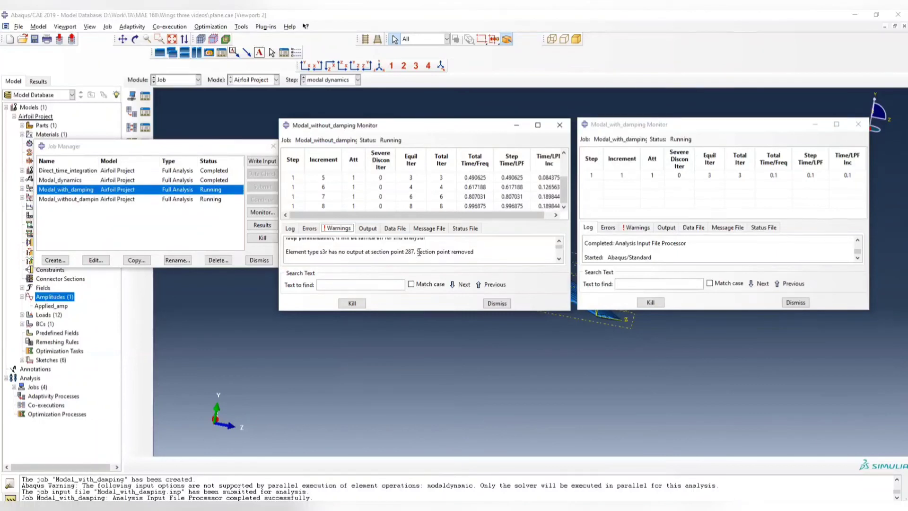
scroll(407, 254, "down", 1)
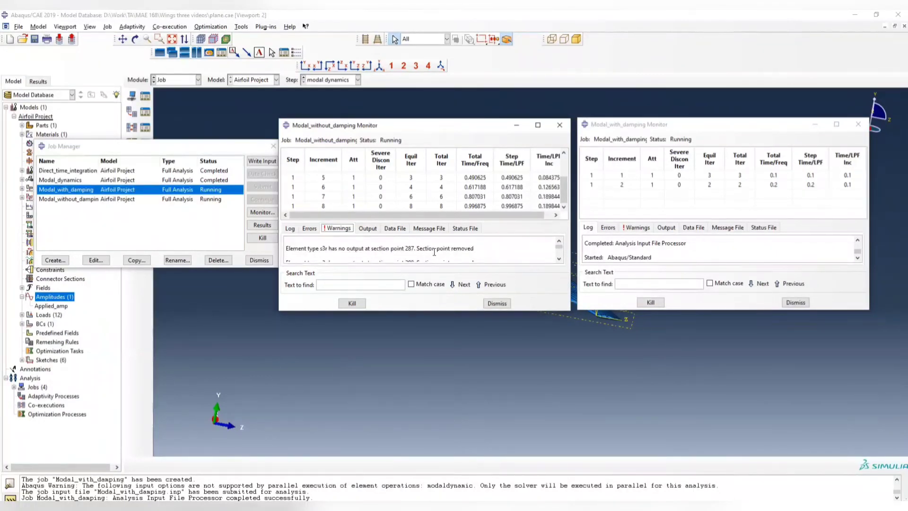
scroll(470, 250, "down", 5)
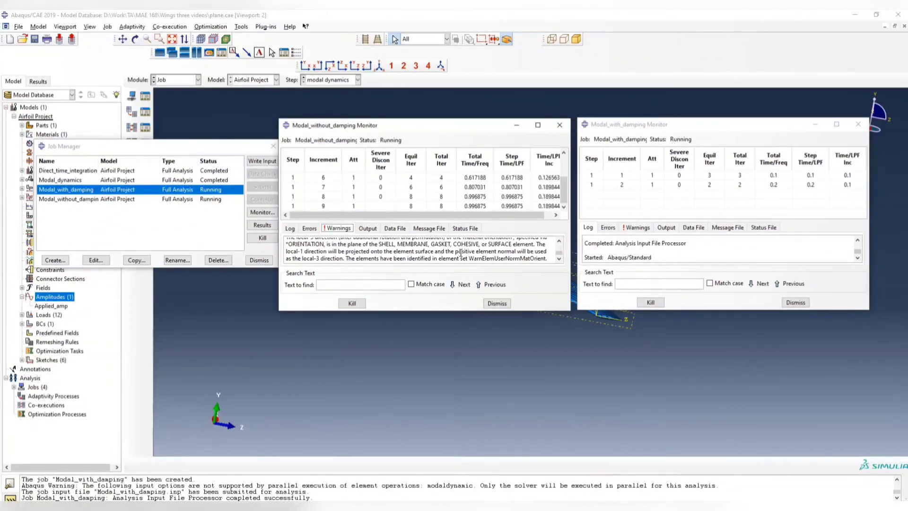
scroll(412, 249, "up", 2)
scroll(412, 249, "up", 1)
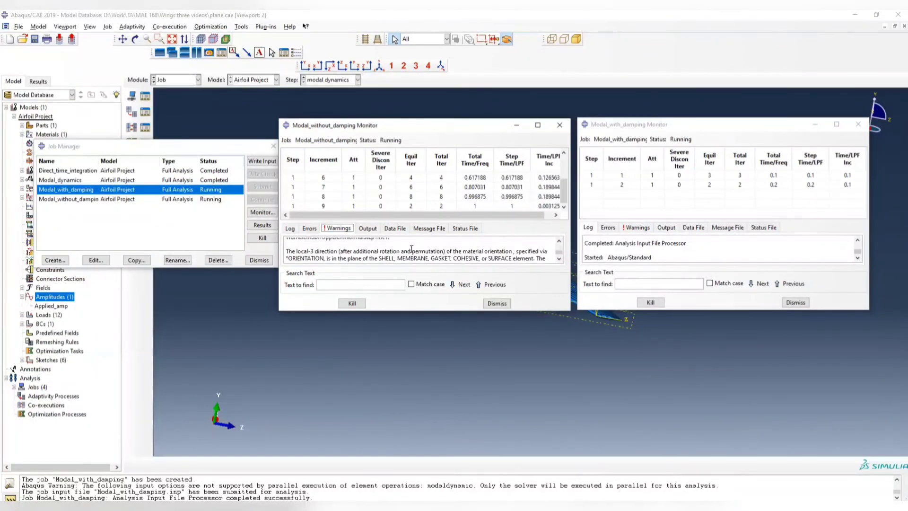
scroll(421, 247, "up", 2)
left_click(309, 228)
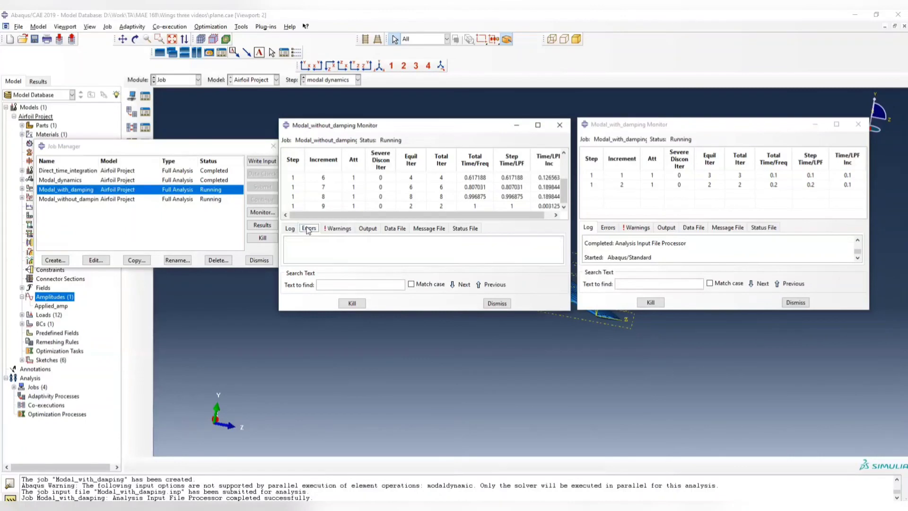
left_click(610, 228)
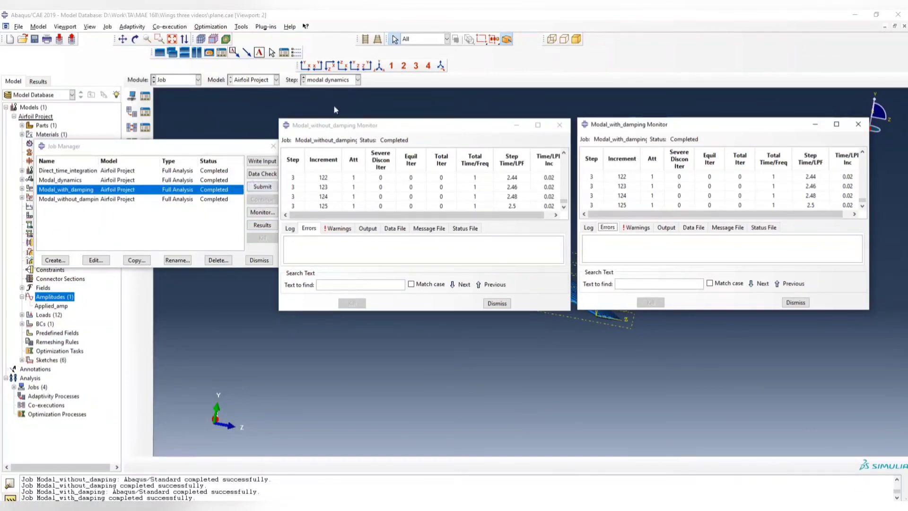
- Create a third viewport and tile it horizontally with Viewport 2
left_click(229, 100)
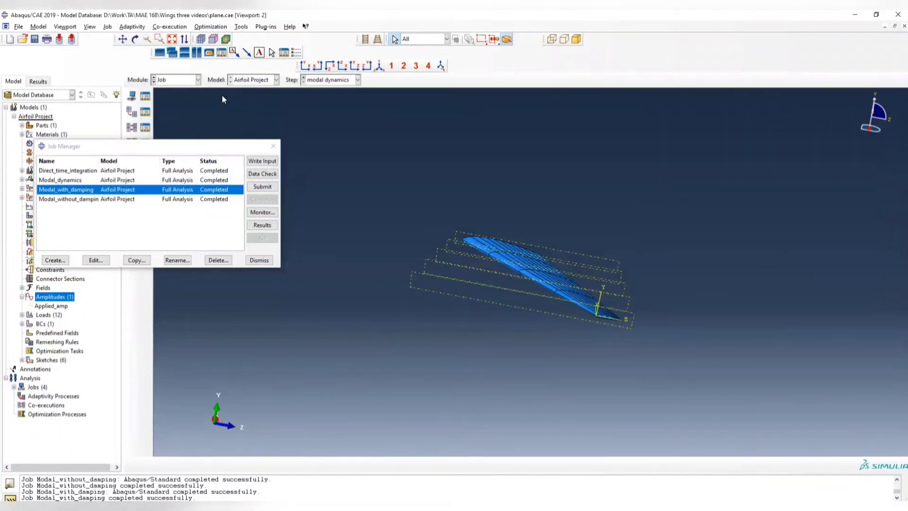
left_click(172, 52)
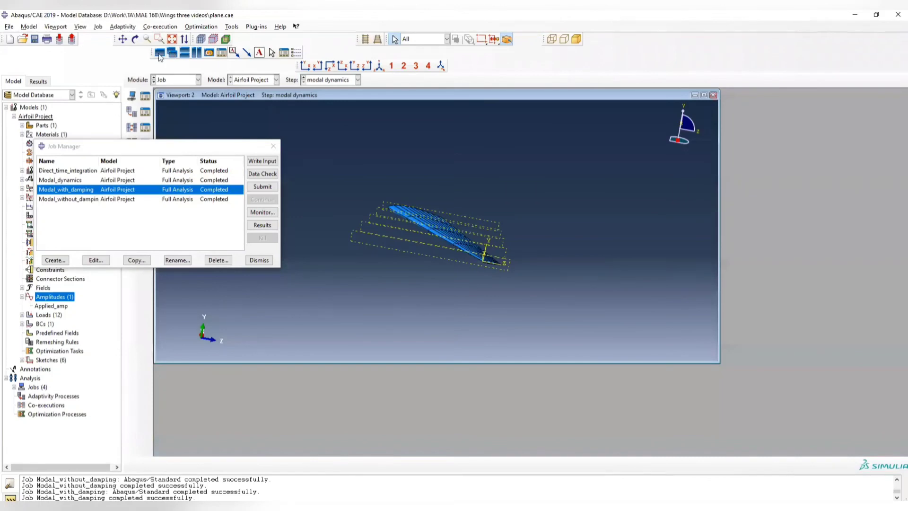
left_click(160, 53)
left_click(184, 53)
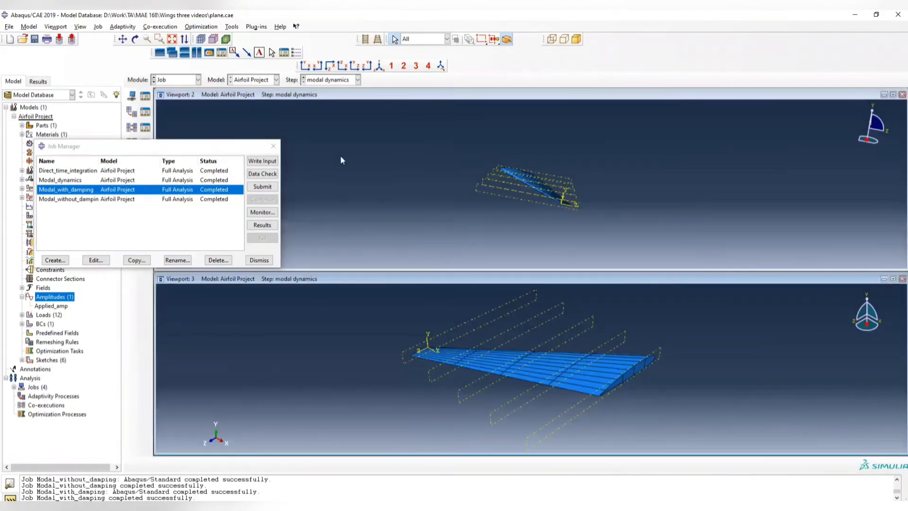
- Display the Modal_with_damping results in Viewport 2 and make Viewport 3 the active viewport
left_click(274, 97)
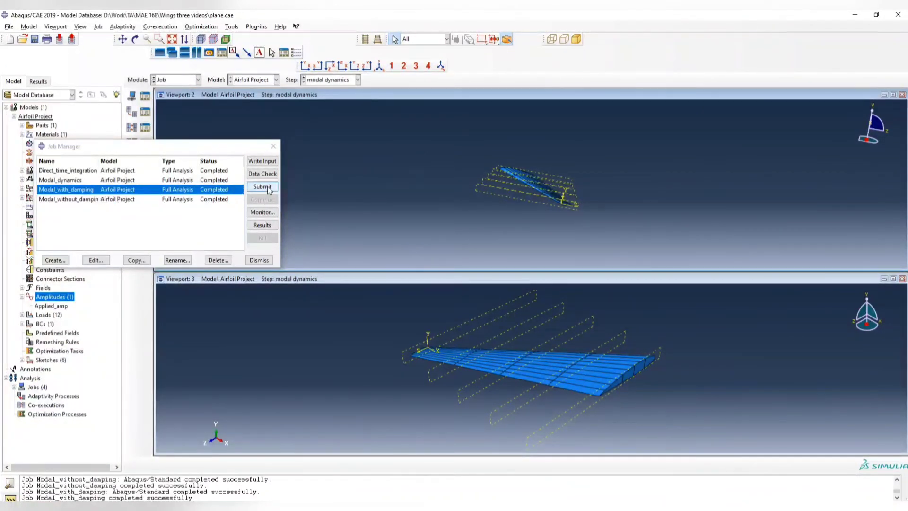
left_click(262, 226)
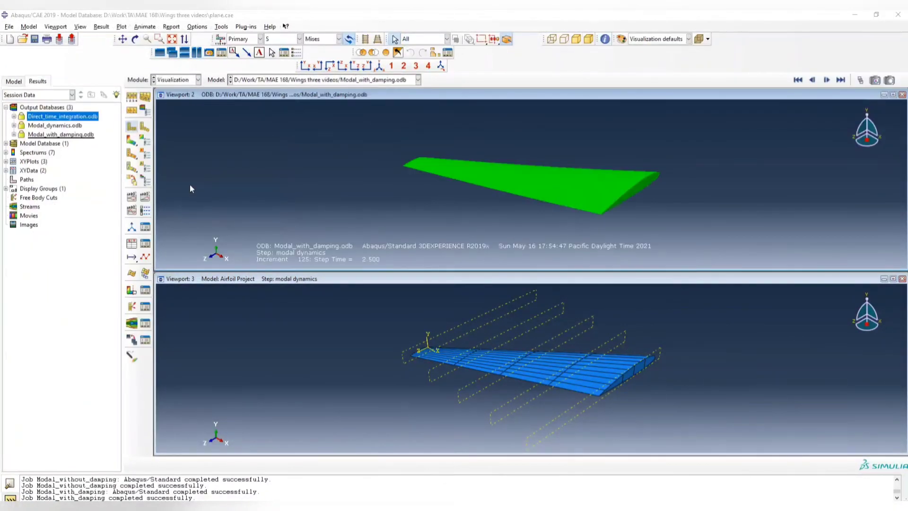
left_click(247, 278)
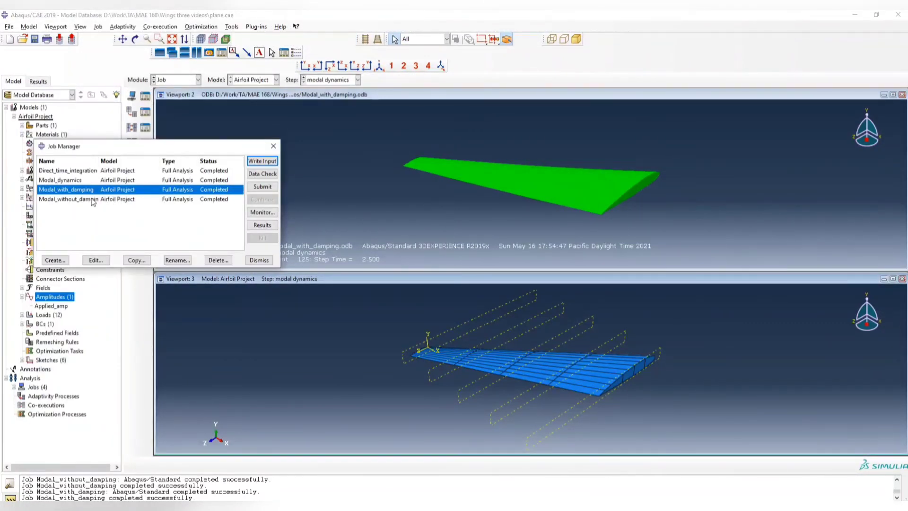
- Display the Modal_without_damping results in Viewport 2 and the Modal_with_damping results in Viewport 3
left_click(93, 202)
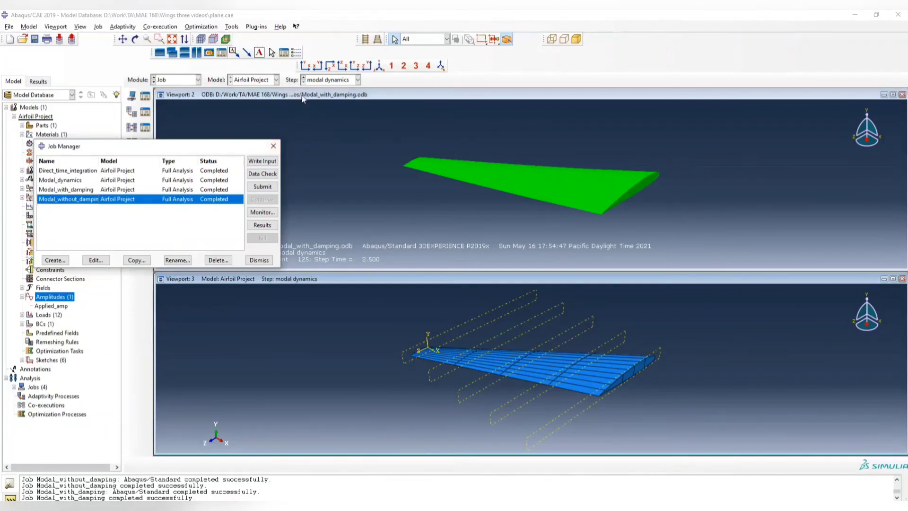
left_click(303, 125)
left_click(186, 80)
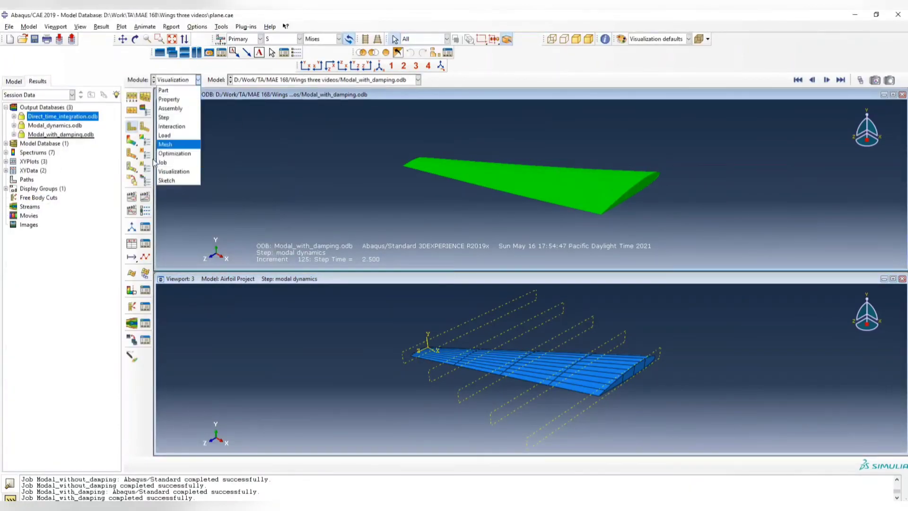
left_click(173, 162)
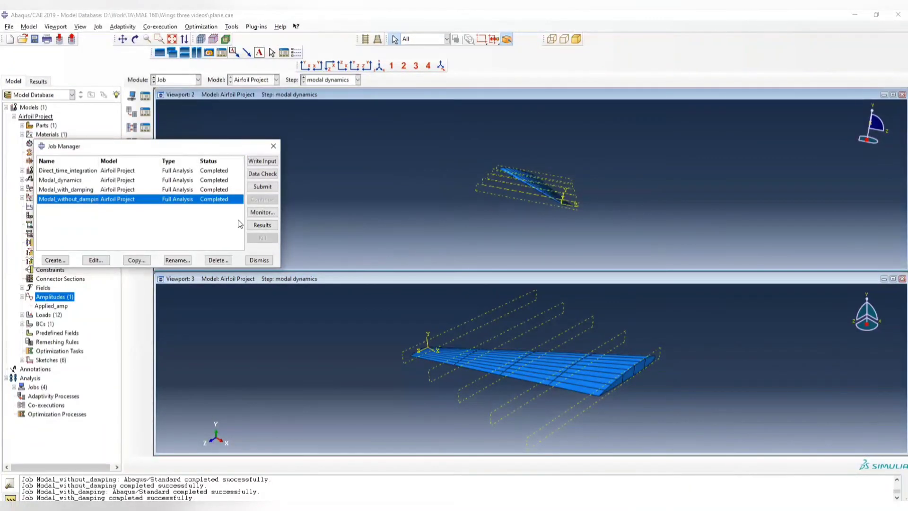
left_click(255, 225)
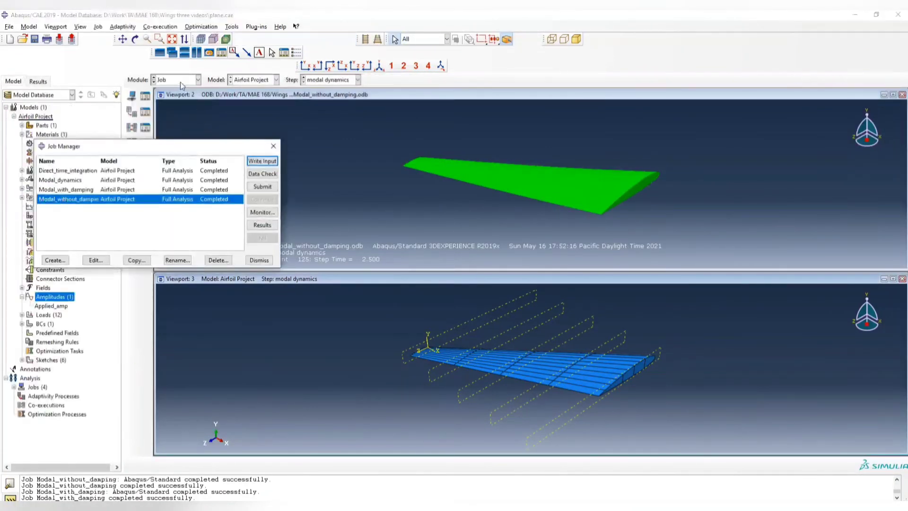
left_click(110, 190)
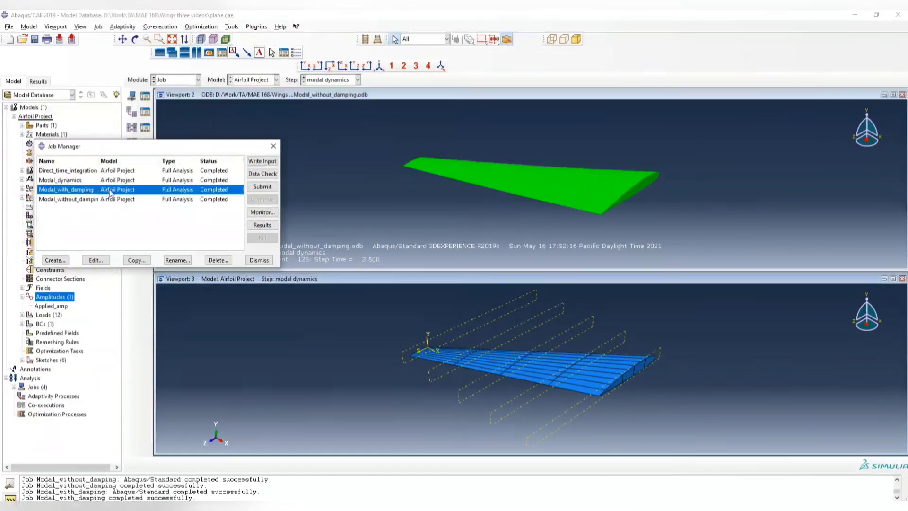
left_click(262, 225)
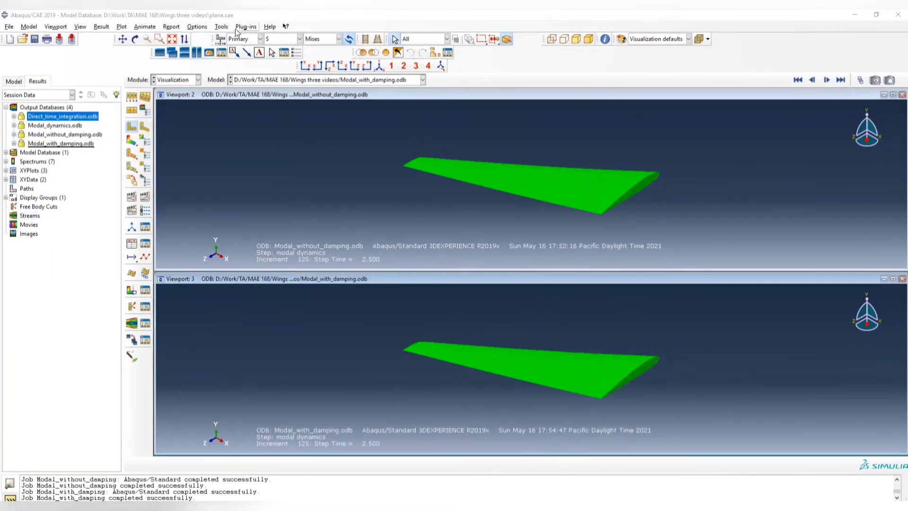
- Create XY data from the Modal_with_damping history output and plot spatial displacement U2 at Node 99 in NSET LEADING_EDGE_TIP
left_click(221, 27)
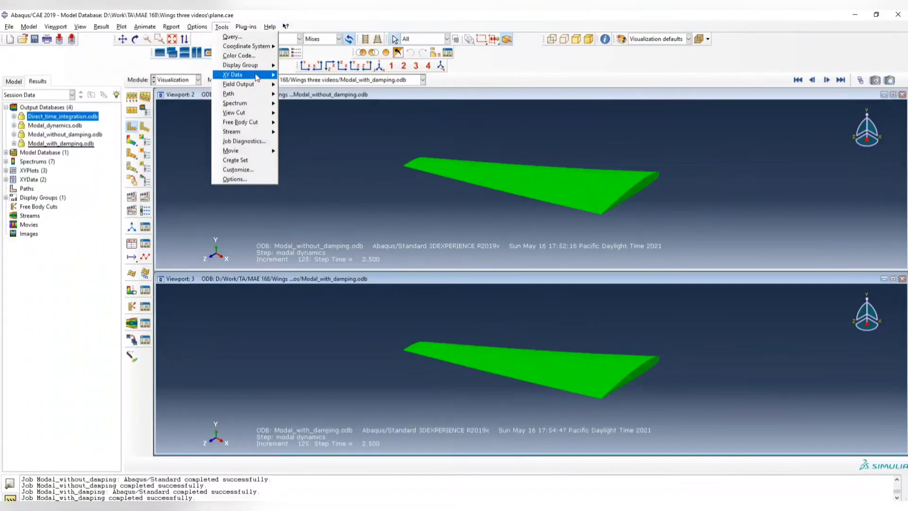
mouse_move(257, 77)
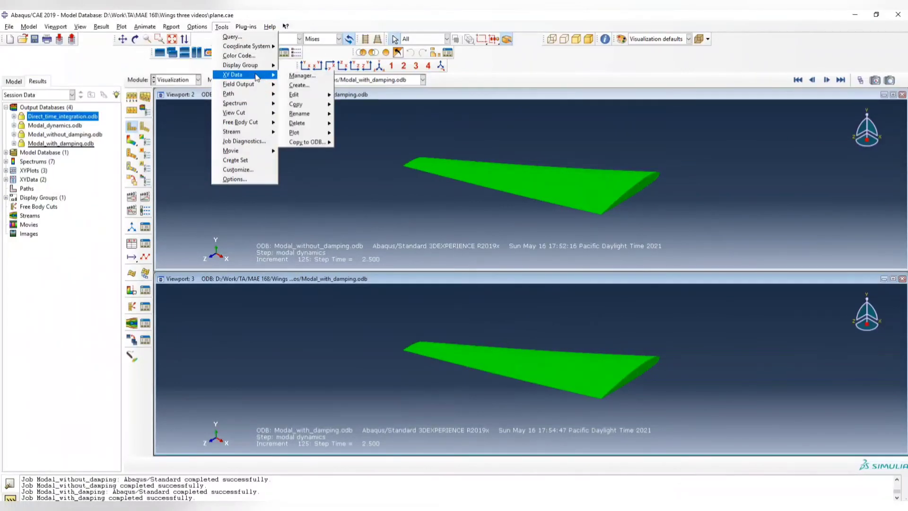
left_click(299, 76)
left_click(533, 118)
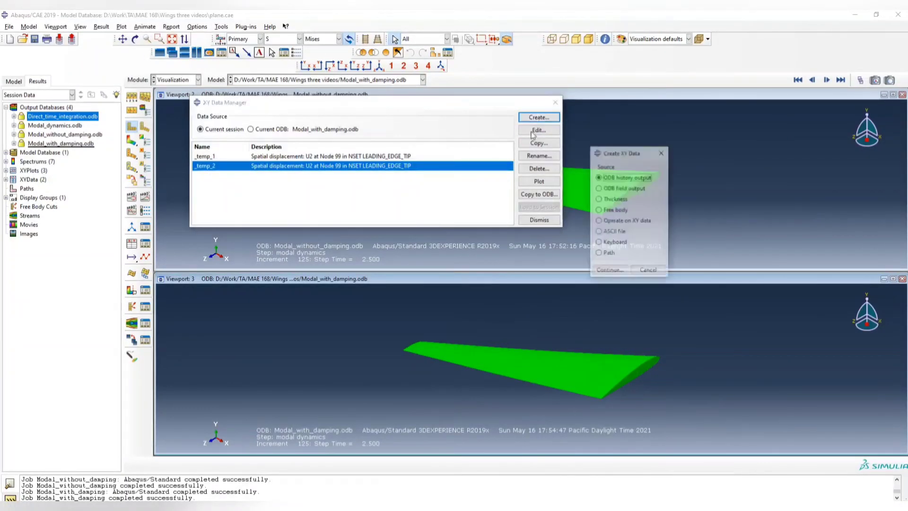
left_click(610, 271)
left_click(220, 298)
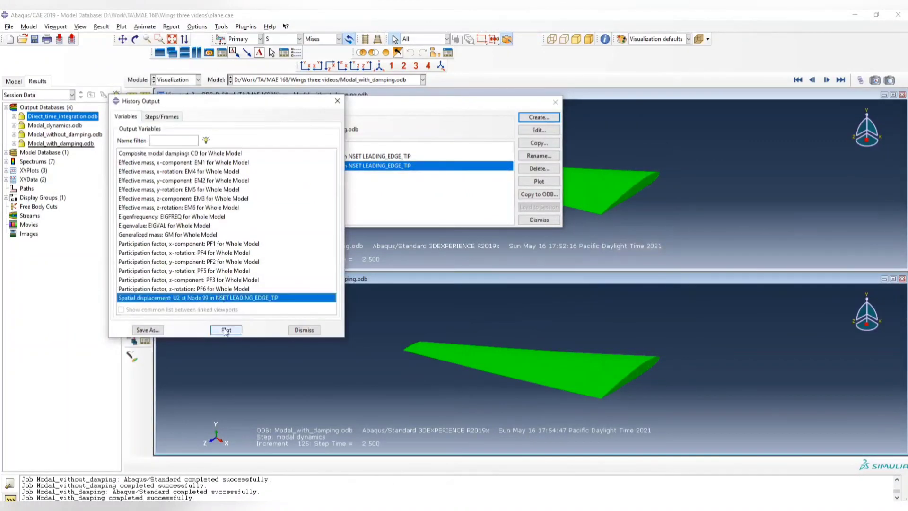
left_click(226, 330)
left_click(226, 233)
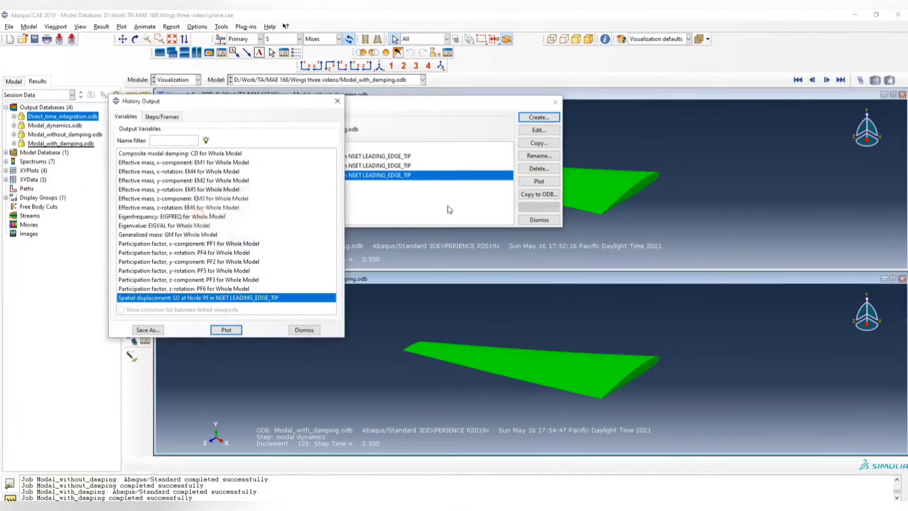
- Plot the same LEADING_EDGE_TIP U2 history for Modal_without_damping from Viewport 2, and close the history output list
left_click(633, 96)
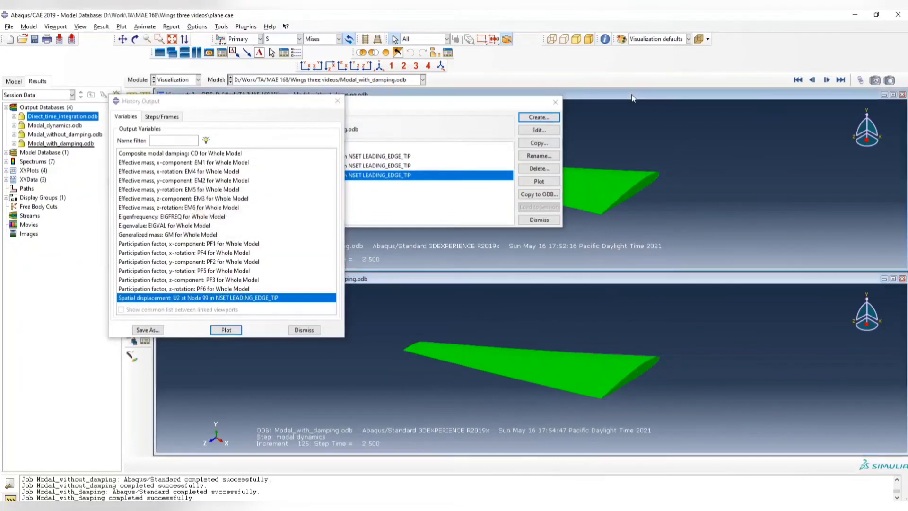
left_click(226, 330)
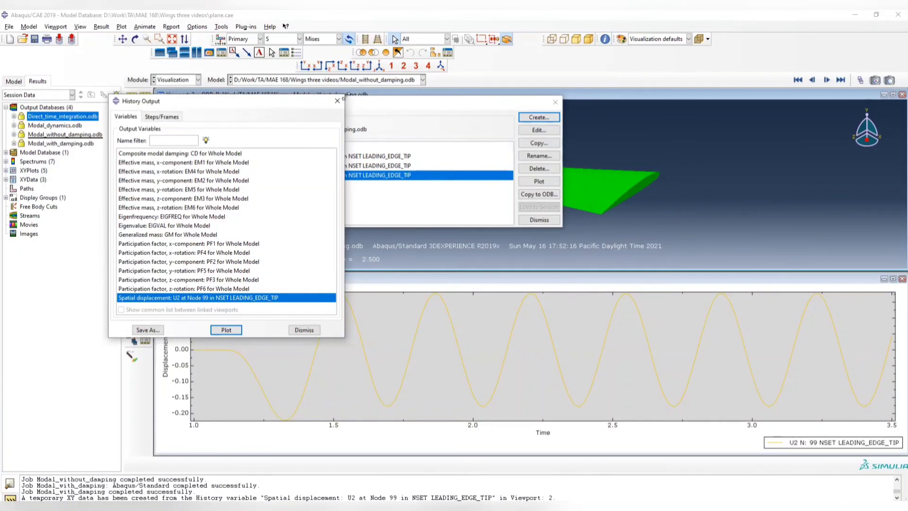
left_click(338, 100)
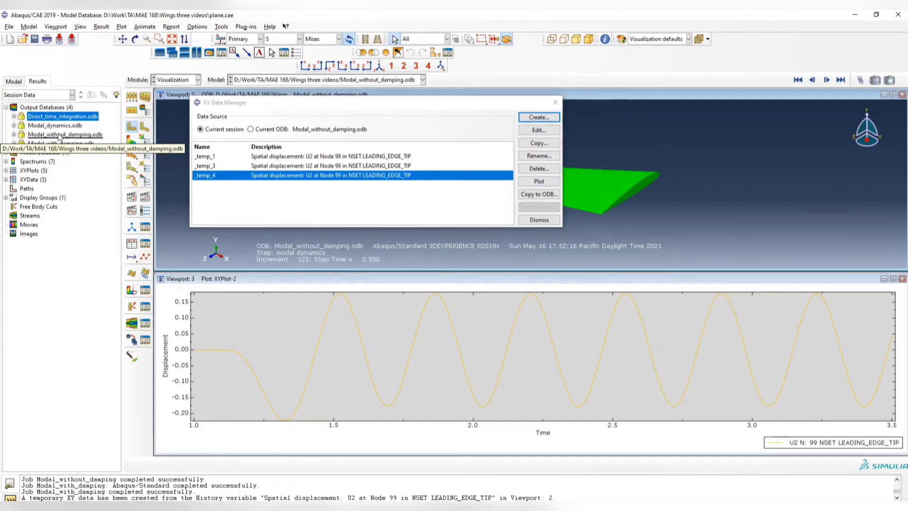
- Reload the Modal_with_damping results in Viewport 3 and the Modal_without_damping results in Viewport 2, keeping the viewports tiled horizontally
double_click(81, 143)
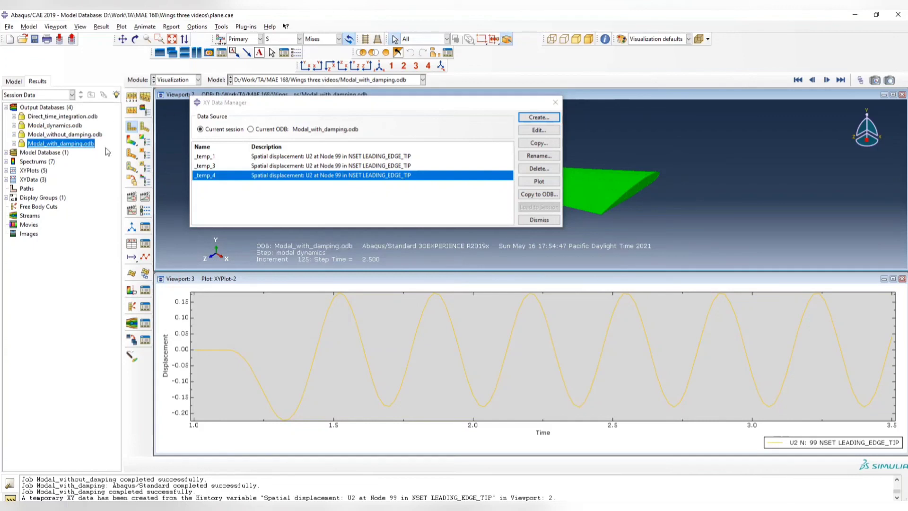
double_click(71, 144)
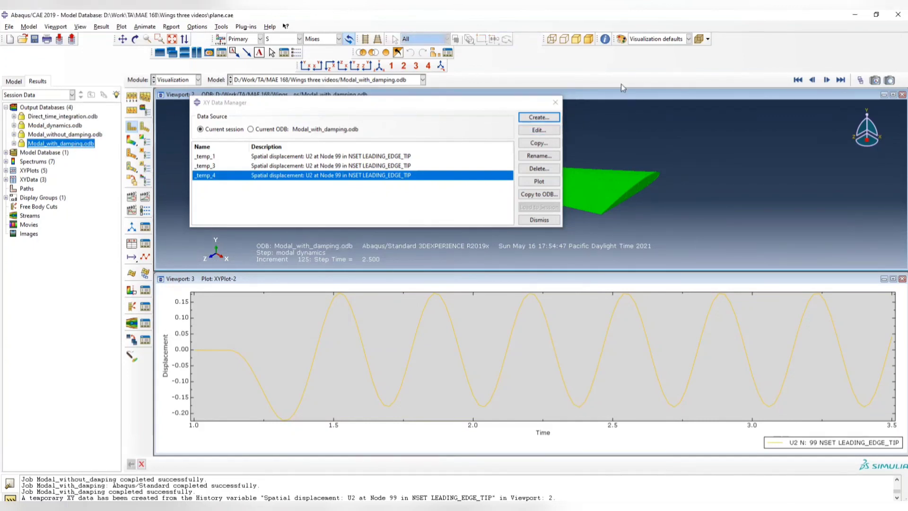
double_click(615, 282)
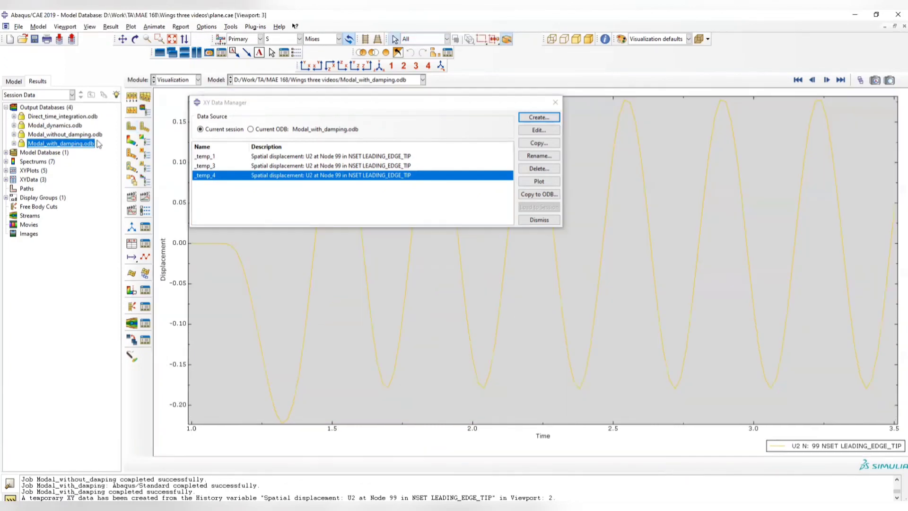
left_click(184, 53)
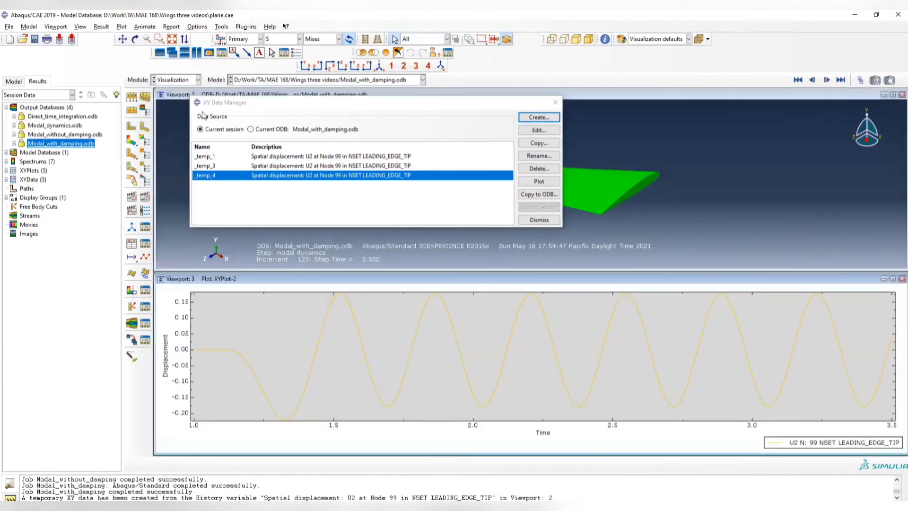
double_click(75, 147)
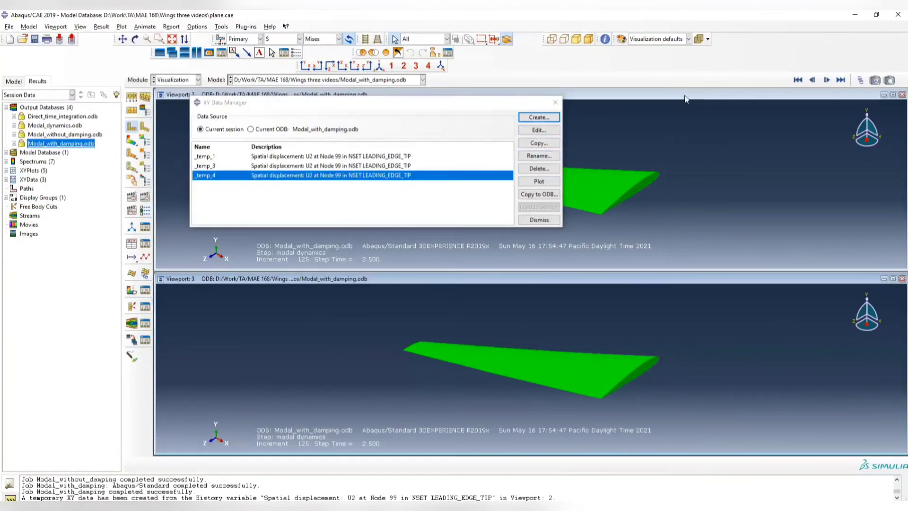
double_click(65, 135)
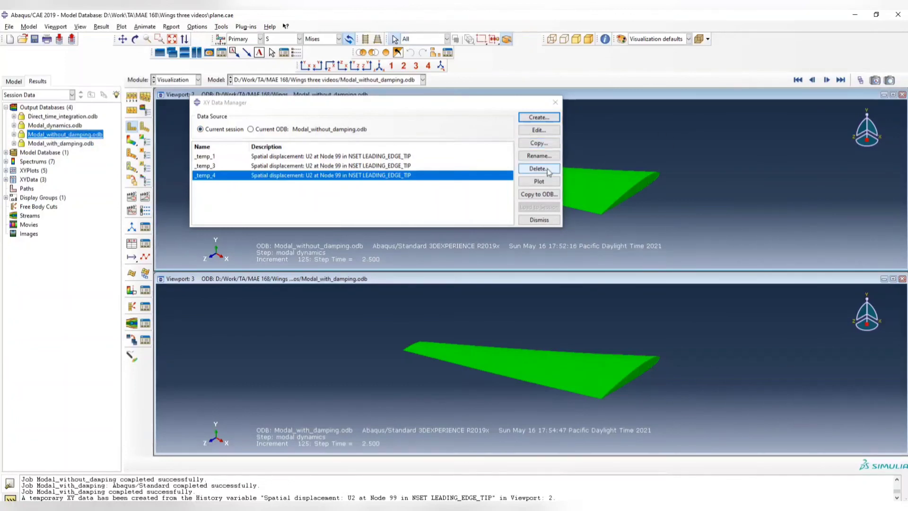
- Plot the undamped displacement data _temp_4 in Viewport 2, moving the XY data list aside to examine the curve
left_click(539, 130)
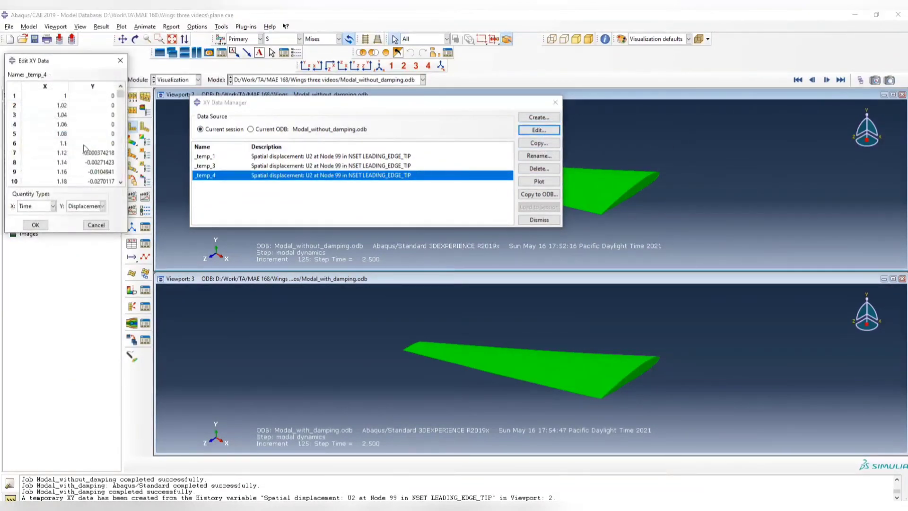
left_click(120, 61)
left_click(540, 181)
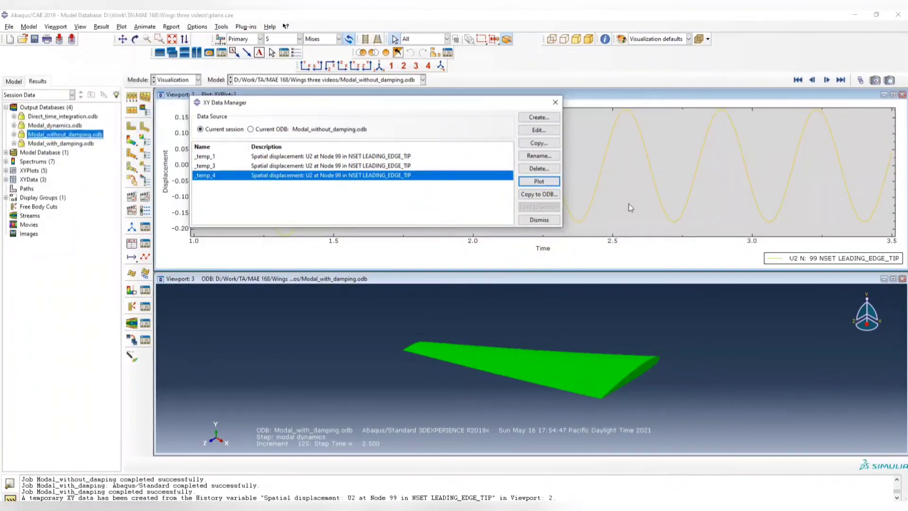
left_click_drag(487, 103, 446, 326)
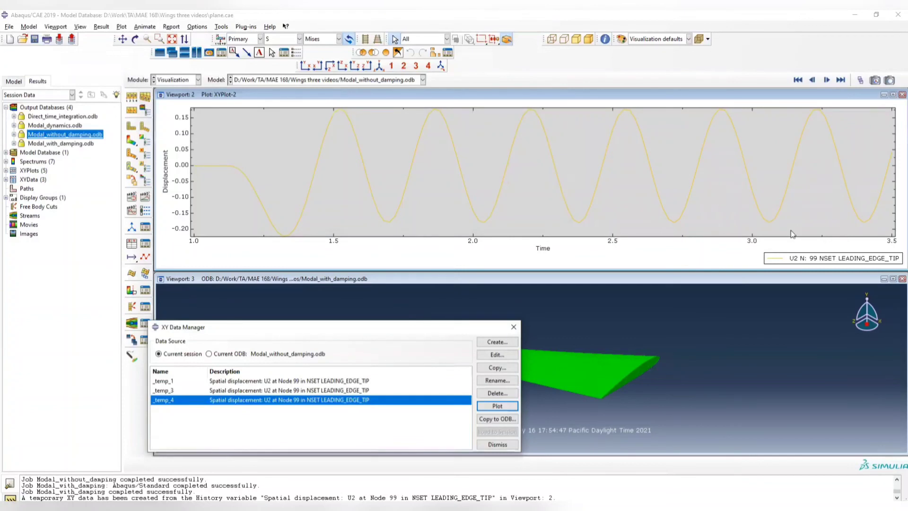
left_click(561, 142)
left_click_drag(391, 329, 401, 133)
- With Viewport 3 active, create XY data from the Modal_with_damping history output for U2 at Node 99 in NSET LEADING_EDGE_TIP
left_click(610, 281)
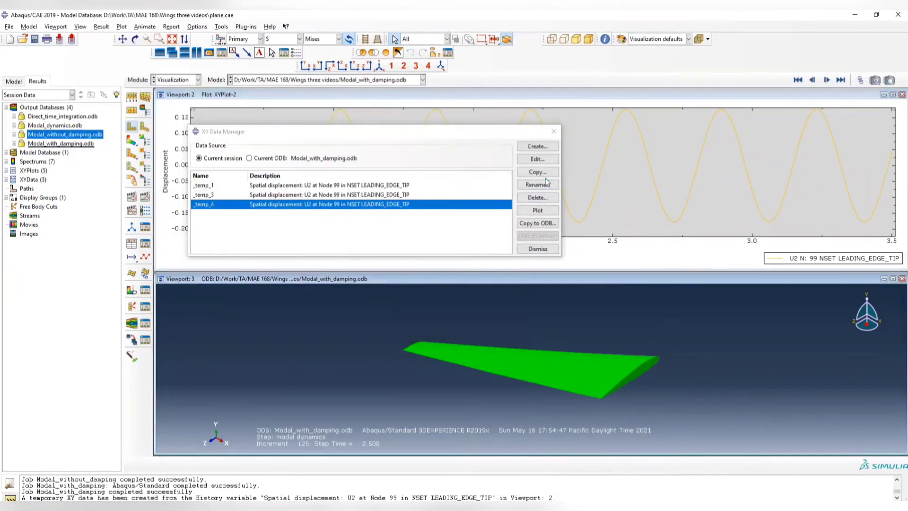
left_click(537, 147)
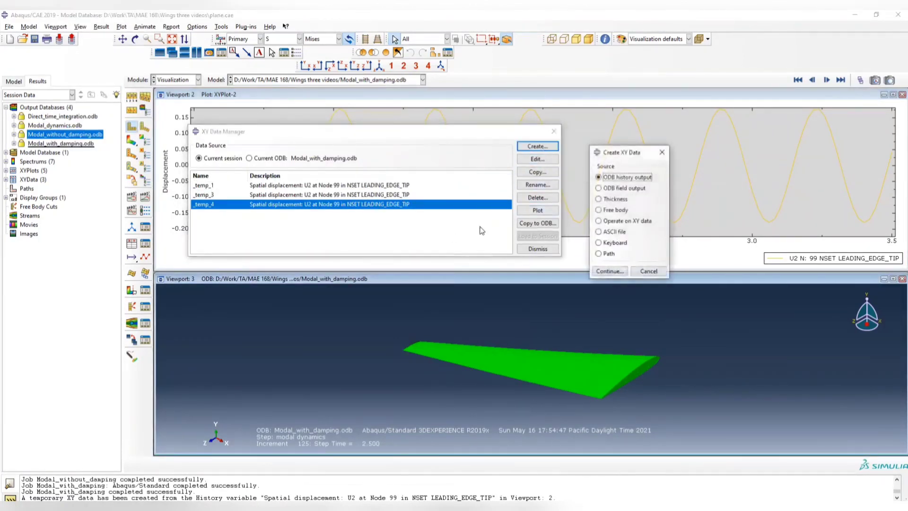
left_click(614, 272)
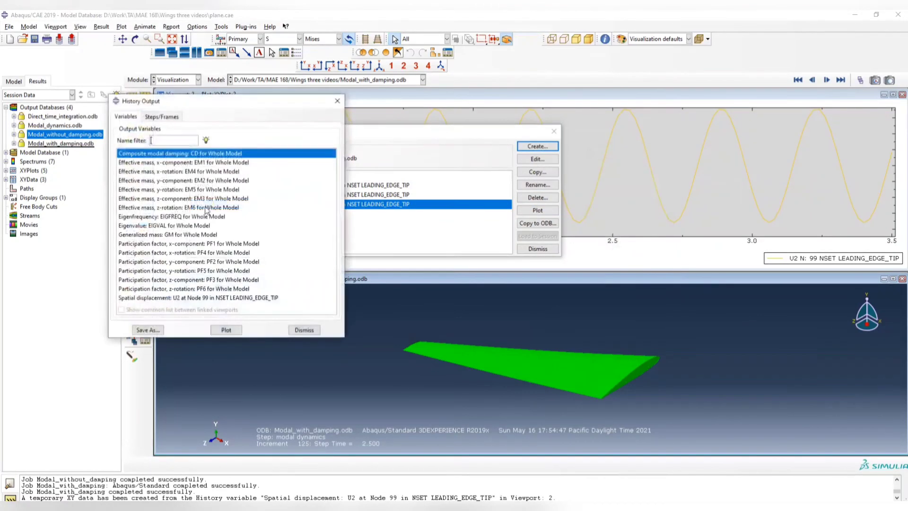
left_click(213, 298)
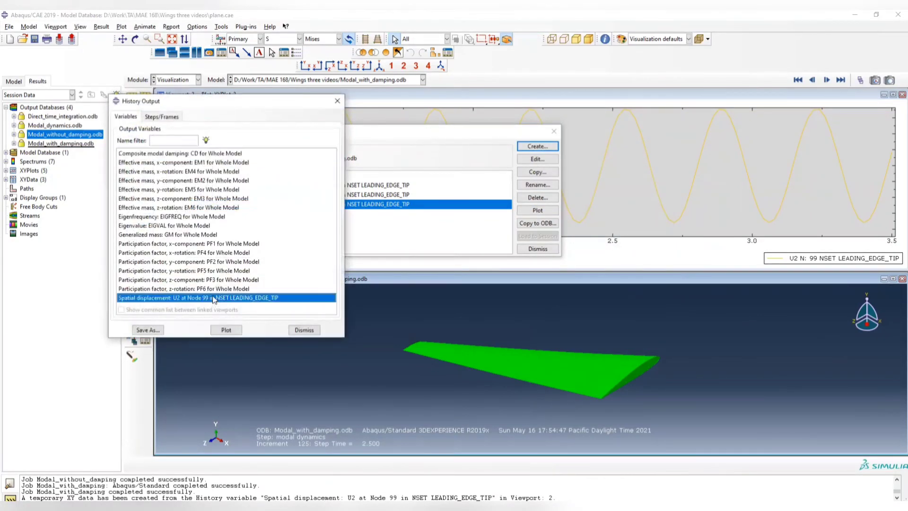
left_click(230, 331)
left_click(226, 232)
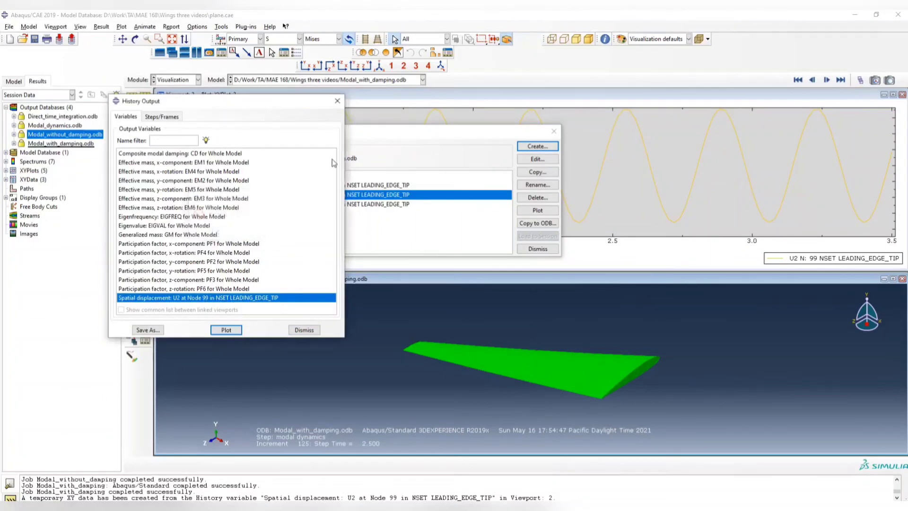
left_click(337, 101)
- Plot the damped displacement data _temp_2 in Viewport 3 below the undamped curve, and close the XY data list
double_click(643, 279)
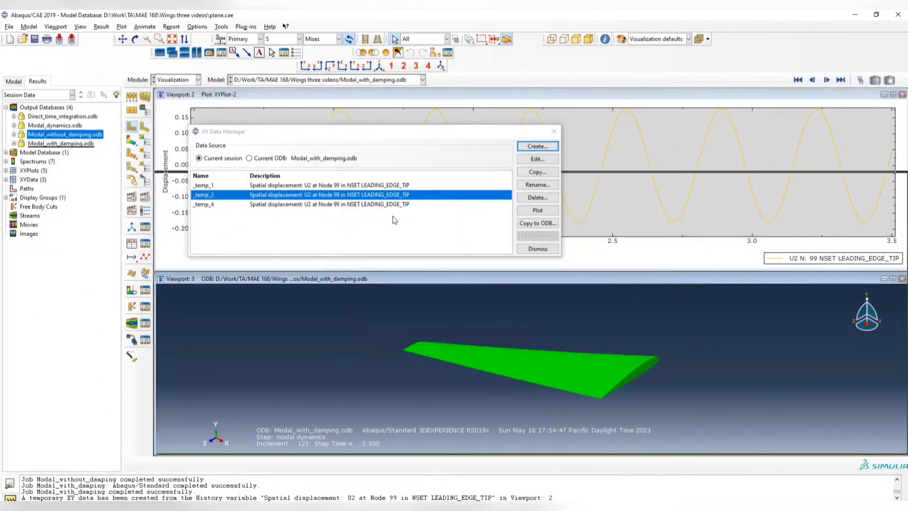
left_click(184, 53)
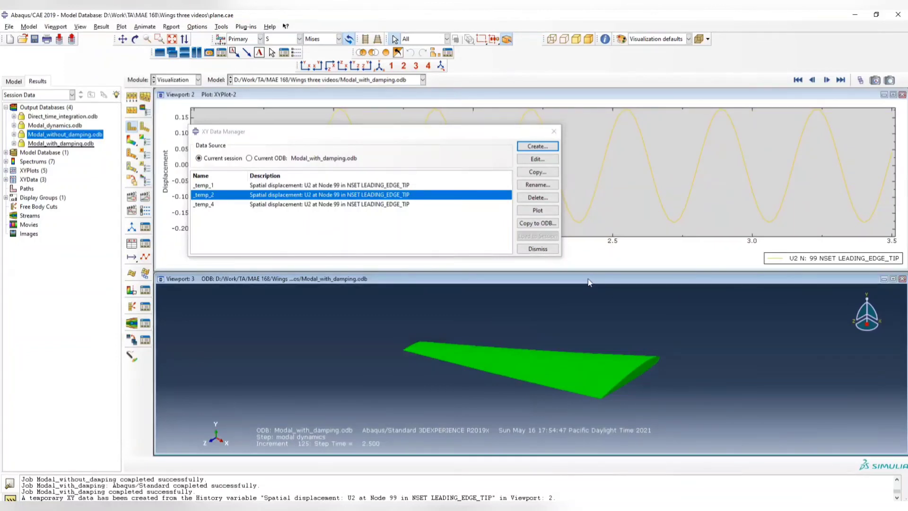
left_click(538, 210)
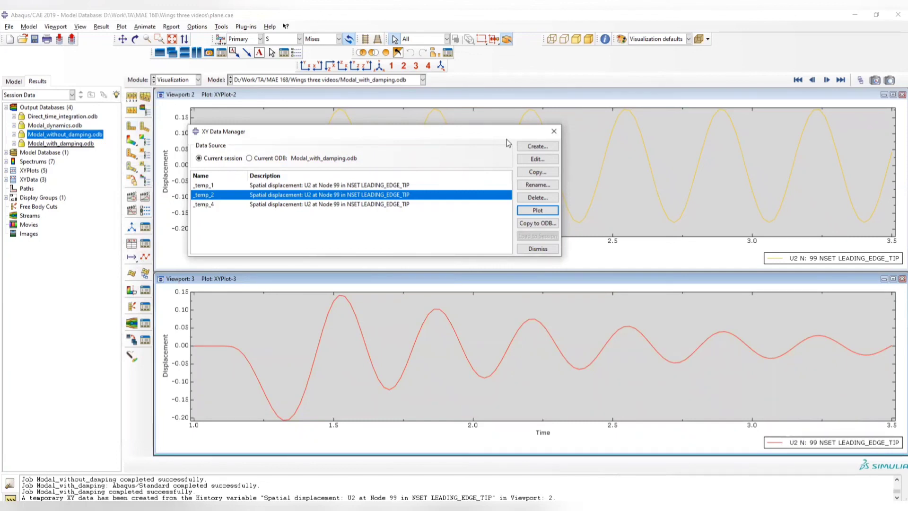
left_click(537, 248)
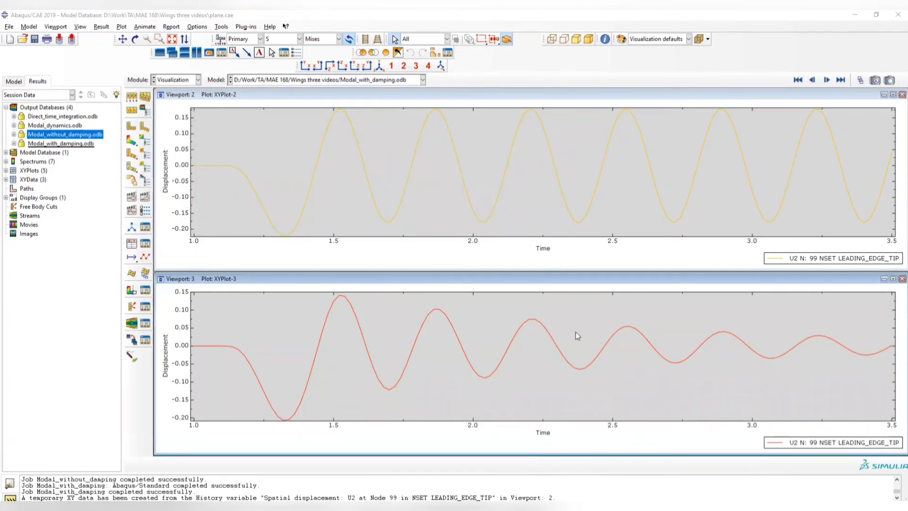